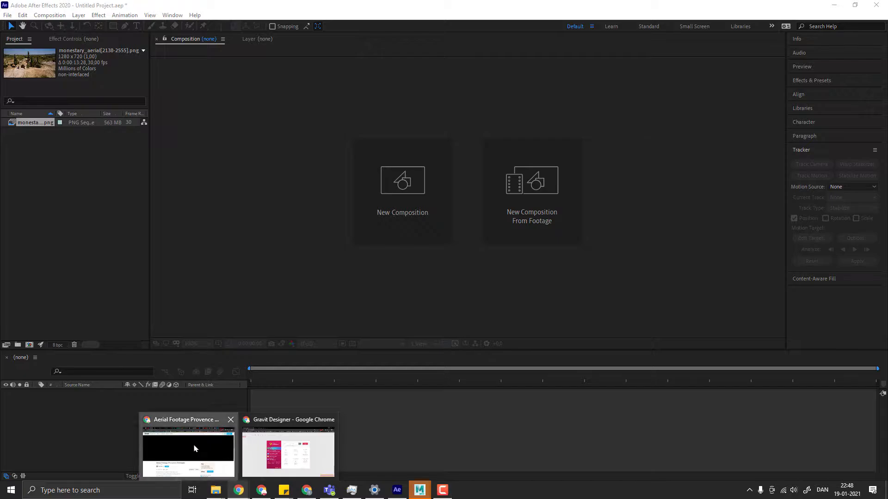
- Review the Aerial Footage Provence Oktokopter video in the browser up to the chapel shot, pause it and return to After Effects
{"action": "left_click", "coordinate": [193, 453]}
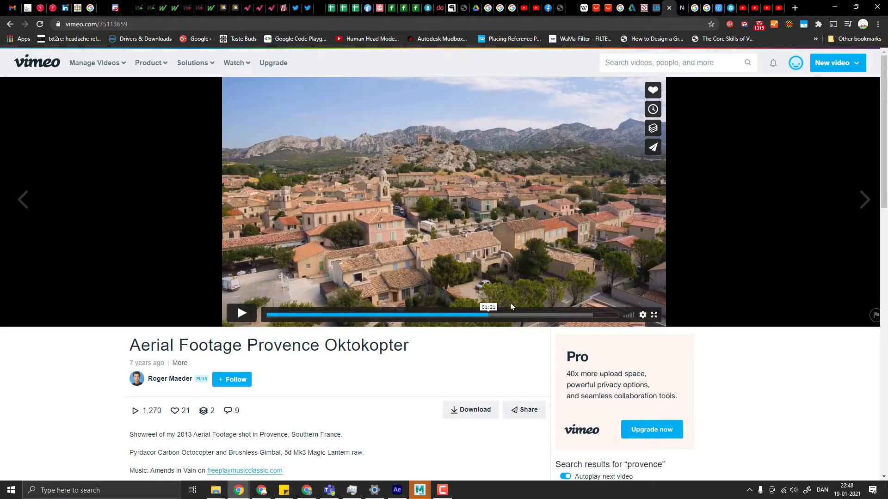
{"action": "left_click", "coordinate": [262, 315]}
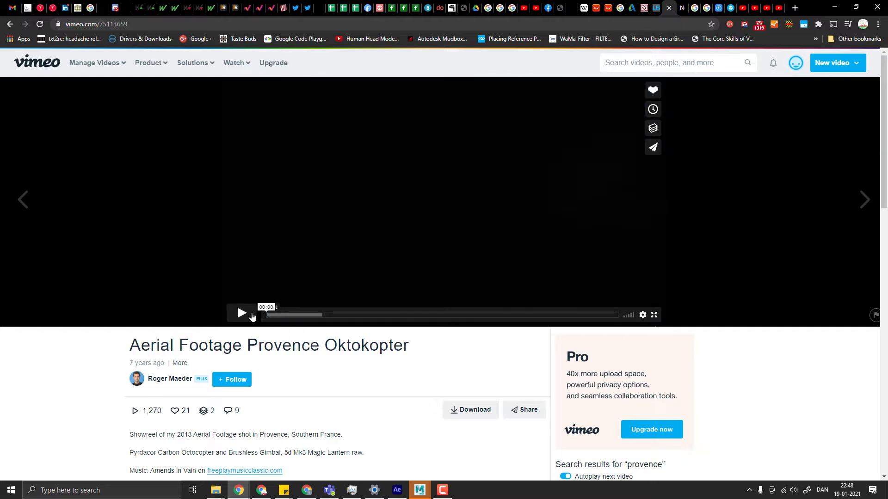
{"action": "left_click", "coordinate": [252, 317]}
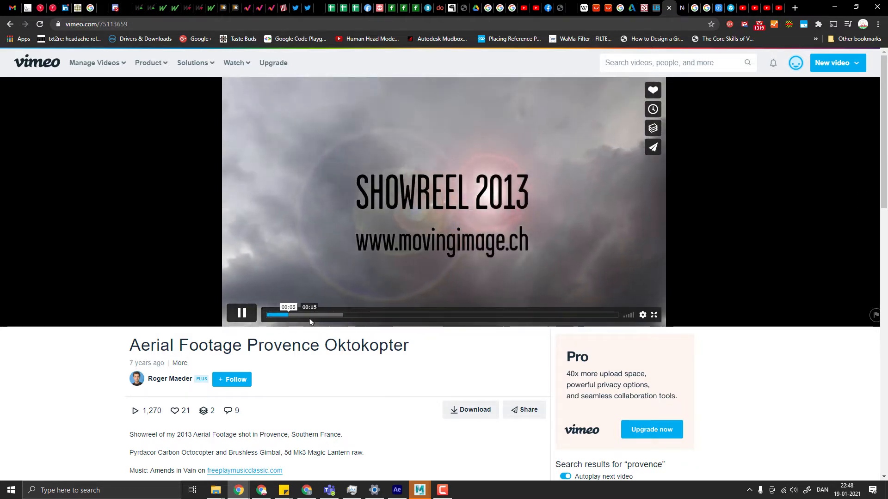
{"action": "left_click", "coordinate": [310, 315]}
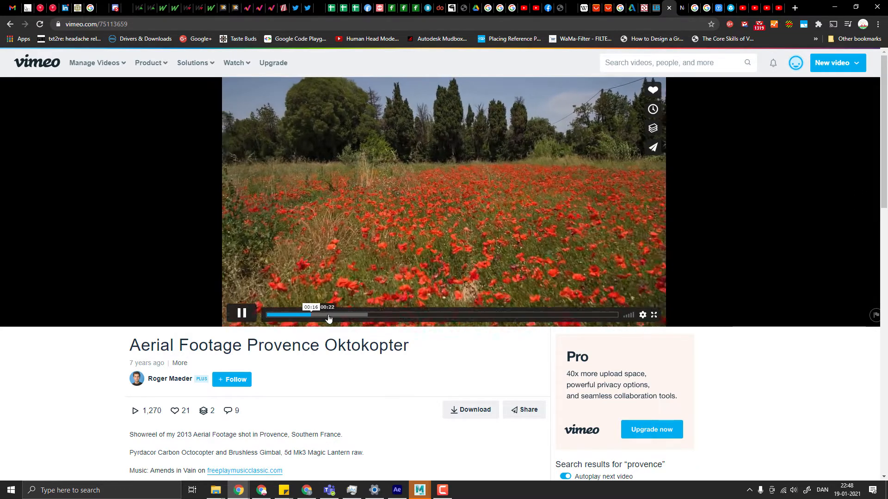
{"action": "left_click", "coordinate": [354, 314]}
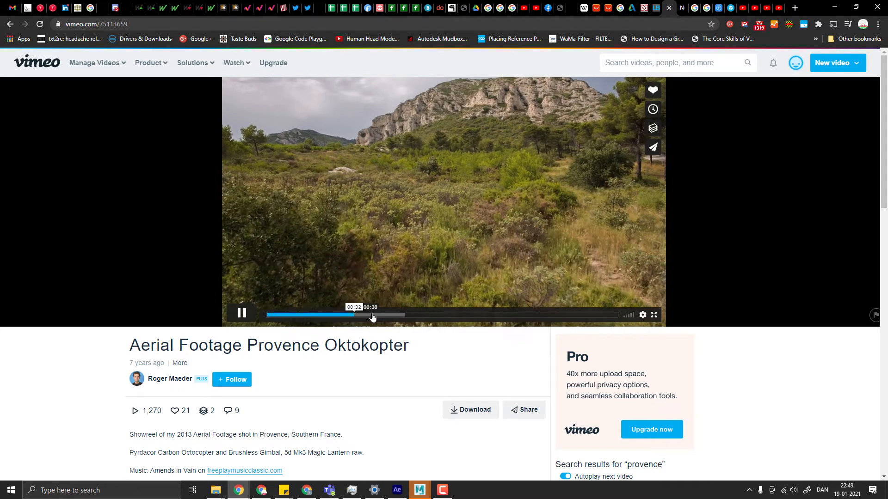
{"action": "left_click", "coordinate": [396, 315]}
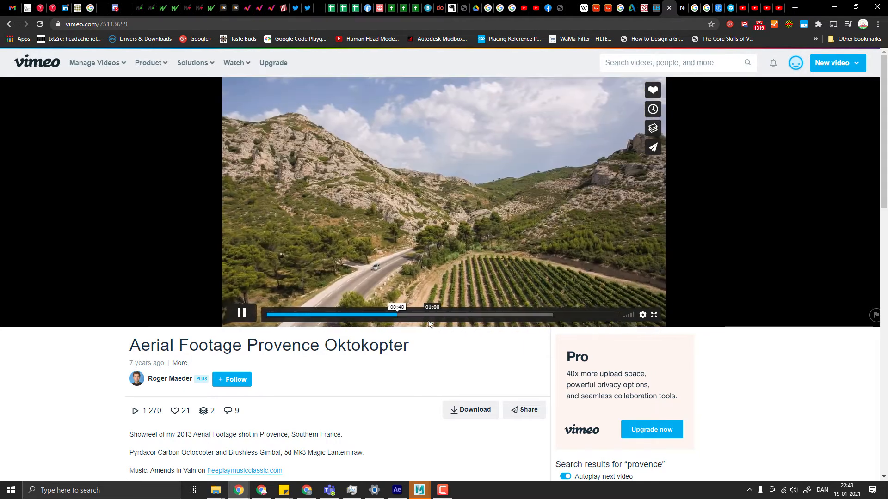
{"action": "left_click", "coordinate": [422, 315]}
{"action": "left_click", "coordinate": [457, 315]}
{"action": "left_click", "coordinate": [484, 316]}
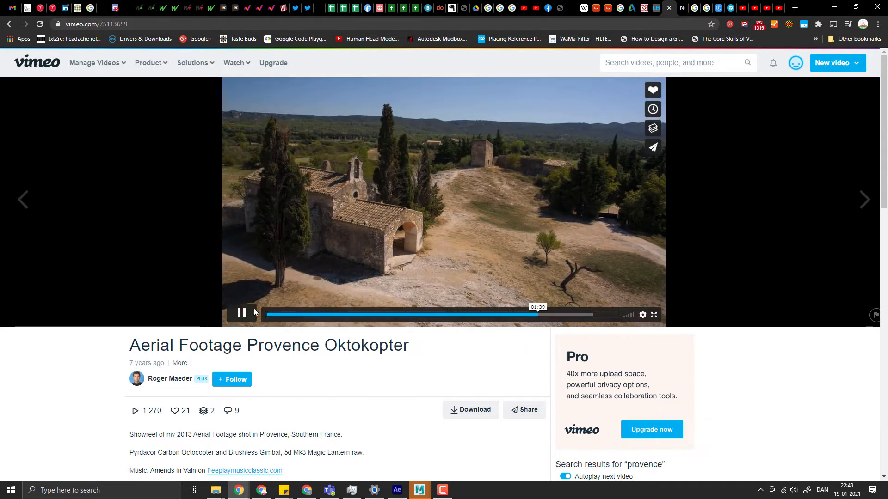
{"action": "left_click", "coordinate": [241, 313]}
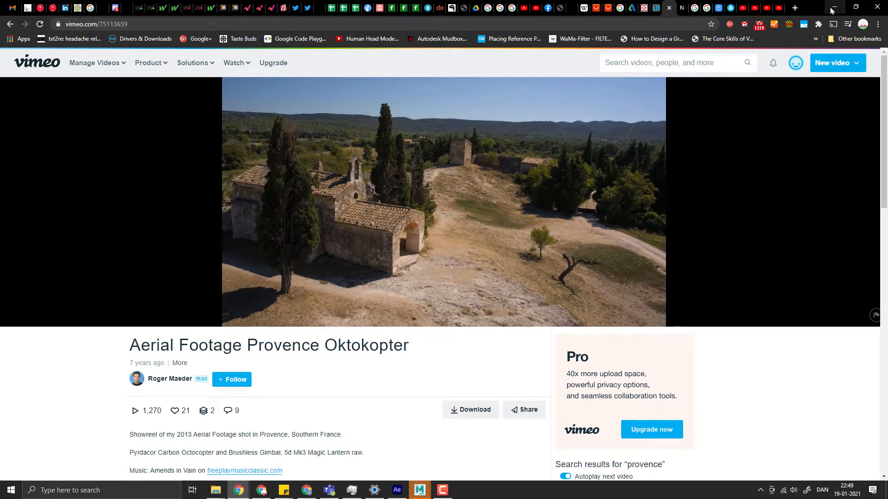
{"action": "left_click", "coordinate": [398, 469]}
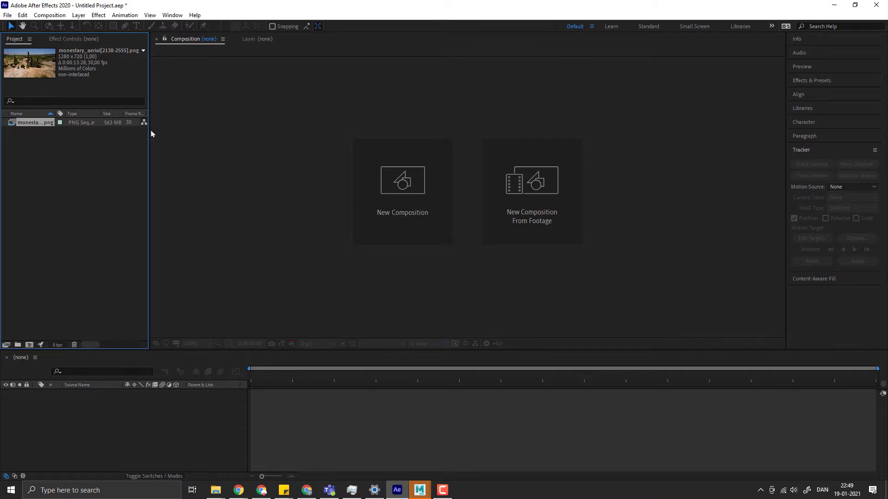
{"action": "left_click_drag", "start_coordinate": [150, 129], "coordinate": [158, 127]}
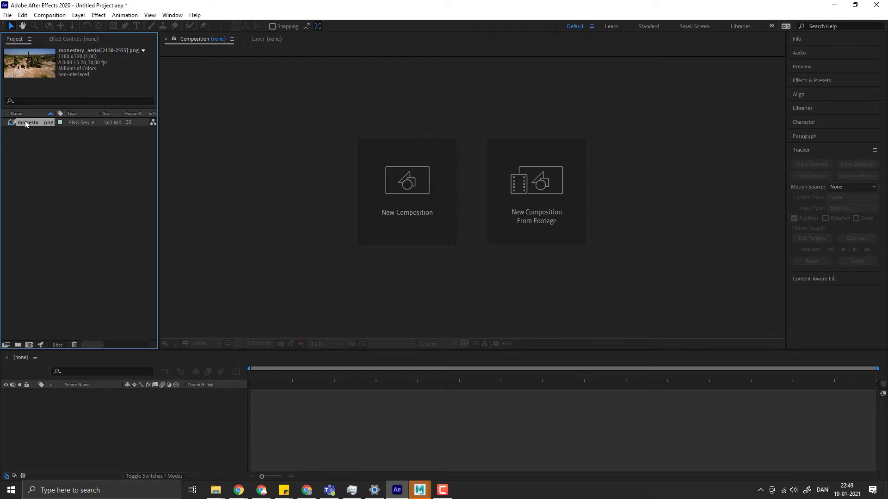
{"action": "left_click_drag", "start_coordinate": [25, 124], "coordinate": [166, 417]}
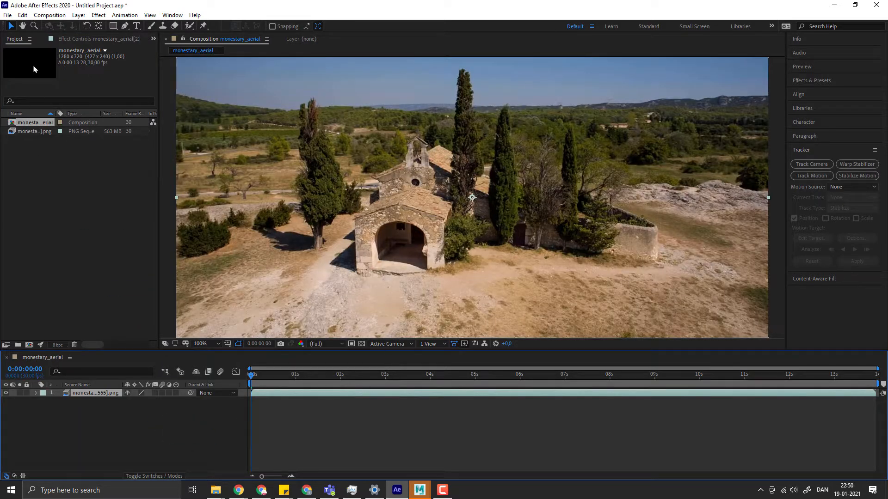
{"action": "left_click_drag", "start_coordinate": [252, 375], "coordinate": [441, 403]}
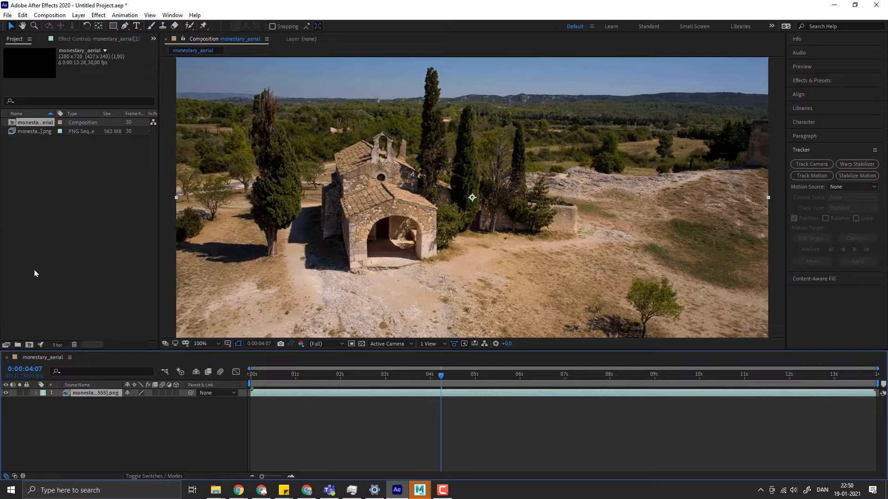
{"action": "left_click", "coordinate": [32, 178]}
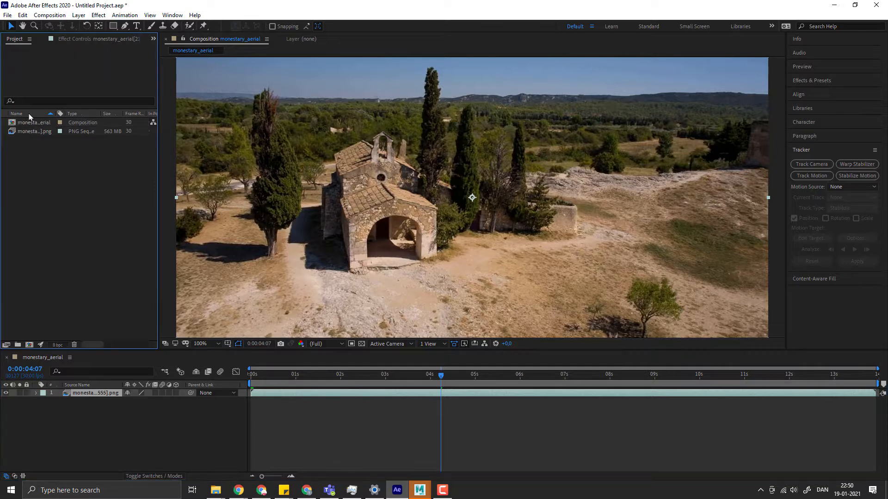
{"action": "left_click", "coordinate": [30, 122]}
{"action": "key", "text": "Delete"}
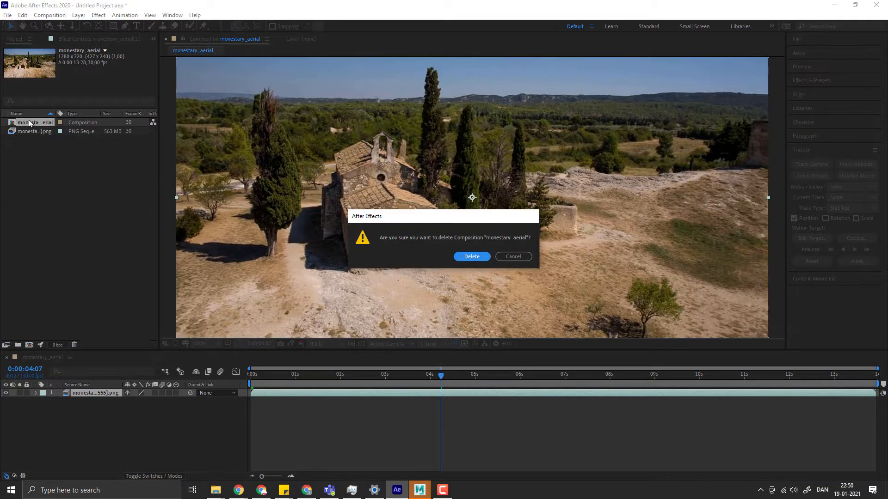
{"action": "left_click", "coordinate": [467, 257]}
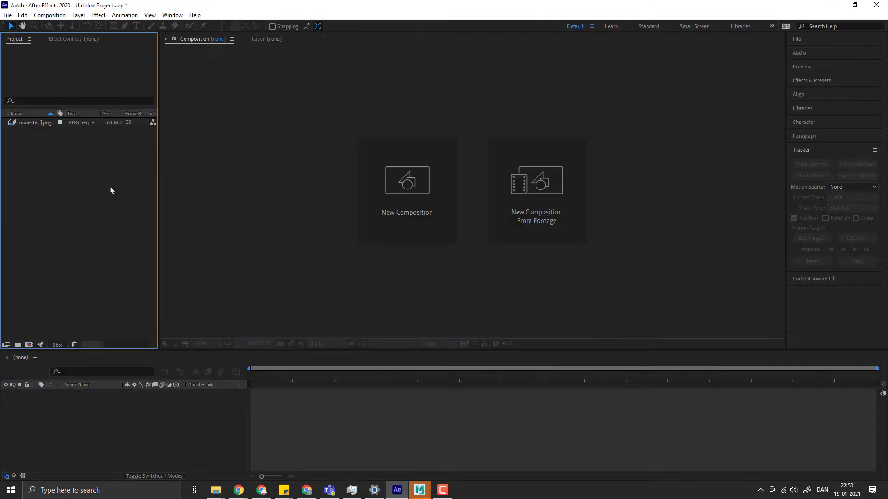
- Interpret the monestary_aerial PNG sequence at an assumed frame rate of 24 frames per second
{"action": "right_click", "coordinate": [33, 125]}
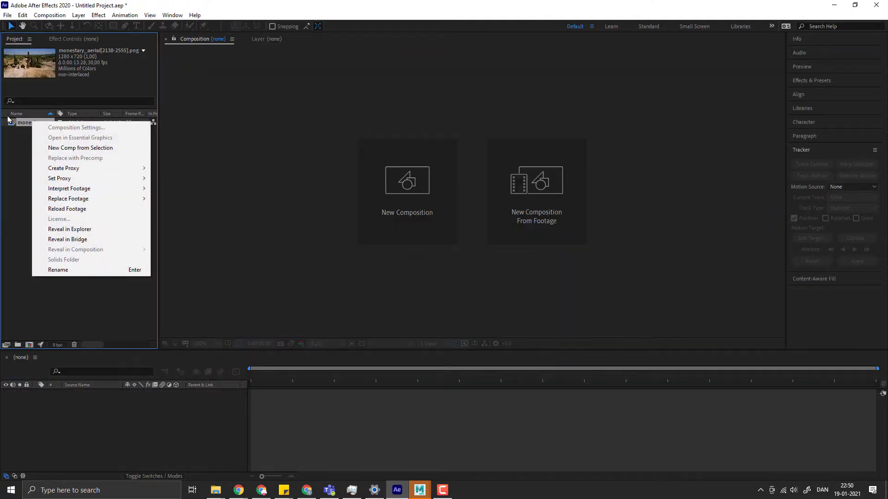
{"action": "mouse_move", "coordinate": [73, 191]}
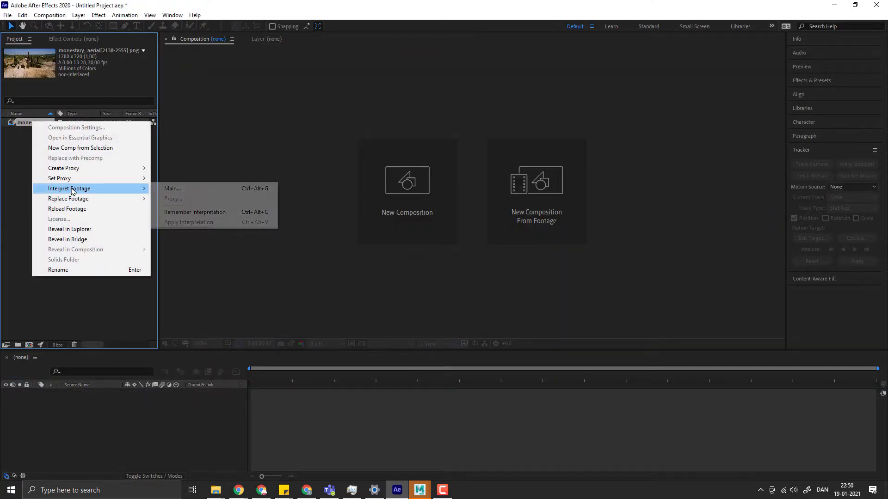
{"action": "left_click", "coordinate": [174, 189]}
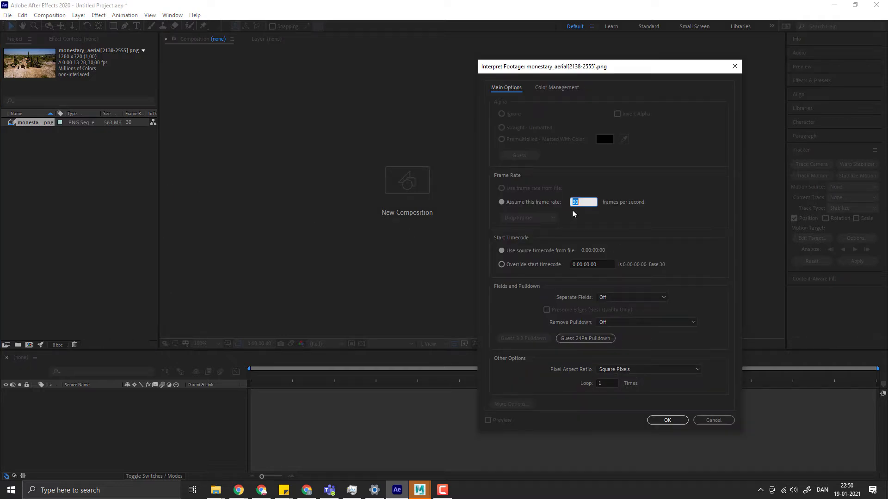
{"action": "left_click", "coordinate": [585, 199]}
{"action": "type", "text": "24"}
{"action": "key", "text": "Tab"}
{"action": "left_click", "coordinate": [663, 420]}
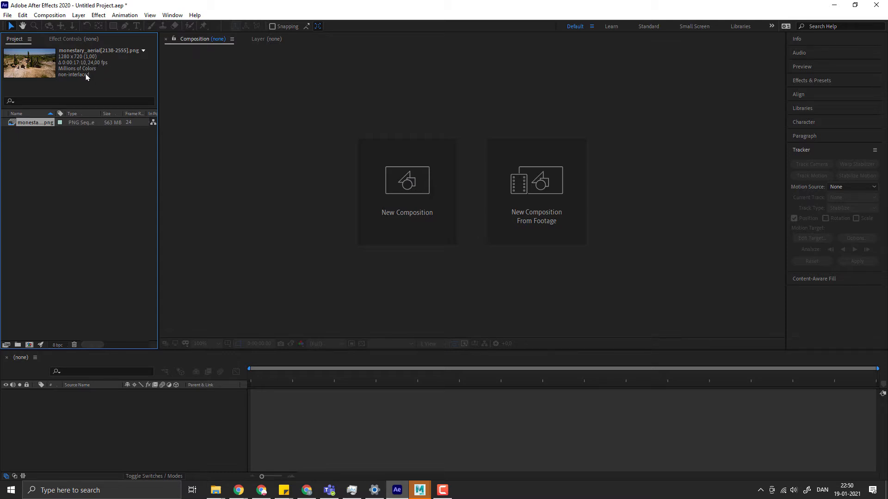
- Create a composition from the monestary_aerial sequence, preview its playback and set the current time to 0:00:02:00
{"action": "left_click_drag", "start_coordinate": [27, 122], "coordinate": [73, 413]}
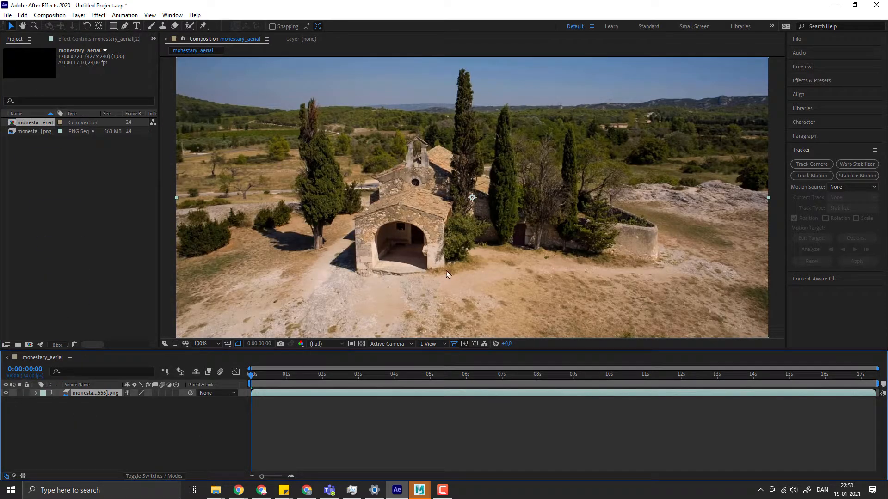
{"action": "scroll", "coordinate": [442, 268], "scroll_direction": "down", "scroll_amount": 2}
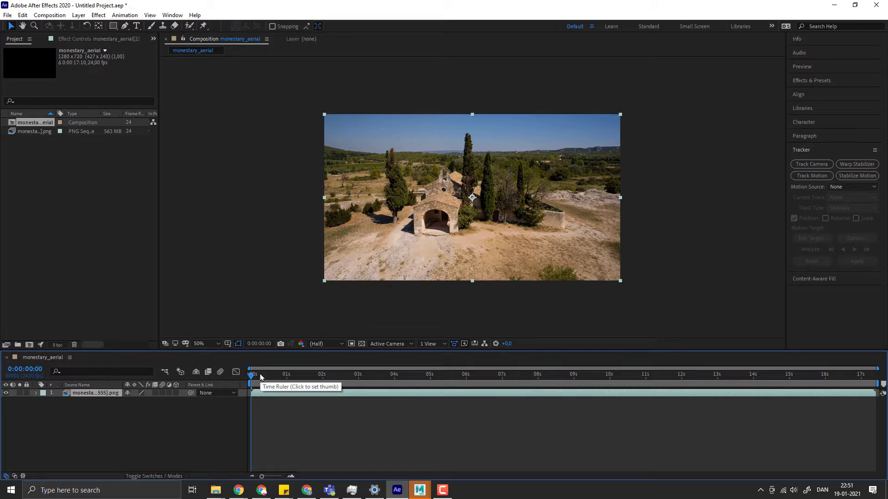
{"action": "key", "text": "space"}
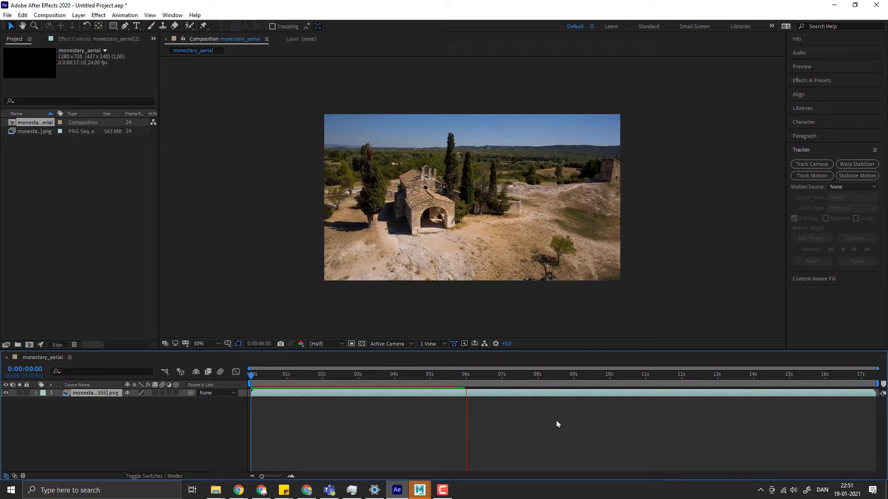
{"action": "key", "text": "space"}
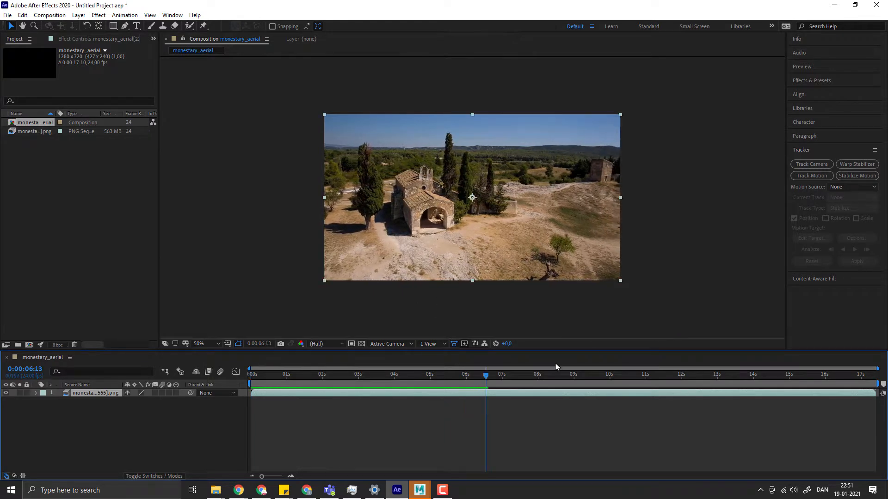
{"action": "left_click_drag", "start_coordinate": [545, 374], "coordinate": [322, 372]}
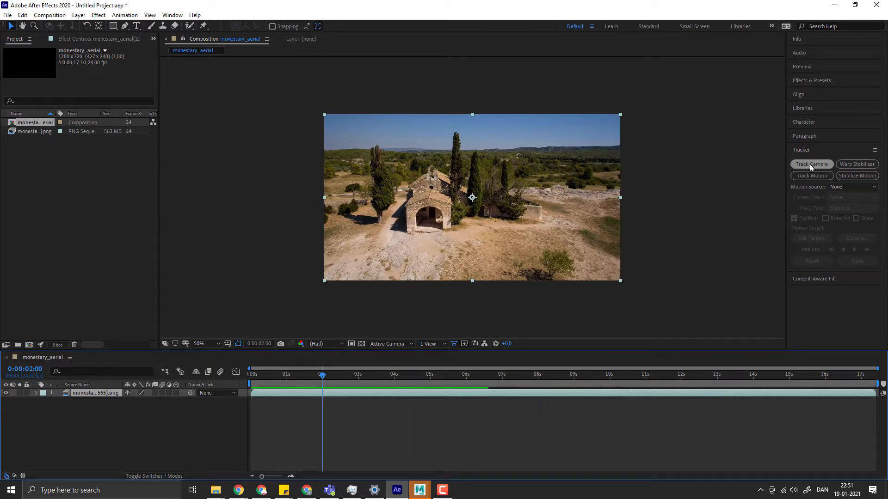
- Run the 3D Camera Tracker on the monestary_aerial layer with Detailed Analysis enabled
{"action": "left_click", "coordinate": [795, 165]}
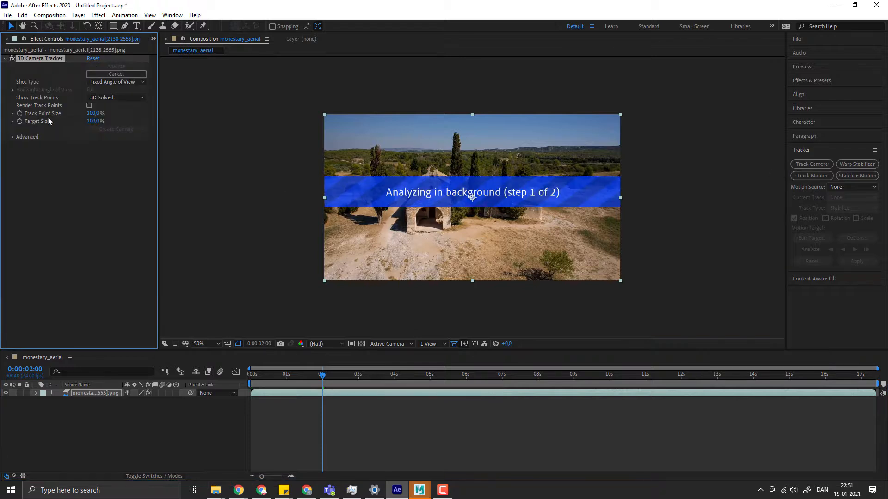
{"action": "left_click", "coordinate": [17, 138]}
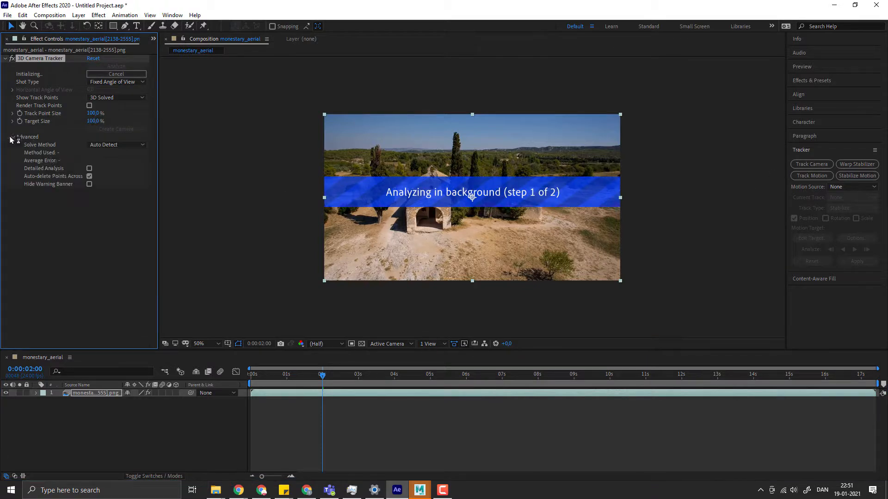
{"action": "left_click", "coordinate": [89, 169]}
{"action": "left_click", "coordinate": [440, 490]}
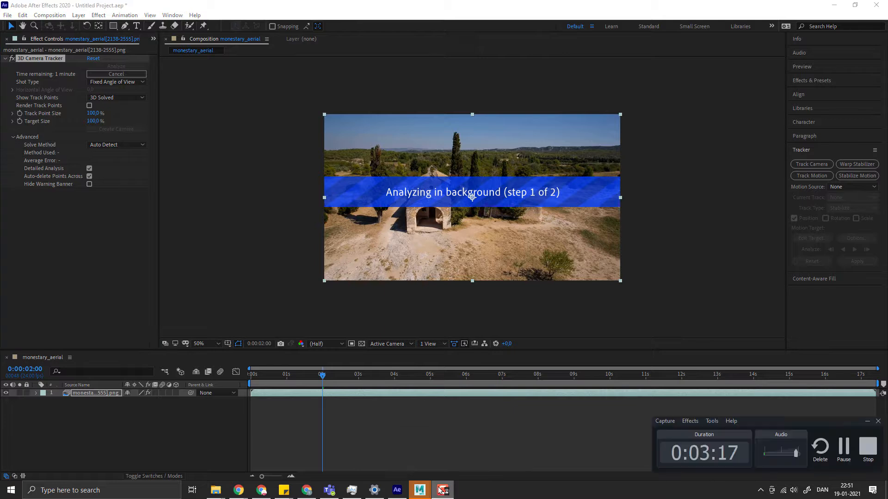
{"action": "left_click", "coordinate": [843, 445]}
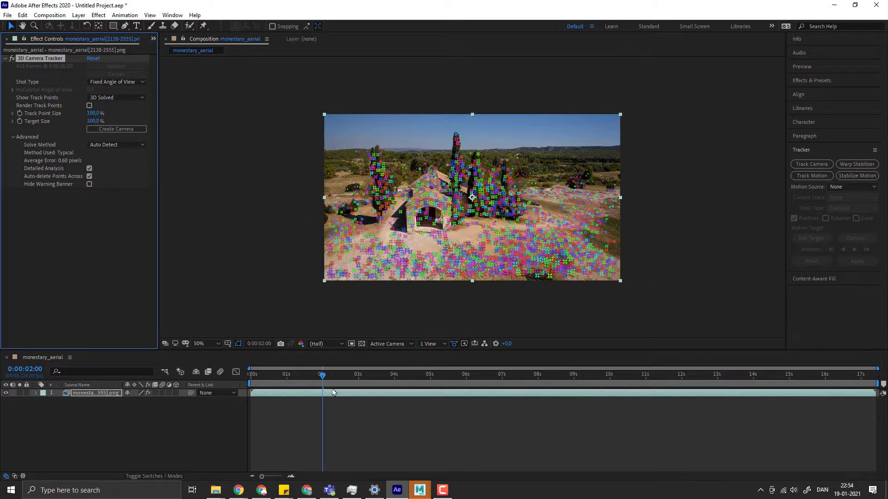
- Examine the solved track points across the shot up to 0:00:04:15 and the commands available for one point at the chapel's base
{"action": "mouse_move", "coordinate": [321, 376]}
{"action": "left_mouse_down"}
{"action": "mouse_move", "coordinate": [254, 377]}
{"action": "mouse_move", "coordinate": [304, 376]}
{"action": "left_mouse_up"}
{"action": "mouse_move", "coordinate": [413, 381]}
{"action": "left_mouse_down"}
{"action": "mouse_move", "coordinate": [713, 375]}
{"action": "mouse_move", "coordinate": [645, 385]}
{"action": "mouse_move", "coordinate": [398, 378]}
{"action": "left_mouse_up"}
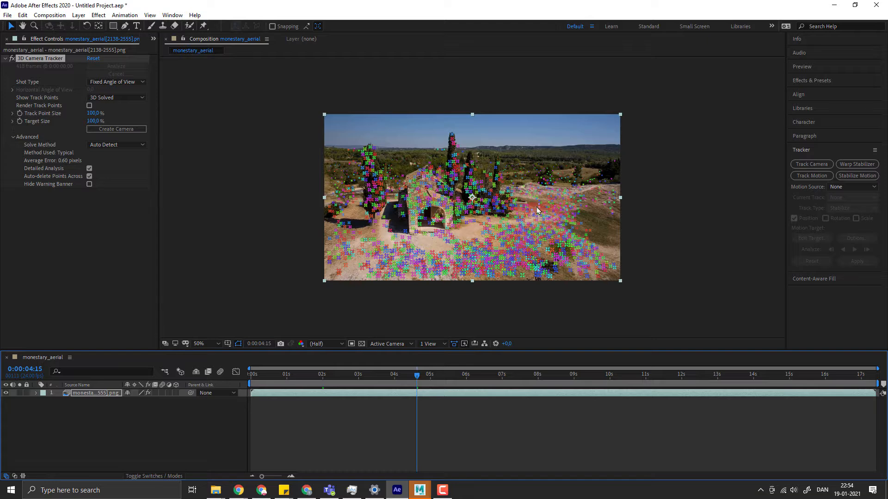
{"action": "key", "text": "slash"}
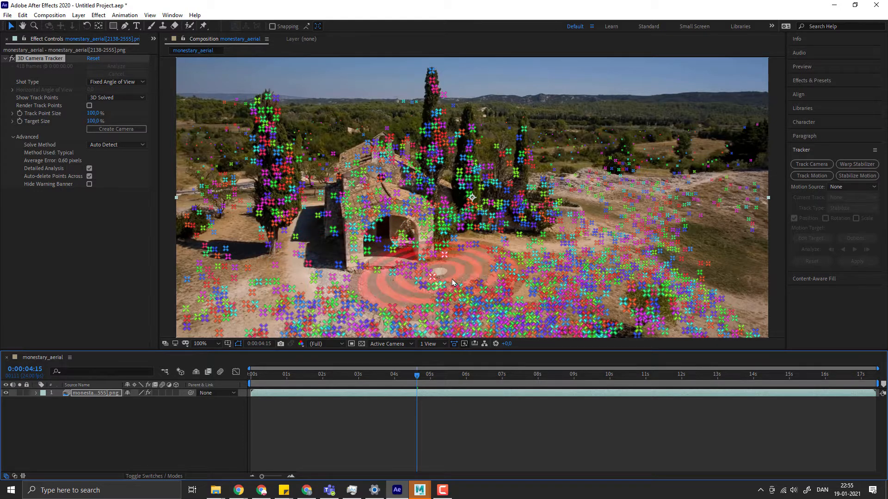
{"action": "left_click", "coordinate": [423, 266]}
{"action": "right_click", "coordinate": [423, 266]}
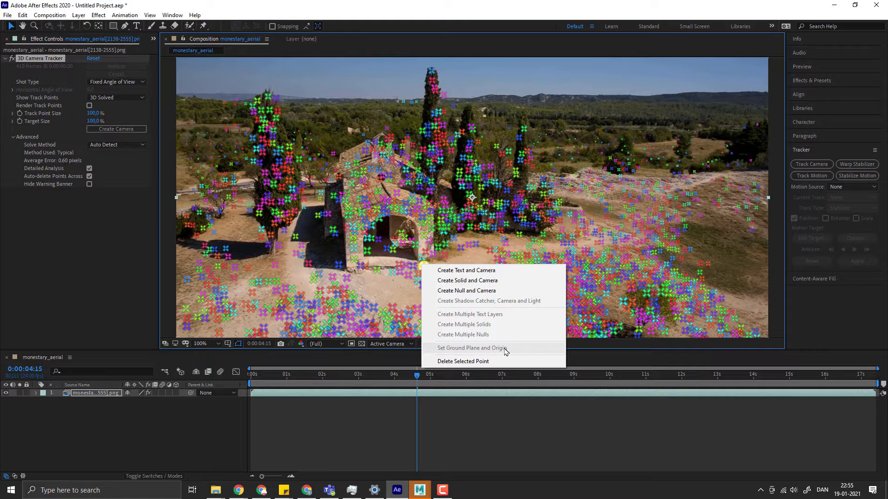
- Select seven ground track points running from the low wall beyond the trees to the chapel's front entrance
{"action": "left_click", "coordinate": [561, 199]}
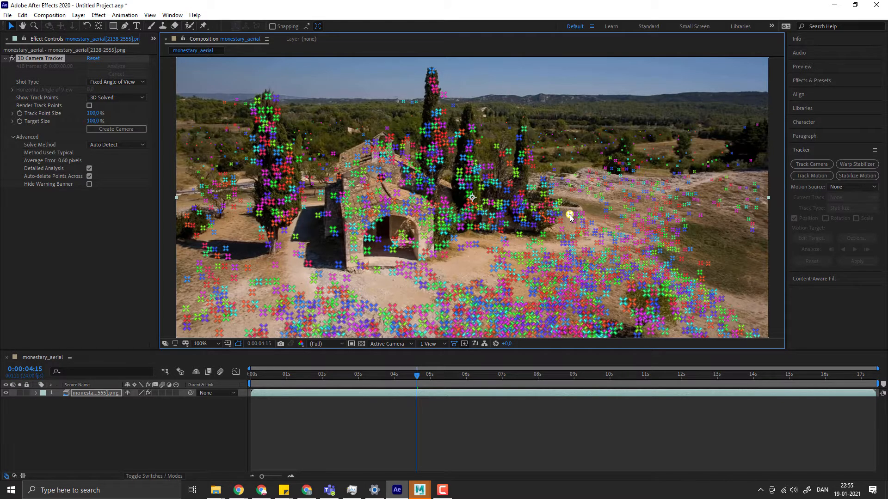
{"action": "left_click", "coordinate": [503, 240], "text": "shift"}
{"action": "left_click", "coordinate": [475, 244], "text": "shift"}
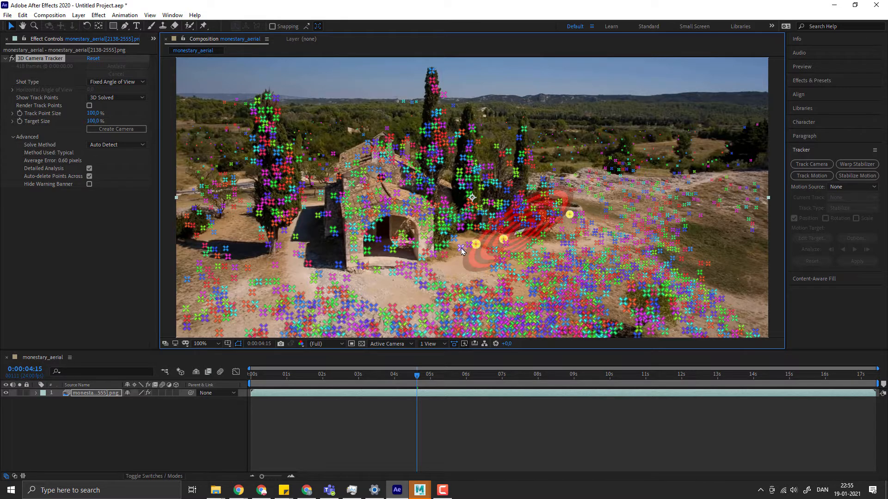
{"action": "left_click", "coordinate": [461, 248], "text": "shift"}
{"action": "left_click", "coordinate": [444, 254], "text": "shift"}
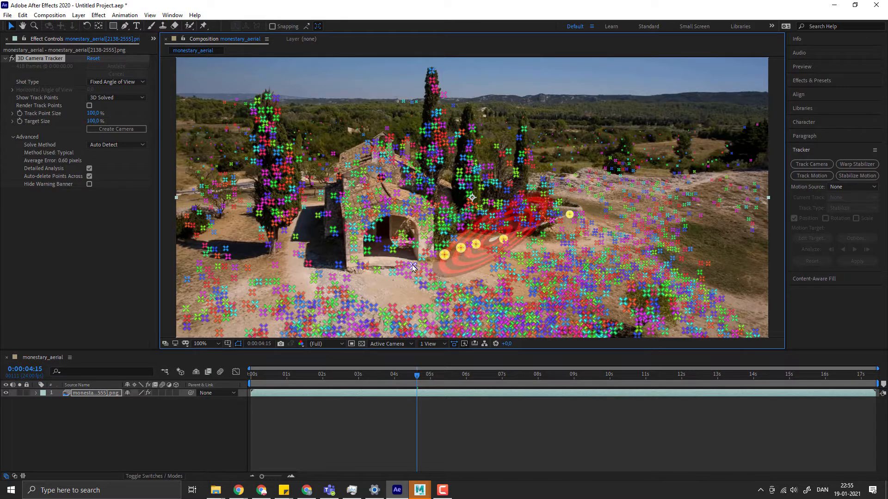
{"action": "left_click", "coordinate": [413, 266], "text": "shift"}
{"action": "left_click", "coordinate": [376, 270], "text": "shift"}
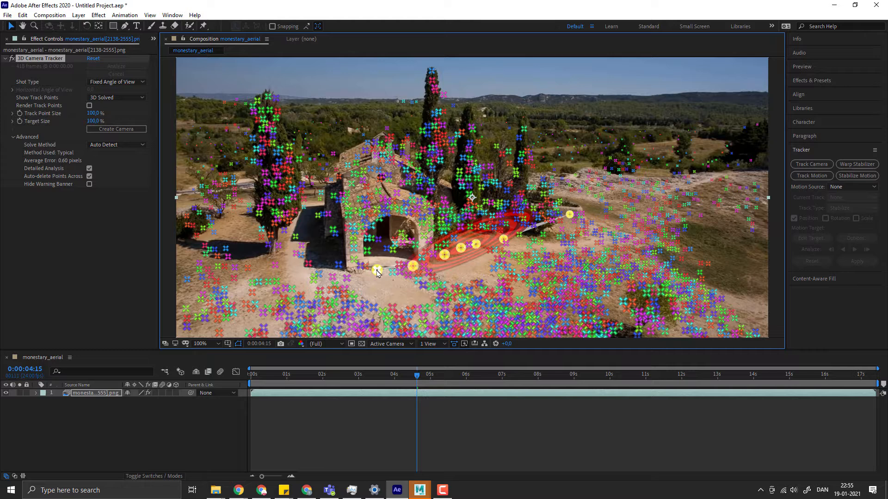
- Add five ground track points around the shaded side of the chapel to the selection
{"action": "left_click", "coordinate": [338, 265], "text": "shift"}
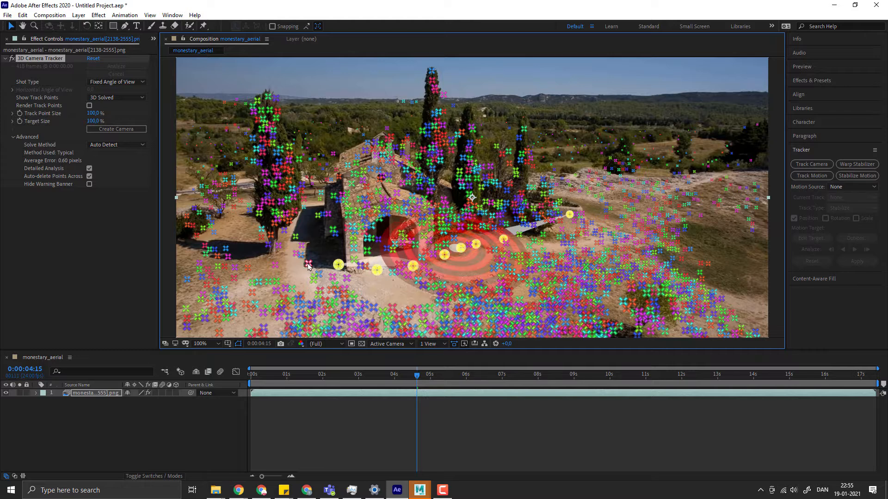
{"action": "left_click", "coordinate": [308, 263], "text": "shift"}
{"action": "left_click", "coordinate": [302, 246], "text": "shift"}
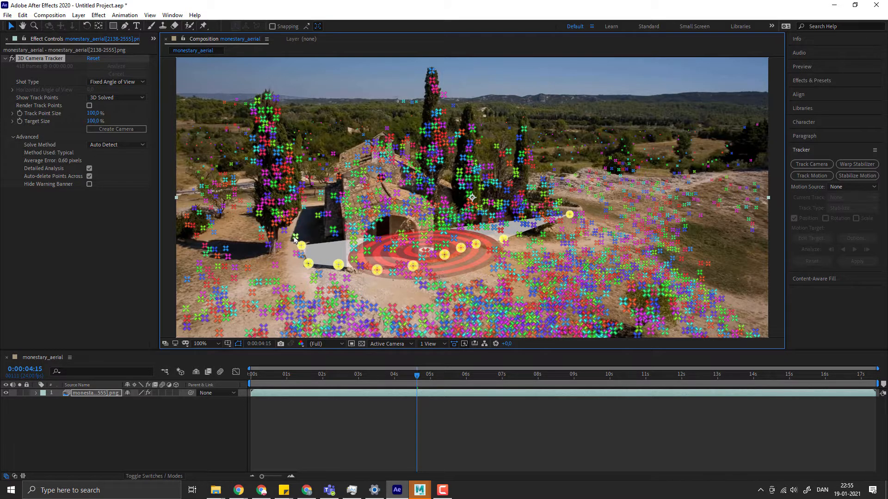
{"action": "left_click", "coordinate": [295, 237], "text": "shift"}
{"action": "left_click", "coordinate": [317, 216], "text": "shift"}
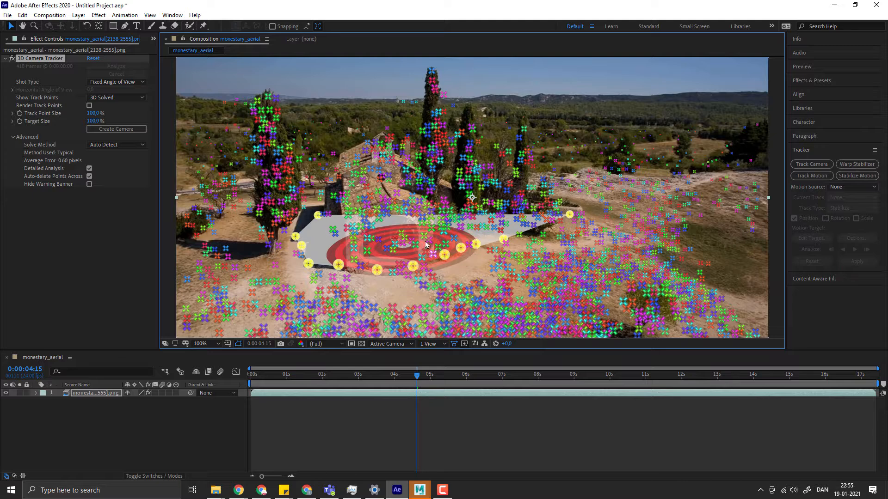
- Extend the selection with ground track points near the large cypress's base, in front of the chapel and along the path beside it
{"action": "left_click", "coordinate": [275, 266], "text": "shift"}
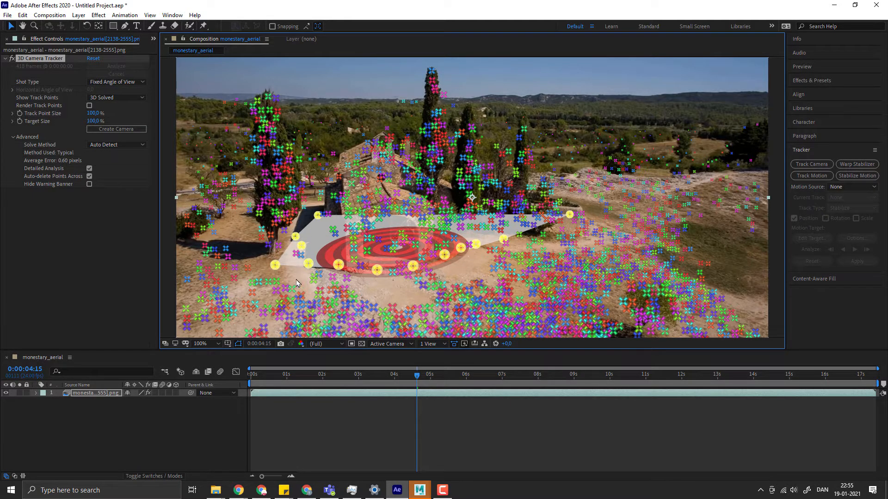
{"action": "left_click", "coordinate": [313, 280], "text": "shift"}
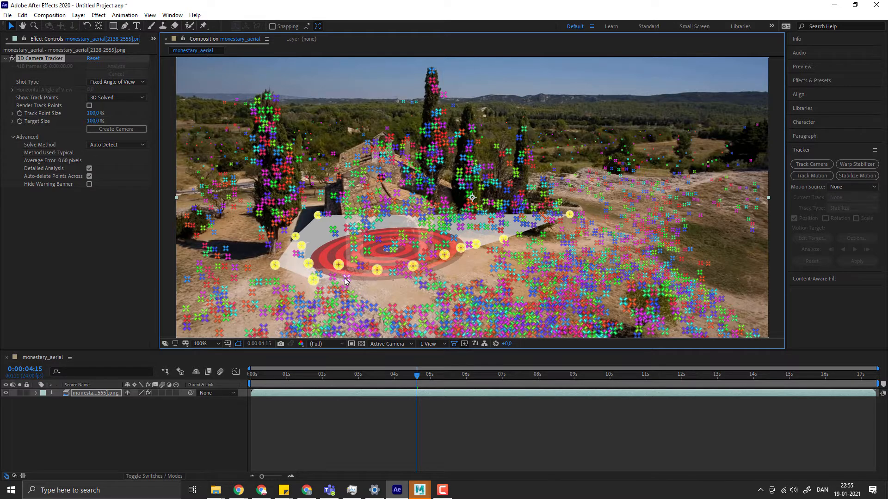
{"action": "left_click", "coordinate": [346, 279], "text": "shift"}
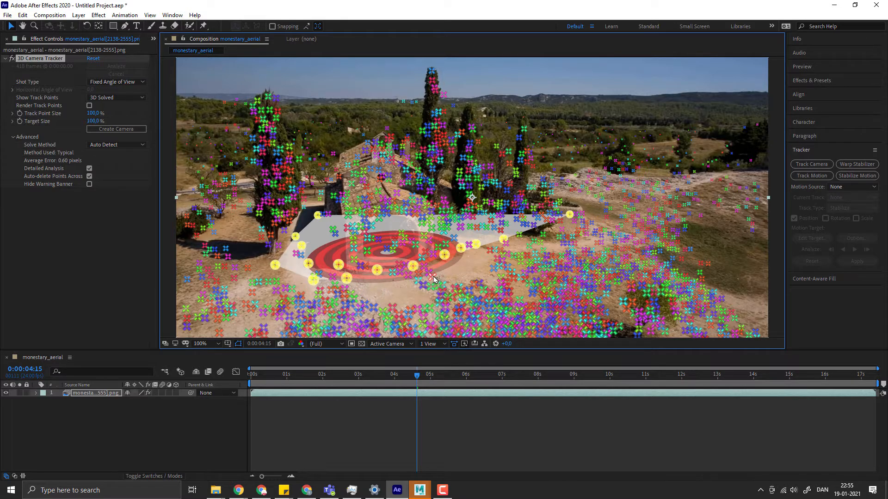
{"action": "left_click", "coordinate": [434, 279], "text": "shift"}
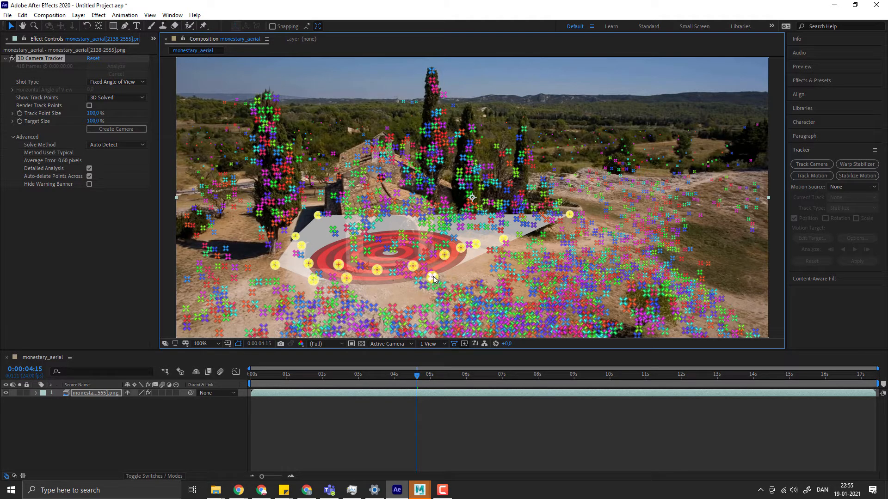
{"action": "left_click", "coordinate": [490, 252], "text": "shift"}
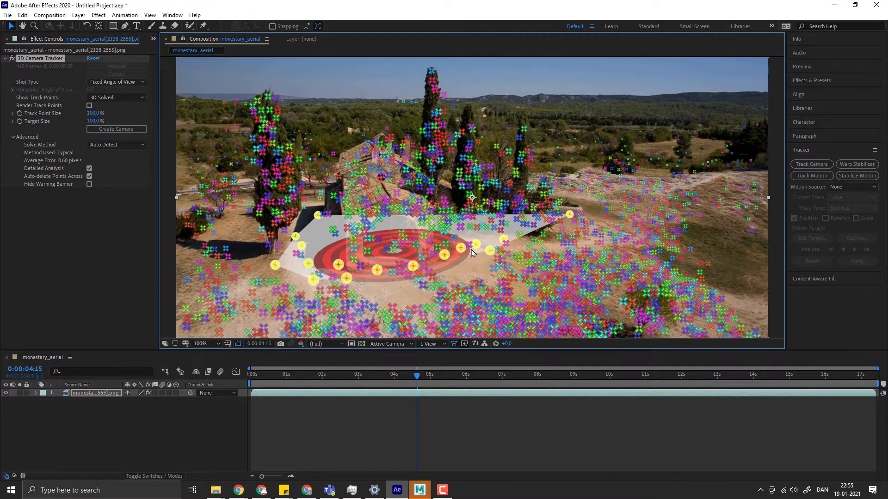
- Try excluding two track points beside the chapel's front corner from the selection, and include them again
{"action": "left_click", "coordinate": [445, 255], "text": "ctrl"}
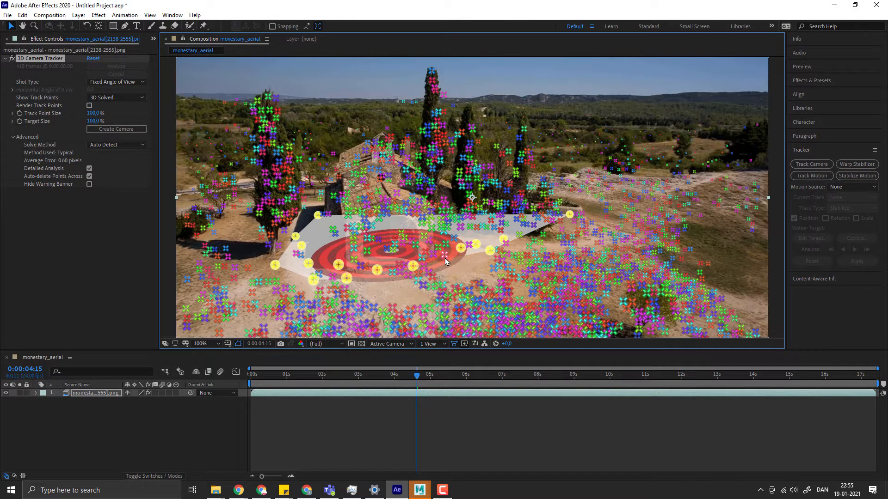
{"action": "left_click", "coordinate": [462, 248], "text": "ctrl"}
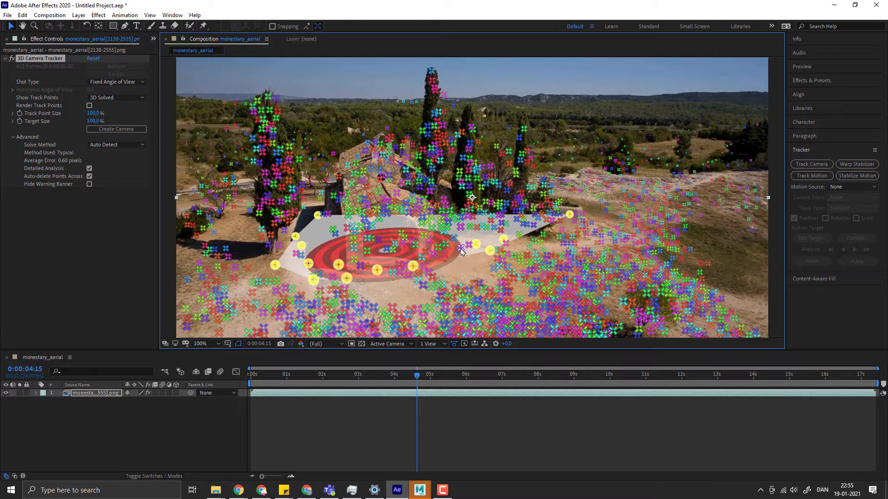
{"action": "left_click", "coordinate": [462, 253], "text": "ctrl"}
{"action": "left_click", "coordinate": [445, 255], "text": "ctrl"}
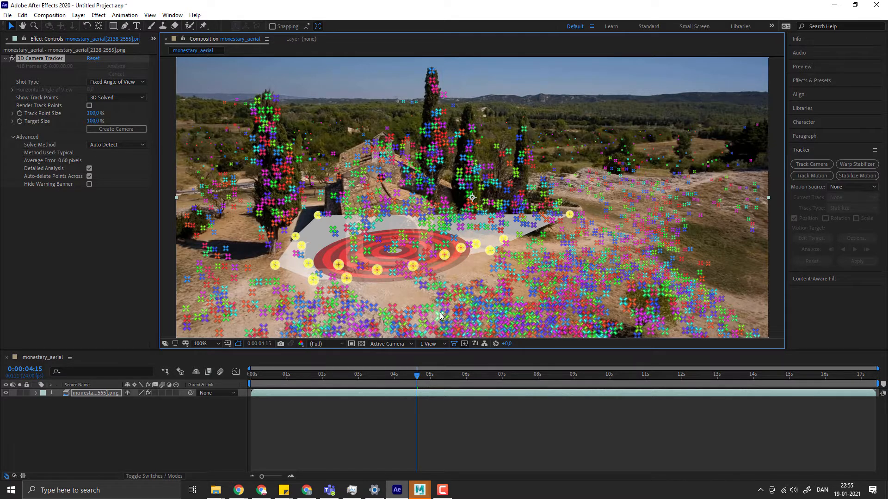
- Add two track points on the bare ground in front of the chapel to the selection
{"action": "left_click", "coordinate": [423, 285], "text": "shift"}
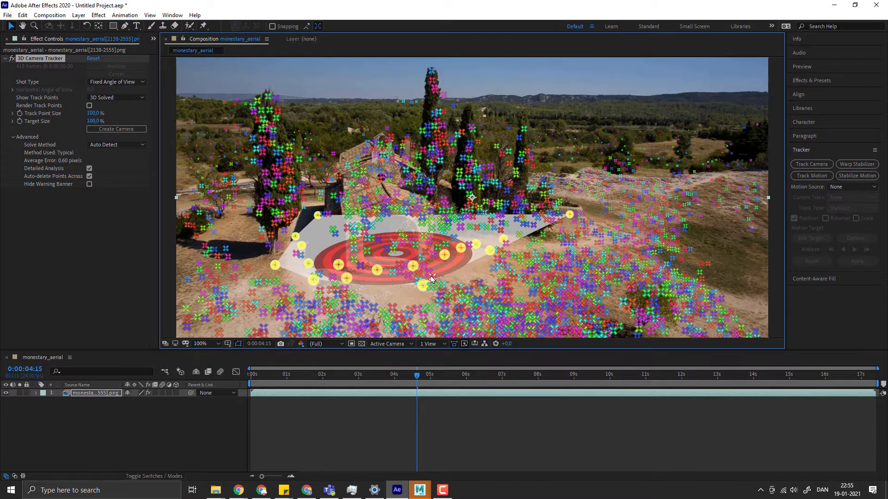
{"action": "left_click", "coordinate": [432, 277], "text": "shift"}
{"action": "left_click", "coordinate": [432, 279], "text": "shift"}
{"action": "left_click", "coordinate": [347, 290], "text": "shift"}
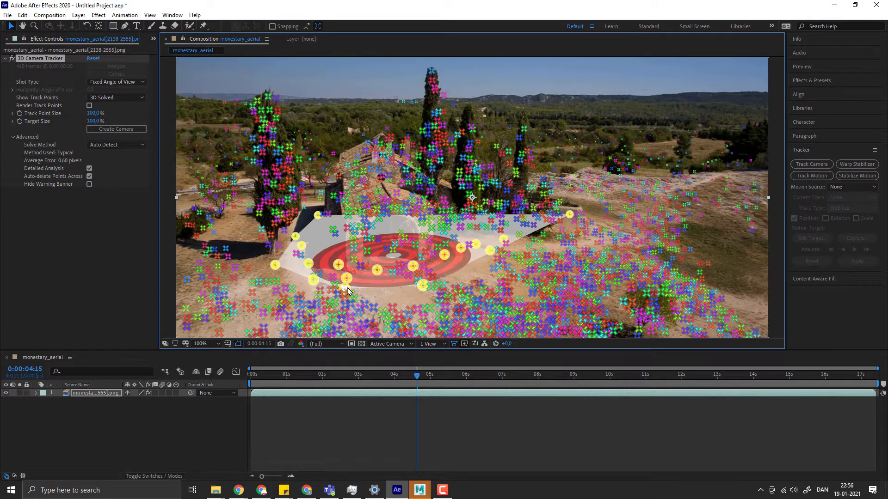
- Extend the selection with ground track points near the low wall, across the foreground and beside the trees next to the chapel
{"action": "left_click", "coordinate": [560, 231], "text": "shift"}
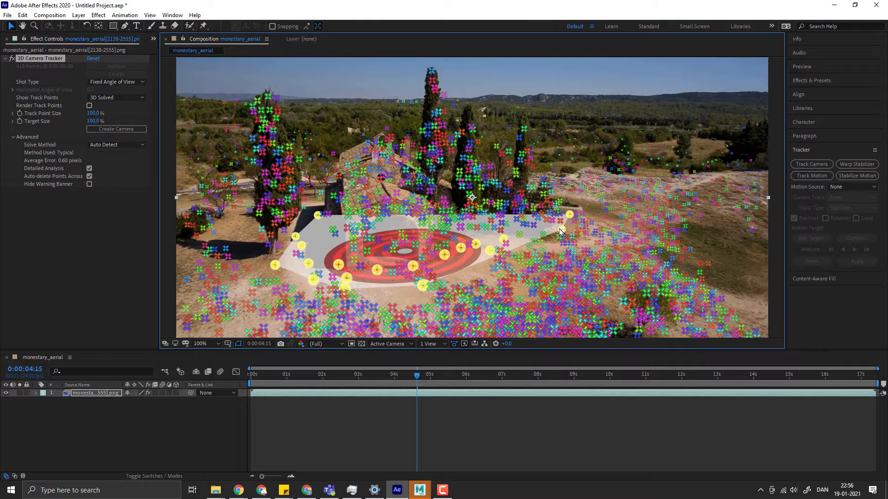
{"action": "left_click", "coordinate": [542, 244], "text": "shift"}
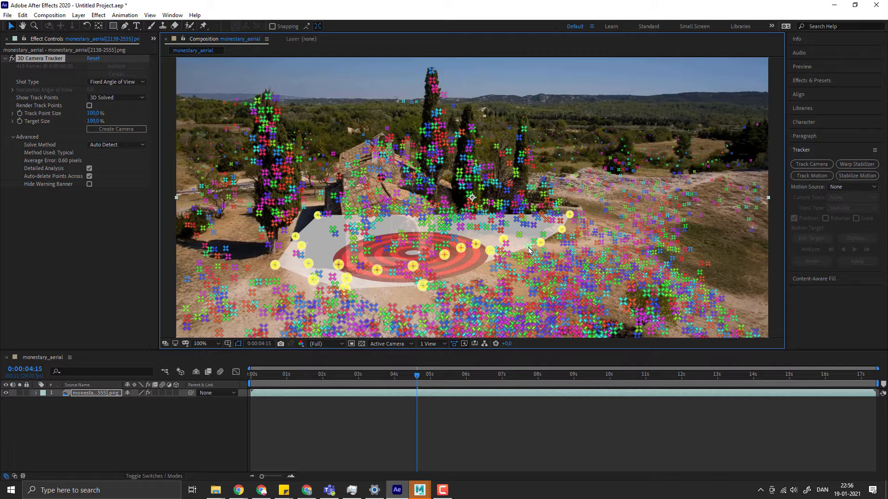
{"action": "left_click", "coordinate": [528, 246], "text": "shift"}
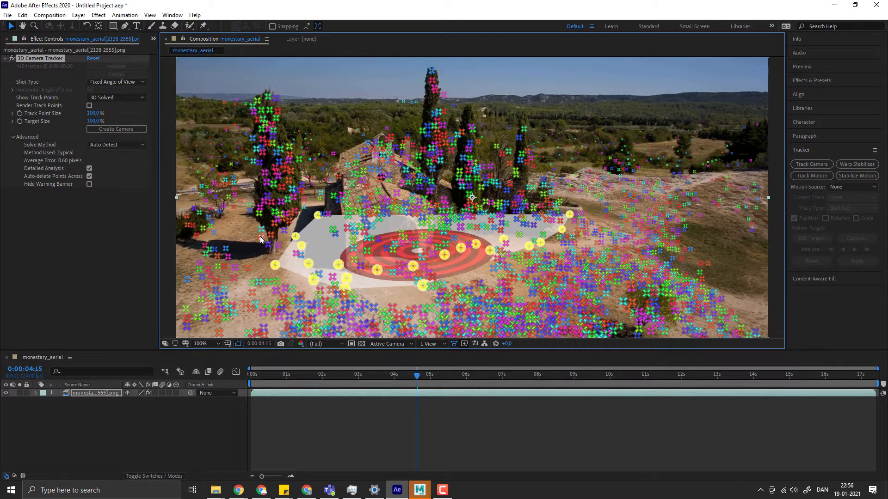
{"action": "left_click", "coordinate": [366, 306], "text": "shift"}
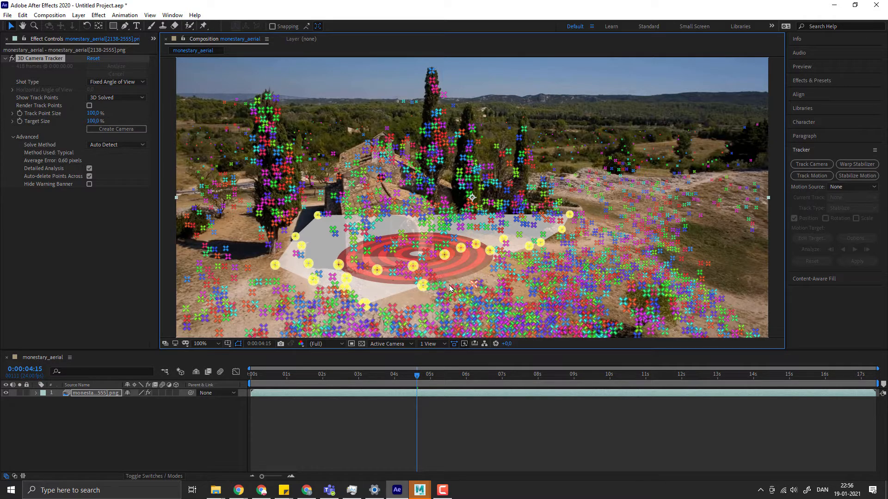
{"action": "left_click", "coordinate": [492, 269], "text": "shift"}
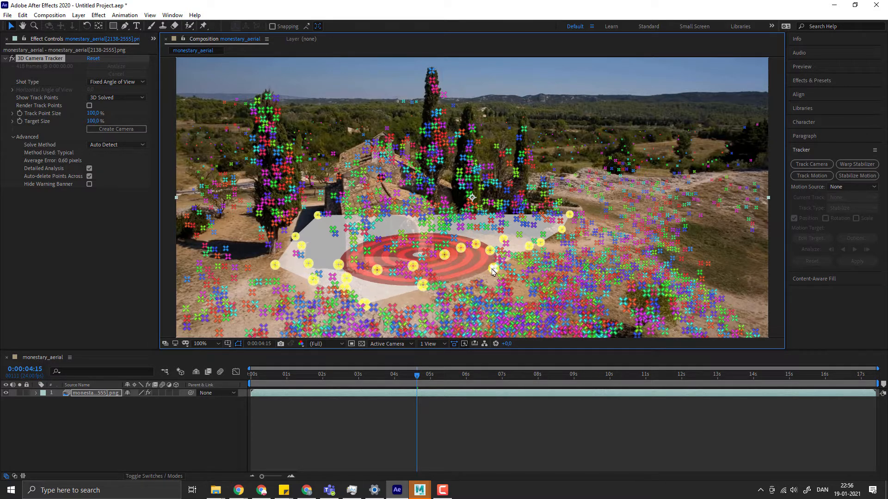
{"action": "left_click", "coordinate": [519, 256], "text": "shift"}
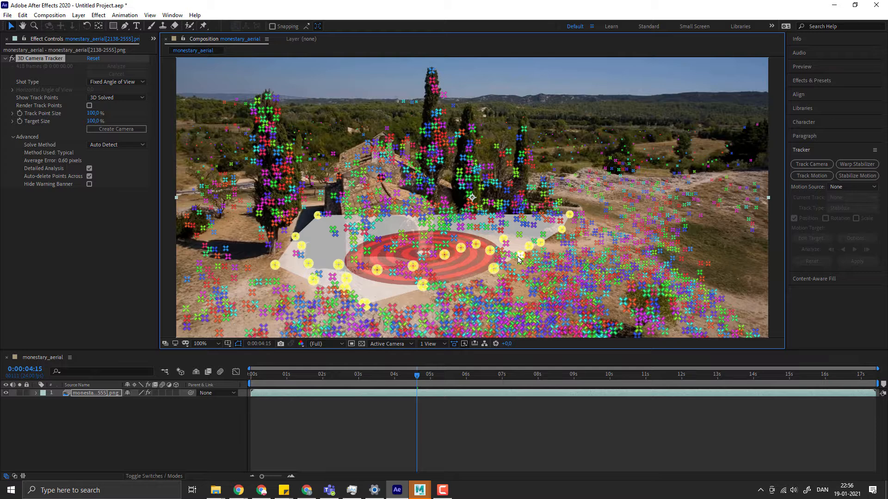
{"action": "left_click", "coordinate": [461, 227], "text": "shift"}
- Try adding track points in the shadow along the chapel's side wall to the selection
{"action": "left_click", "coordinate": [337, 236], "text": "shift"}
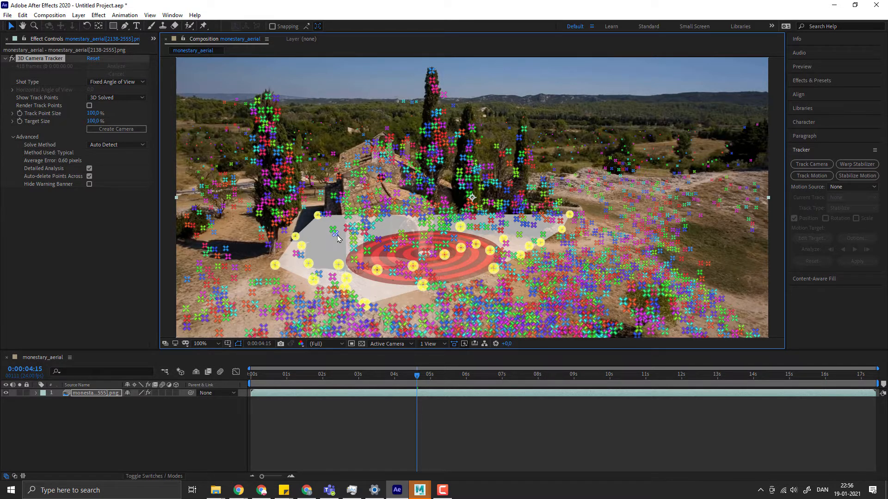
{"action": "left_click", "coordinate": [338, 236], "text": "shift"}
{"action": "left_click", "coordinate": [333, 230], "text": "shift"}
{"action": "left_click", "coordinate": [333, 230], "text": "shift"}
{"action": "left_click", "coordinate": [329, 216], "text": "shift"}
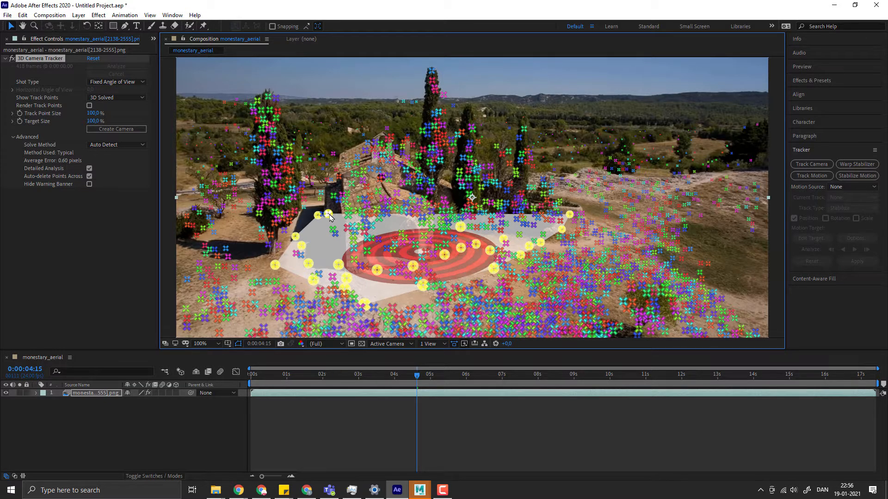
{"action": "left_click", "coordinate": [329, 215], "text": "shift"}
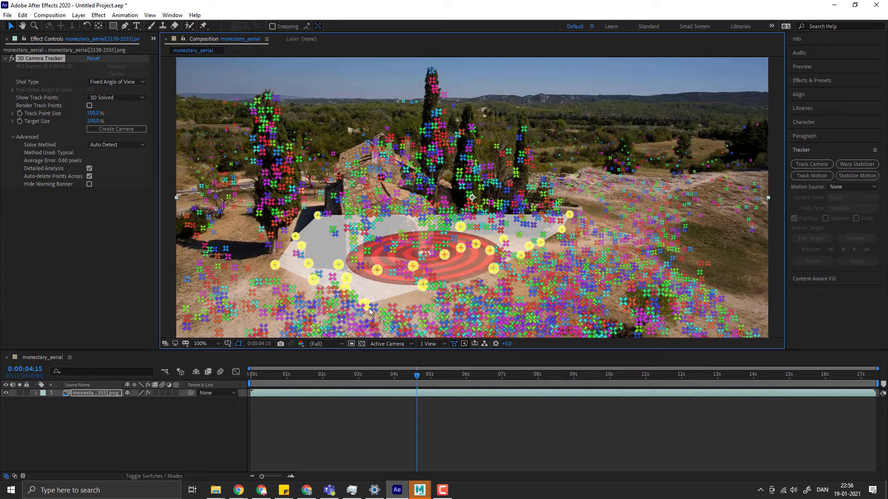
- Set the ground plane and origin from the selected track points and create a shadow catcher, camera and light from them
{"action": "right_click", "coordinate": [444, 272]}
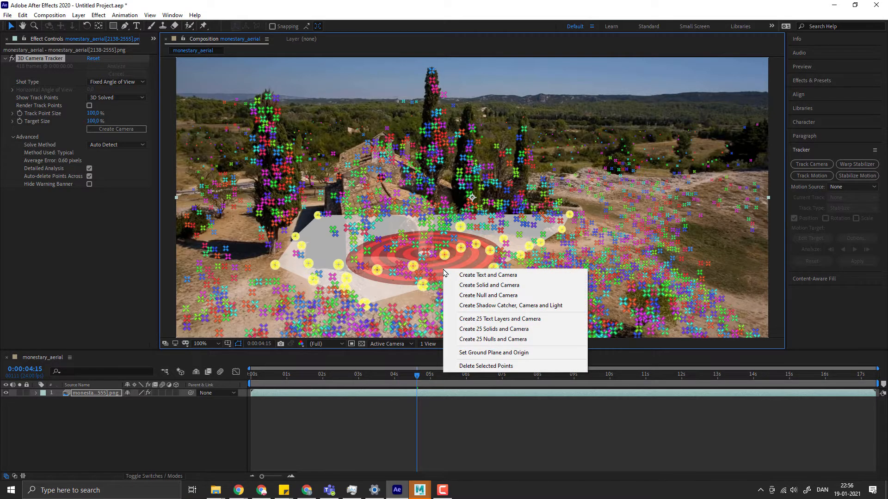
{"action": "left_click", "coordinate": [471, 355]}
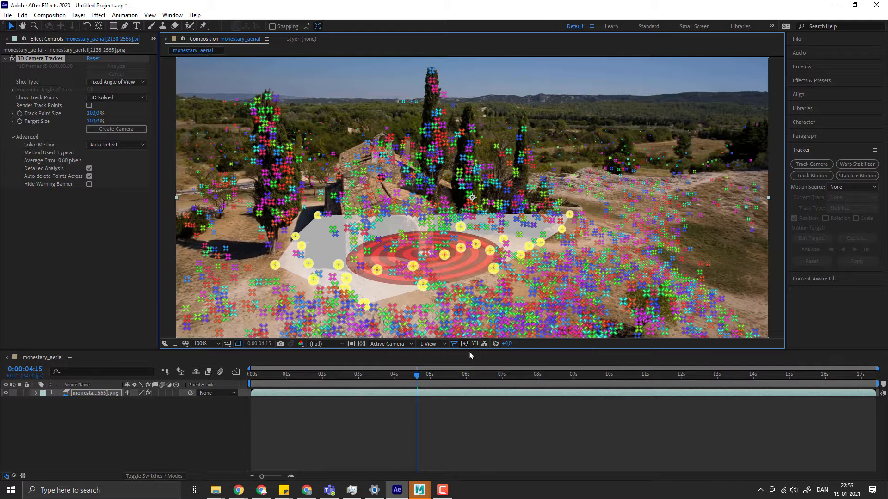
{"action": "right_click", "coordinate": [458, 262]}
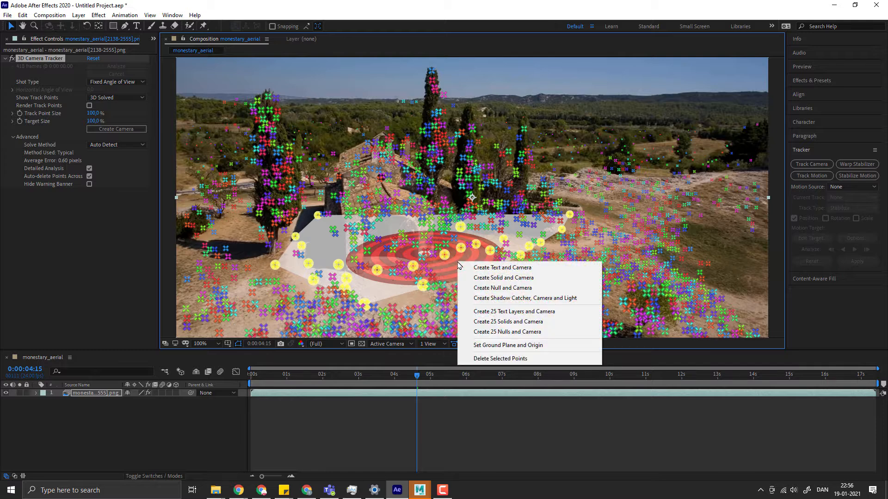
{"action": "left_click", "coordinate": [491, 301]}
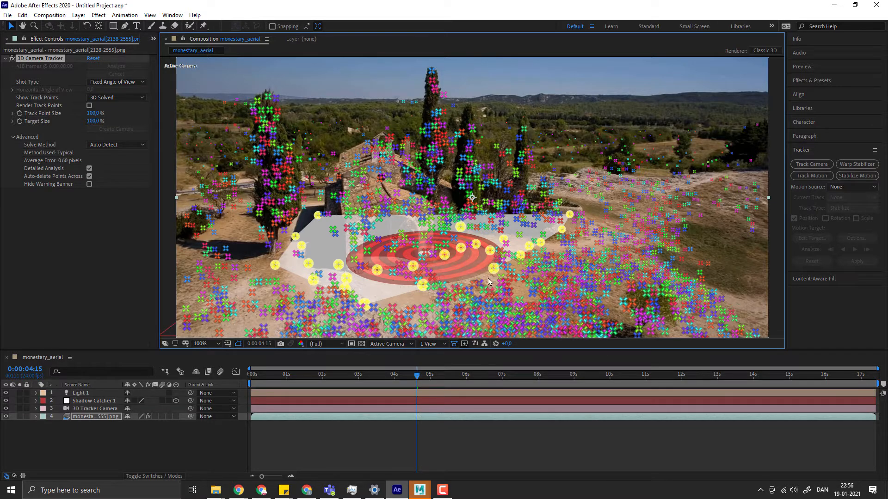
- Set the ground plane and origin again from the same track points, agreeing to continue despite the already created objects
{"action": "right_click", "coordinate": [460, 267]}
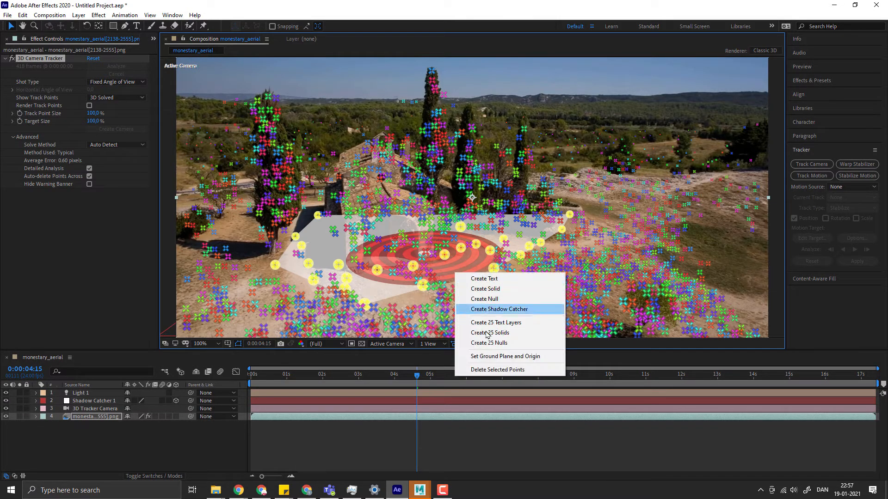
{"action": "left_click", "coordinate": [490, 359]}
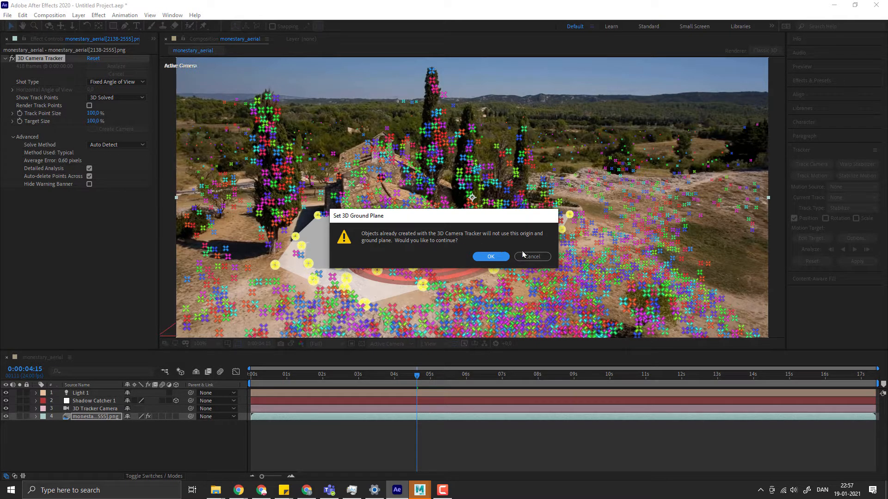
{"action": "left_click", "coordinate": [491, 257]}
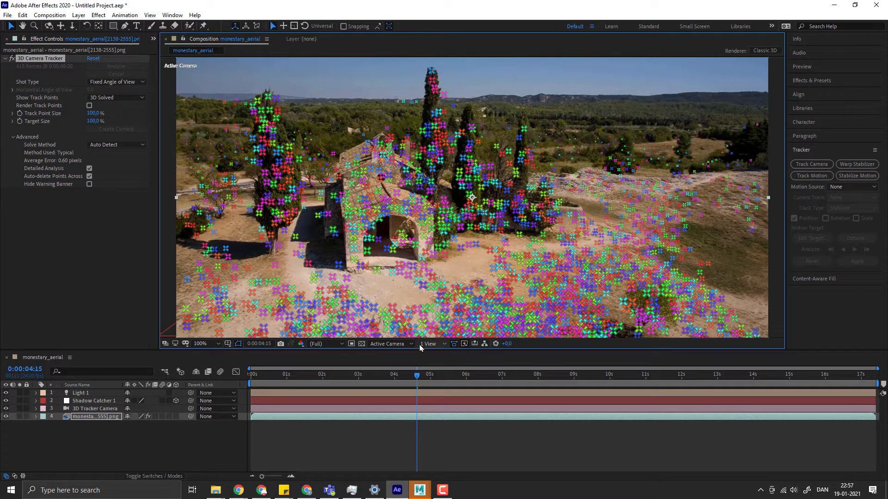
- Select the Shadow Catcher 1 layer and check how its plane follows the ground through to 0:00:16:20
{"action": "left_click", "coordinate": [84, 401]}
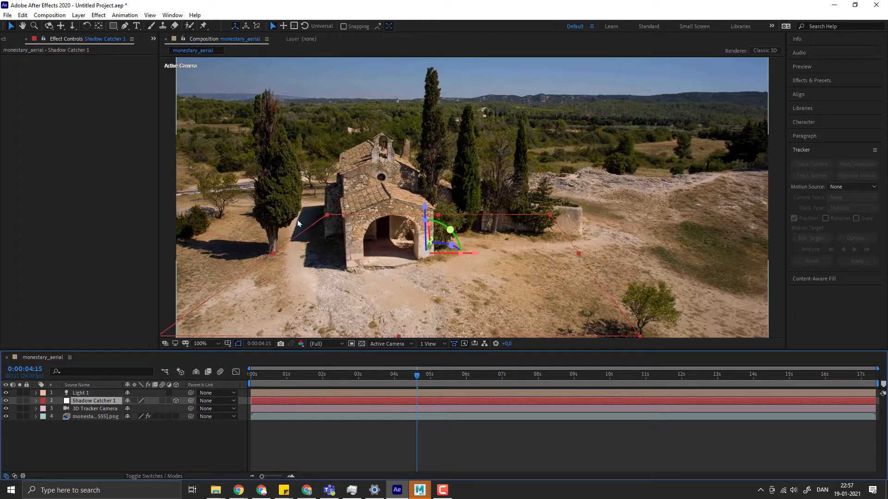
{"action": "left_click_drag", "start_coordinate": [418, 377], "coordinate": [856, 374]}
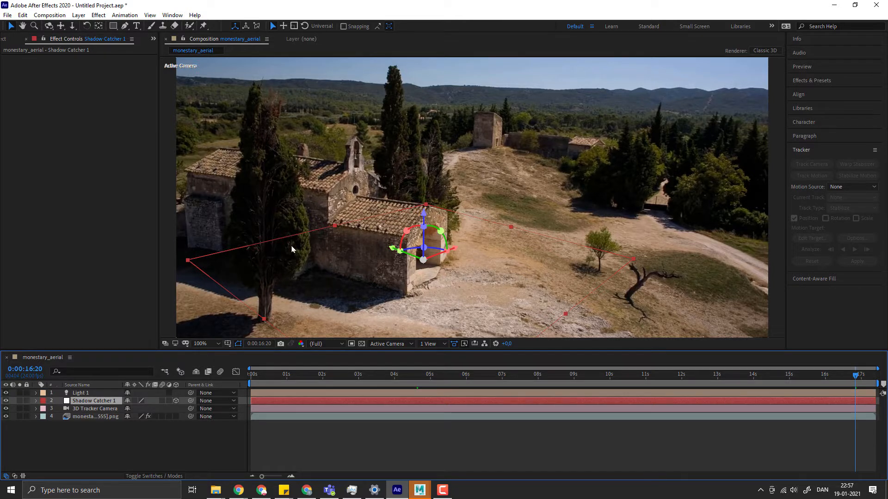
- Check the shadow catcher plane back at 0:00:04:15, and show the track points of the footage layer's 3D Camera Tracker effect
{"action": "left_click_drag", "start_coordinate": [842, 377], "coordinate": [417, 376]}
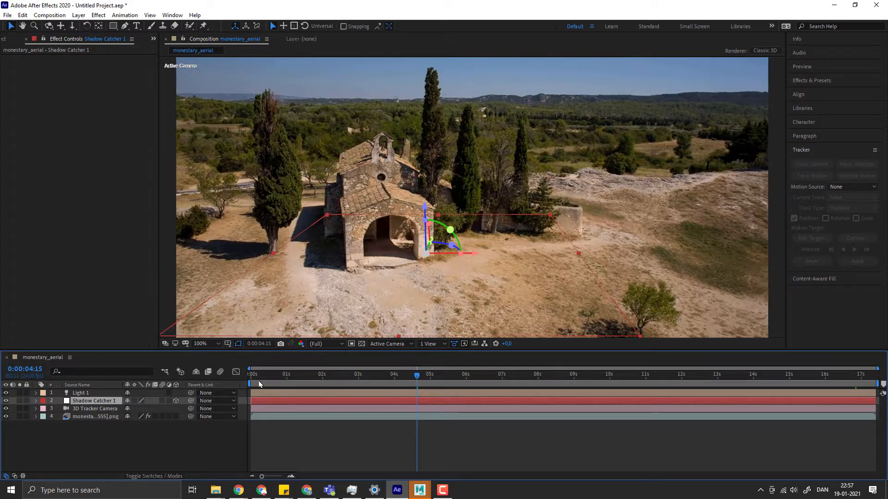
{"action": "left_click", "coordinate": [71, 417]}
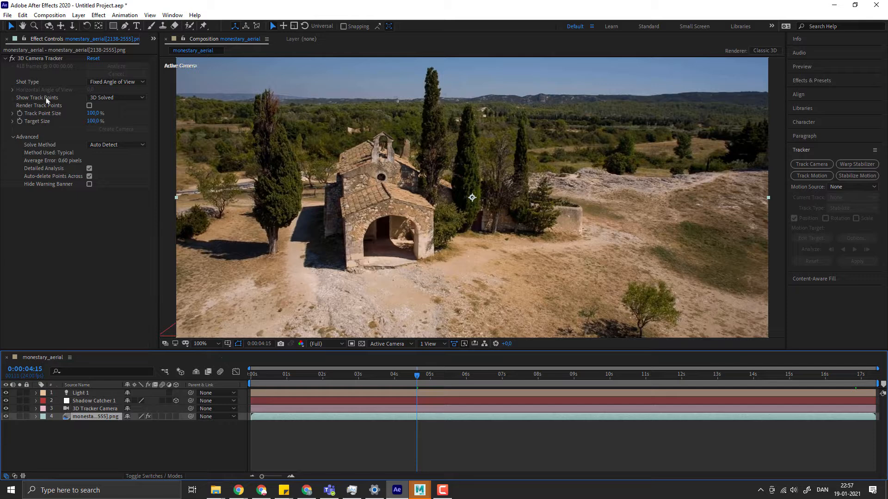
{"action": "left_click", "coordinate": [34, 59]}
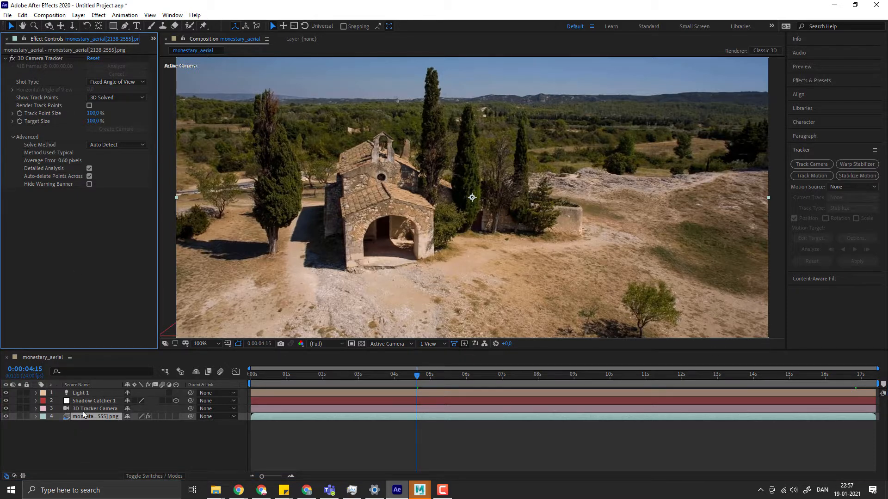
{"action": "left_click", "coordinate": [29, 60]}
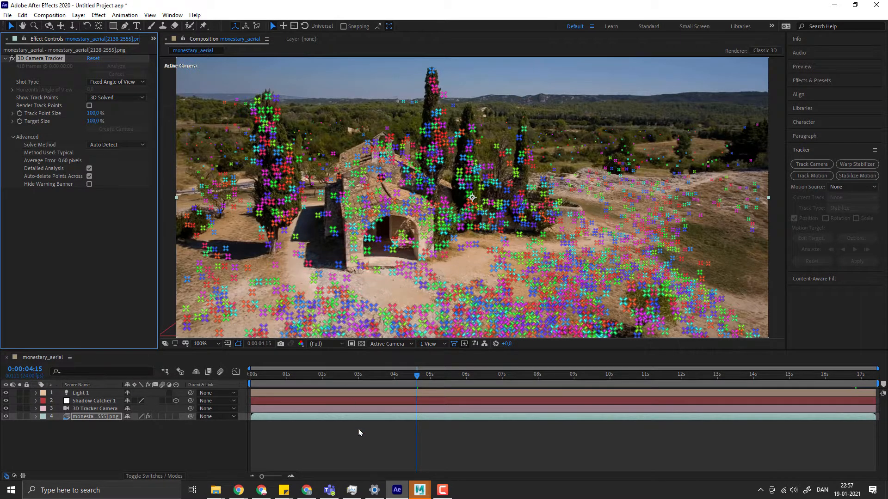
- At 0:00:15:14, create 11 nulls from track points selected down the hillside, from the distant tower to the foreground
{"action": "left_click_drag", "start_coordinate": [279, 377], "coordinate": [810, 377]}
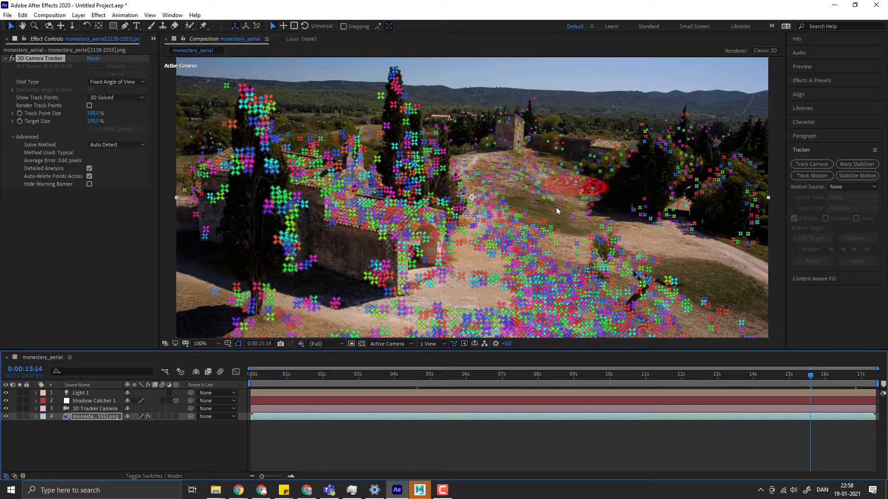
{"action": "left_click", "coordinate": [519, 156]}
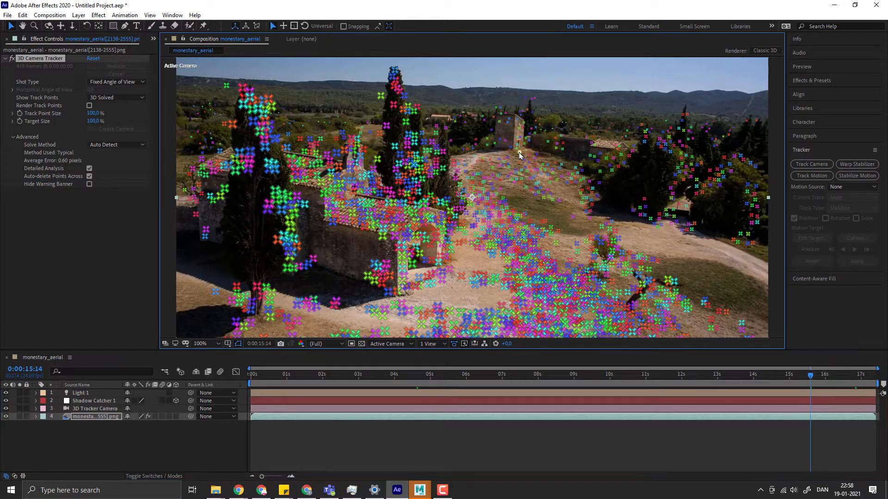
{"action": "left_click", "coordinate": [489, 161], "text": "shift"}
{"action": "left_click", "coordinate": [469, 178], "text": "shift"}
{"action": "left_click", "coordinate": [483, 190], "text": "shift"}
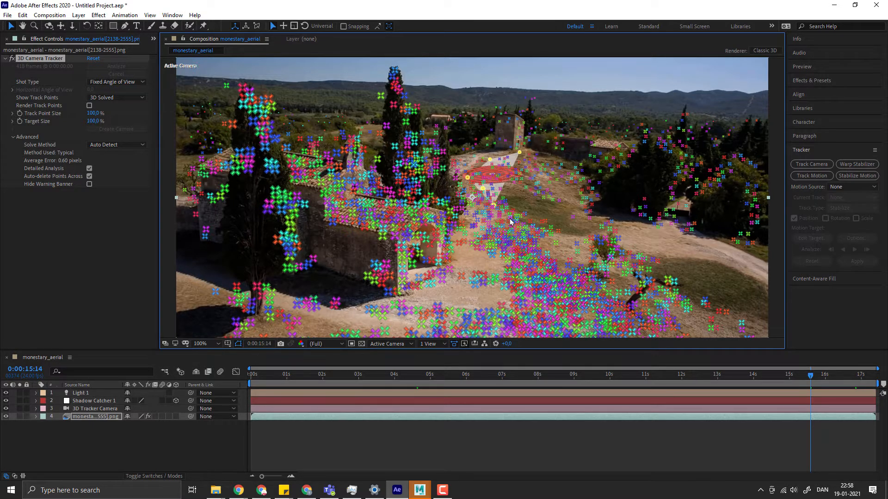
{"action": "left_click", "coordinate": [510, 222], "text": "shift"}
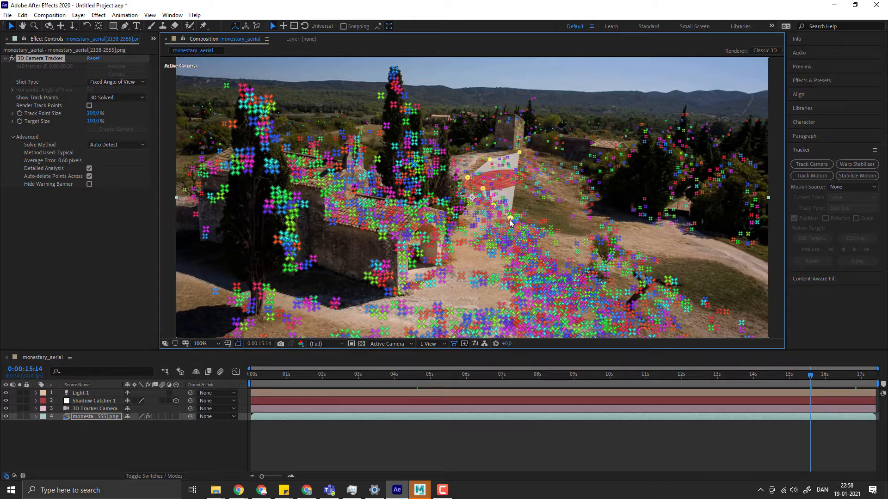
{"action": "left_click", "coordinate": [534, 228], "text": "shift"}
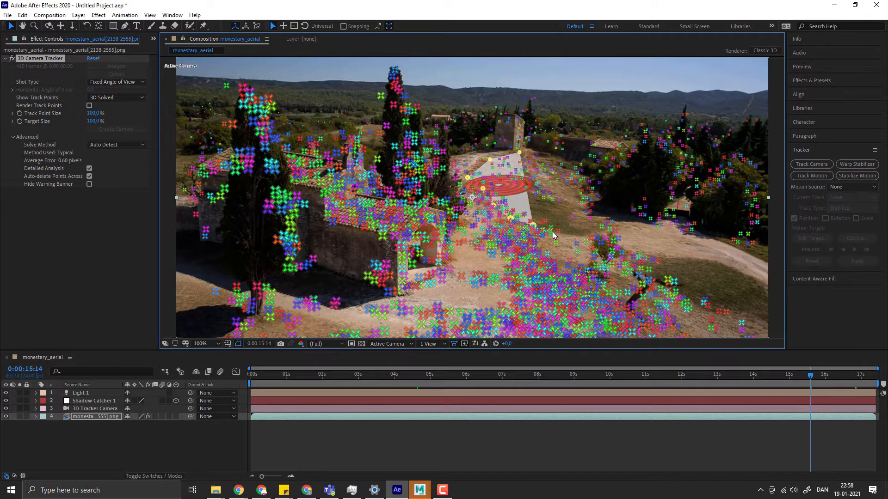
{"action": "left_click", "coordinate": [552, 234], "text": "shift"}
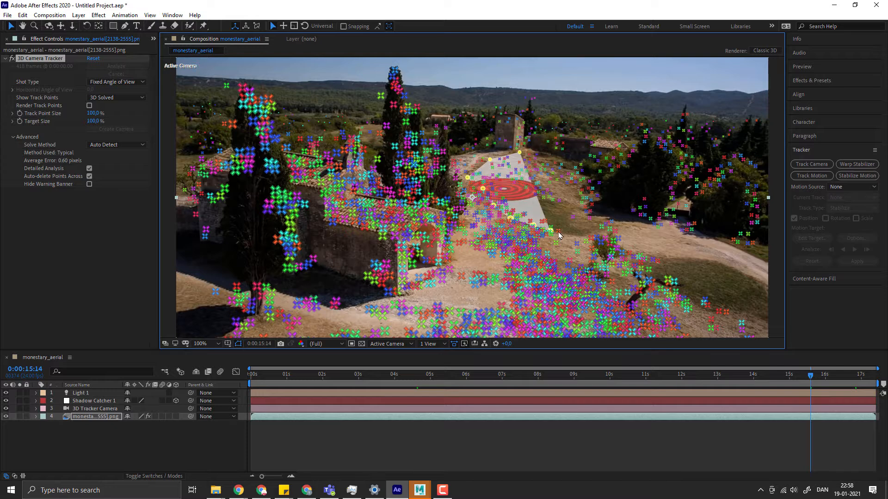
{"action": "left_click", "coordinate": [547, 256], "text": "shift"}
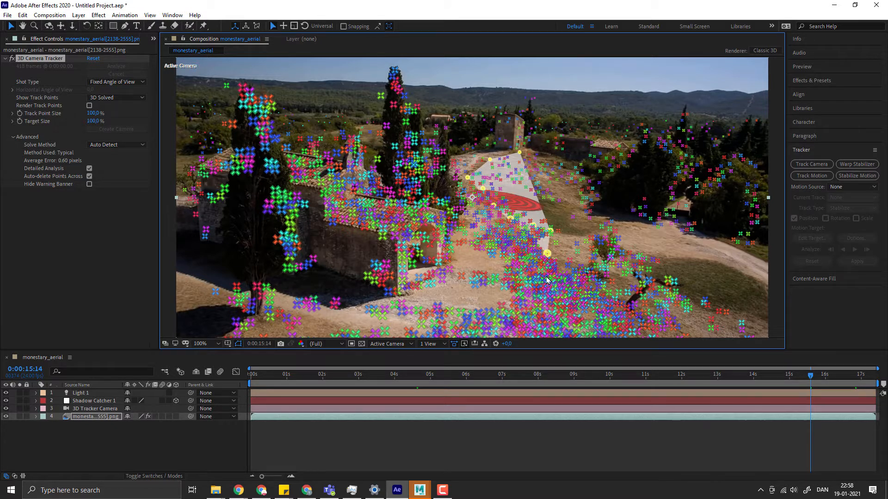
{"action": "left_click", "coordinate": [538, 304], "text": "shift"}
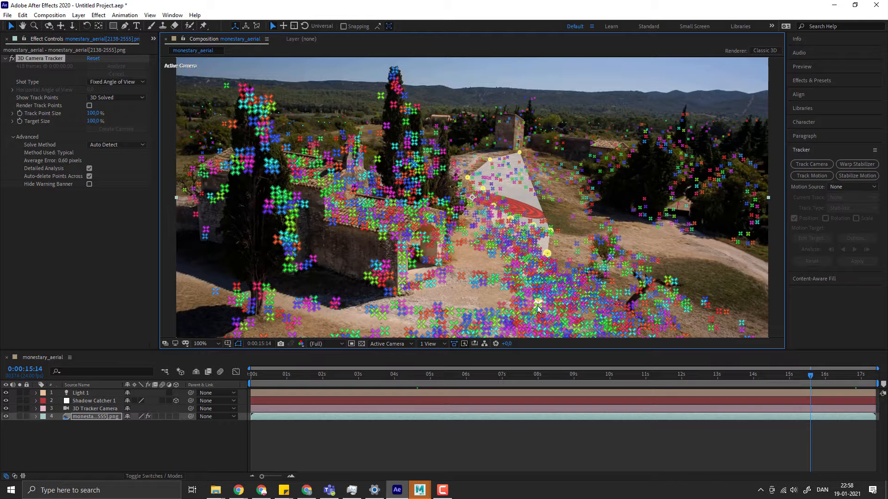
{"action": "left_click", "coordinate": [540, 337], "text": "shift"}
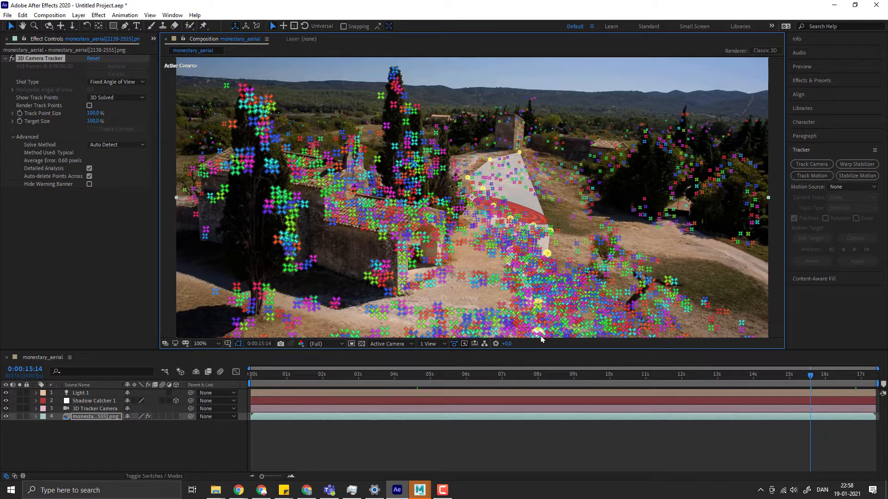
{"action": "right_click", "coordinate": [528, 204]}
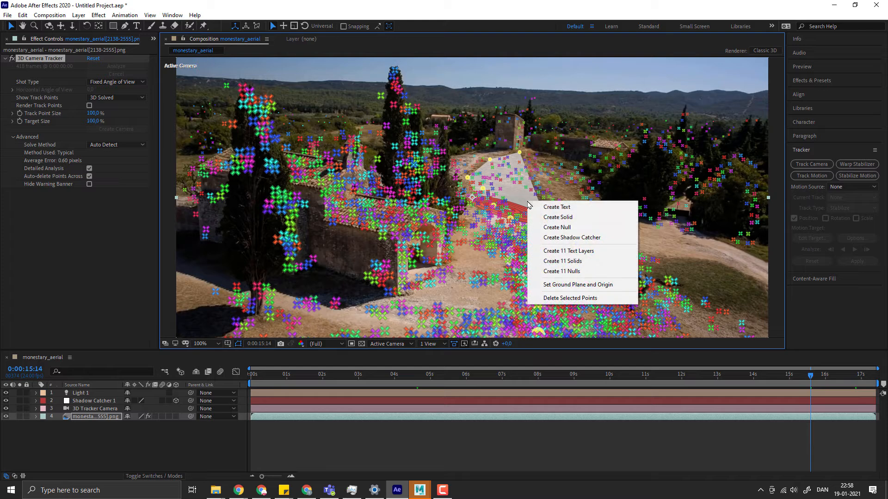
{"action": "left_click", "coordinate": [554, 272]}
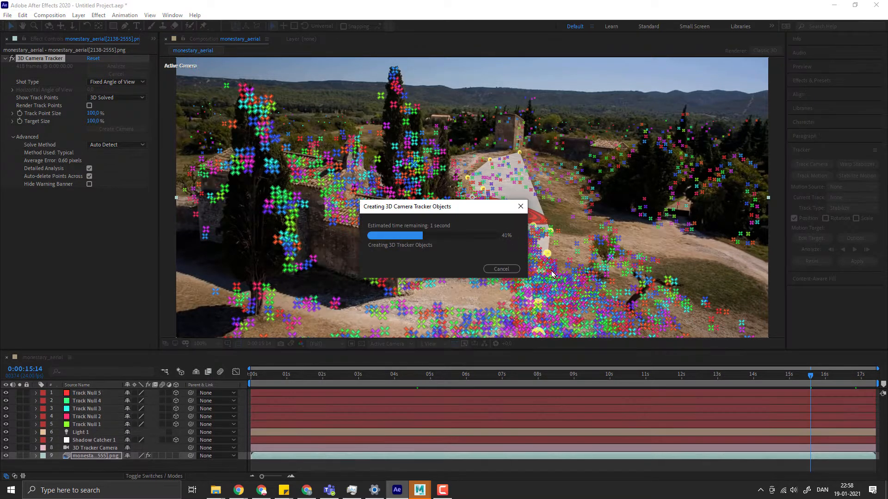
- Select four track points down the edge of the grassy slope, from the dark trees' shadow towards the small bush
{"action": "left_click", "coordinate": [589, 182]}
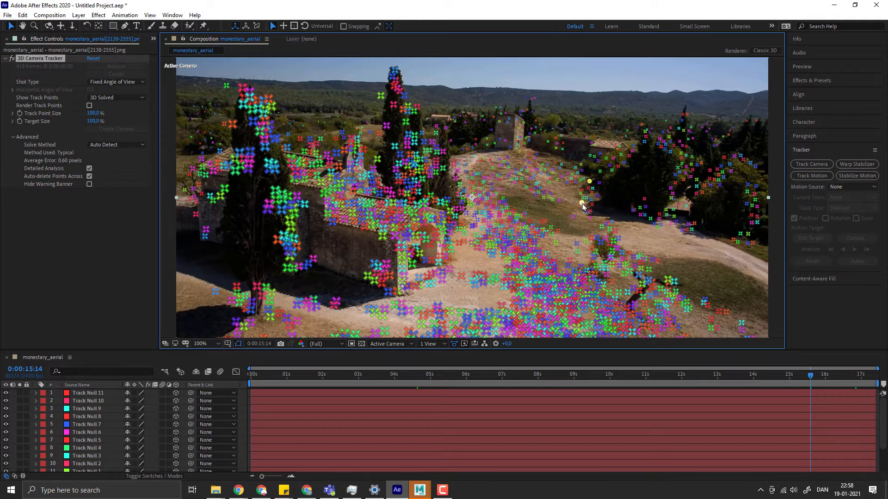
{"action": "left_click", "coordinate": [591, 219], "text": "shift"}
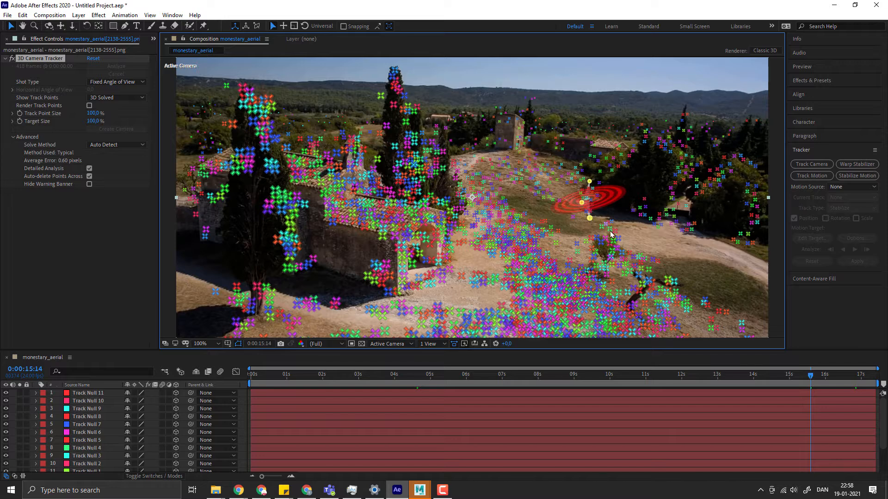
{"action": "left_click", "coordinate": [609, 229], "text": "shift"}
{"action": "left_click", "coordinate": [610, 230], "text": "shift"}
{"action": "left_click", "coordinate": [601, 227], "text": "shift"}
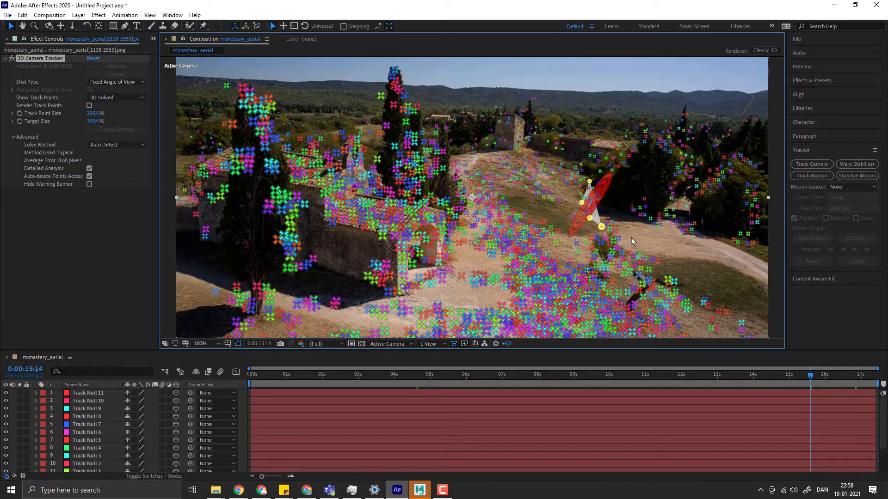
{"action": "left_click", "coordinate": [658, 228], "text": "shift"}
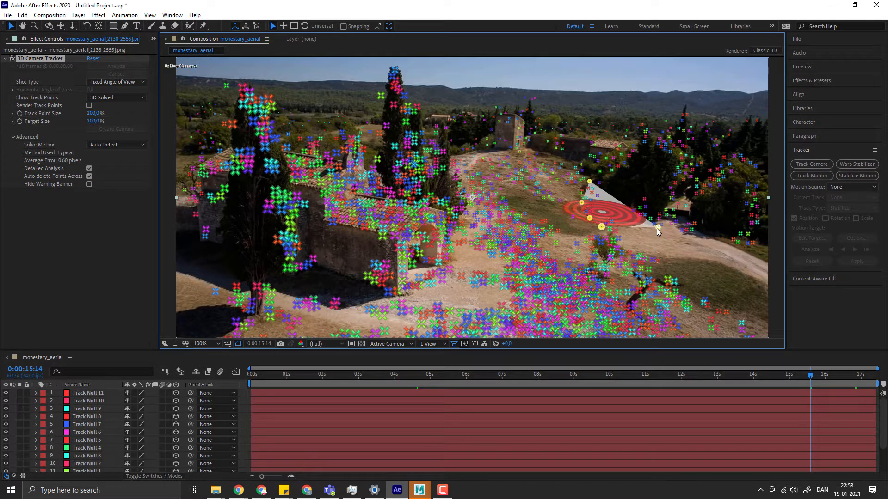
{"action": "left_click", "coordinate": [692, 230], "text": "shift"}
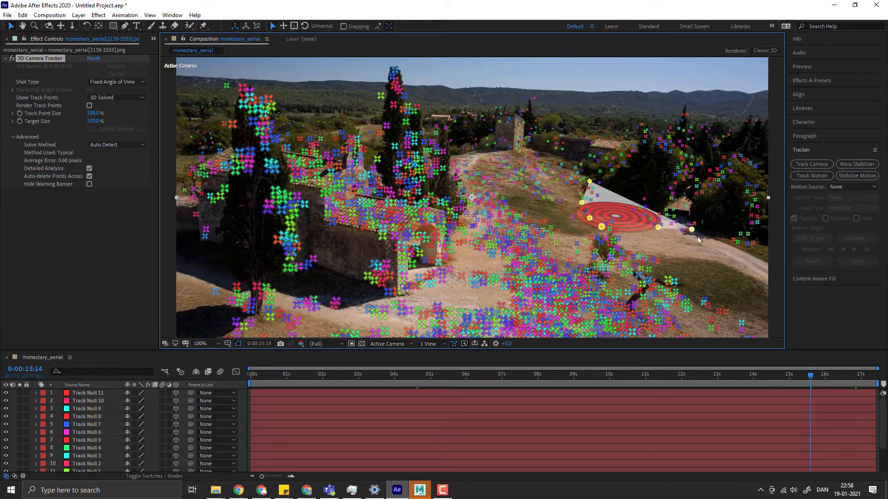
{"action": "left_click", "coordinate": [737, 242], "text": "shift"}
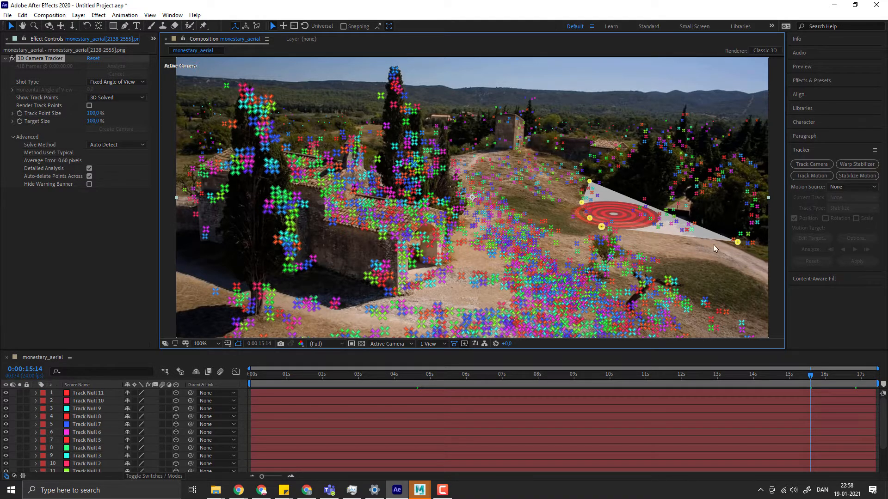
- Add four track points past the bare tree down to the foreground and create 8 nulls from the selected points
{"action": "left_click", "coordinate": [645, 258], "text": "shift"}
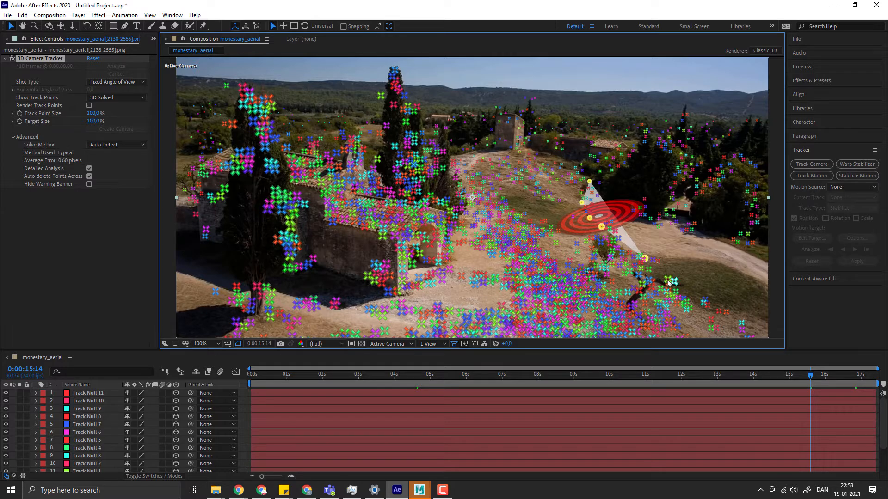
{"action": "left_click", "coordinate": [702, 305], "text": "shift"}
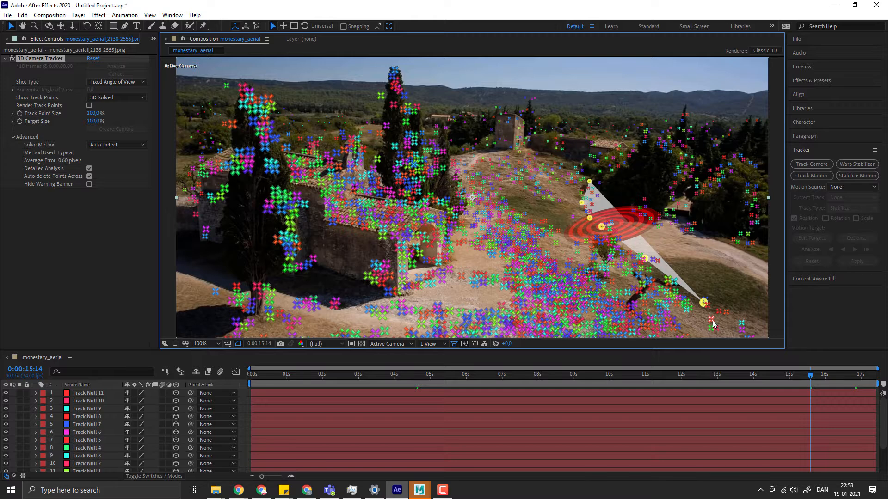
{"action": "left_click", "coordinate": [712, 321], "text": "shift"}
{"action": "left_click", "coordinate": [716, 329], "text": "shift"}
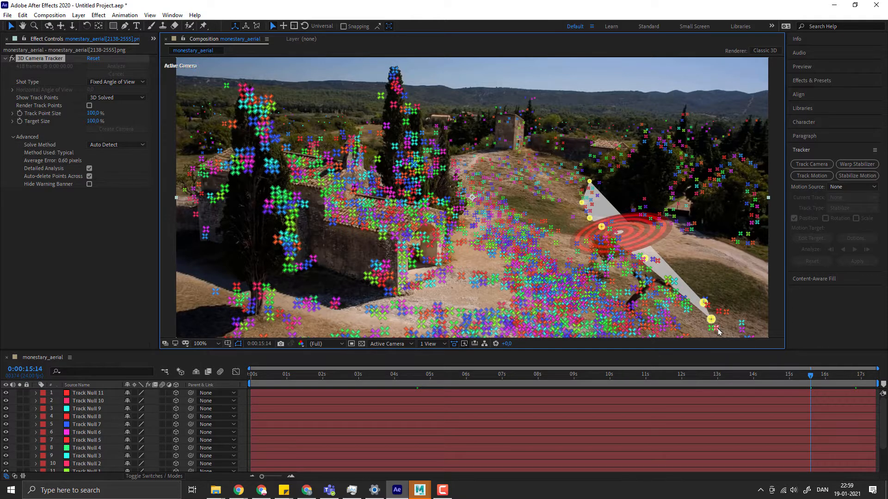
{"action": "right_click", "coordinate": [609, 210]}
{"action": "left_click", "coordinate": [651, 279]}
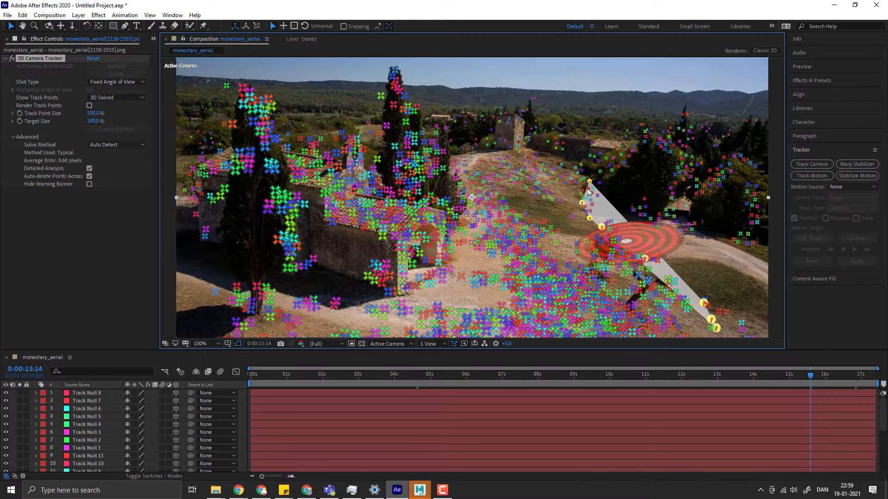
- Scrub through the early part of the shot and stop at 0:00:05:04
{"action": "left_click_drag", "start_coordinate": [809, 376], "coordinate": [299, 319]}
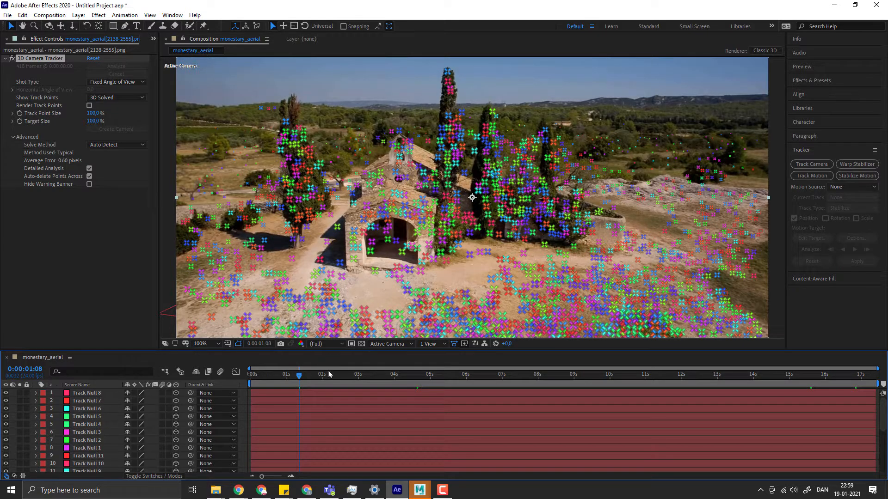
{"action": "left_click_drag", "start_coordinate": [298, 378], "coordinate": [437, 373]}
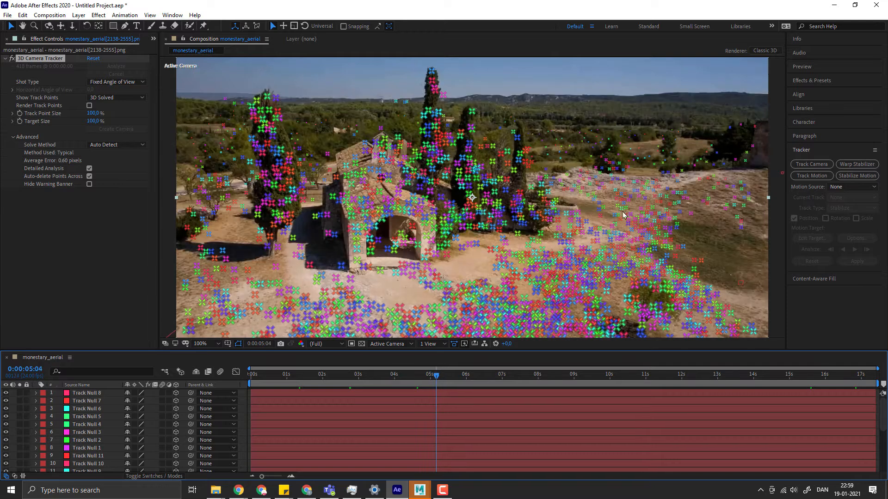
{"action": "left_click", "coordinate": [677, 175]}
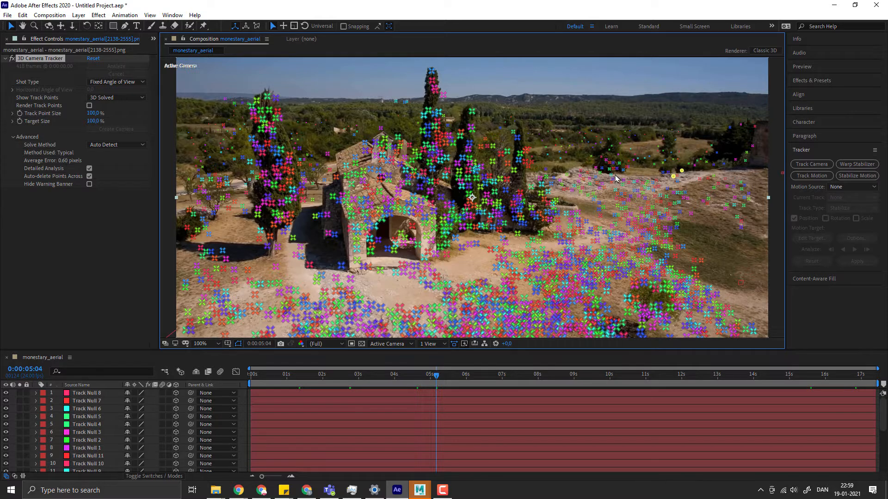
{"action": "left_click", "coordinate": [681, 172]}
{"action": "left_click", "coordinate": [676, 176]}
{"action": "left_click", "coordinate": [674, 176], "text": "shift"}
{"action": "left_click", "coordinate": [611, 175], "text": "shift"}
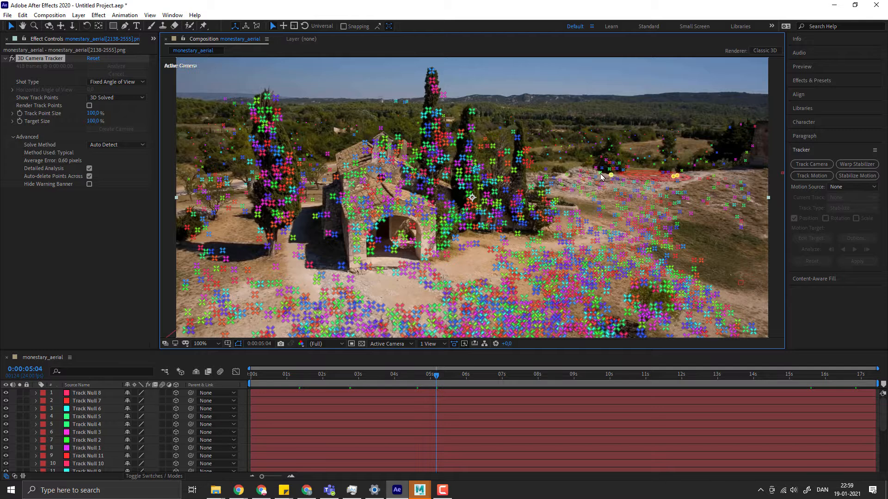
{"action": "left_click", "coordinate": [600, 174], "text": "shift"}
{"action": "left_click", "coordinate": [585, 172], "text": "shift"}
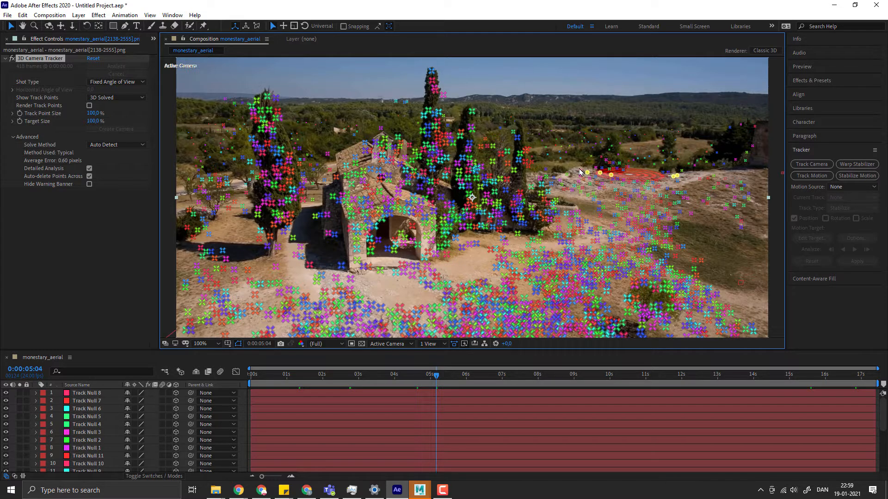
{"action": "left_click", "coordinate": [580, 171]}
{"action": "left_click", "coordinate": [566, 174]}
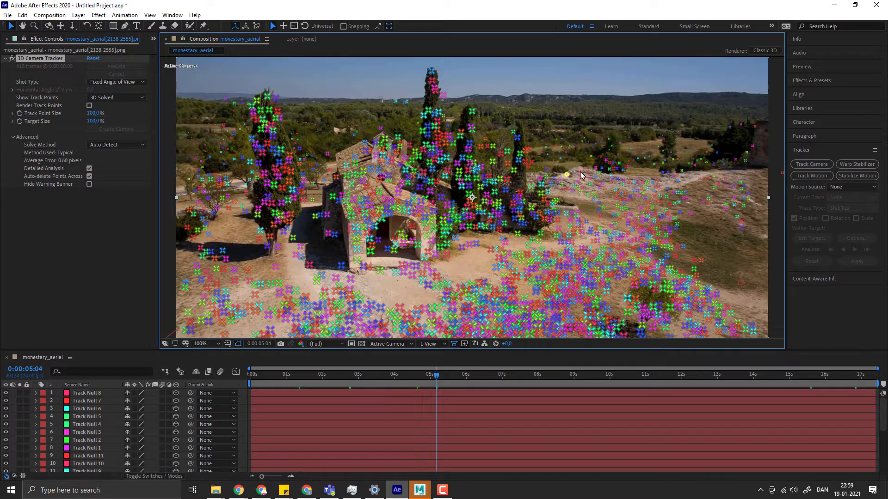
{"action": "left_click", "coordinate": [580, 171], "text": "shift"}
{"action": "left_click", "coordinate": [599, 175], "text": "shift"}
{"action": "left_click", "coordinate": [601, 175], "text": "shift"}
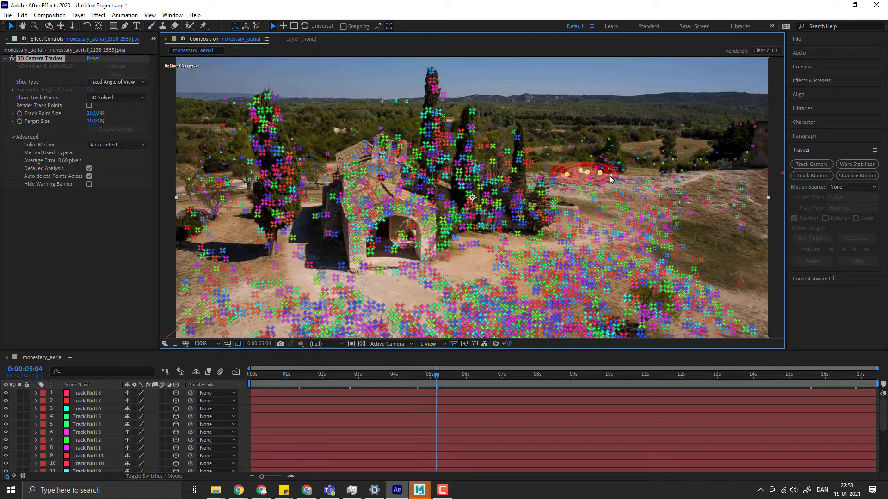
{"action": "left_click", "coordinate": [610, 177], "text": "shift"}
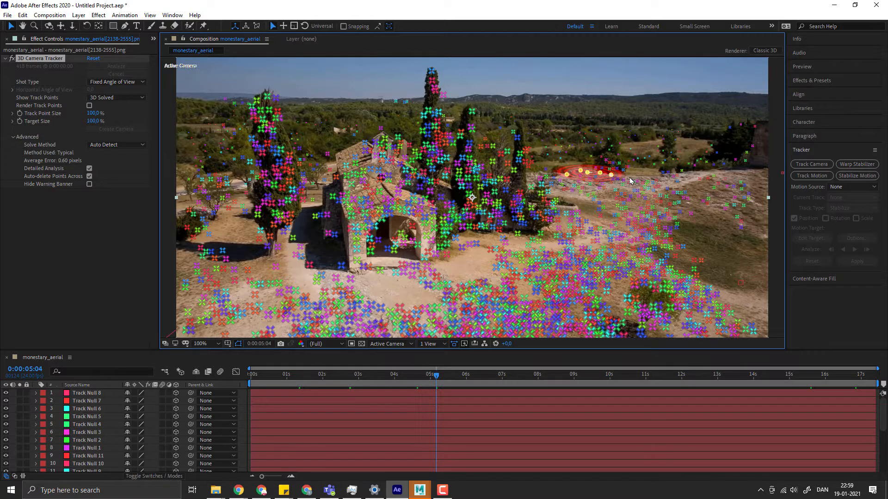
{"action": "left_click", "coordinate": [673, 178], "text": "shift"}
{"action": "left_click", "coordinate": [677, 177], "text": "shift"}
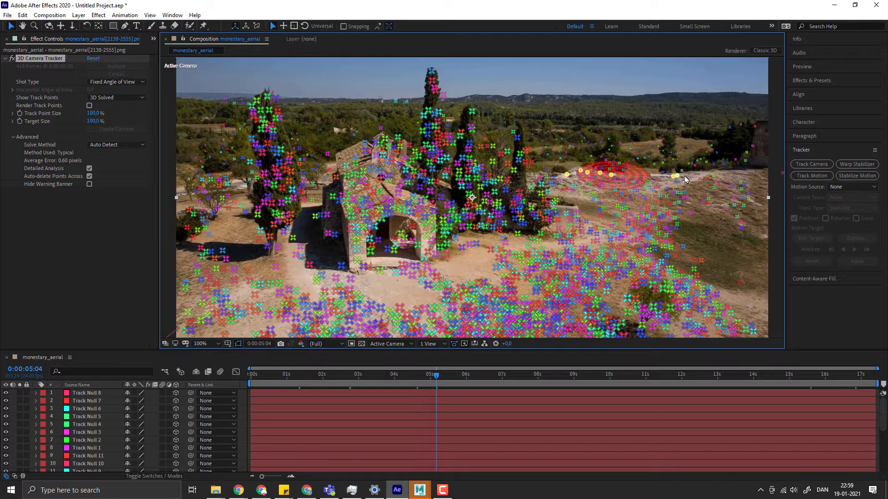
{"action": "right_click", "coordinate": [673, 176]}
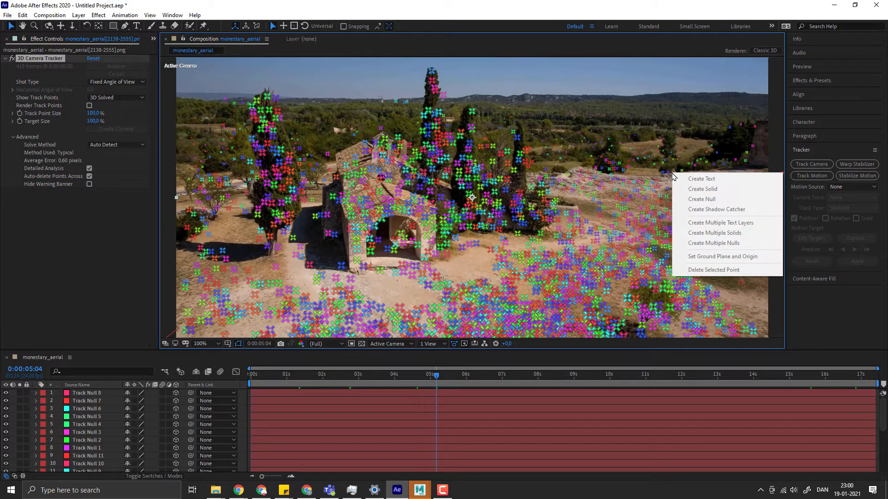
- Select eight track points along the crest of the rocky ridge behind the chapel and create 8 nulls from them
{"action": "left_click", "coordinate": [561, 183]}
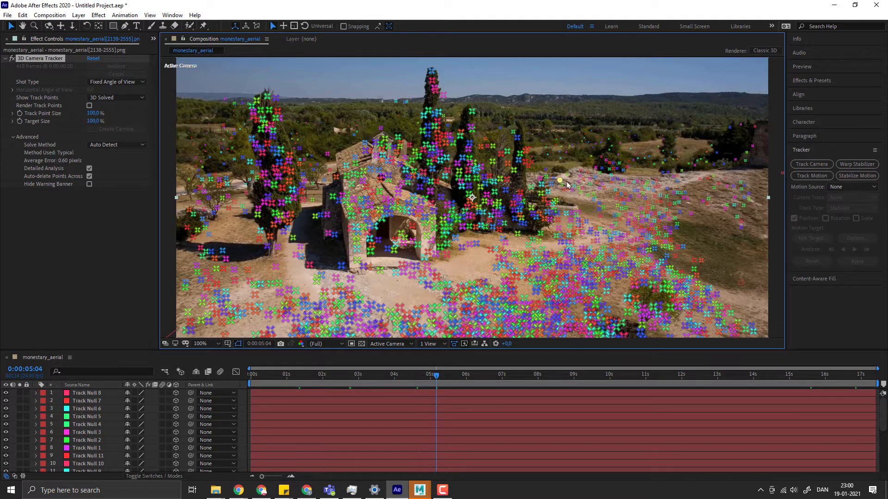
{"action": "left_click", "coordinate": [568, 175], "text": "shift"}
{"action": "left_click", "coordinate": [581, 172], "text": "shift"}
{"action": "left_click", "coordinate": [587, 173], "text": "shift"}
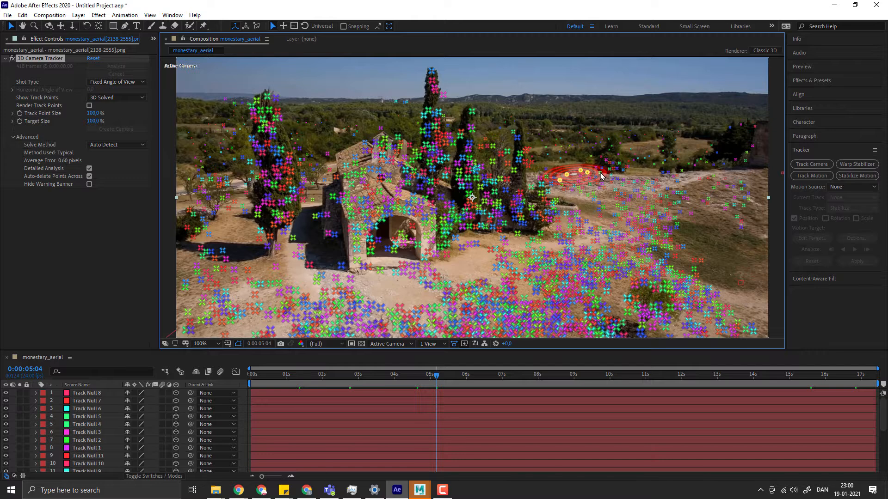
{"action": "left_click", "coordinate": [600, 174], "text": "shift"}
{"action": "left_click", "coordinate": [611, 178], "text": "shift"}
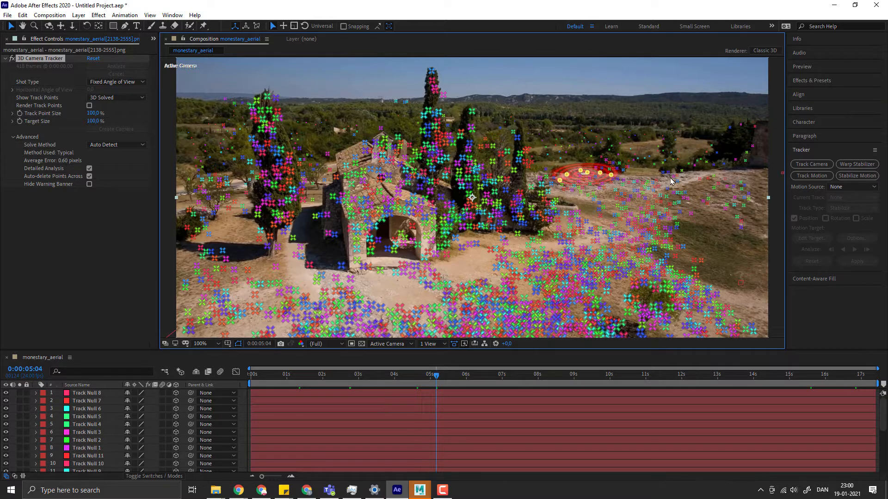
{"action": "left_click", "coordinate": [674, 179], "text": "shift"}
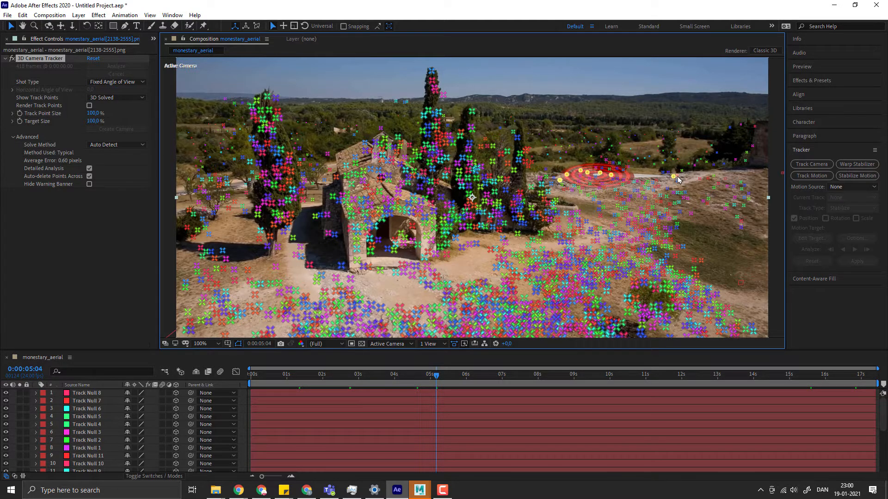
{"action": "right_click", "coordinate": [678, 179]}
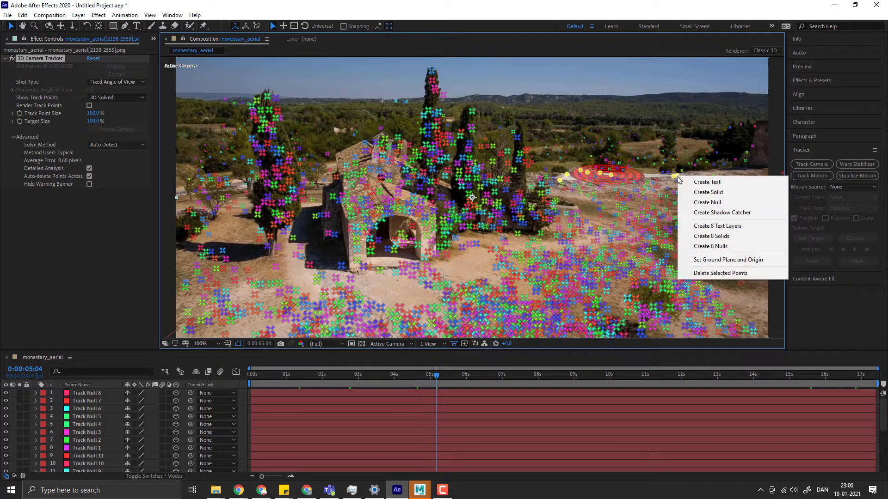
{"action": "left_click", "coordinate": [726, 247]}
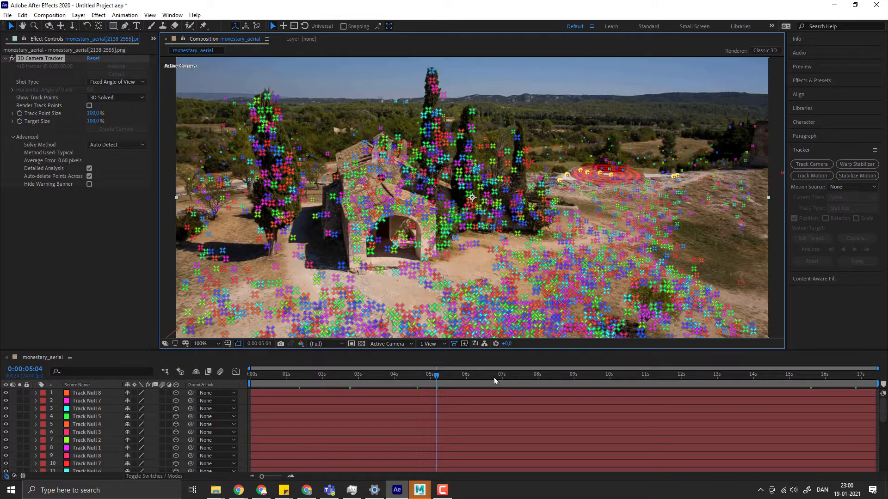
- At 0:00:08:03, select track points along both pillars of the chapel's arched entrance
{"action": "left_click_drag", "start_coordinate": [435, 376], "coordinate": [543, 376]}
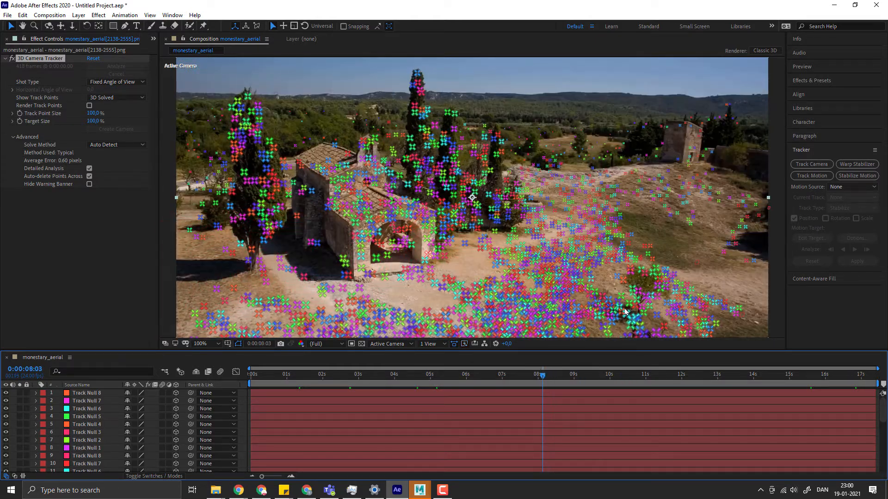
{"action": "left_click", "coordinate": [364, 272]}
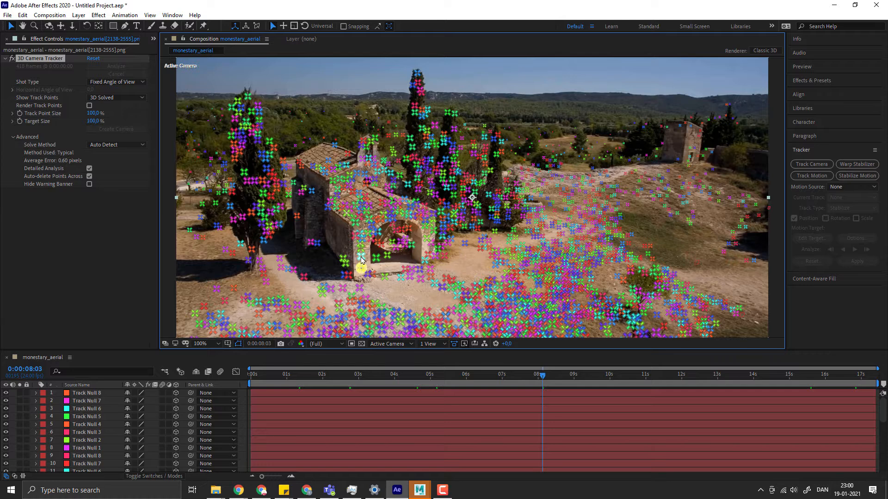
{"action": "left_click", "coordinate": [362, 255]}
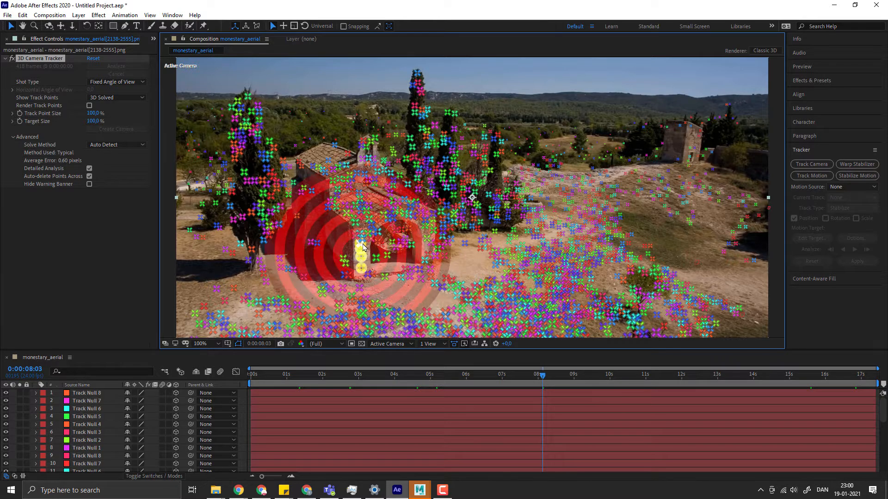
{"action": "left_click", "coordinate": [362, 246], "text": "shift"}
{"action": "left_click", "coordinate": [362, 237], "text": "shift"}
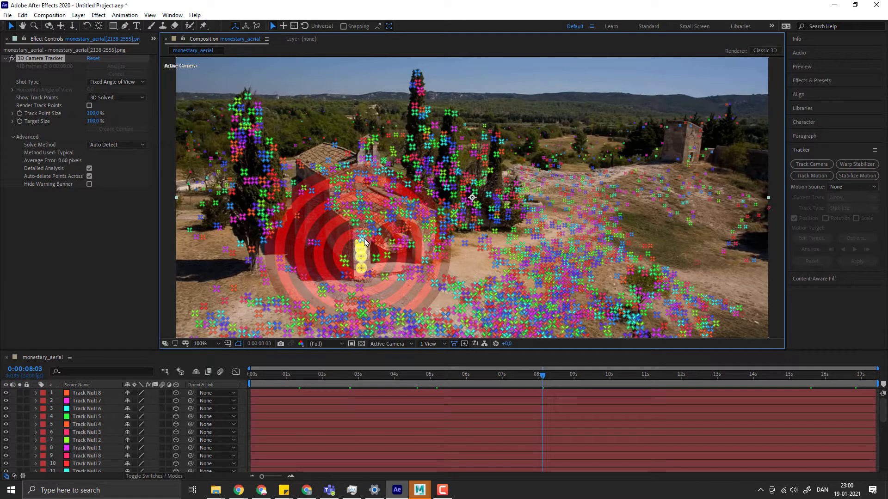
{"action": "left_click", "coordinate": [425, 226], "text": "shift"}
{"action": "left_click", "coordinate": [427, 239], "text": "shift"}
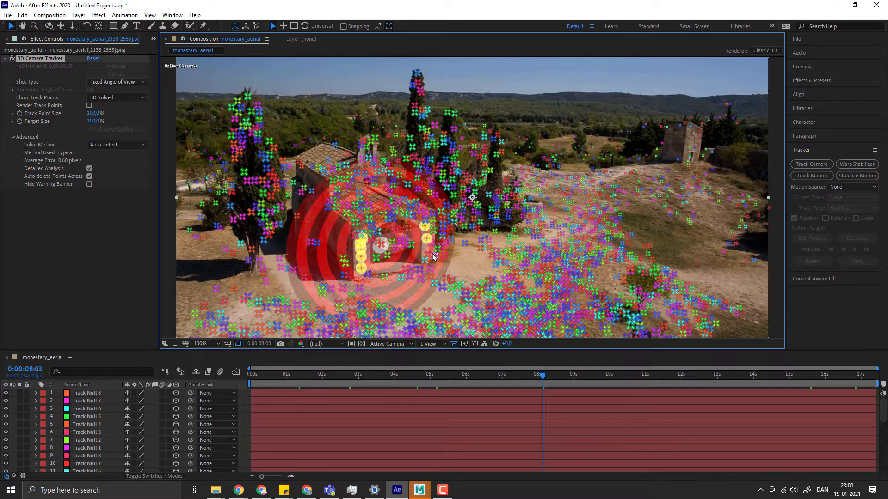
{"action": "left_click", "coordinate": [426, 254], "text": "shift"}
{"action": "left_click", "coordinate": [425, 260], "text": "shift"}
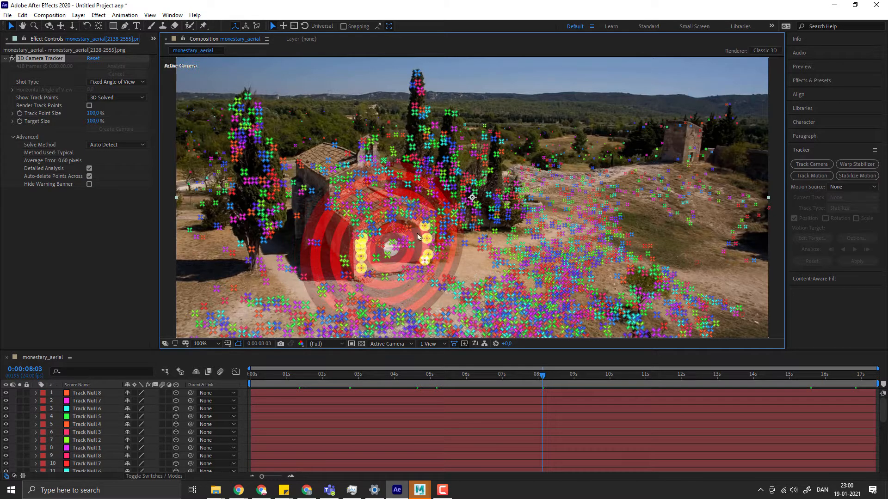
- Add track points around the top of the entrance arch to the selection and create 13 nulls from the selected points
{"action": "left_click", "coordinate": [394, 211], "text": "shift"}
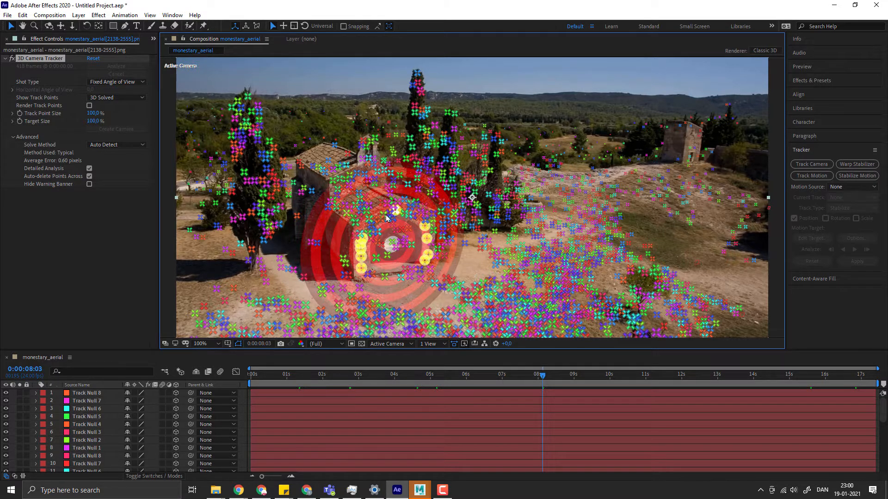
{"action": "left_click", "coordinate": [383, 214], "text": "shift"}
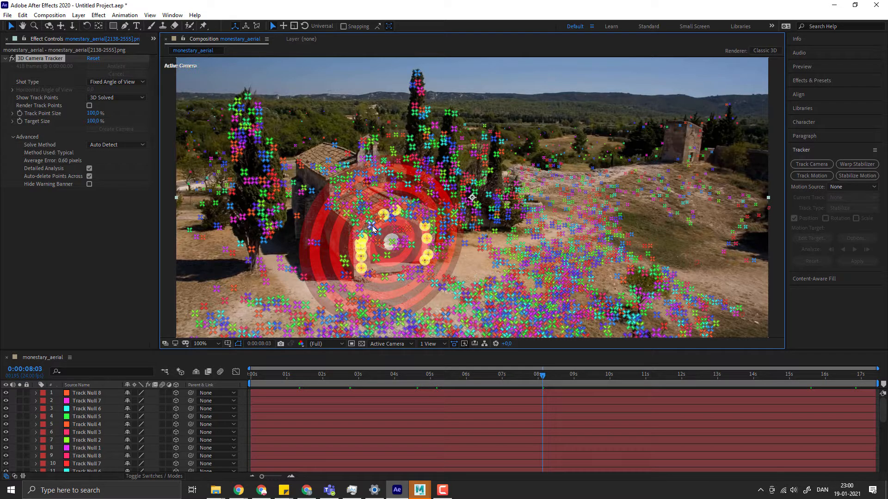
{"action": "left_click", "coordinate": [372, 225], "text": "shift"}
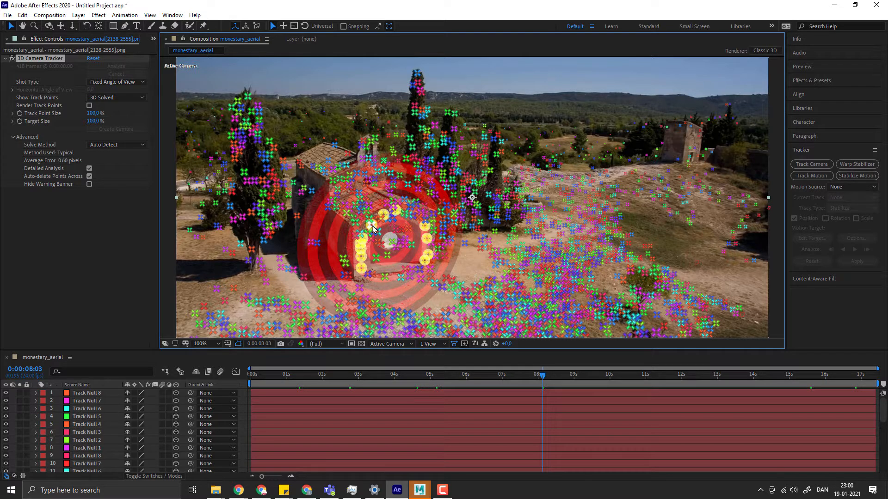
{"action": "right_click", "coordinate": [415, 217]}
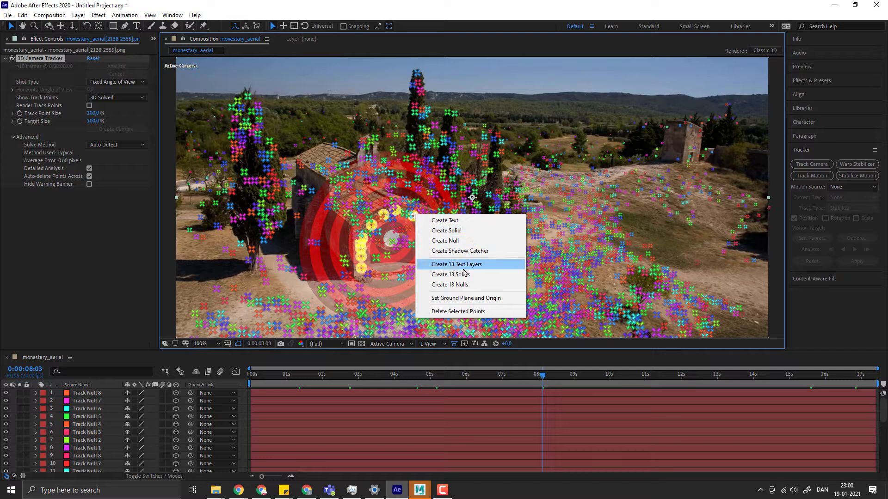
{"action": "left_click", "coordinate": [465, 284]}
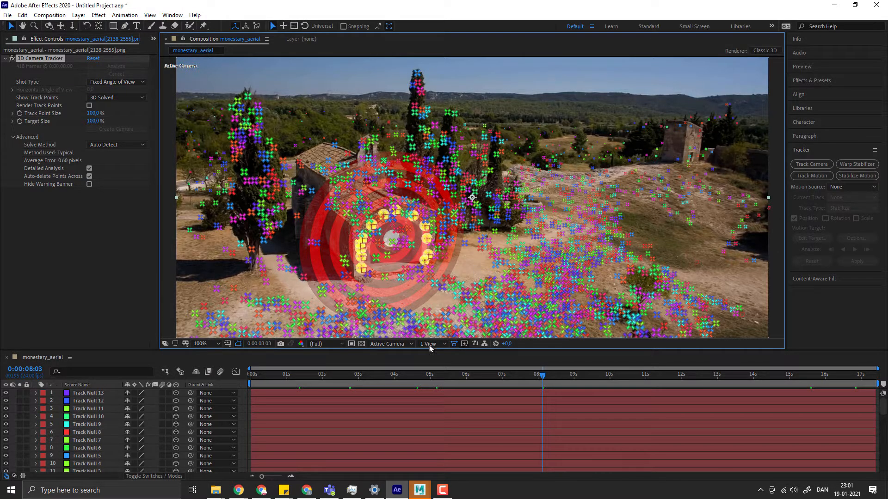
{"action": "left_click_drag", "start_coordinate": [538, 377], "coordinate": [606, 377]}
{"action": "left_click_drag", "start_coordinate": [746, 401], "coordinate": [870, 383]}
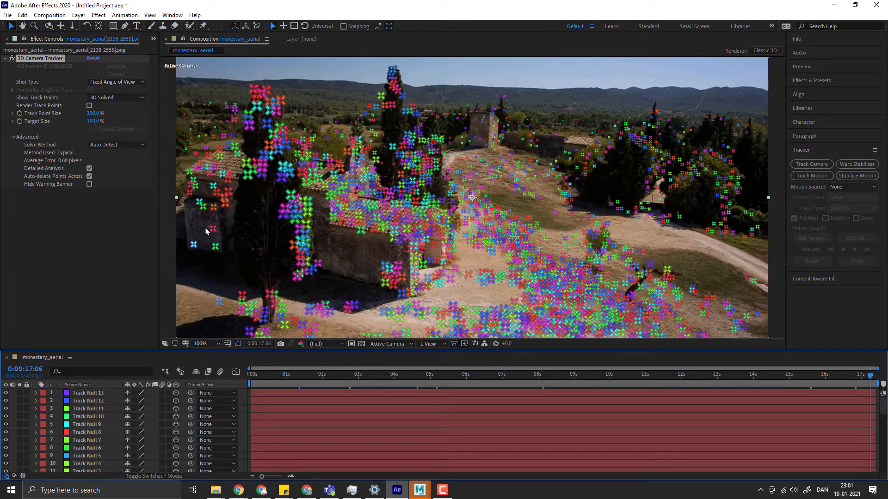
{"action": "left_click", "coordinate": [188, 190]}
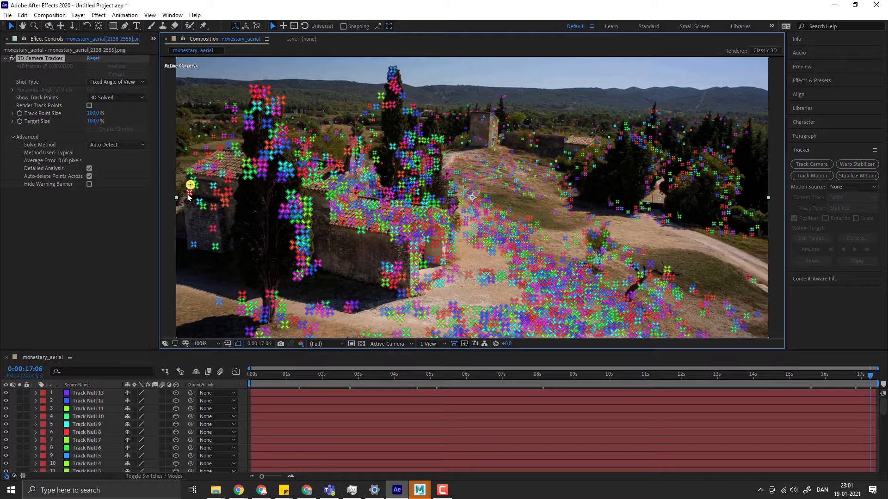
{"action": "left_click", "coordinate": [189, 192], "text": "shift"}
{"action": "left_click", "coordinate": [194, 244], "text": "shift"}
{"action": "left_click", "coordinate": [216, 248], "text": "shift"}
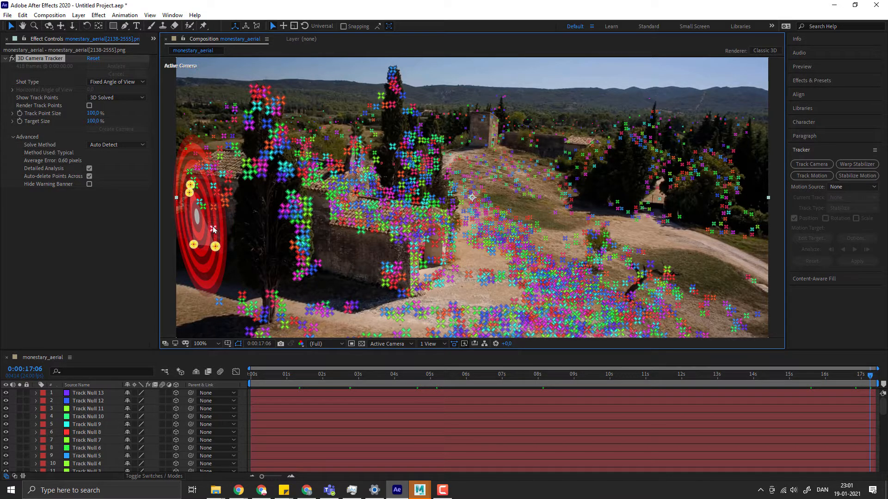
{"action": "left_click", "coordinate": [213, 230], "text": "shift"}
{"action": "left_click", "coordinate": [307, 225], "text": "shift"}
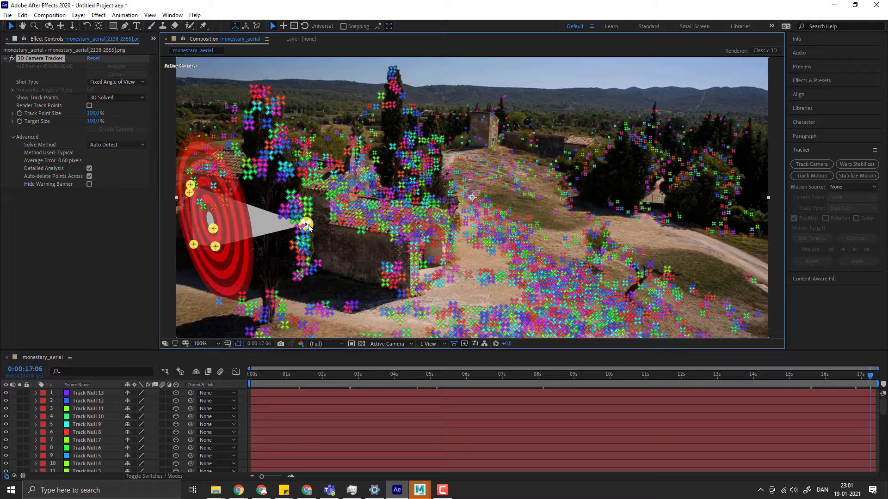
{"action": "left_click", "coordinate": [319, 265], "text": "shift"}
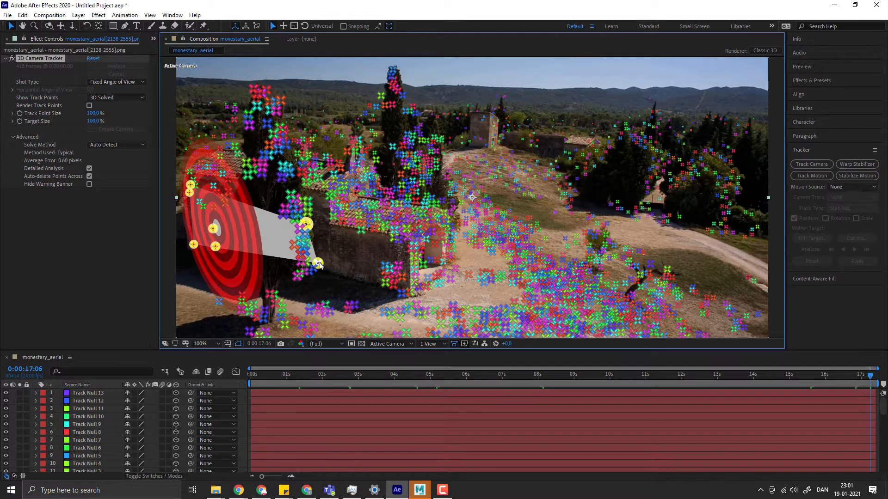
{"action": "left_click", "coordinate": [337, 254]}
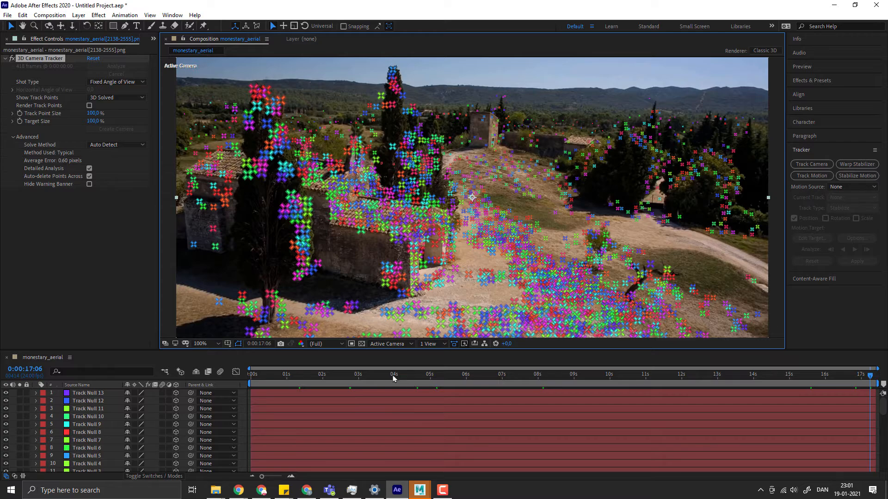
- Select every layer from the topmost Track Null 13 down to 3D Tracker Camera, and check the nulls against the footage up to 0:00:13:15
{"action": "left_click_drag", "start_coordinate": [393, 376], "coordinate": [395, 405]}
{"action": "left_click", "coordinate": [78, 394]}
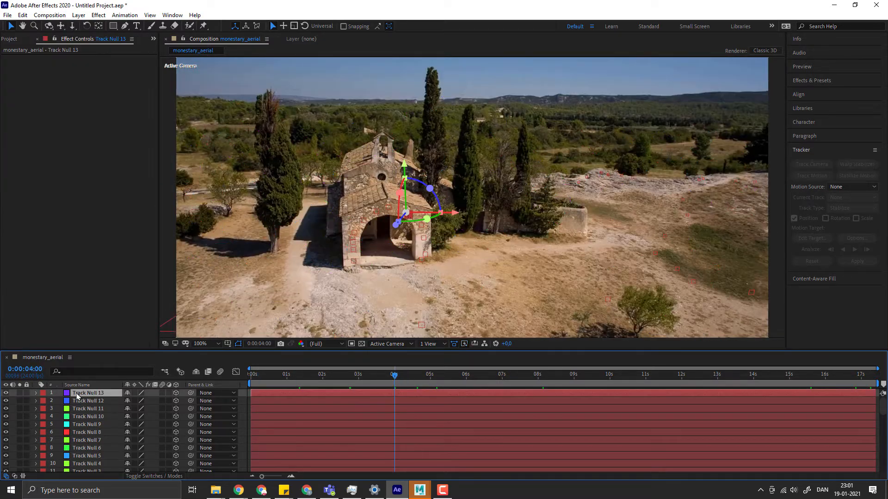
{"action": "scroll", "coordinate": [79, 402], "scroll_direction": "down", "scroll_amount": 10}
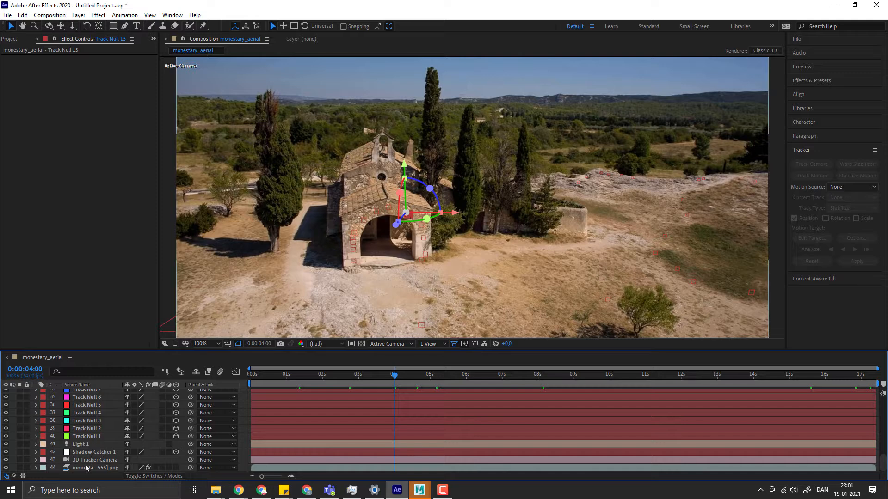
{"action": "left_click", "coordinate": [89, 460], "text": "shift"}
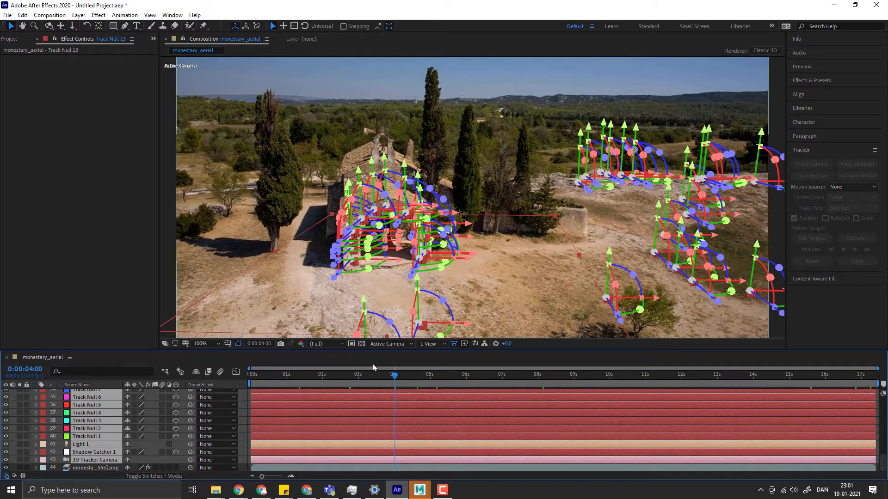
{"action": "left_click_drag", "start_coordinate": [302, 378], "coordinate": [322, 379]}
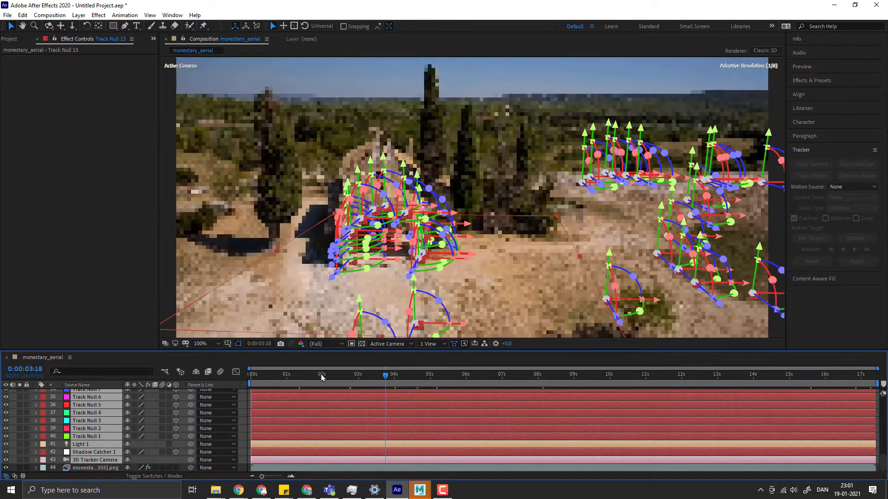
{"action": "left_click", "coordinate": [624, 394]}
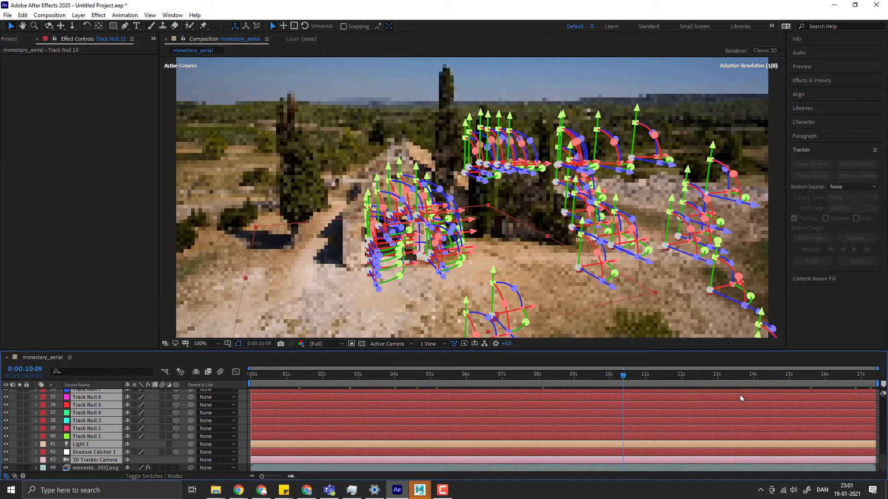
{"action": "left_click", "coordinate": [742, 398]}
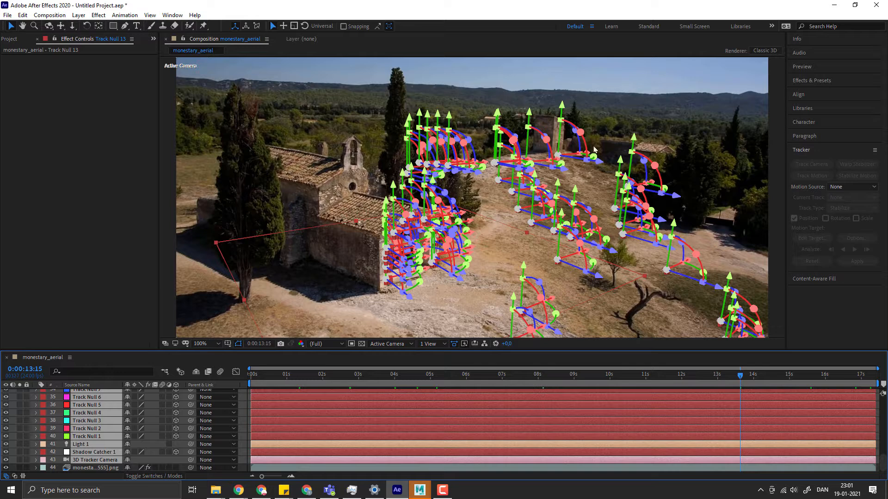
- Open the Autodesk Maya Live Link extension for the monestary_aerial composition
{"action": "left_click", "coordinate": [172, 15]}
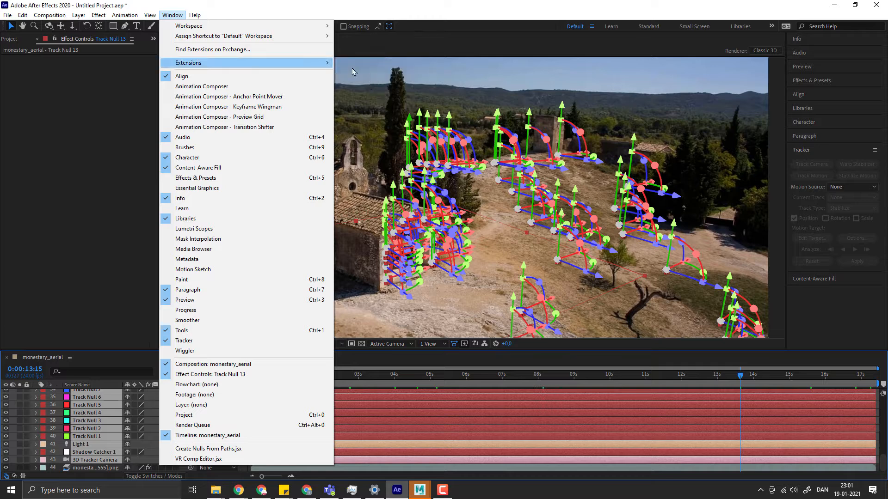
{"action": "mouse_move", "coordinate": [323, 62]}
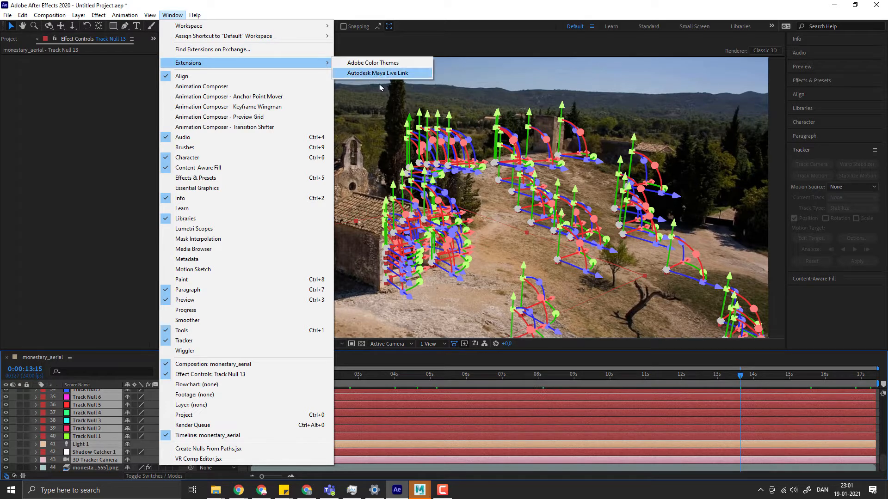
{"action": "left_click", "coordinate": [376, 74]}
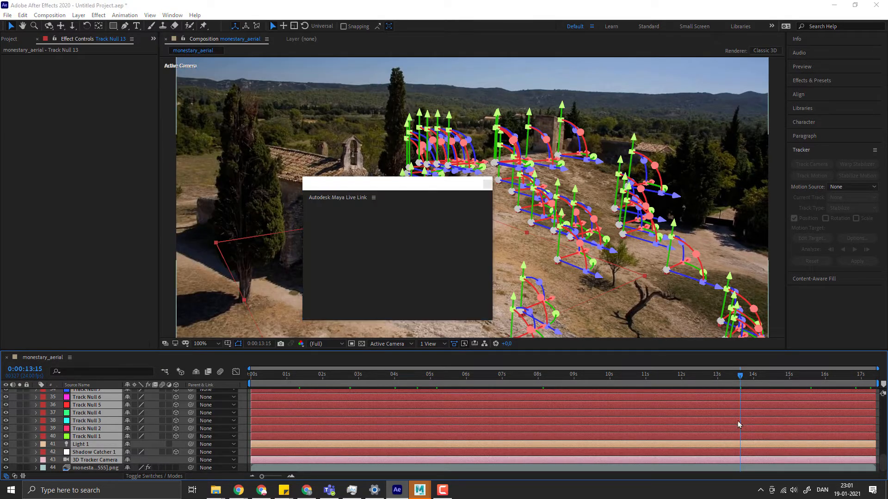
{"action": "left_click", "coordinate": [341, 181]}
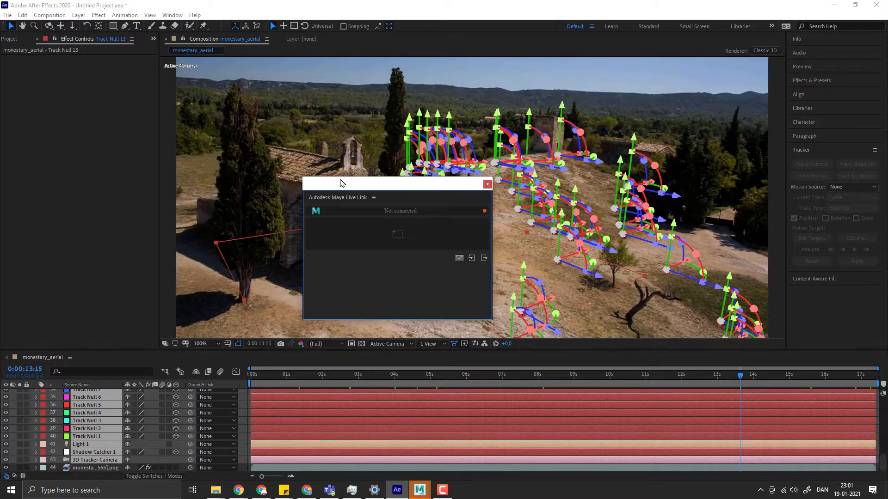
- Switch to Maya and close the floating Create Node, Graph Editor and UV Toolkit windows
{"action": "mouse_move", "coordinate": [419, 490]}
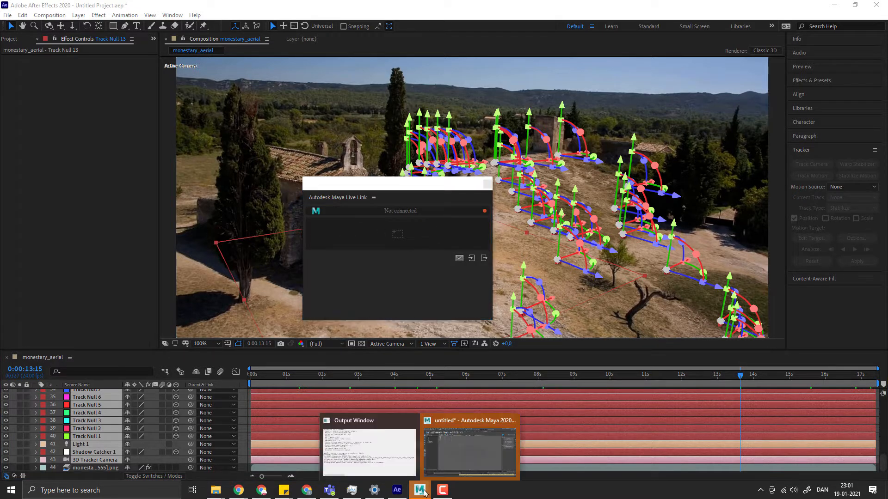
{"action": "left_click", "coordinate": [463, 456]}
{"action": "left_click", "coordinate": [486, 310]}
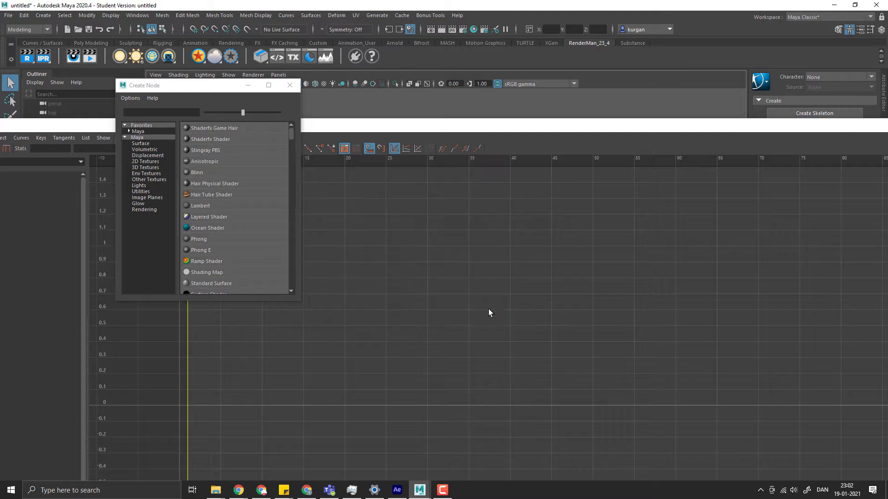
{"action": "left_click", "coordinate": [290, 85]}
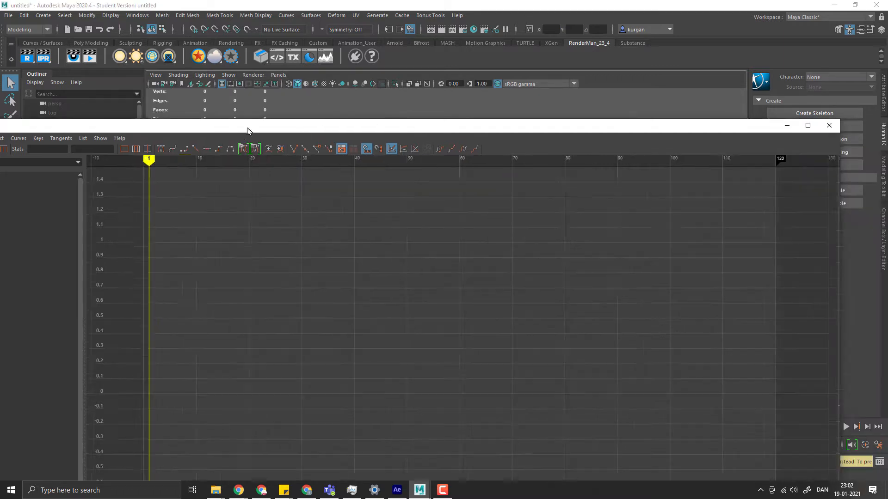
{"action": "left_click", "coordinate": [628, 126]}
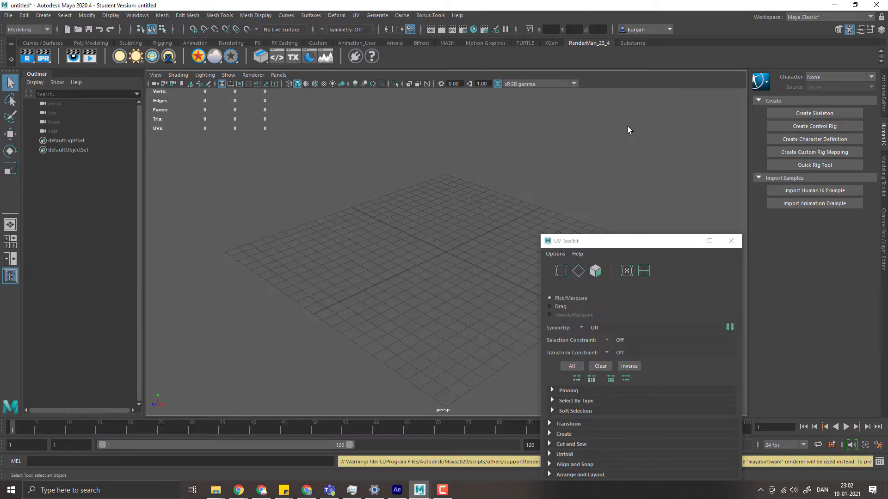
{"action": "left_click", "coordinate": [731, 241]}
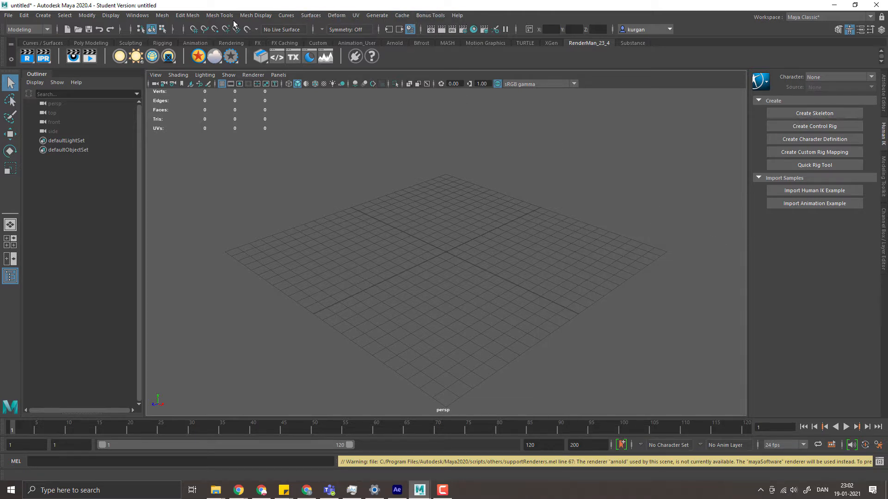
- Open Maya's Adobe After Effects Live Link window to establish the link with the composition
{"action": "left_click", "coordinate": [137, 16]}
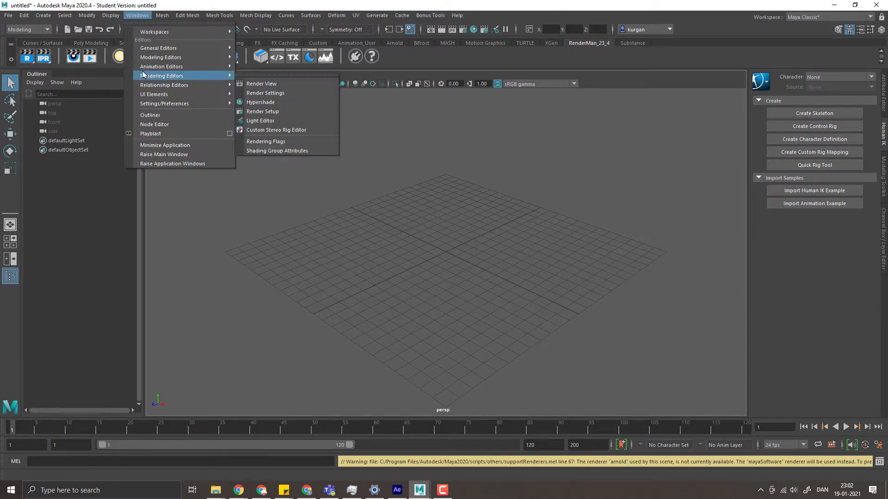
{"action": "mouse_move", "coordinate": [153, 55]}
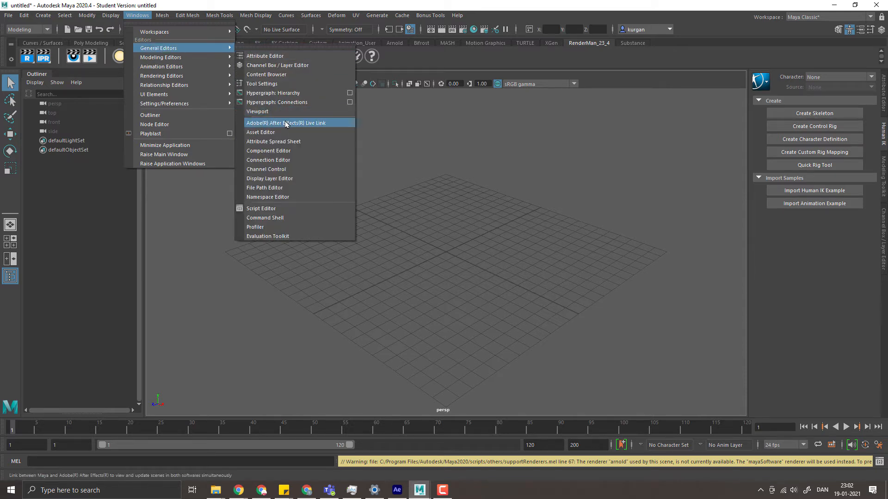
{"action": "left_click", "coordinate": [288, 121]}
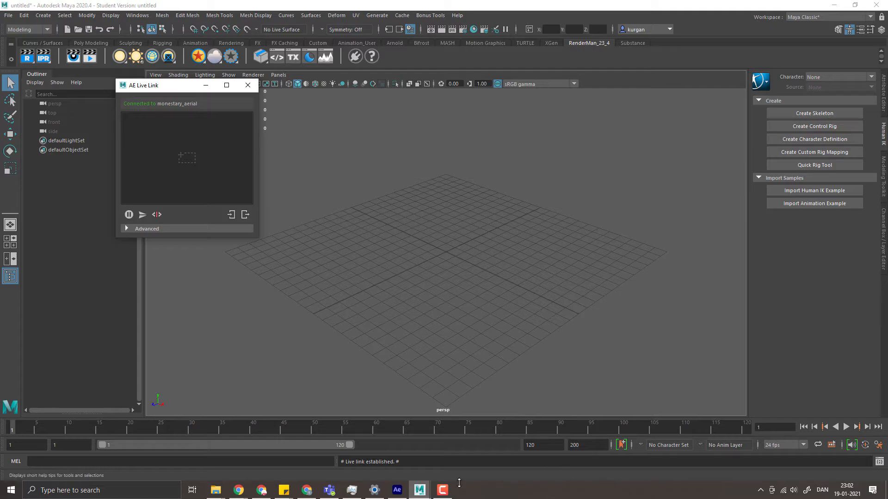
- Return to After Effects and send the selected track nulls, light, shadow catcher and 3D tracker camera to Maya through the Live Link
{"action": "left_click", "coordinate": [403, 494]}
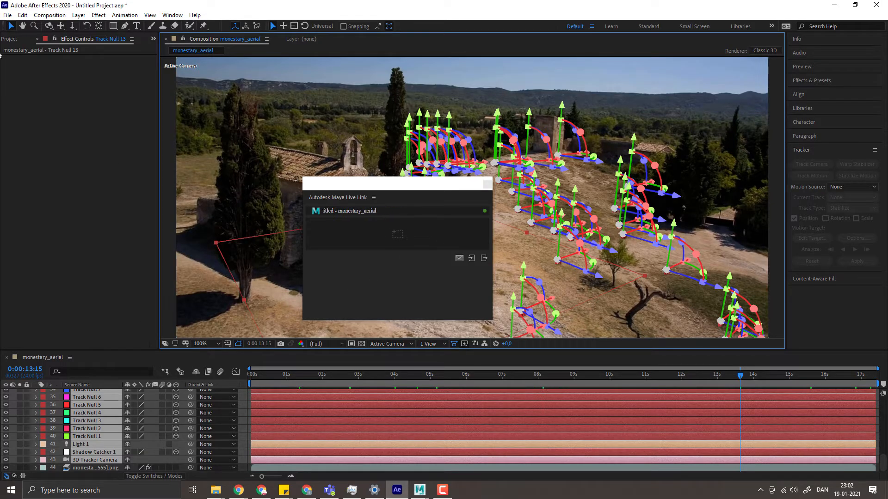
{"action": "left_click", "coordinate": [10, 39]}
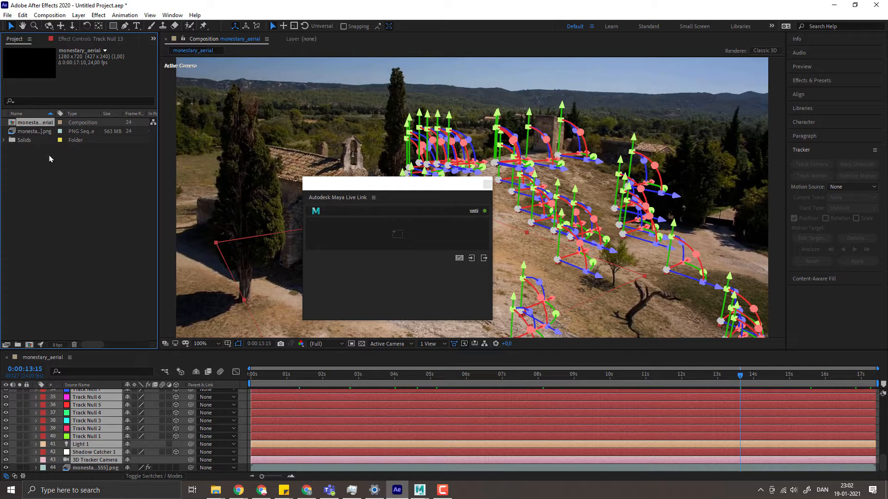
{"action": "left_click", "coordinate": [47, 358]}
{"action": "left_click", "coordinate": [459, 258]}
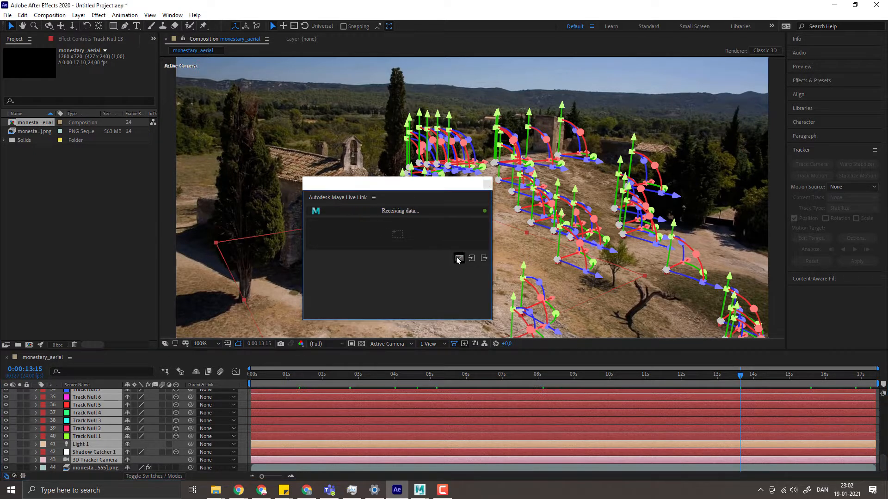
{"action": "left_click", "coordinate": [98, 467]}
{"action": "scroll", "coordinate": [104, 422], "scroll_direction": "up", "scroll_amount": 2}
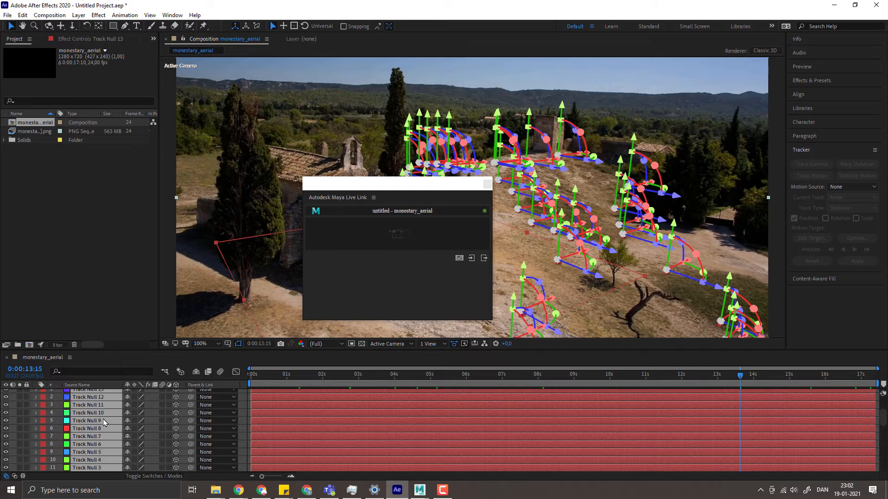
{"action": "scroll", "coordinate": [104, 422], "scroll_direction": "up", "scroll_amount": 10}
{"action": "scroll", "coordinate": [104, 422], "scroll_direction": "down", "scroll_amount": 4}
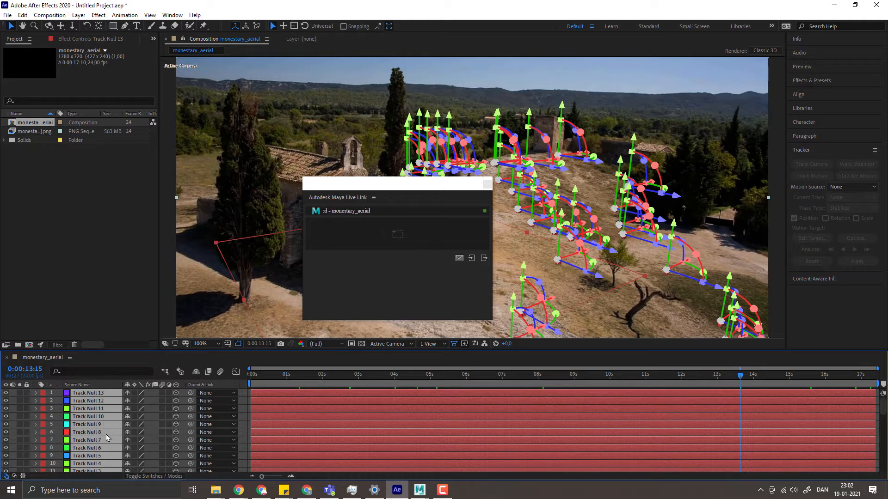
{"action": "left_click_drag", "start_coordinate": [80, 439], "coordinate": [398, 233]}
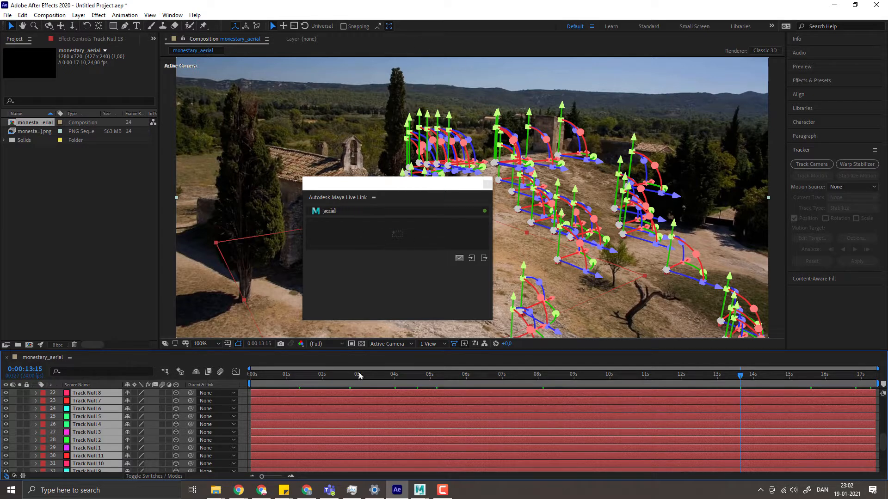
- Switch to Maya, minimize the AE Live Link window and look over the imported nulls and camera
{"action": "mouse_move", "coordinate": [419, 490]}
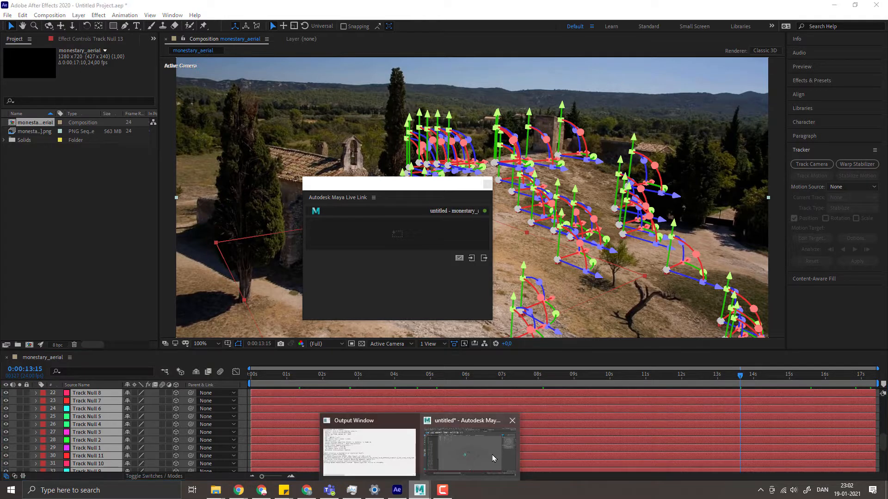
{"action": "left_click", "coordinate": [468, 453]}
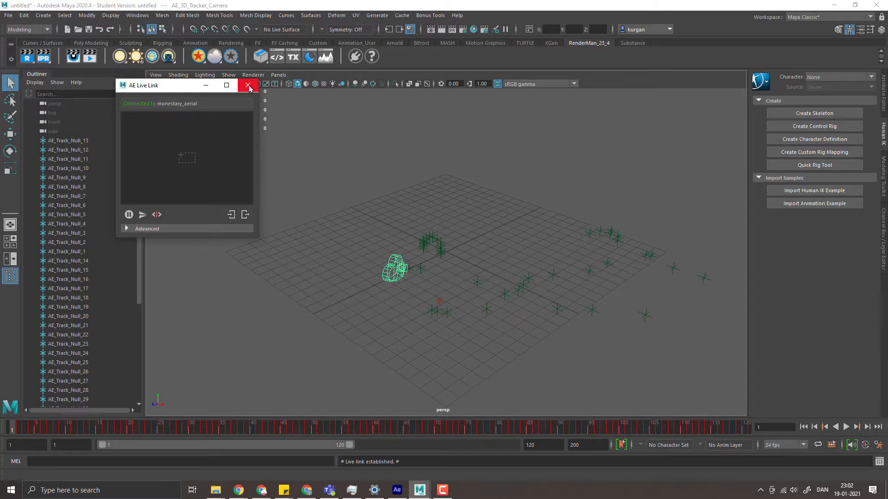
{"action": "left_click", "coordinate": [206, 85]}
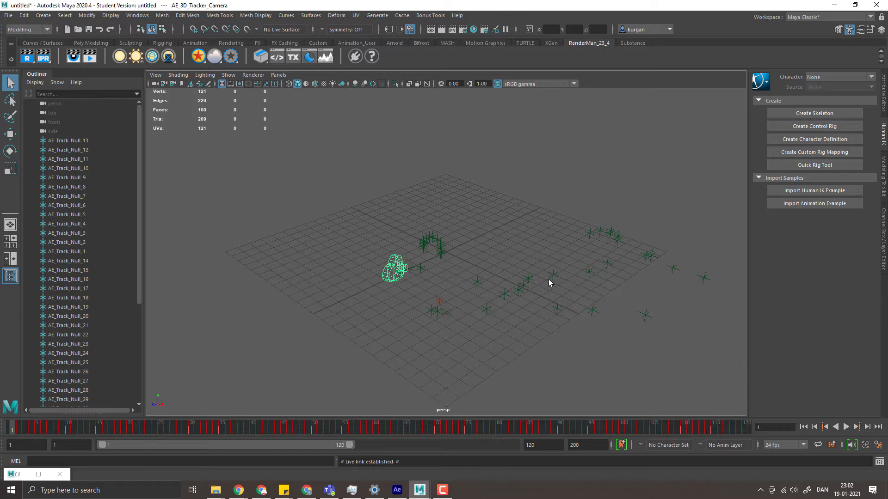
{"action": "left_click_drag", "start_coordinate": [564, 280], "coordinate": [479, 268]}
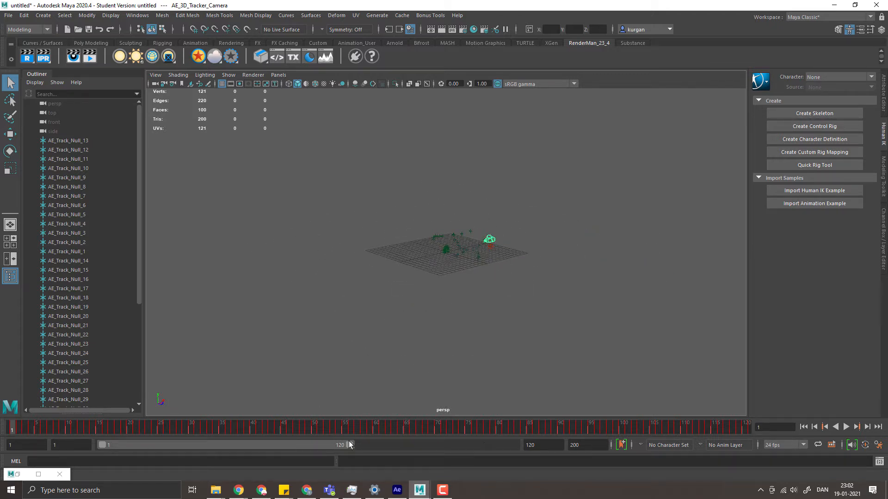
- Set the playback range to end at frame 500, play the camera animation and move to frame 291
{"action": "left_click", "coordinate": [541, 443]}
{"action": "type", "text": "500"}
{"action": "key", "text": "Return"}
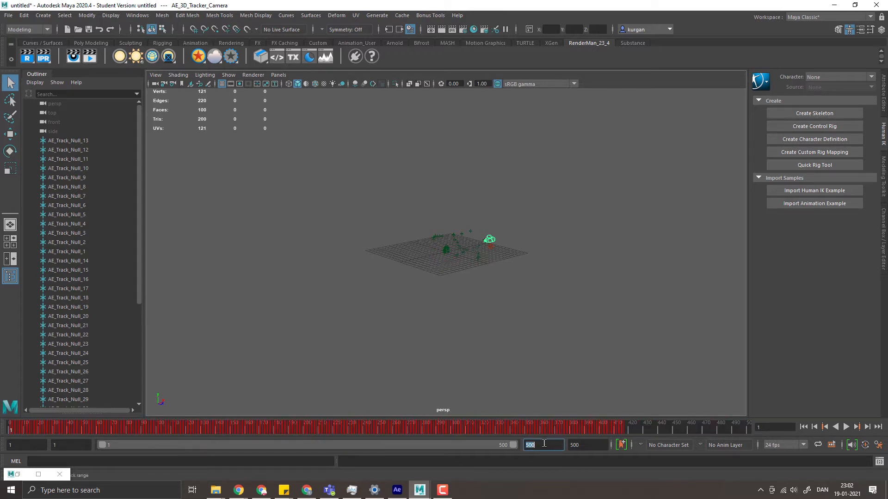
{"action": "key", "text": "alt+v"}
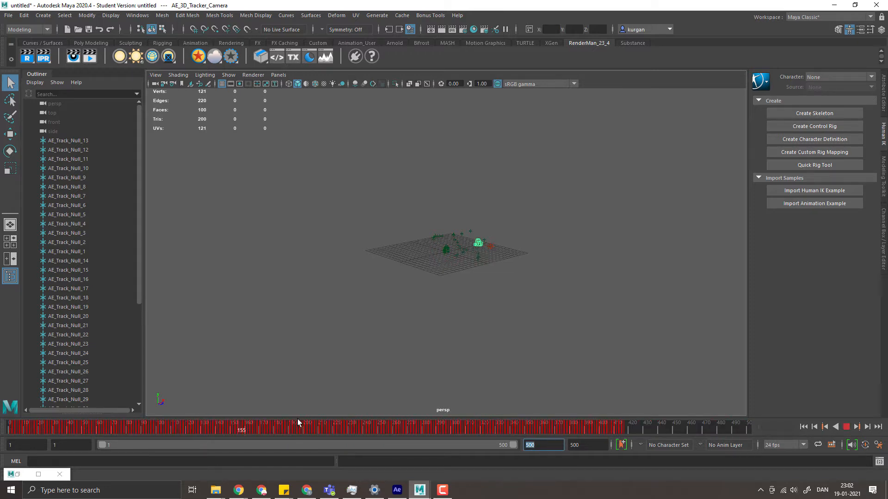
{"action": "left_click_drag", "start_coordinate": [220, 400], "coordinate": [439, 396]}
- Examine the chapel arch, terrain nulls and tracked camera in the perspective view from several angles
{"action": "left_click_drag", "start_coordinate": [453, 319], "coordinate": [431, 213]}
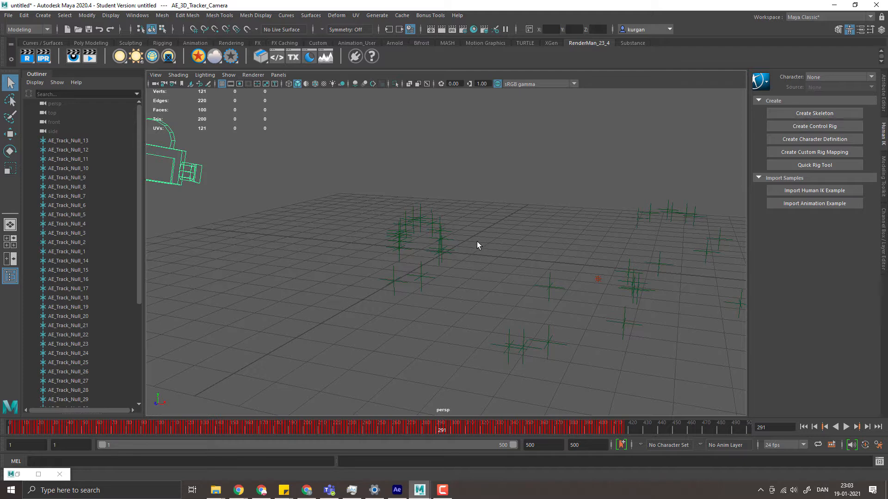
{"action": "left_click_drag", "start_coordinate": [441, 285], "coordinate": [656, 322]}
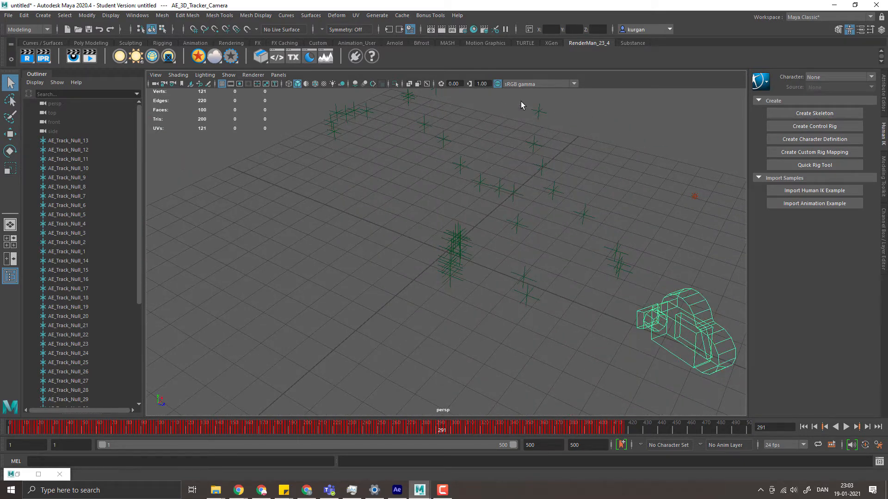
{"action": "left_click_drag", "start_coordinate": [521, 101], "coordinate": [578, 225]}
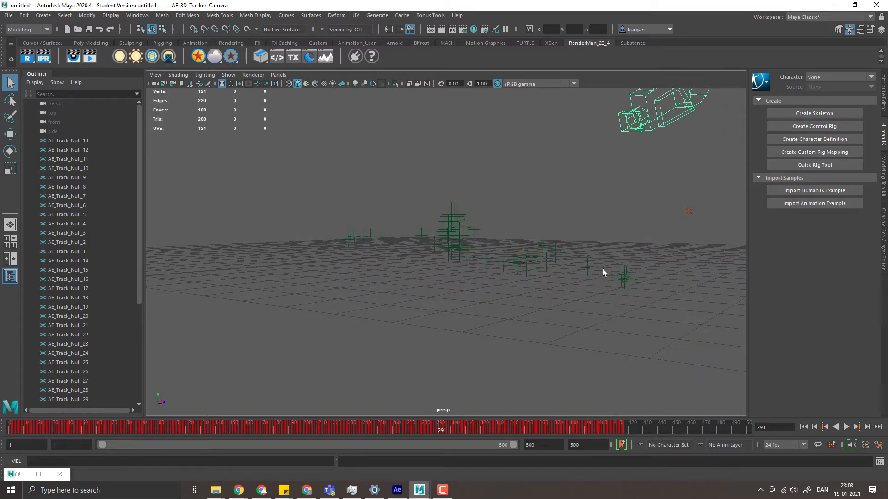
{"action": "left_click_drag", "start_coordinate": [636, 296], "coordinate": [592, 248]}
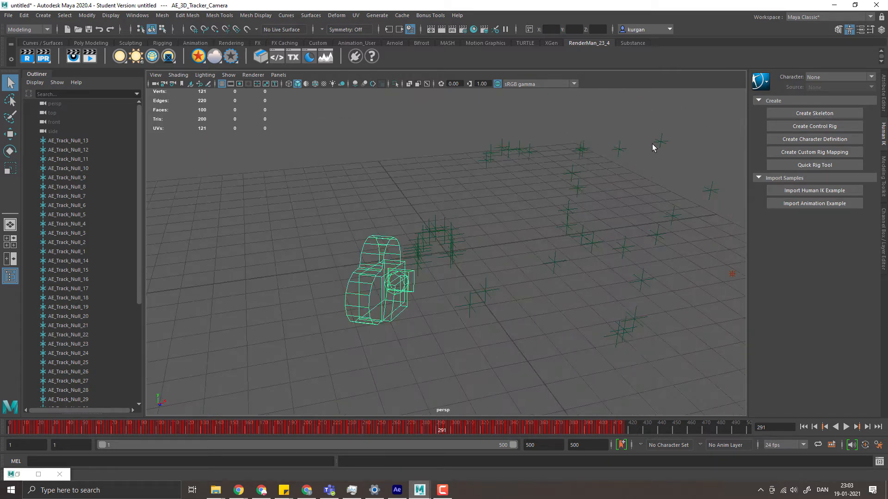
{"action": "left_click_drag", "start_coordinate": [544, 171], "coordinate": [530, 235]}
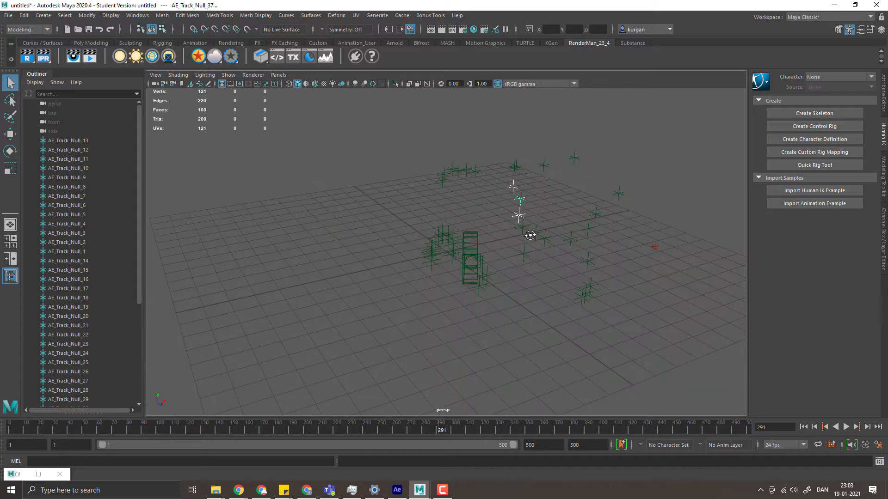
- Select AE_Shadow_Catcher_1 and scale it up to a large ground plane beneath the arch nulls
{"action": "scroll", "coordinate": [67, 253], "scroll_direction": "down", "scroll_amount": 5}
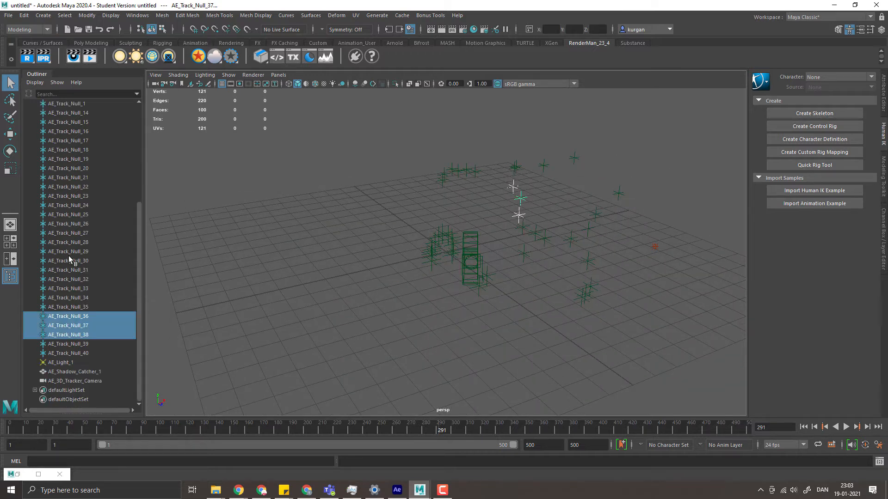
{"action": "left_click", "coordinate": [75, 373]}
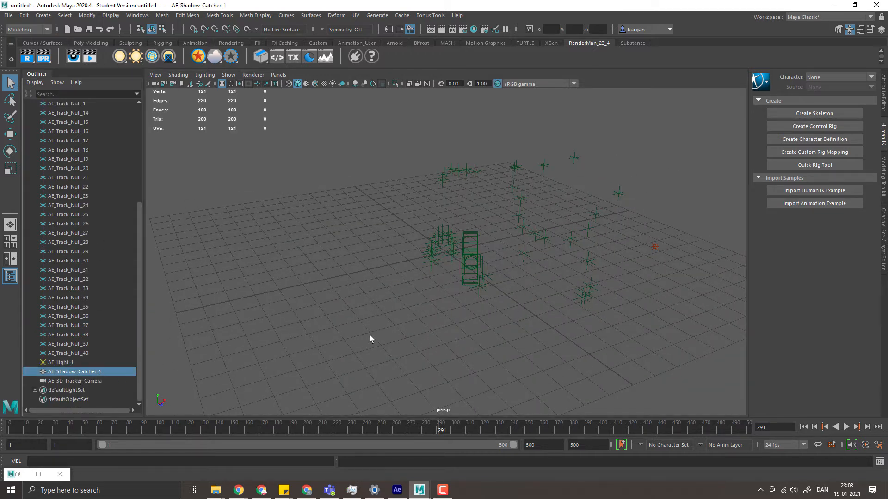
{"action": "key", "text": "r"}
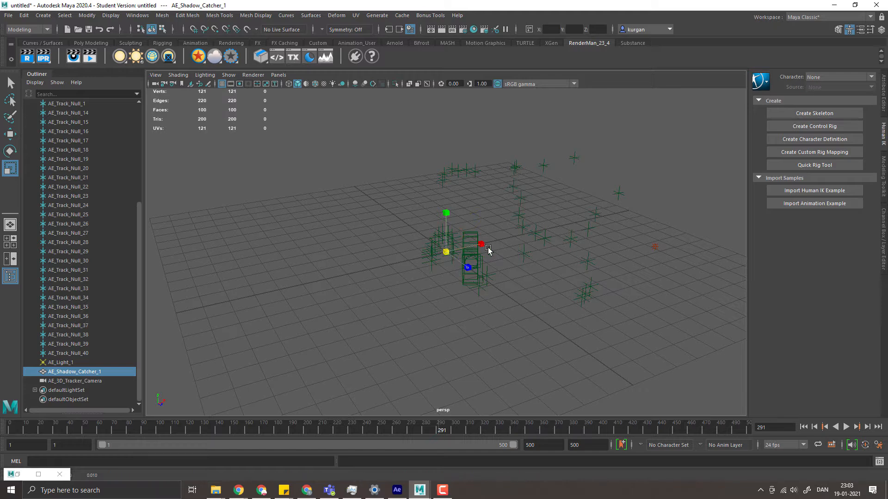
{"action": "left_click_drag", "start_coordinate": [488, 250], "coordinate": [557, 249]}
{"action": "left_click_drag", "start_coordinate": [541, 360], "coordinate": [346, 122]}
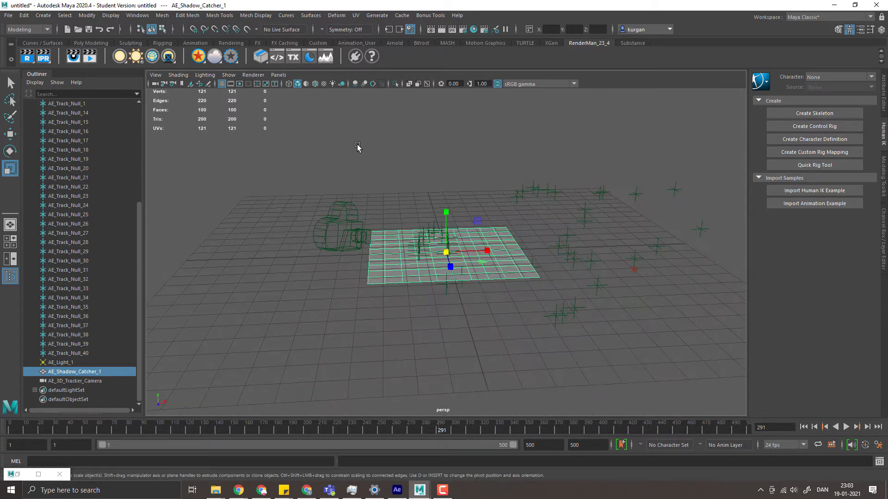
- Switch the viewport to look through AE_3D_Tracker_Camera
{"action": "left_click", "coordinate": [278, 75]}
{"action": "mouse_move", "coordinate": [314, 88]}
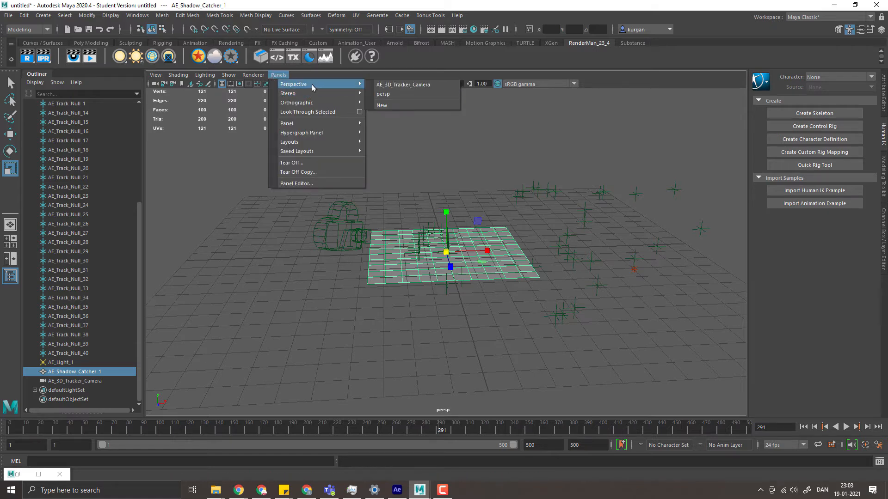
{"action": "left_click", "coordinate": [403, 84]}
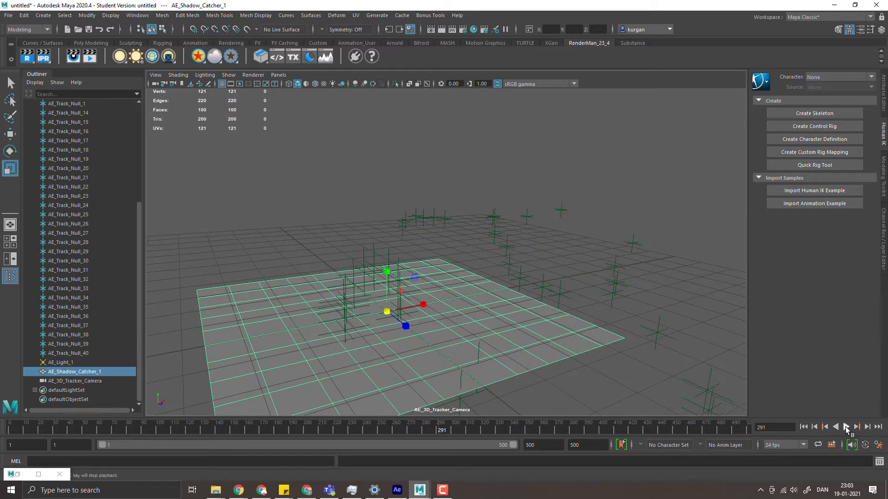
- Play the animation through the tracked camera to check the ground plane and return to frame 1
{"action": "left_click", "coordinate": [846, 427]}
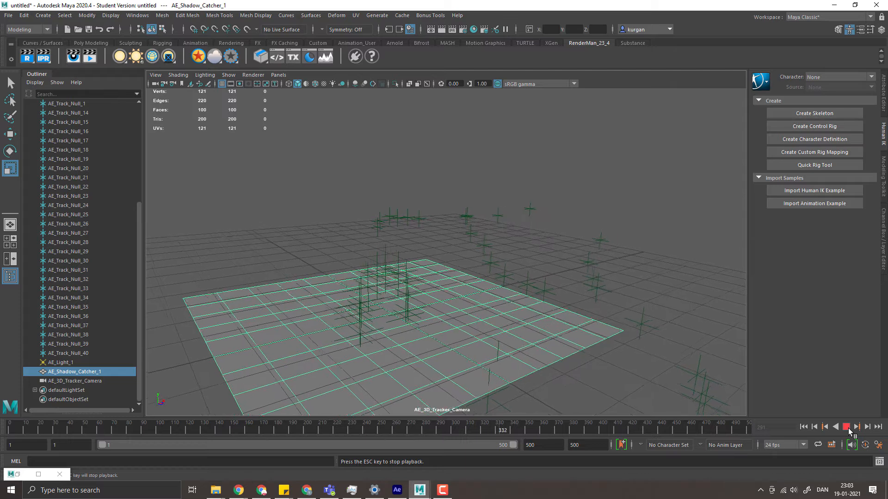
{"action": "left_click", "coordinate": [846, 428]}
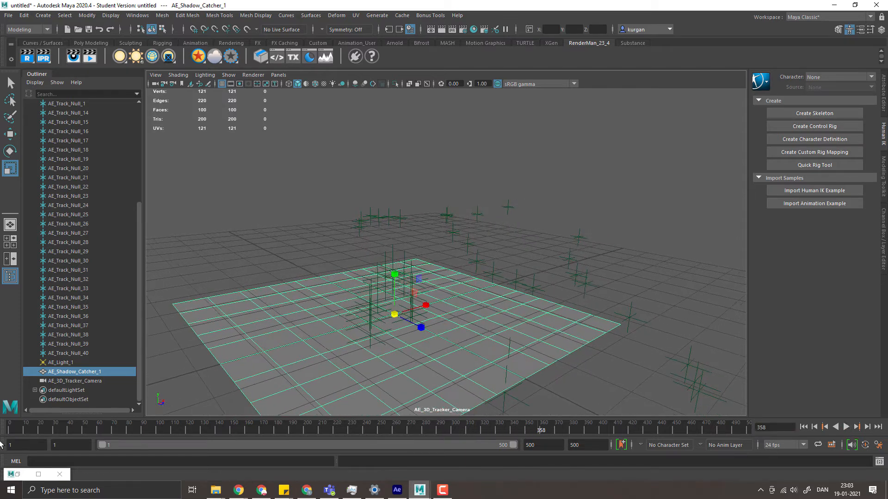
{"action": "left_click_drag", "start_coordinate": [35, 431], "coordinate": [1, 437]}
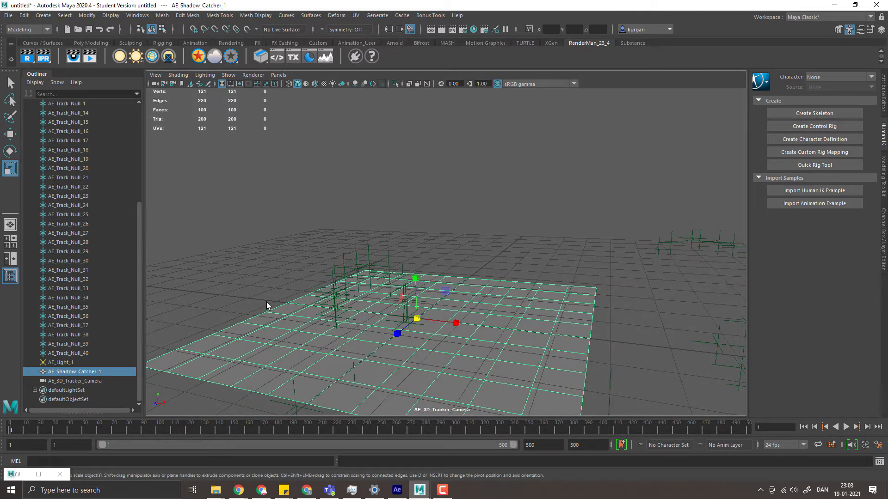
- Set the frame/animation extension in the render settings to name#.ext for sequence output
{"action": "left_click", "coordinate": [462, 29]}
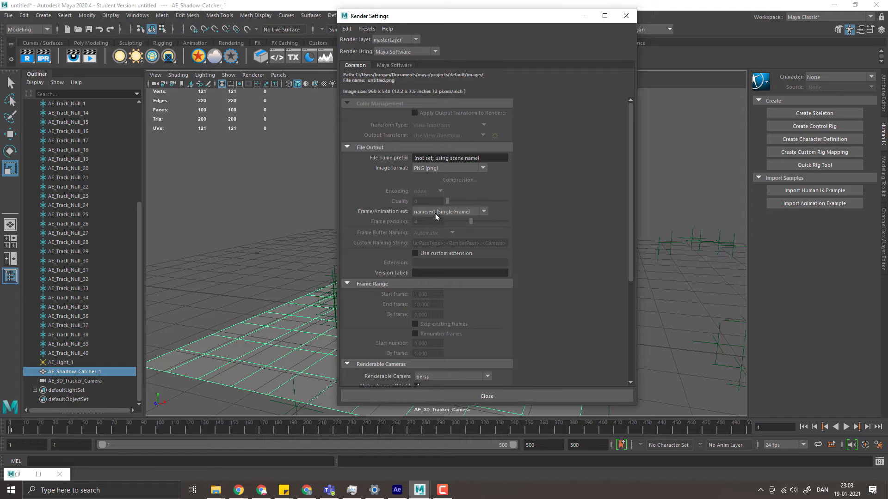
{"action": "left_click", "coordinate": [456, 212]}
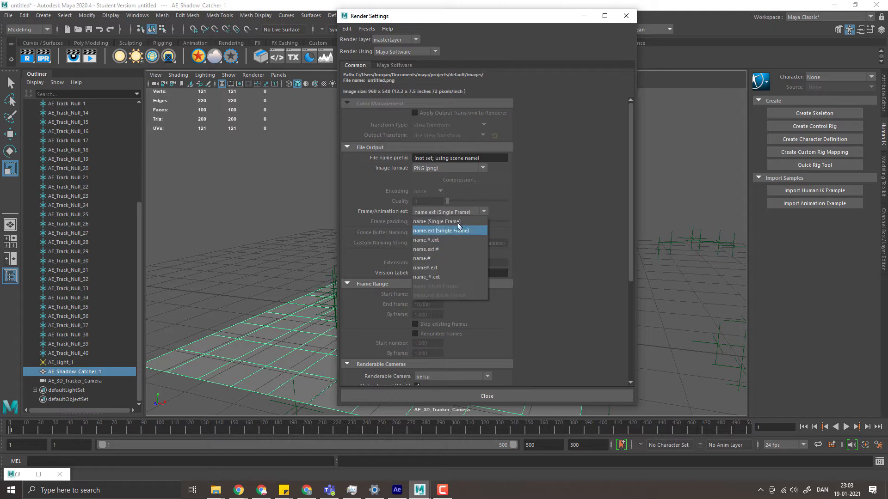
{"action": "left_click", "coordinate": [437, 268]}
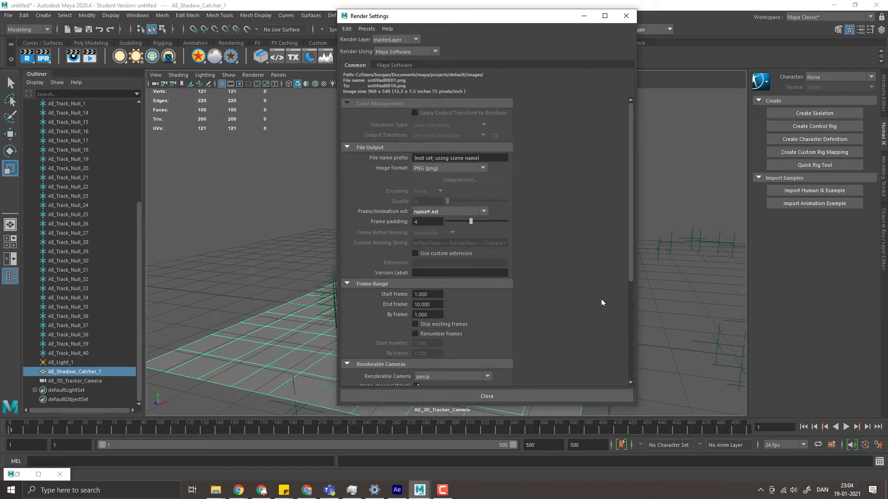
- Set the render image size preset to HD 720 and the renderable camera to AE_3D_Tracker_Camera, and close the render settings
{"action": "scroll", "coordinate": [601, 241], "scroll_direction": "down", "scroll_amount": 1}
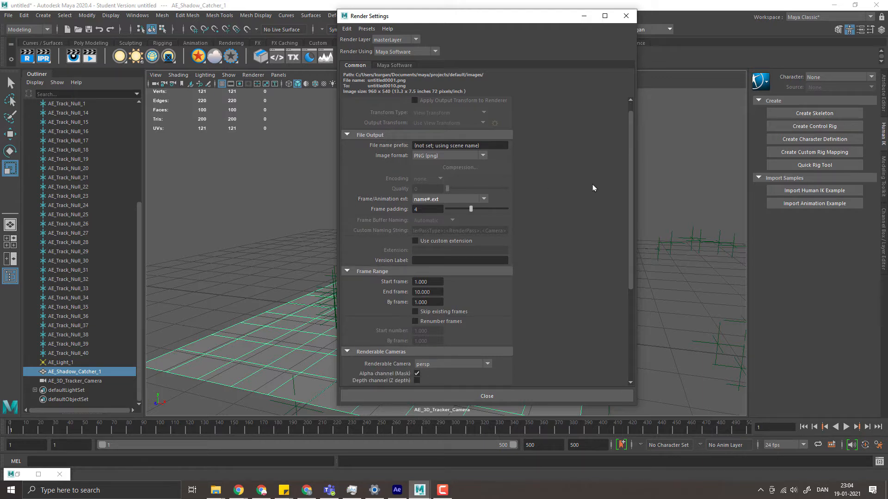
{"action": "scroll", "coordinate": [635, 206], "scroll_direction": "down", "scroll_amount": 5}
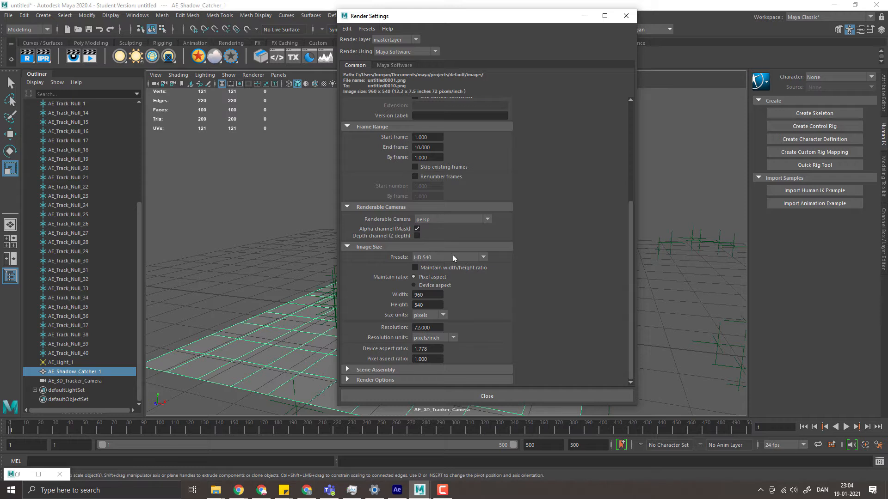
{"action": "left_click", "coordinate": [453, 258]}
{"action": "scroll", "coordinate": [456, 333], "scroll_direction": "up", "scroll_amount": 2}
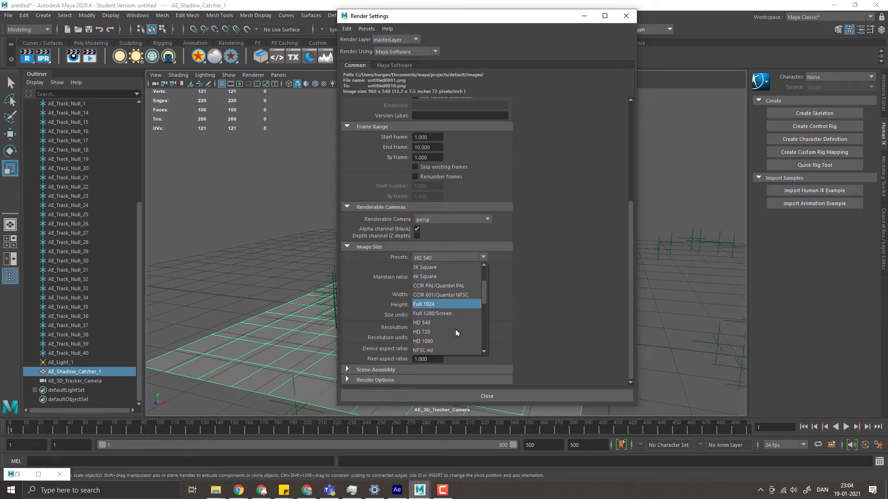
{"action": "left_click", "coordinate": [456, 332]}
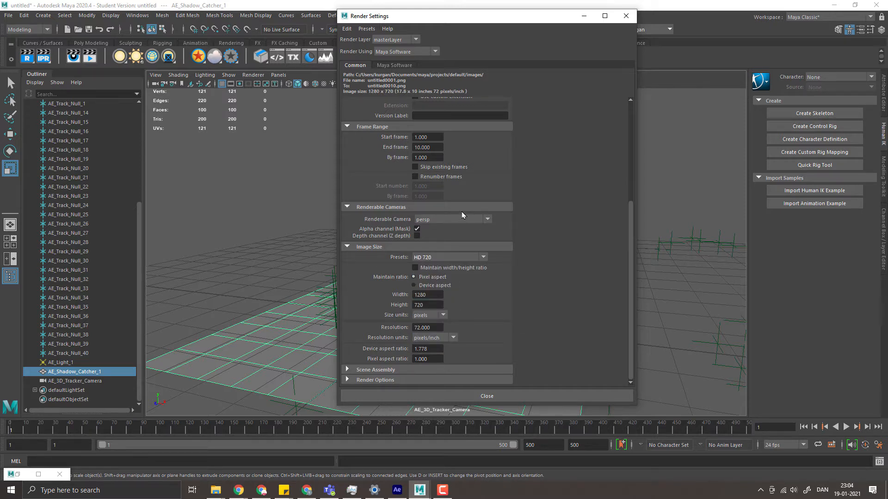
{"action": "left_click", "coordinate": [463, 221]}
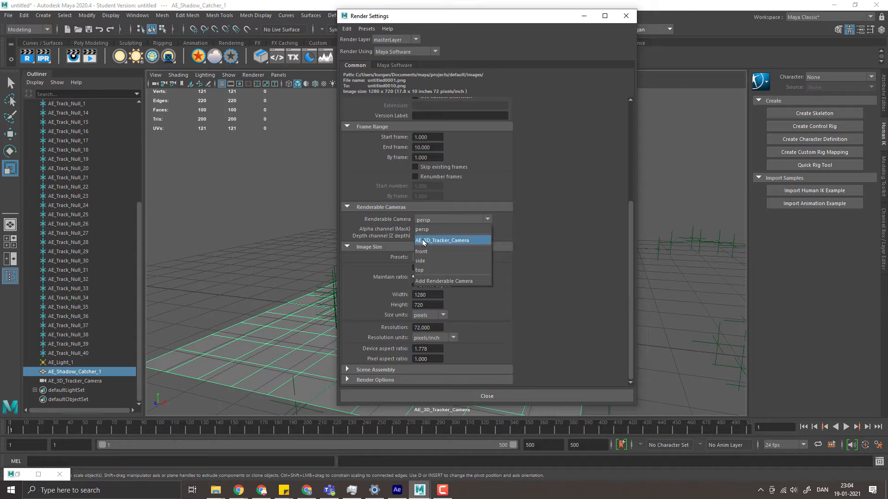
{"action": "left_click", "coordinate": [441, 241]}
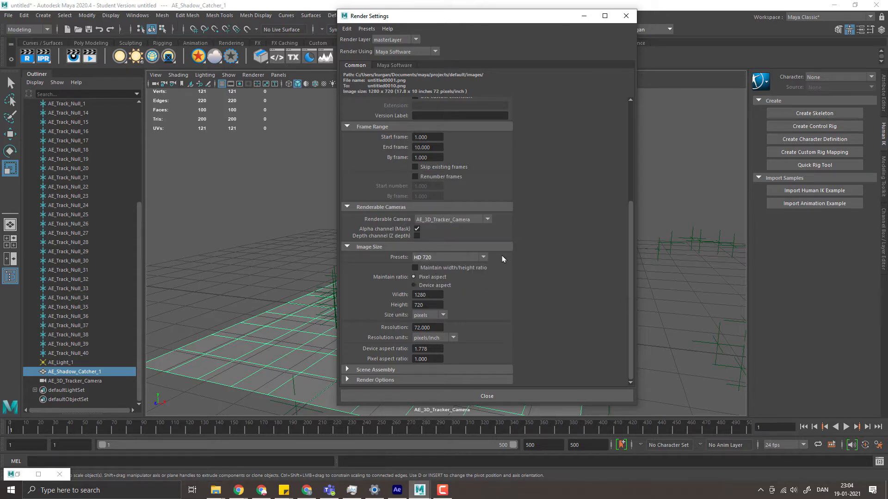
{"action": "left_click", "coordinate": [499, 398]}
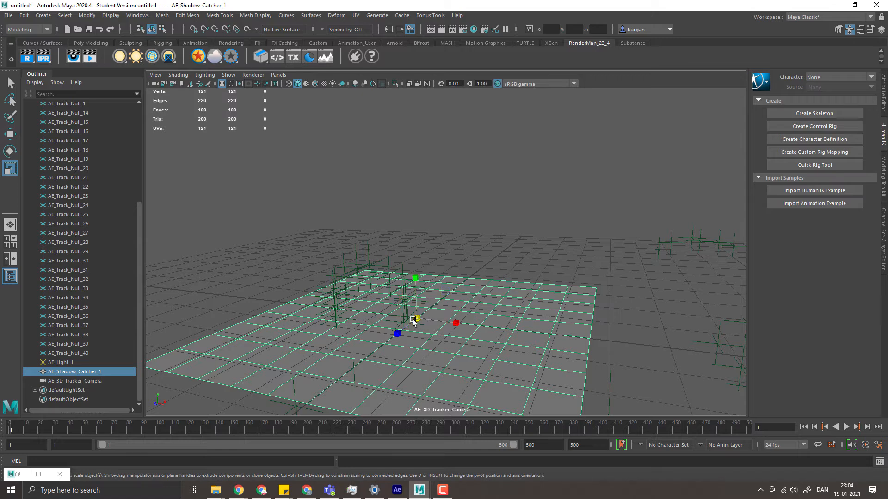
- Scale AE_Shadow_Catcher_1 down uniformly to a smaller ground plane in front of the arch nulls
{"action": "left_click_drag", "start_coordinate": [417, 318], "coordinate": [345, 320]}
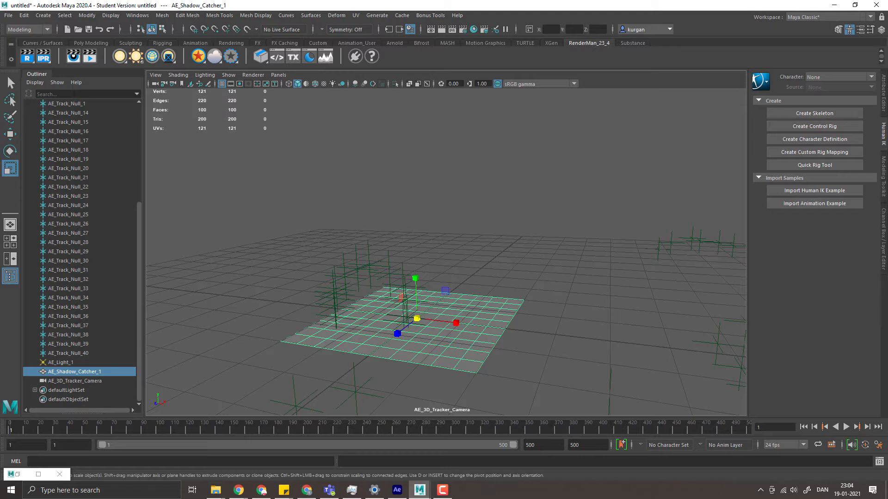
- Create an image plane for AE_3D_Tracker_Camera from its environment attributes
{"action": "left_click", "coordinate": [883, 86]}
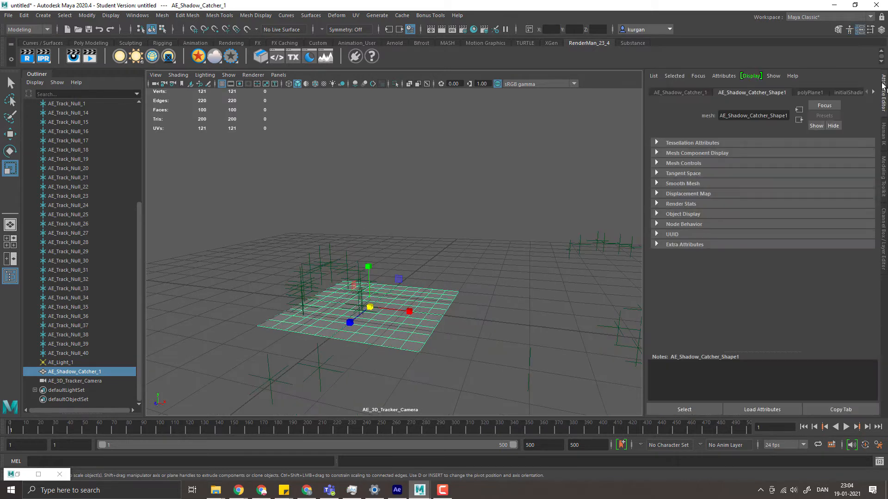
{"action": "left_click", "coordinate": [60, 382]}
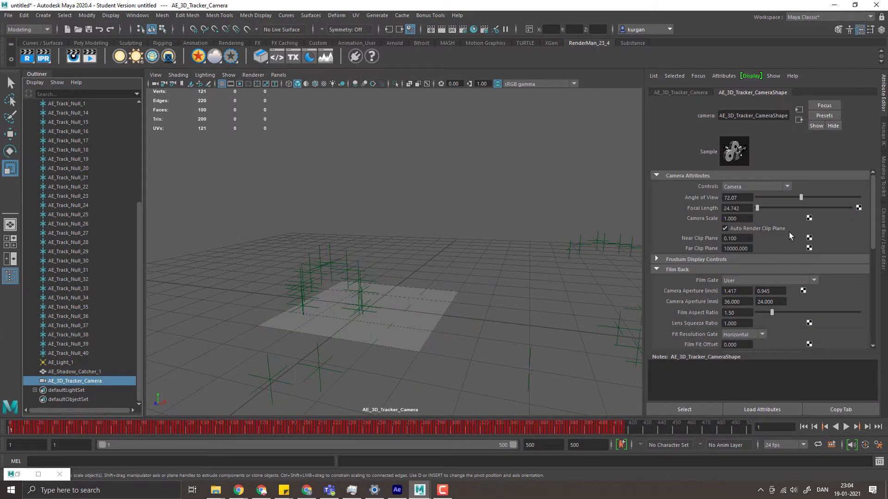
{"action": "left_click", "coordinate": [156, 75]}
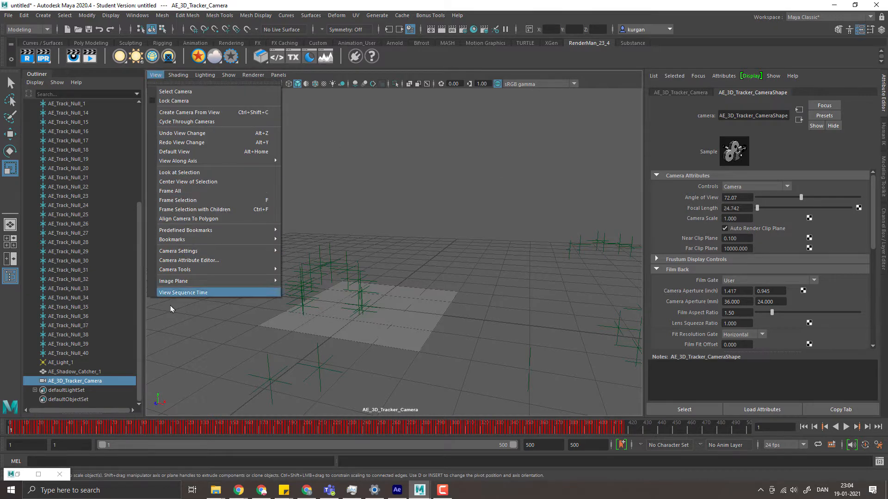
{"action": "left_click", "coordinate": [873, 232]}
{"action": "scroll", "coordinate": [845, 335], "scroll_direction": "down", "scroll_amount": 10}
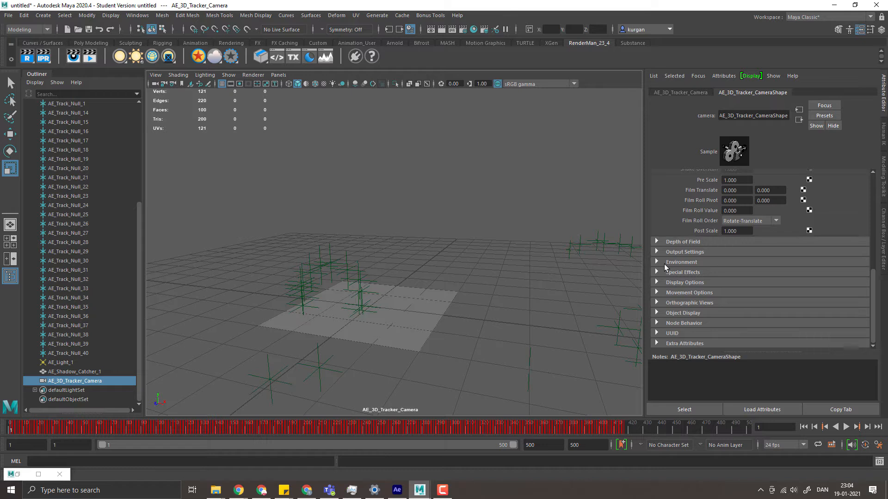
{"action": "left_click", "coordinate": [664, 263]}
{"action": "left_click", "coordinate": [778, 288]}
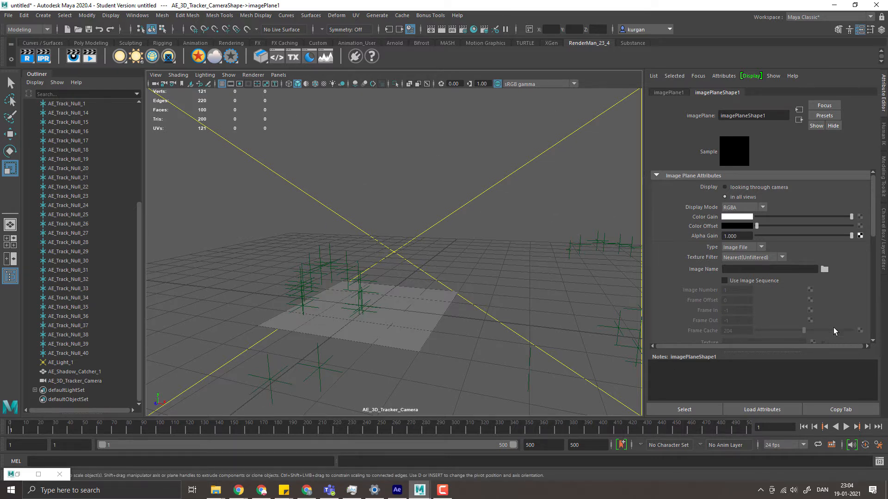
- Load monestary_aerial2138.png from the provence_sekvenser\monestary folder of the matchmoving project as the image plane's image
{"action": "left_click", "coordinate": [824, 270]}
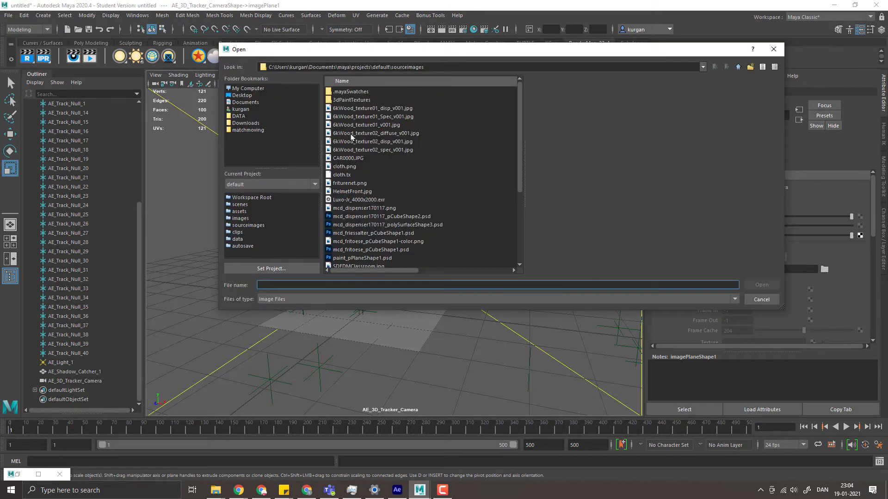
{"action": "left_click", "coordinate": [236, 130]}
{"action": "double_click", "coordinate": [339, 184]}
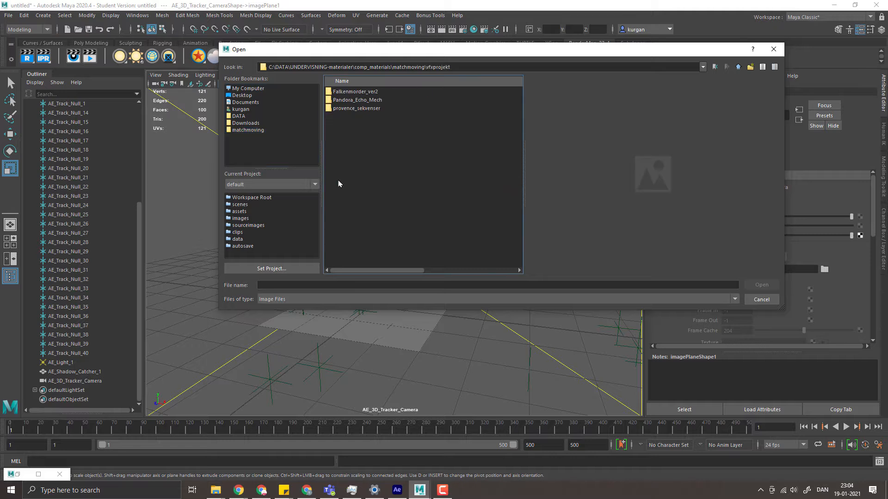
{"action": "double_click", "coordinate": [343, 108]}
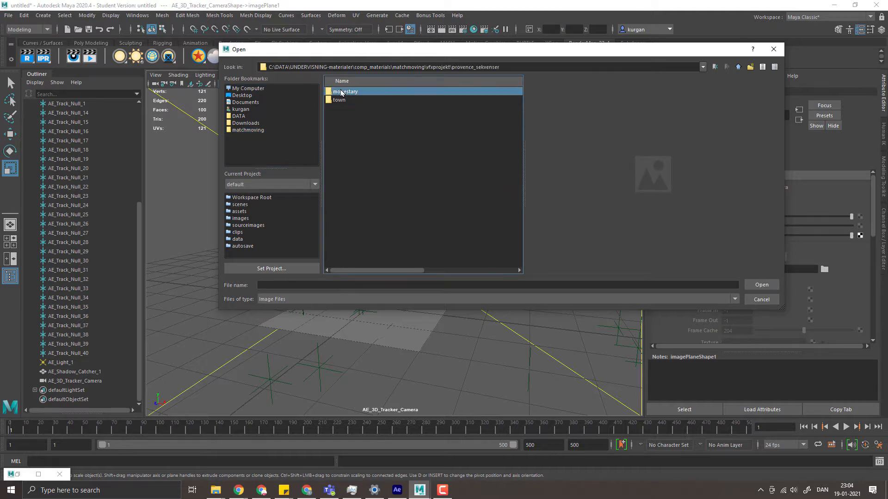
{"action": "double_click", "coordinate": [343, 92]}
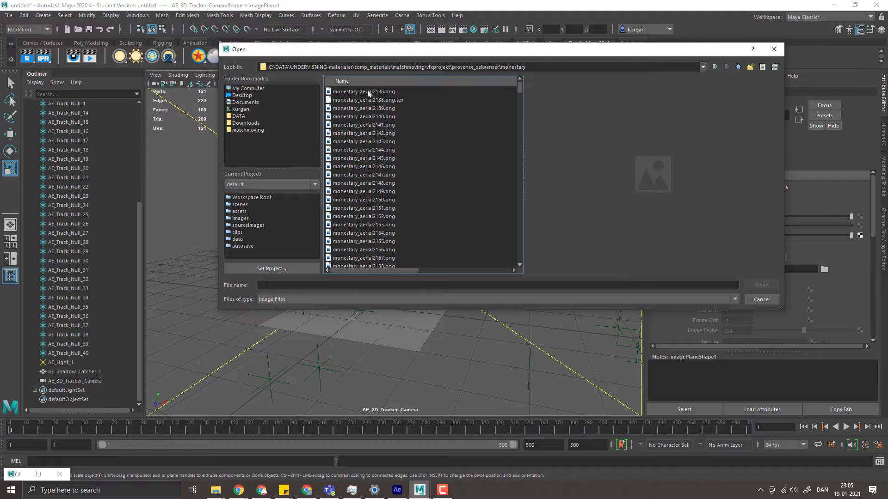
{"action": "left_click", "coordinate": [368, 92]}
{"action": "left_click", "coordinate": [759, 286]}
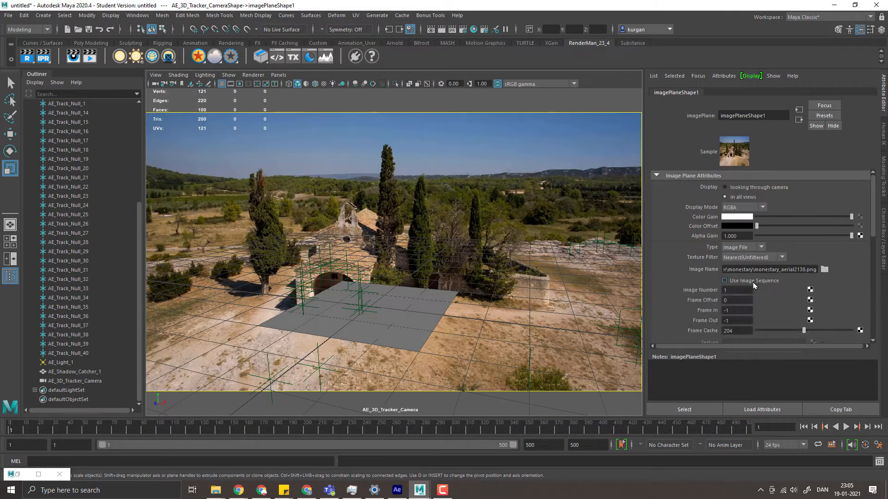
- Enable Use Image Sequence on the image plane and check its playback against the tracked camera
{"action": "key", "text": "alt+v"}
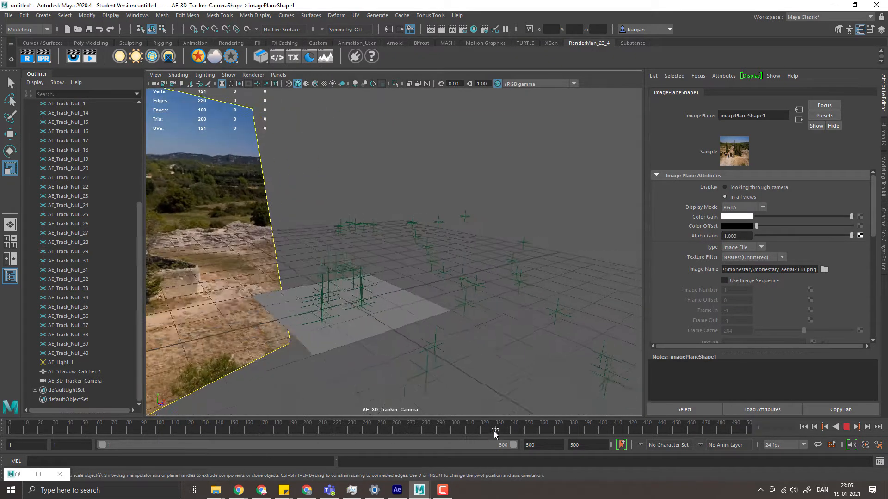
{"action": "key", "text": "alt+v"}
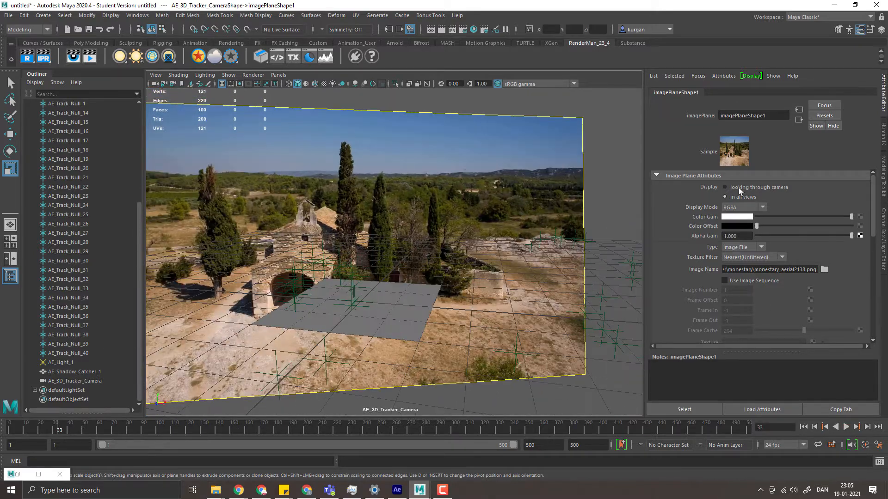
{"action": "left_click", "coordinate": [724, 280]}
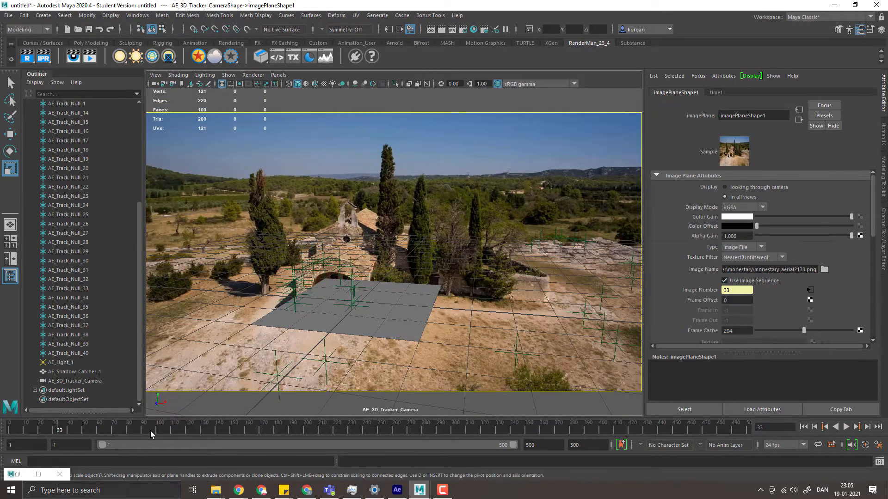
{"action": "key", "text": "alt+v"}
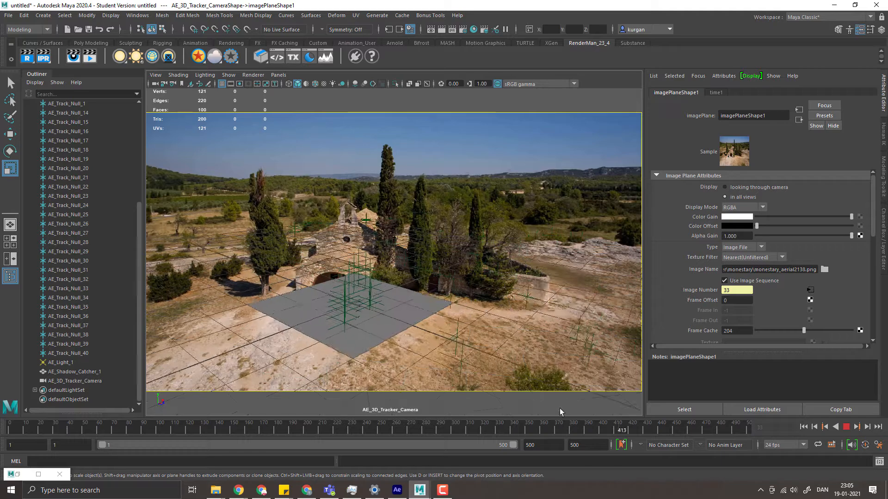
{"action": "key", "text": "alt+shift+v"}
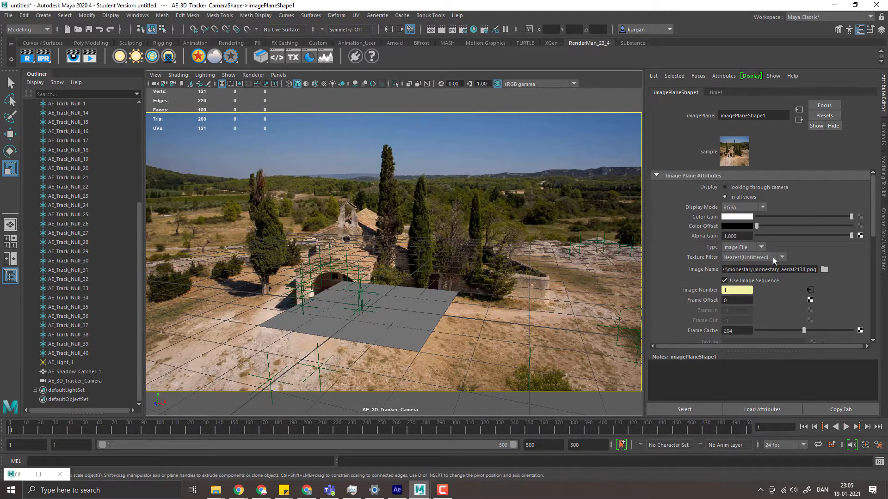
- Set the image plane's frame offset to 2138 and scrub the start of the timeline to check it
{"action": "left_click", "coordinate": [740, 302]}
{"action": "type", "text": "2138"}
{"action": "key", "text": "Return"}
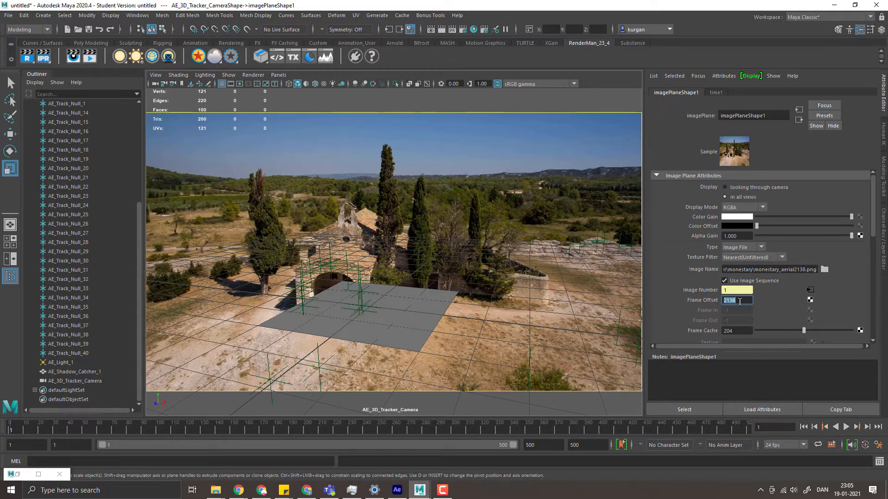
{"action": "left_click_drag", "start_coordinate": [31, 426], "coordinate": [4, 430]}
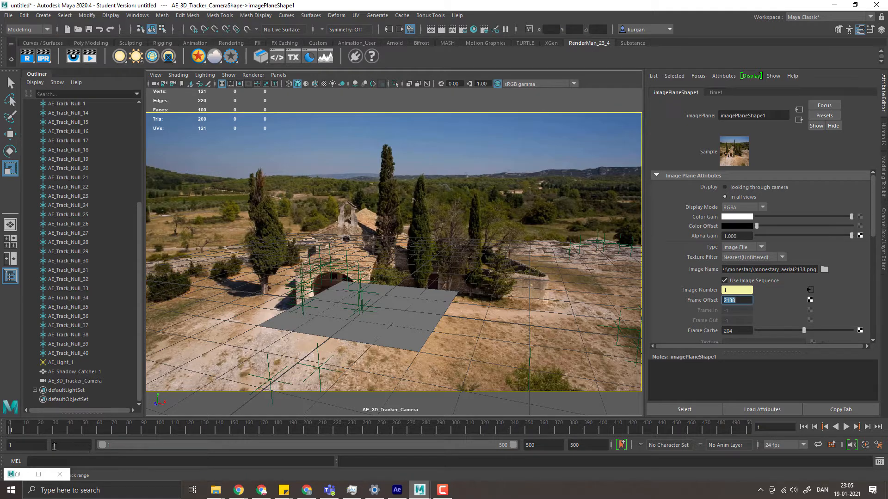
- Set the start of the playback range to frame 0 and move to that frame
{"action": "left_click", "coordinate": [71, 446]}
{"action": "type", "text": "0"}
{"action": "key", "text": "Return"}
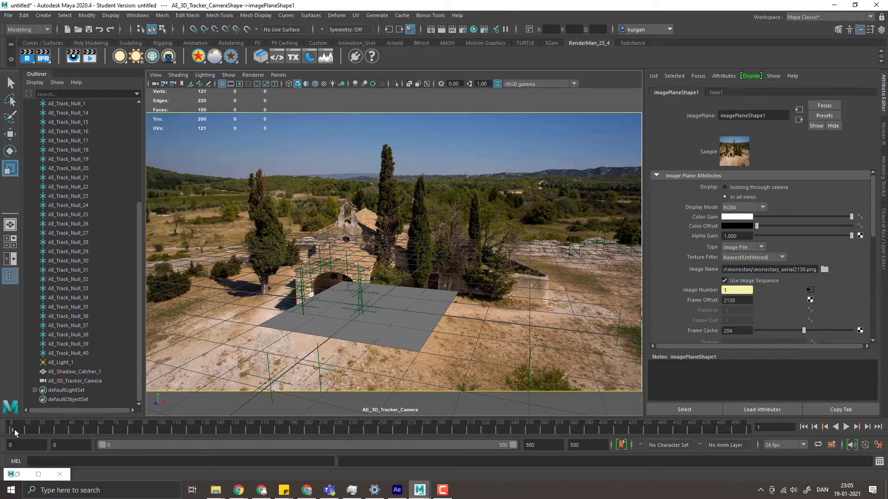
{"action": "left_click_drag", "start_coordinate": [15, 429], "coordinate": [3, 431]}
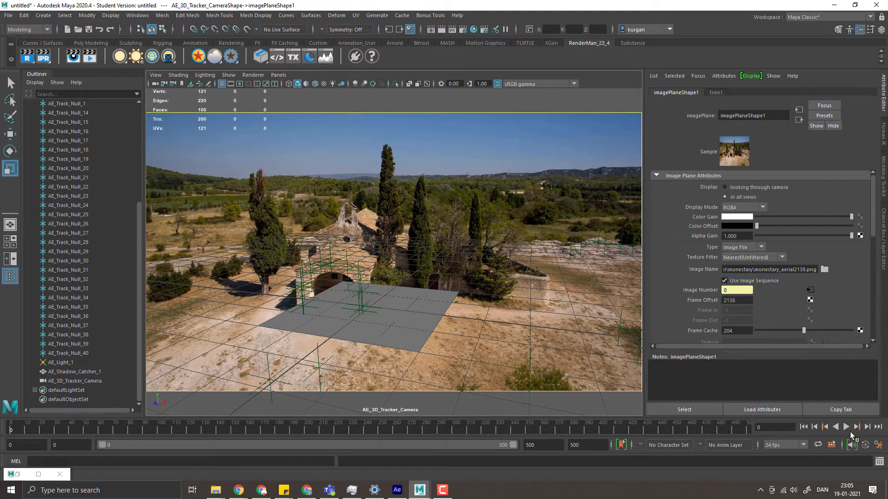
- Step forward frame by frame to frame 7 and play the animation to check the footage against the nulls
{"action": "left_click", "coordinate": [866, 427]}
{"action": "left_click", "coordinate": [867, 427]}
{"action": "left_click", "coordinate": [867, 427]}
{"action": "left_click", "coordinate": [866, 427]}
{"action": "left_click", "coordinate": [866, 427]}
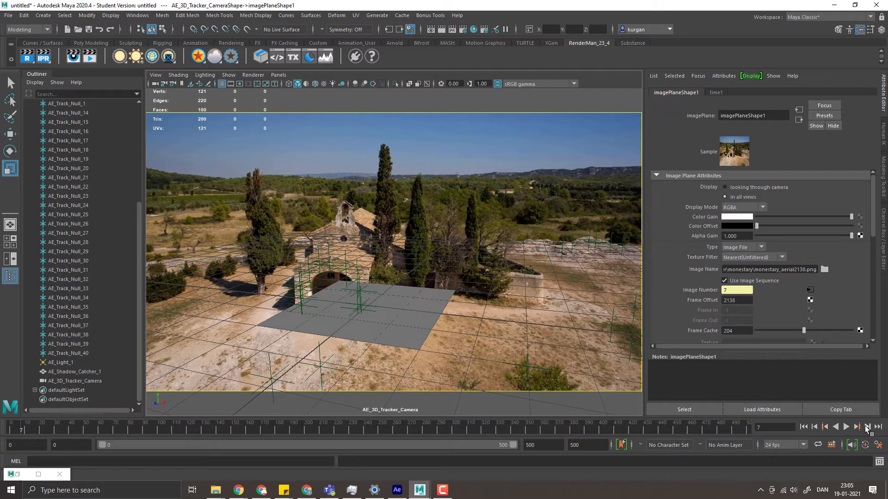
{"action": "left_click", "coordinate": [846, 428]}
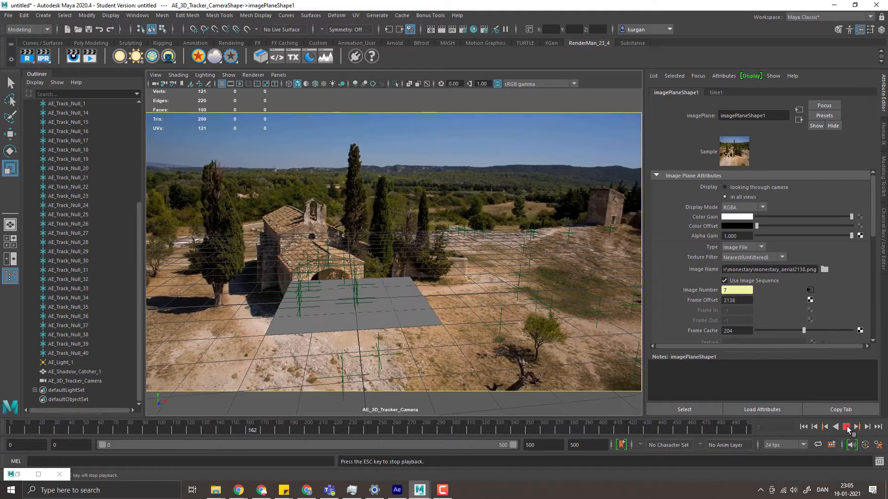
- Stop playback, select all AE_Track_Null locators and play and scrub the animation to frame 152 to check how they stick to the footage
{"action": "left_click", "coordinate": [846, 427]}
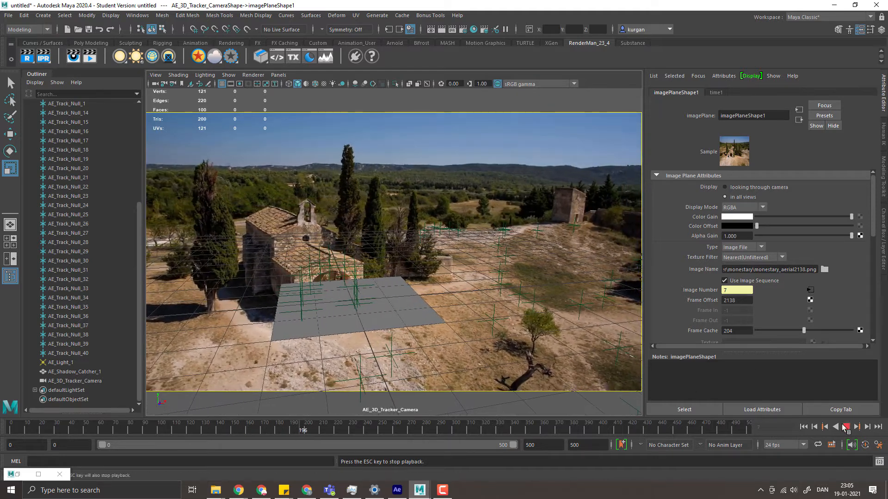
{"action": "left_click", "coordinate": [56, 354]}
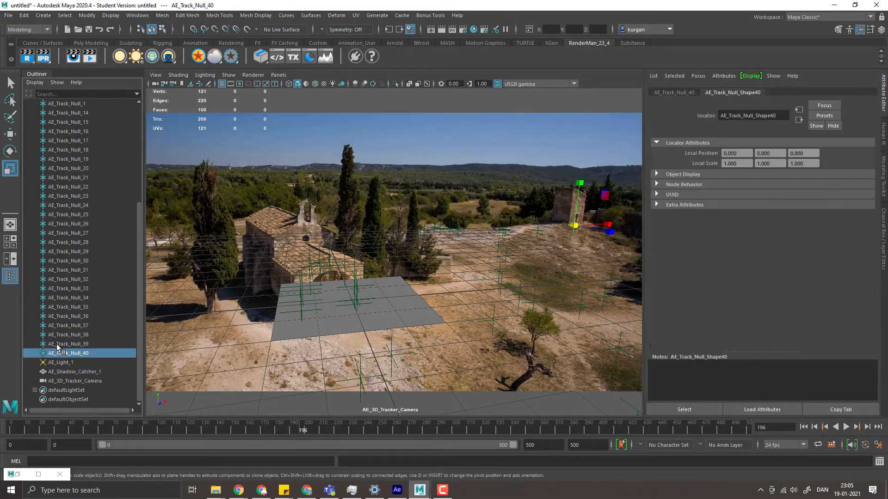
{"action": "scroll", "coordinate": [80, 301], "scroll_direction": "up", "scroll_amount": 5}
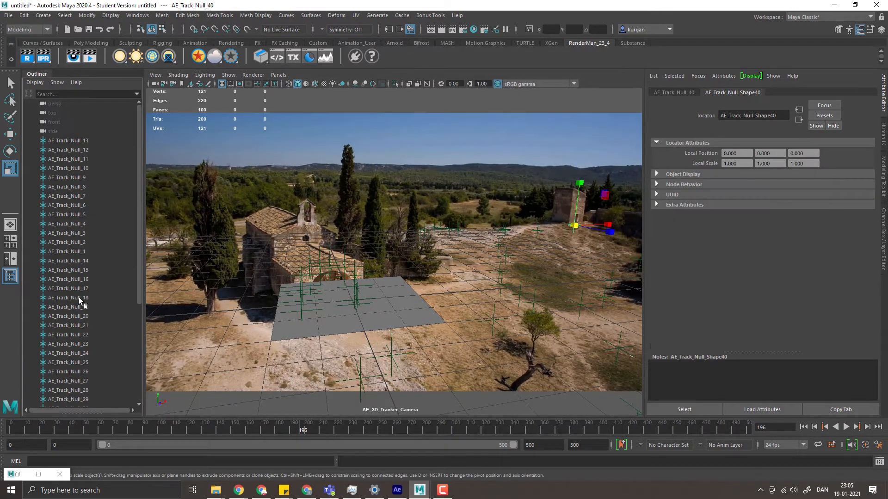
{"action": "left_click", "coordinate": [66, 140], "text": "shift"}
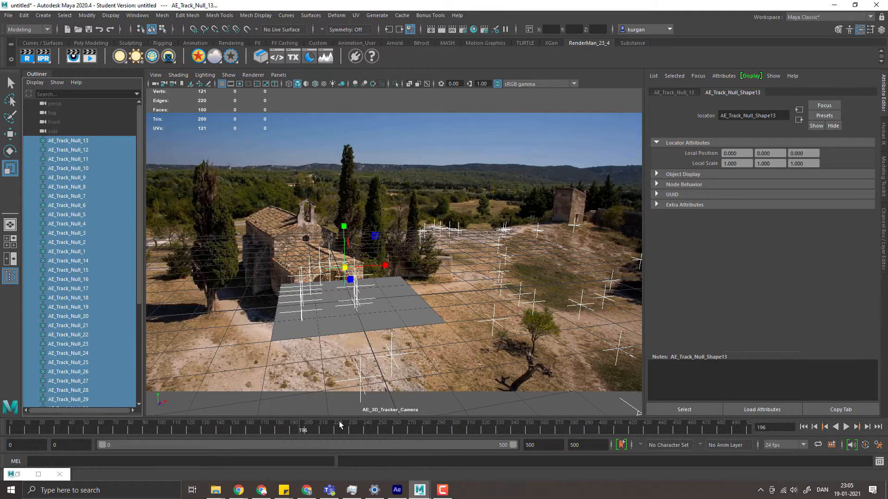
{"action": "key", "text": "alt+v"}
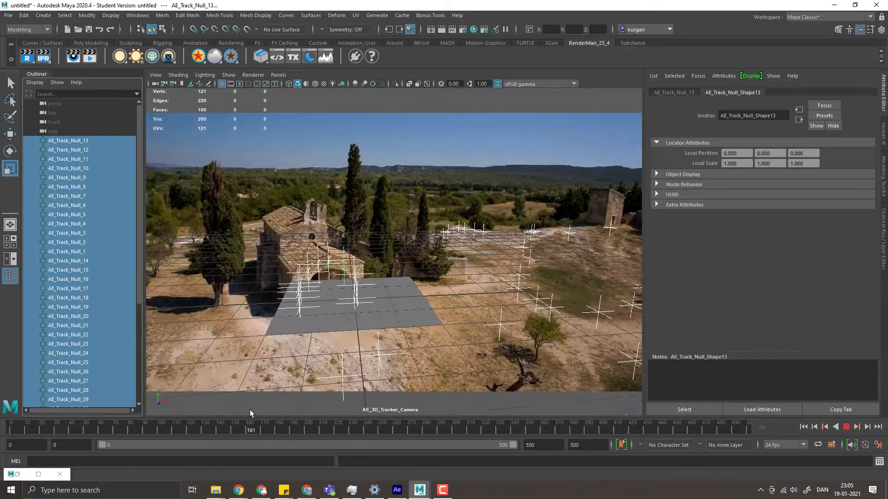
{"action": "mouse_move", "coordinate": [586, 431]}
{"action": "left_mouse_down"}
{"action": "mouse_move", "coordinate": [647, 431]}
{"action": "mouse_move", "coordinate": [301, 430]}
{"action": "mouse_move", "coordinate": [440, 431]}
{"action": "mouse_move", "coordinate": [223, 403]}
{"action": "mouse_move", "coordinate": [237, 407]}
{"action": "left_mouse_up"}
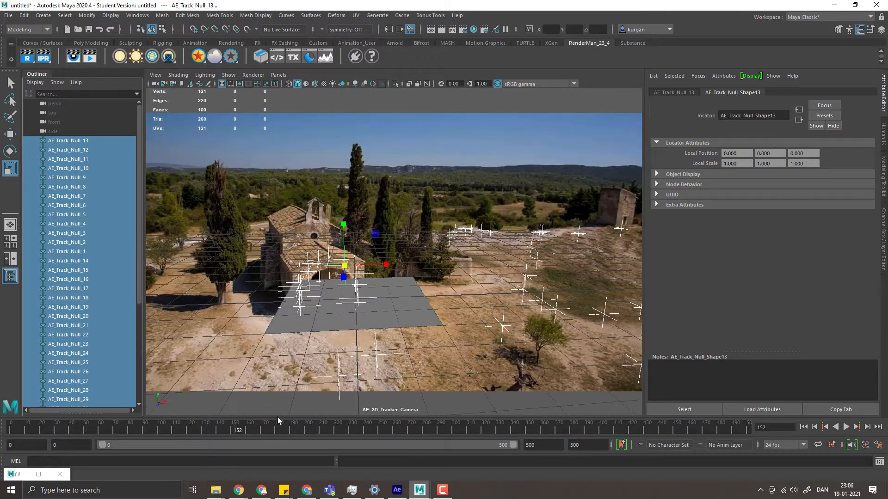
- Enable Hold-Out in the render stats of the AE_Shadow_Catcher_1 plane
{"action": "left_click", "coordinate": [304, 323]}
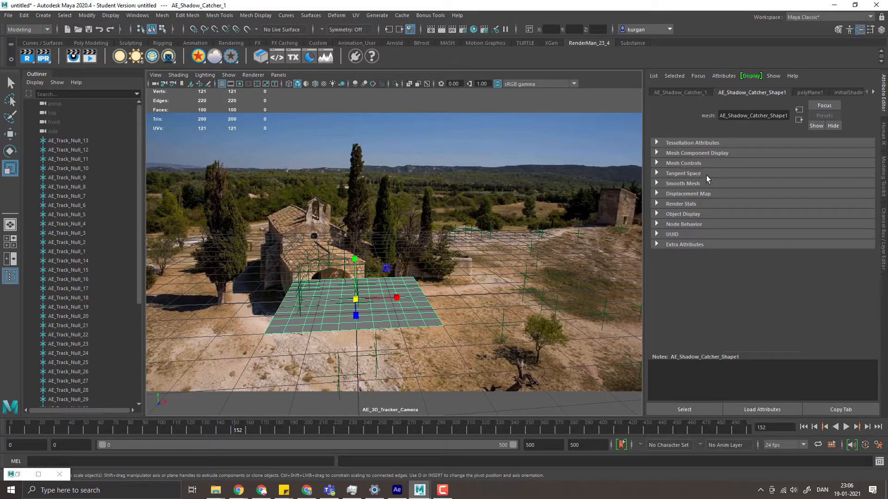
{"action": "left_click", "coordinate": [656, 204]}
{"action": "left_click", "coordinate": [724, 231]}
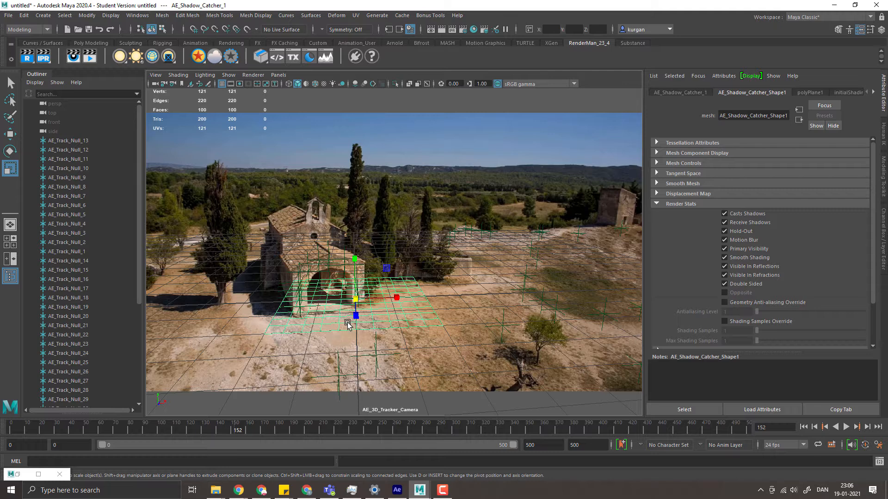
- Rotate the shadow catcher about 23.5 degrees around its vertical axis and move it over the ground in front of the chapel
{"action": "key", "text": "e"}
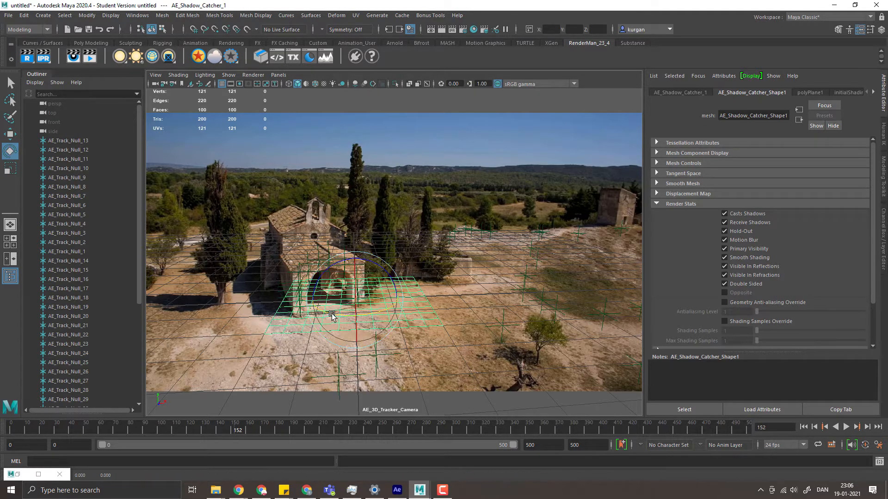
{"action": "left_click_drag", "start_coordinate": [332, 316], "coordinate": [352, 295]}
{"action": "key", "text": "w"}
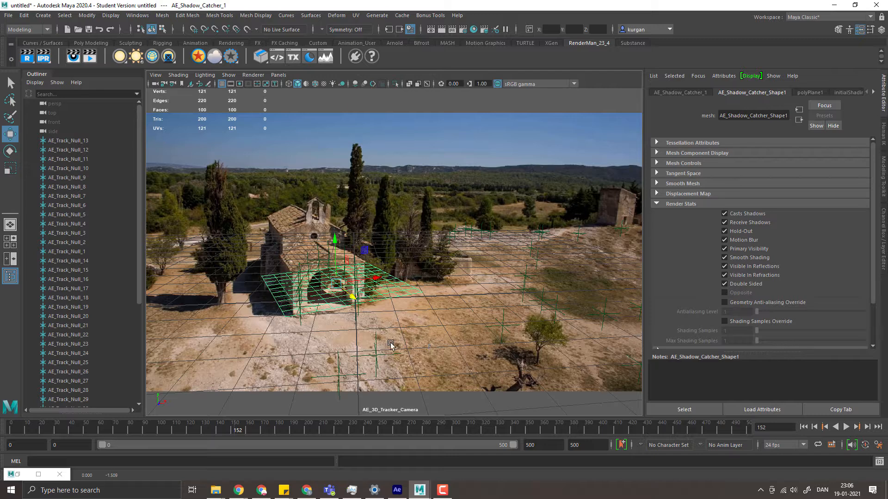
{"action": "key", "text": "e"}
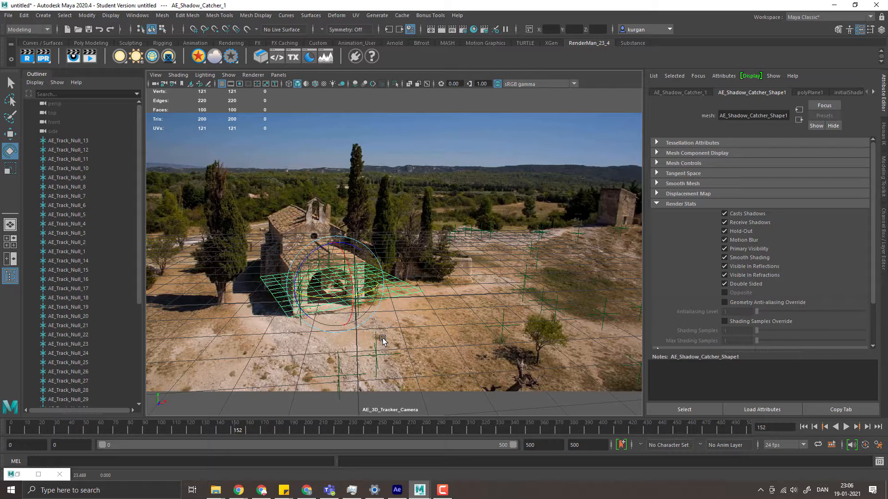
{"action": "key", "text": "w"}
{"action": "left_click_drag", "start_coordinate": [355, 297], "coordinate": [386, 331]}
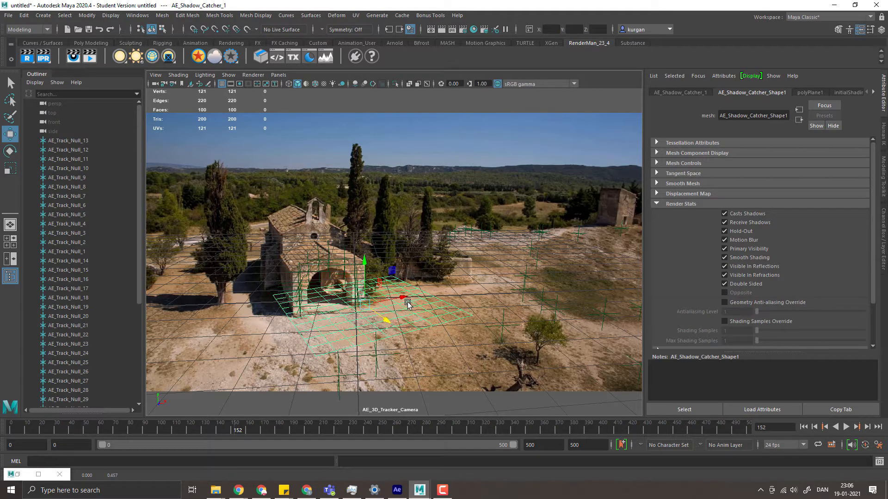
{"action": "left_click_drag", "start_coordinate": [401, 295], "coordinate": [389, 322]}
- Slide the shadow catcher slightly sideways at frame 0 and play the animation to check its placement
{"action": "left_click_drag", "start_coordinate": [255, 431], "coordinate": [5, 413]}
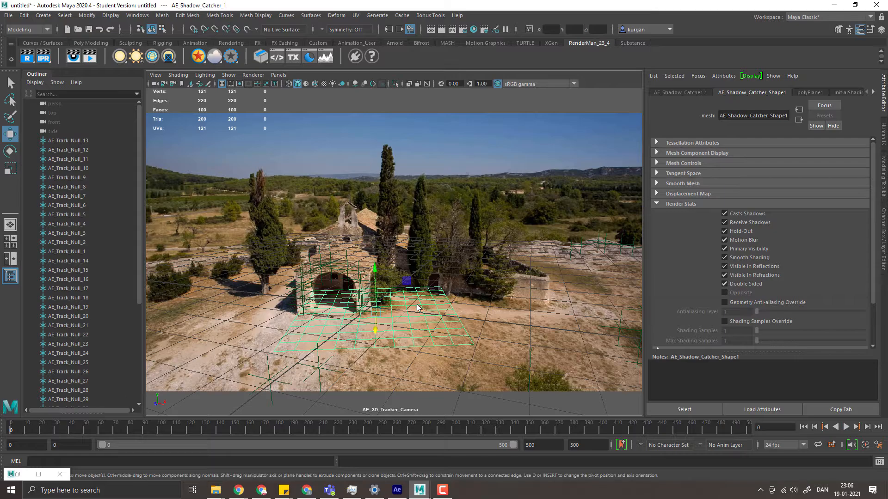
{"action": "left_click_drag", "start_coordinate": [420, 309], "coordinate": [415, 310]}
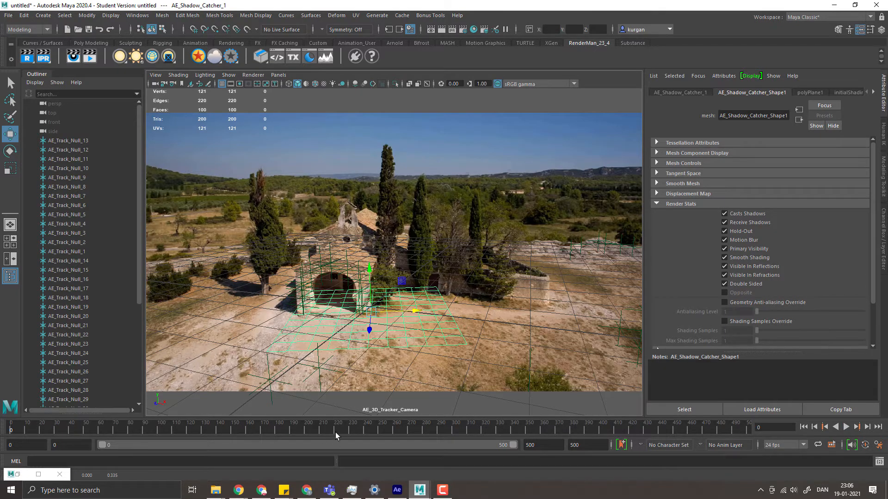
{"action": "key", "text": "alt+v"}
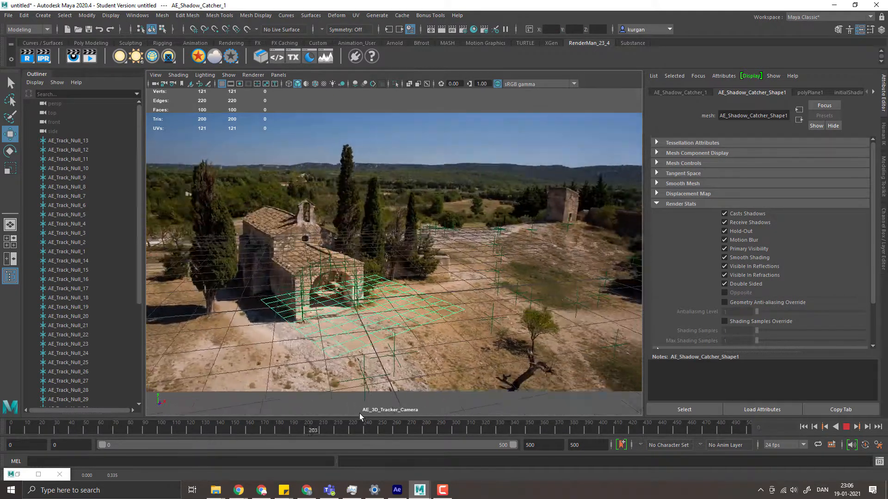
{"action": "key", "text": "alt+v"}
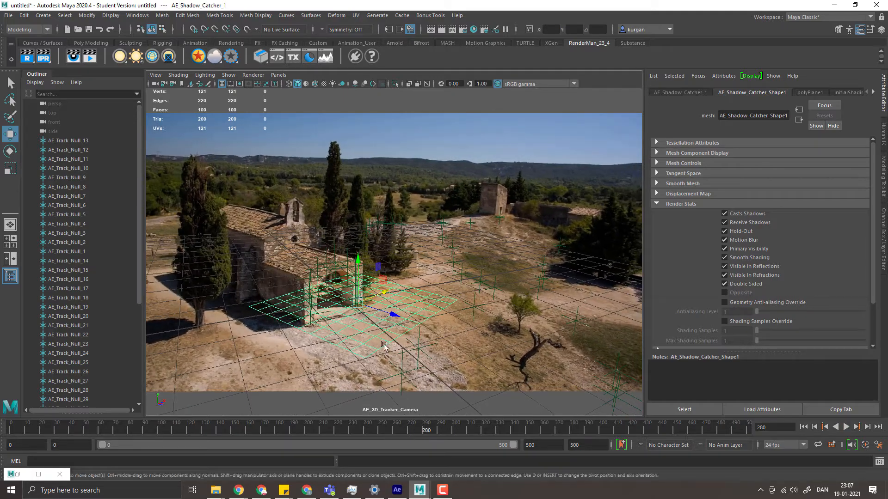
- Raise the shadow catcher to a height of about 0.14 at frame 265 and shift it slightly away from the chapel
{"action": "left_click_drag", "start_coordinate": [432, 431], "coordinate": [401, 398]}
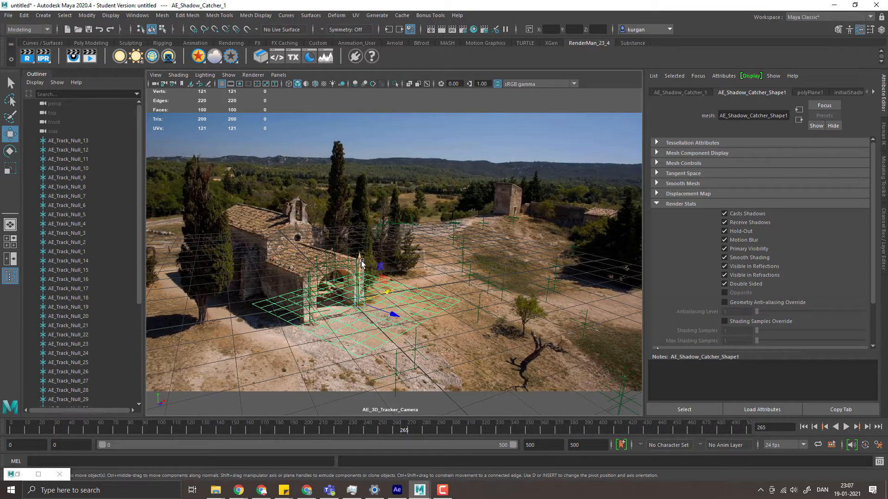
{"action": "left_click_drag", "start_coordinate": [361, 262], "coordinate": [361, 257]}
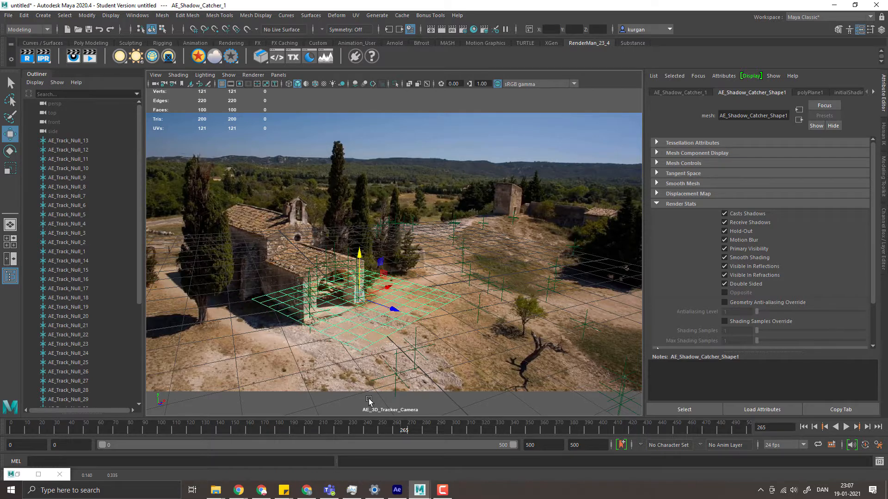
{"action": "left_click_drag", "start_coordinate": [384, 290], "coordinate": [388, 289]}
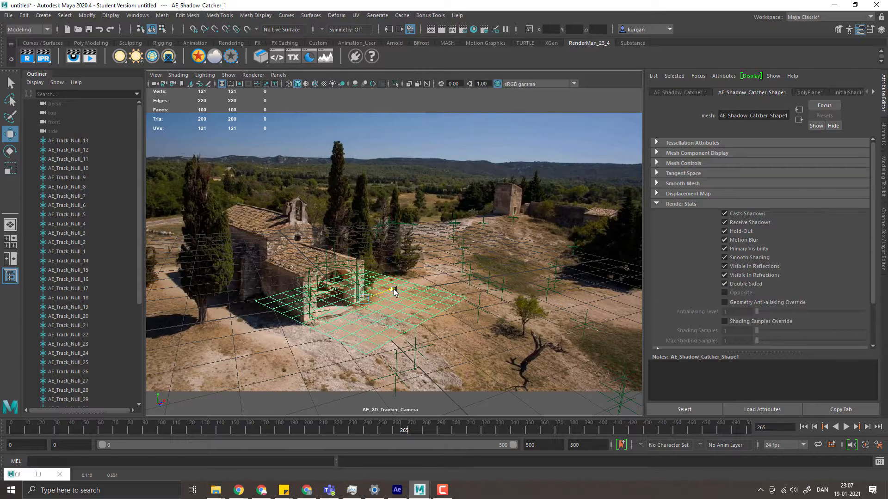
- Play and scrub through the timeline, ending at frame 152, to check the shadow catcher against the ground
{"action": "left_click_drag", "start_coordinate": [395, 426], "coordinate": [731, 401]}
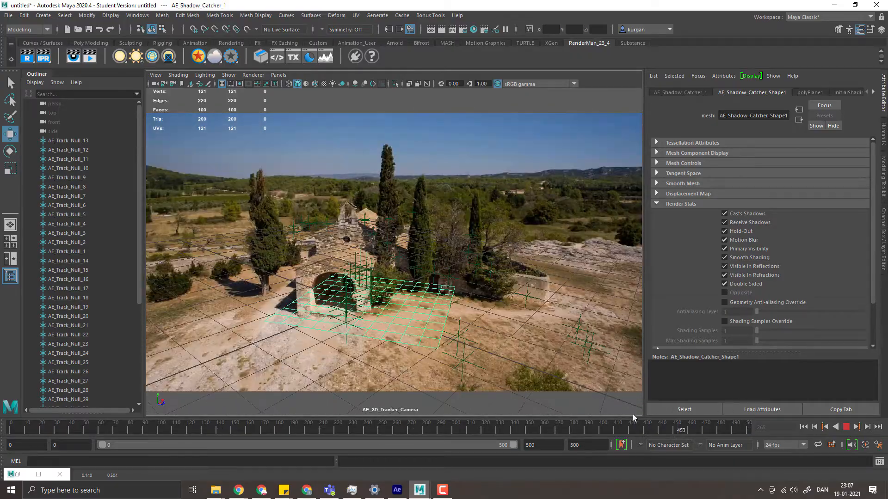
{"action": "left_click_drag", "start_coordinate": [632, 414], "coordinate": [78, 403]}
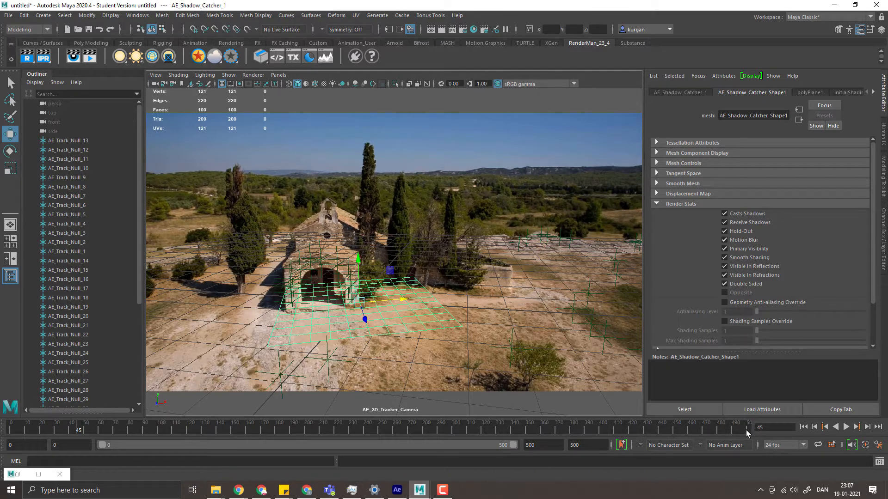
{"action": "key", "text": "alt+v"}
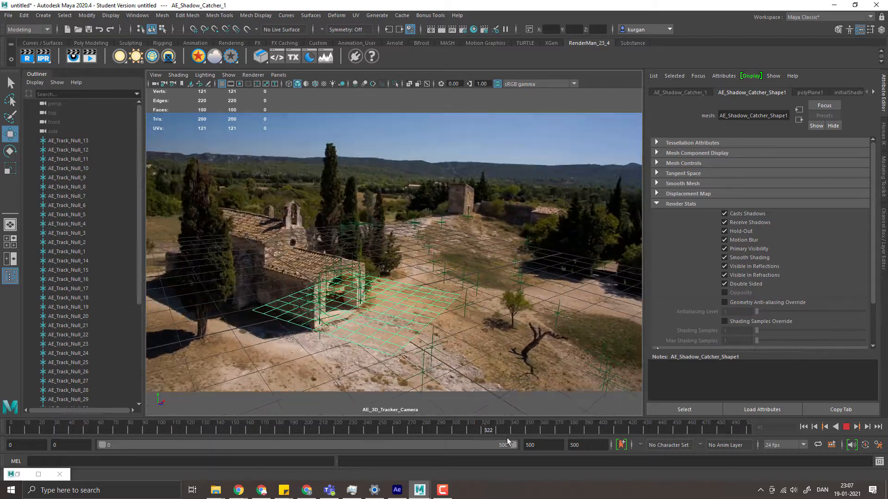
{"action": "left_click_drag", "start_coordinate": [676, 435], "coordinate": [485, 424]}
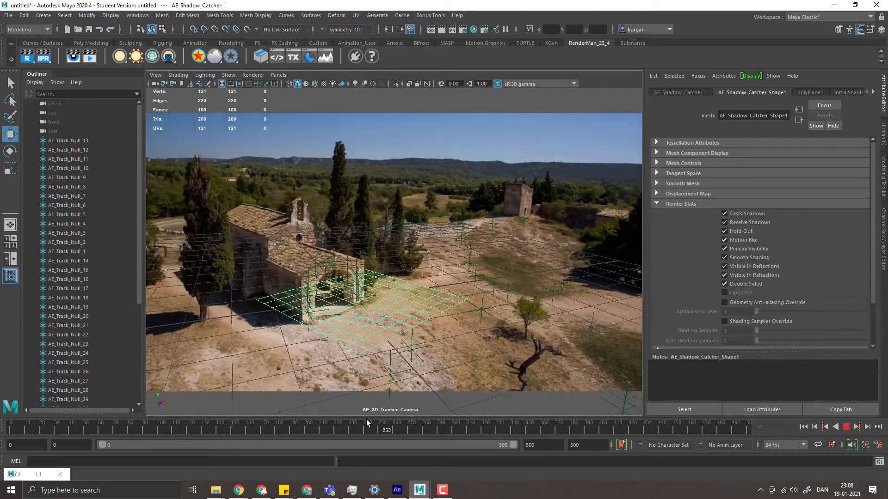
{"action": "left_click_drag", "start_coordinate": [366, 420], "coordinate": [237, 402]}
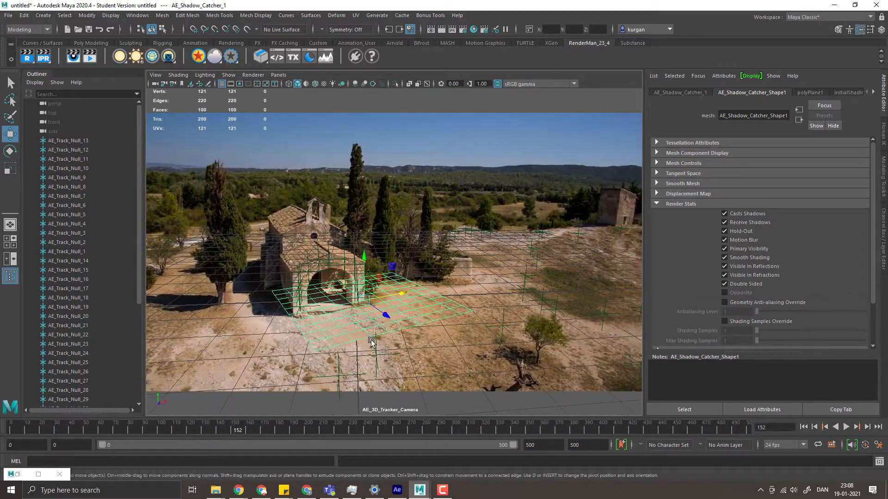
- Try tilting the shadow catcher about 8 degrees around its X axis and undo the rotation
{"action": "key", "text": "e"}
{"action": "left_click_drag", "start_coordinate": [368, 271], "coordinate": [370, 272]}
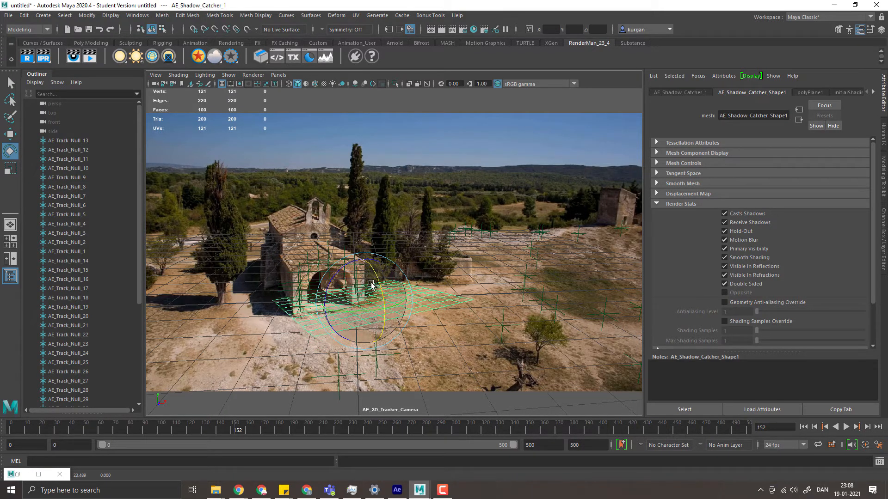
{"action": "key", "text": "ctrl+z"}
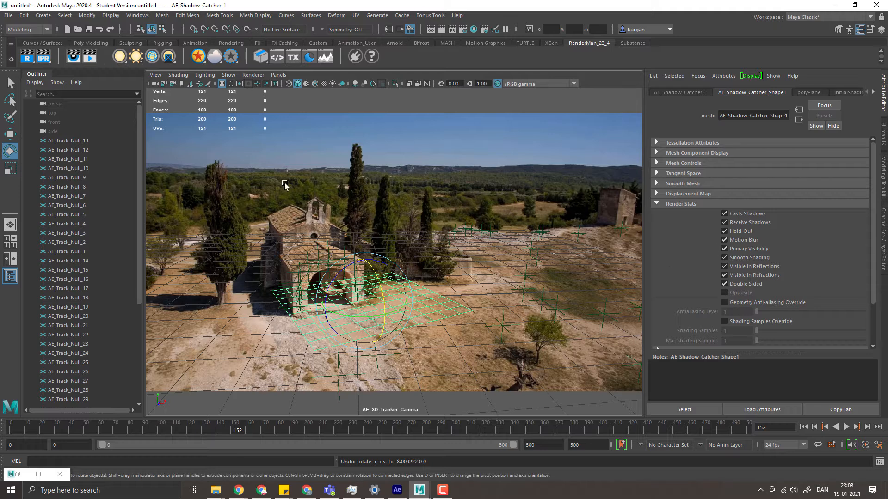
- Select AE_3D_Tracker_Camera to review its camera attributes, and play and scrub the animation to frame 278
{"action": "scroll", "coordinate": [71, 309], "scroll_direction": "down", "scroll_amount": 5}
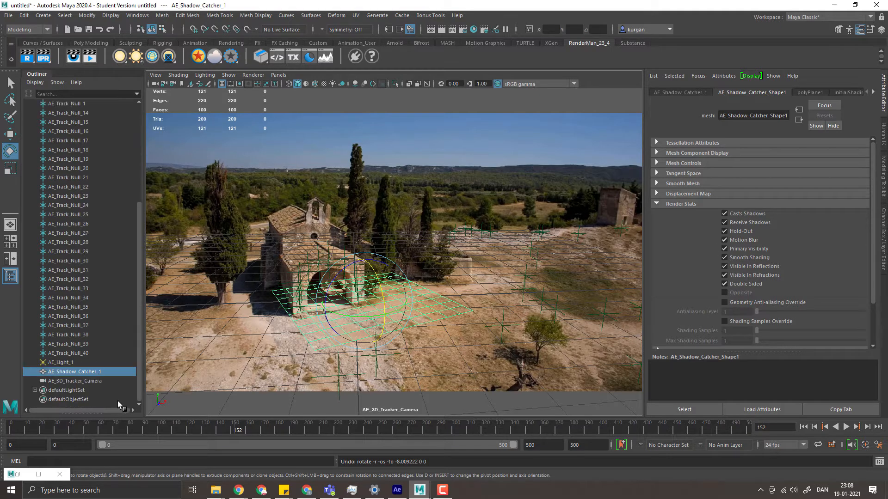
{"action": "left_click", "coordinate": [77, 382]}
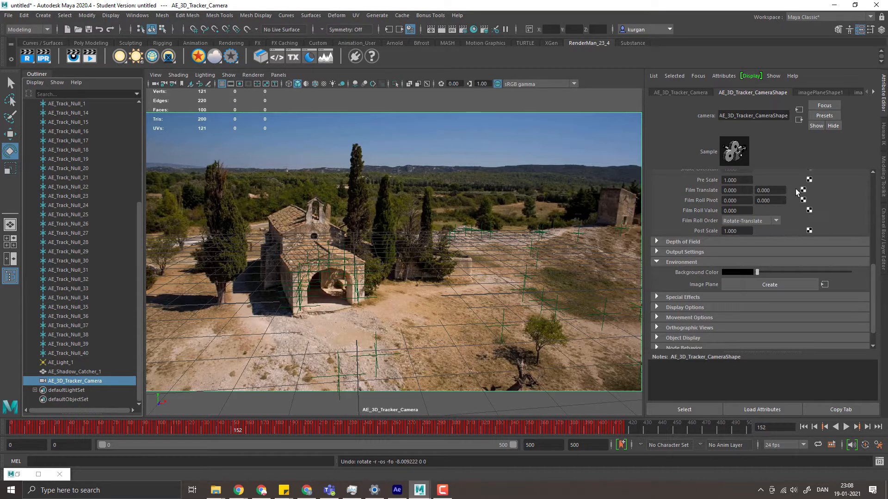
{"action": "scroll", "coordinate": [745, 231], "scroll_direction": "up", "scroll_amount": 5}
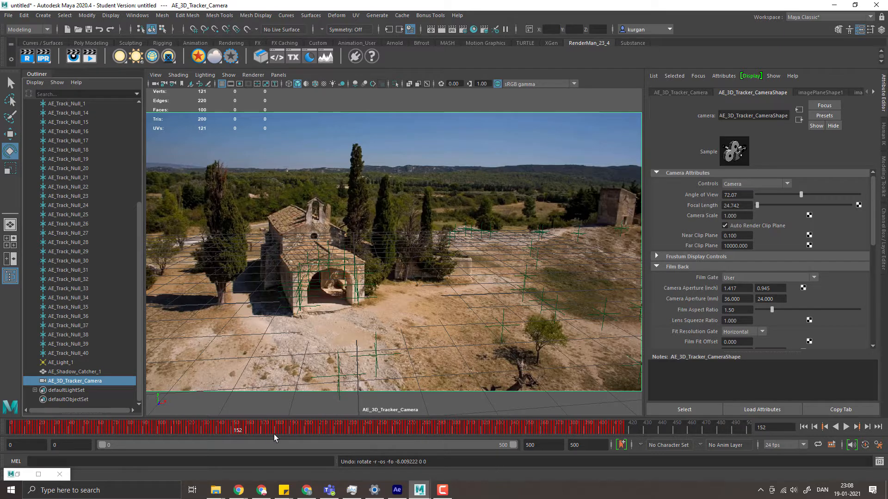
{"action": "key", "text": "alt+v"}
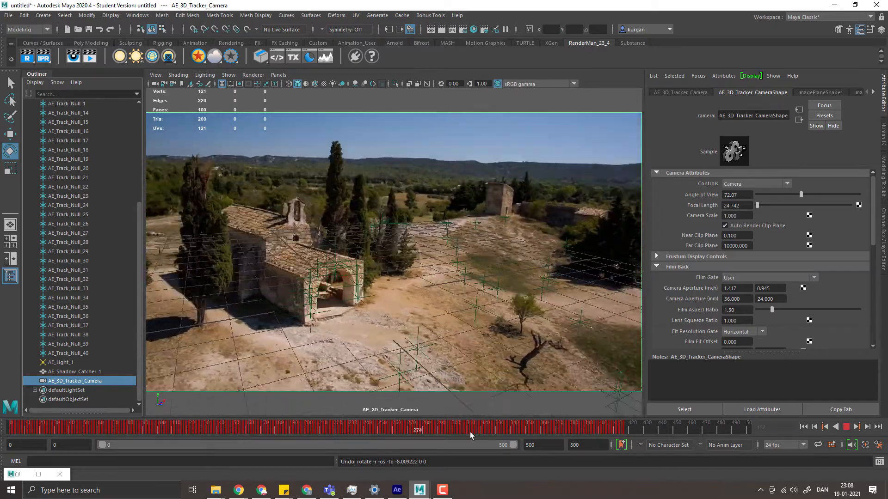
{"action": "left_click_drag", "start_coordinate": [340, 430], "coordinate": [424, 430]}
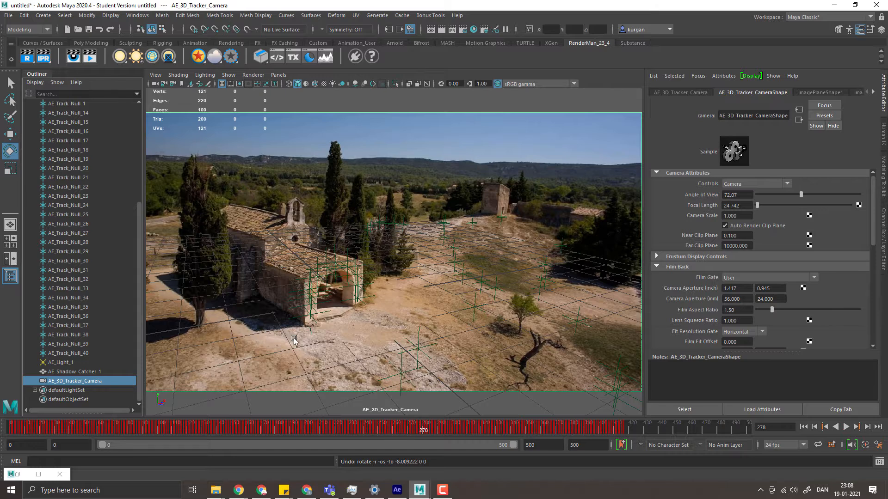
- Select the shadow catcher, play and scrub back to frame 83 to check it, and open its polyPlane1 settings
{"action": "left_click", "coordinate": [346, 339]}
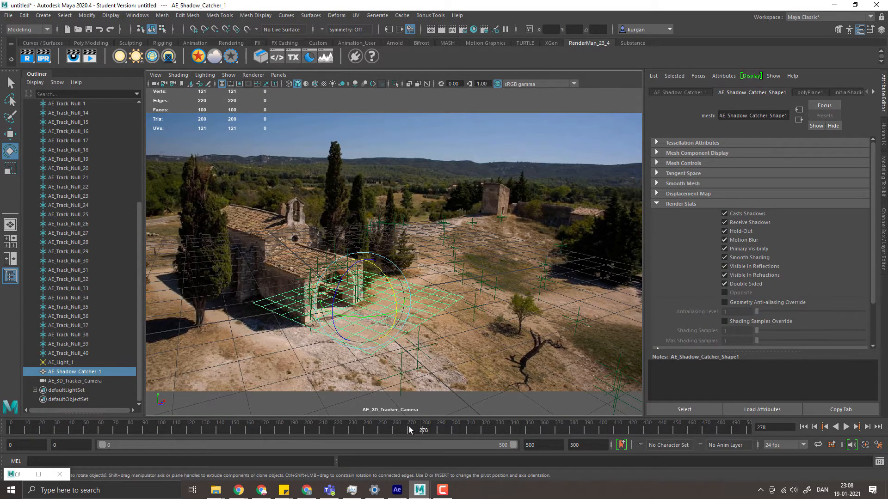
{"action": "key", "text": "alt+v"}
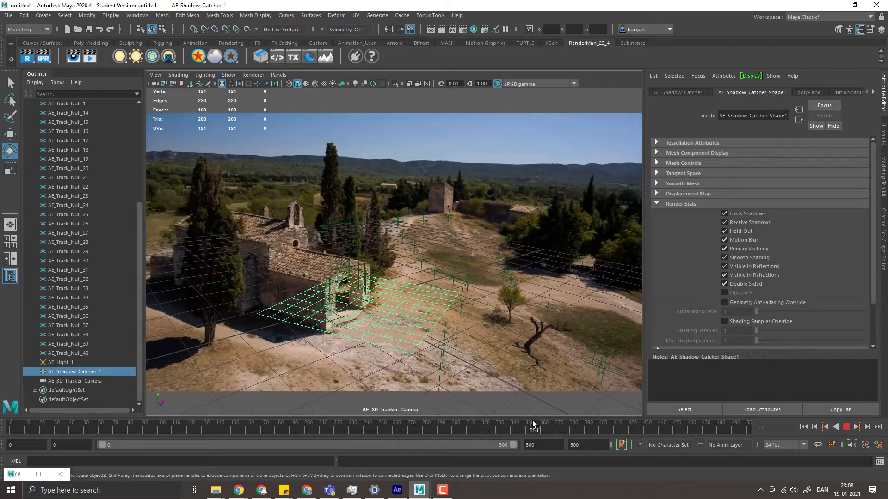
{"action": "left_click_drag", "start_coordinate": [532, 420], "coordinate": [132, 376]}
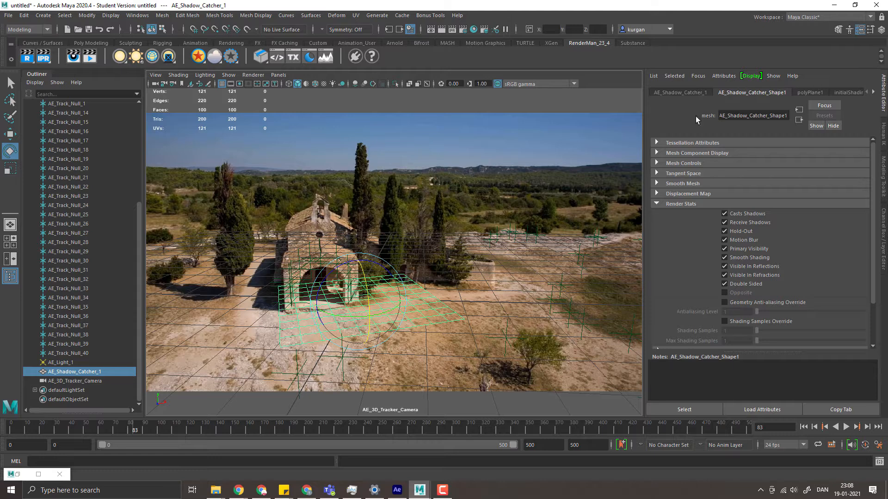
{"action": "left_click", "coordinate": [815, 92]}
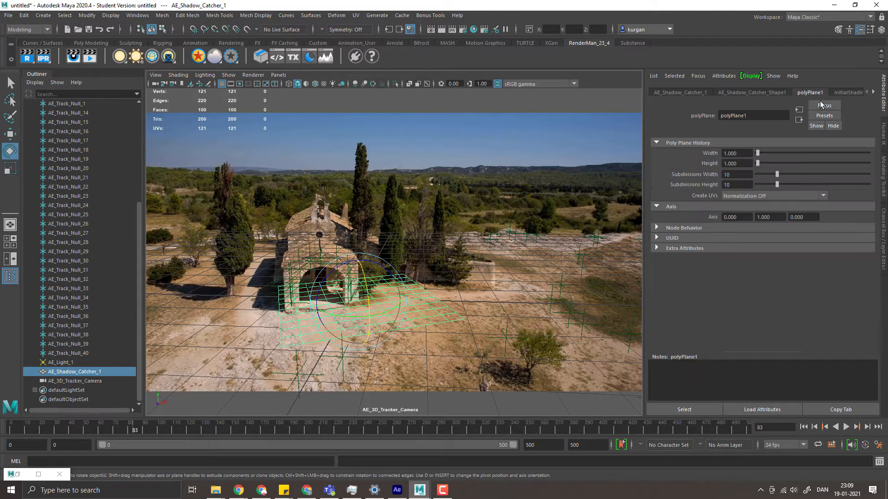
- Set the shadow catcher plane's width and height subdivisions to 5 and deselect it to check the ground
{"action": "double_click", "coordinate": [736, 175]}
{"action": "type", "text": "5"}
{"action": "key", "text": "Tab"}
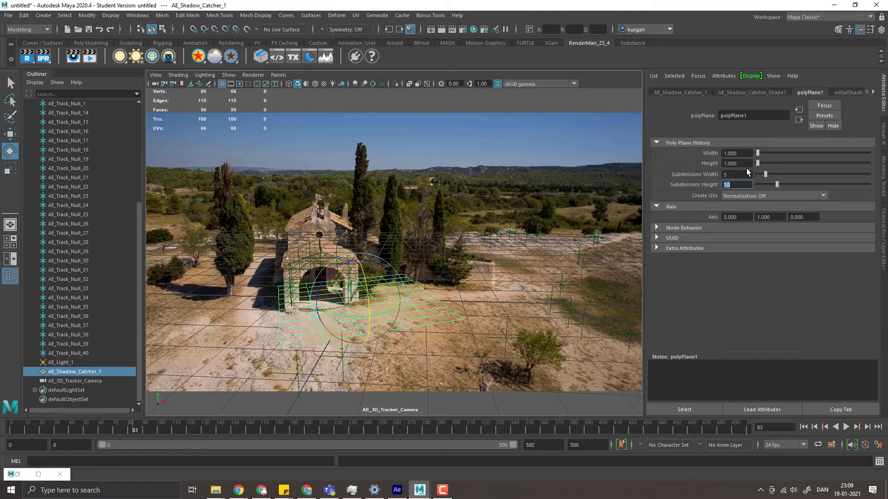
{"action": "type", "text": "5"}
{"action": "key", "text": "Tab"}
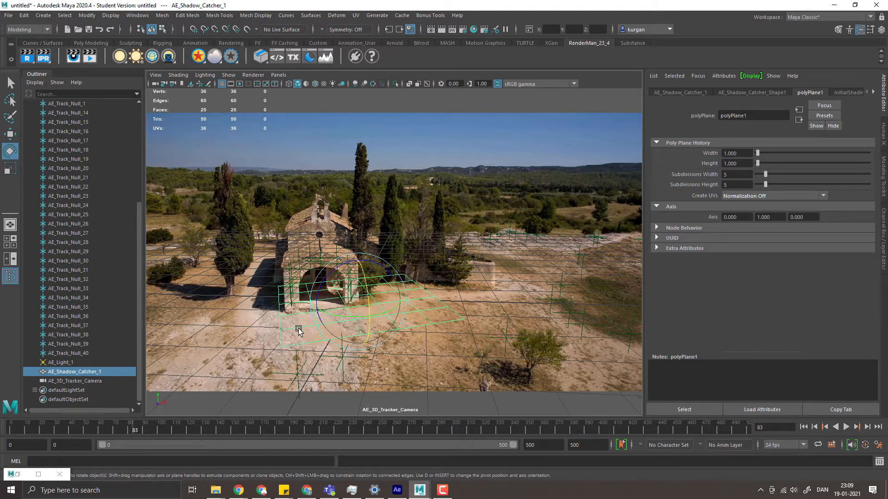
{"action": "left_click", "coordinate": [455, 328]}
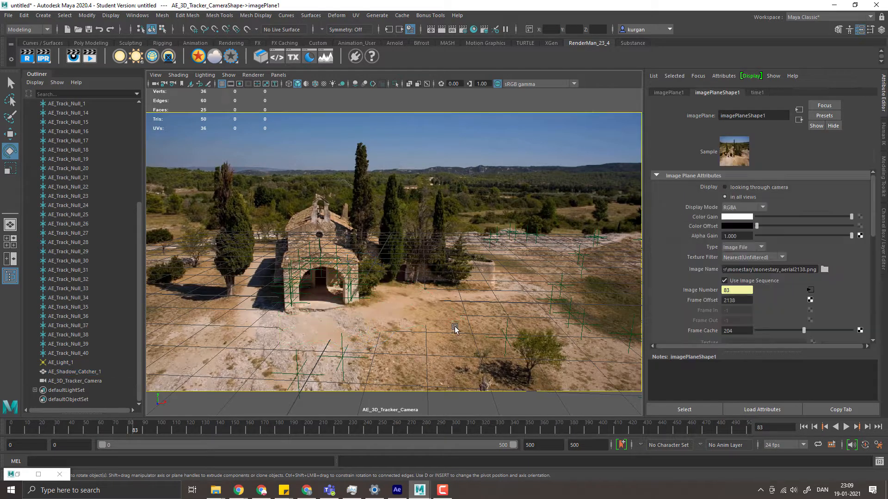
- Reselect the shadow catcher and set its polyPlane1 width and height subdivisions to 4
{"action": "left_click", "coordinate": [368, 316]}
{"action": "key", "text": "w"}
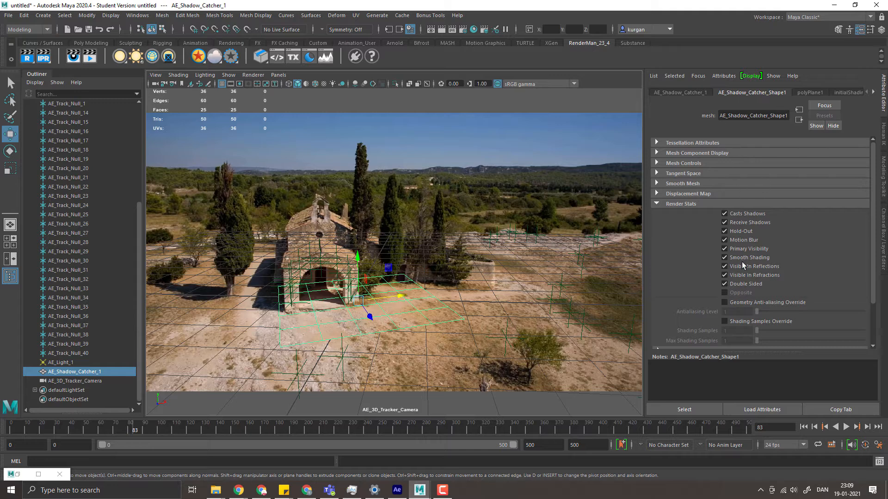
{"action": "left_click", "coordinate": [807, 92]}
{"action": "left_click", "coordinate": [730, 175]}
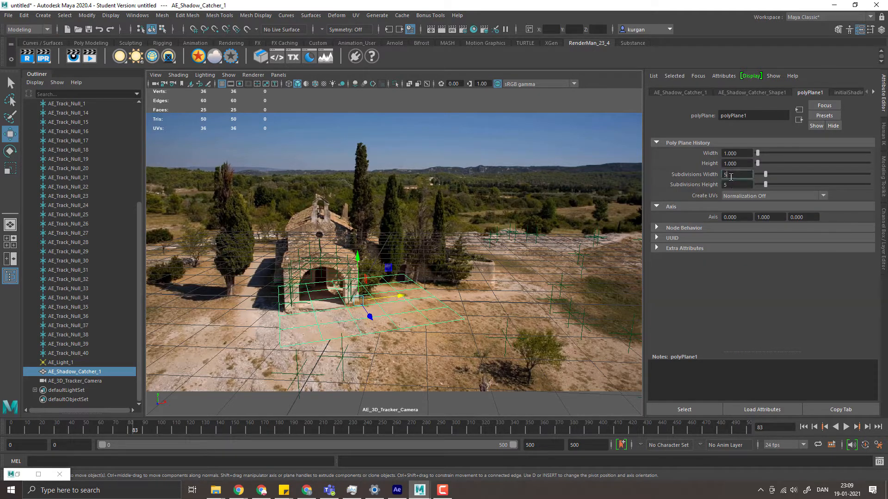
{"action": "type", "text": "4"}
{"action": "key", "text": "Tab"}
{"action": "type", "text": "4"}
{"action": "key", "text": "Return"}
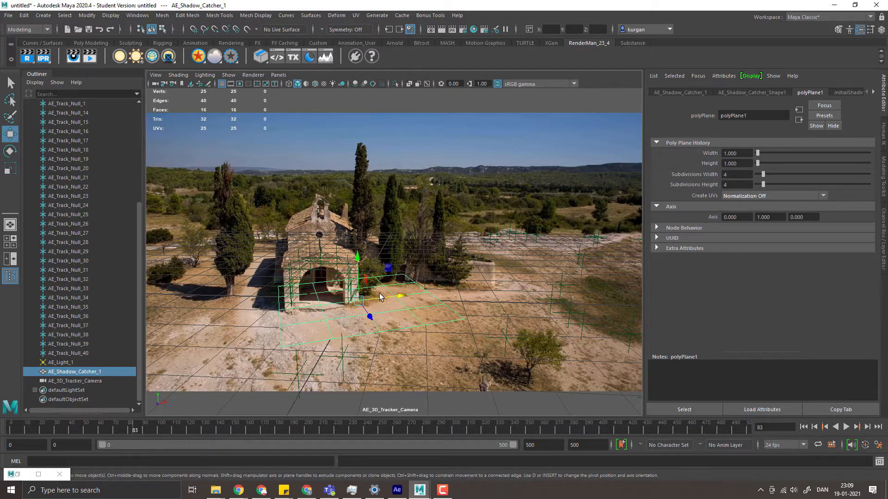
- Nudge the shadow catcher slightly forward, rotate it slightly around its vertical axis, and scrub the timeline to frame 99 to check it
{"action": "left_click_drag", "start_coordinate": [368, 313], "coordinate": [366, 316]}
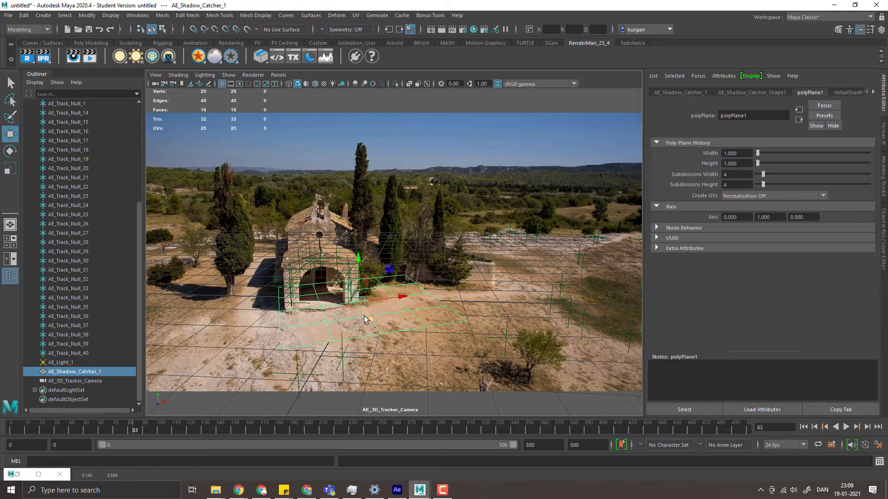
{"action": "key", "text": "e"}
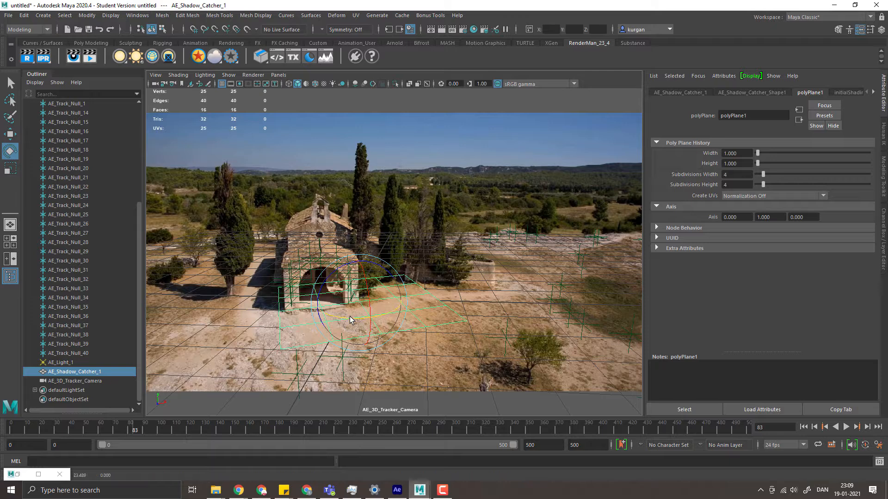
{"action": "left_click_drag", "start_coordinate": [350, 319], "coordinate": [348, 319]}
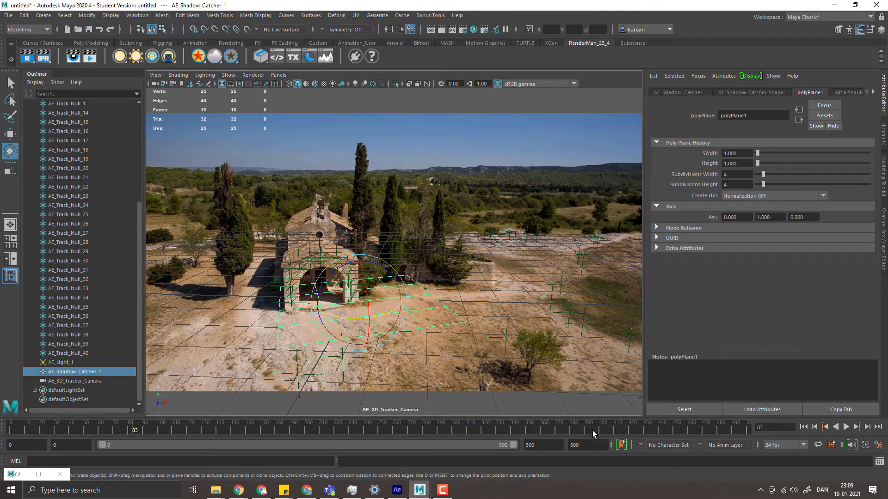
{"action": "left_click_drag", "start_coordinate": [592, 431], "coordinate": [158, 341]}
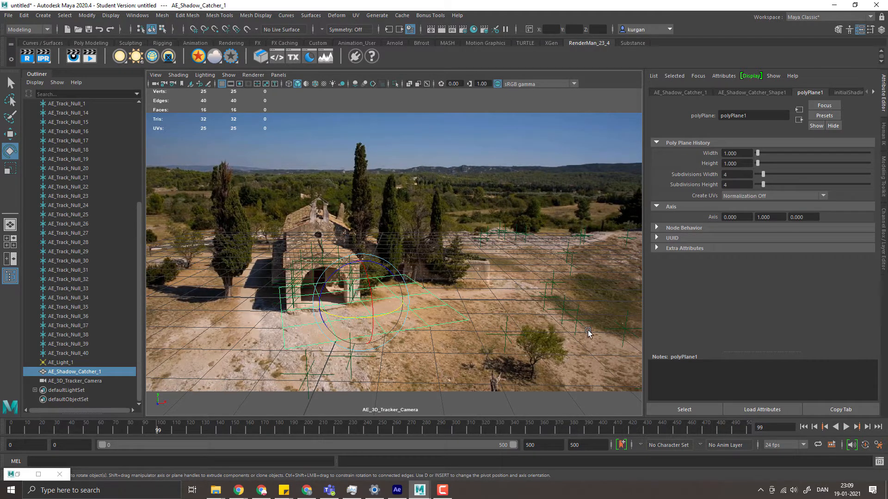
- Scale all AE_Track_Null locators down together to about 0.091 and scrub the timeline to frame 309
{"action": "left_click", "coordinate": [76, 351]}
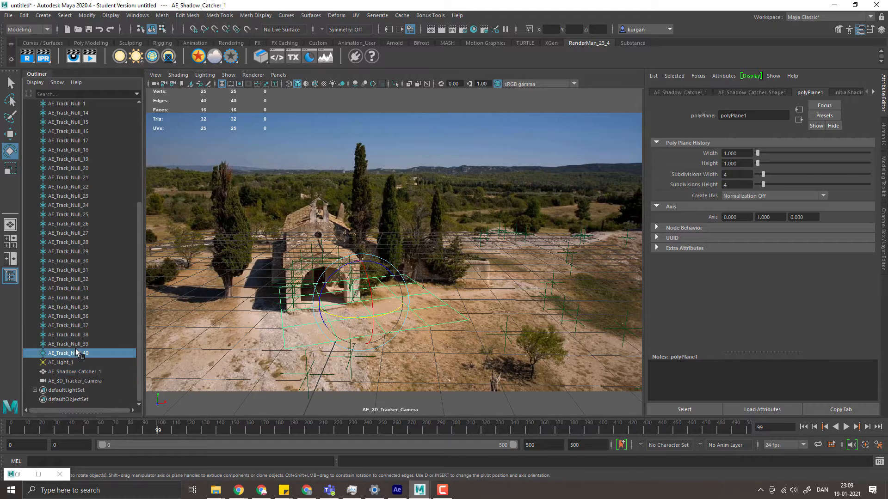
{"action": "scroll", "coordinate": [68, 298], "scroll_direction": "up", "scroll_amount": 5}
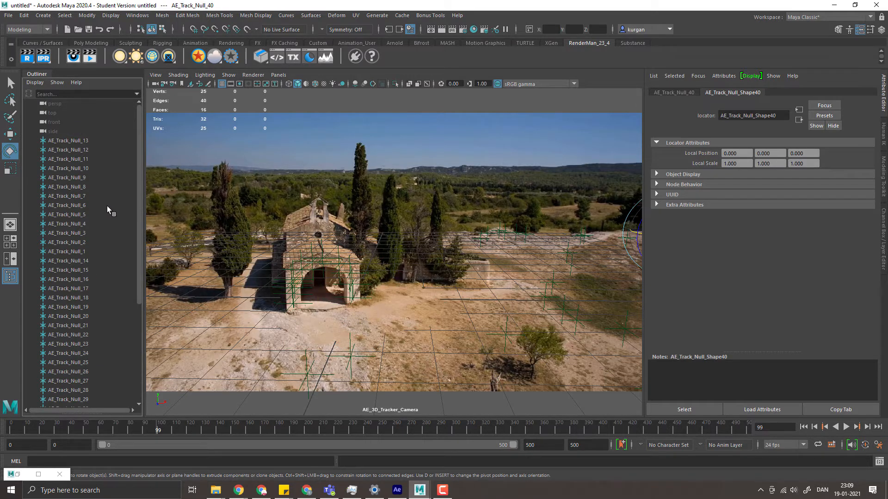
{"action": "left_click", "coordinate": [71, 140], "text": "shift"}
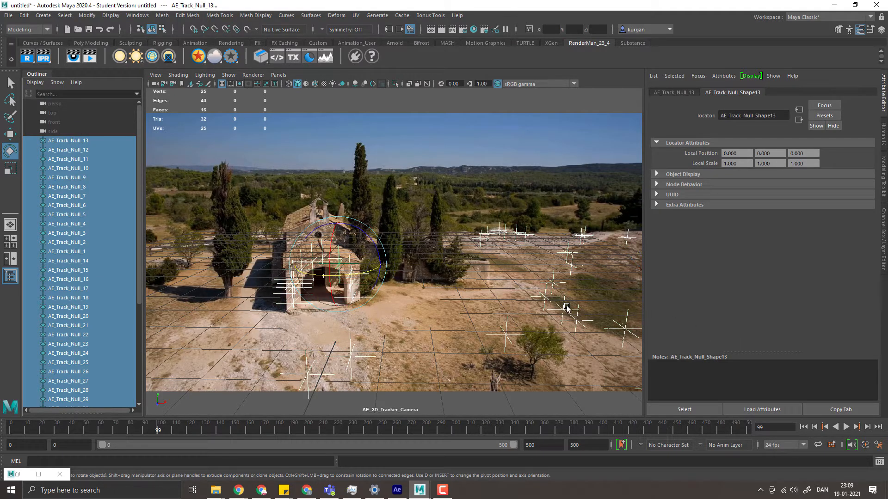
{"action": "key", "text": "r"}
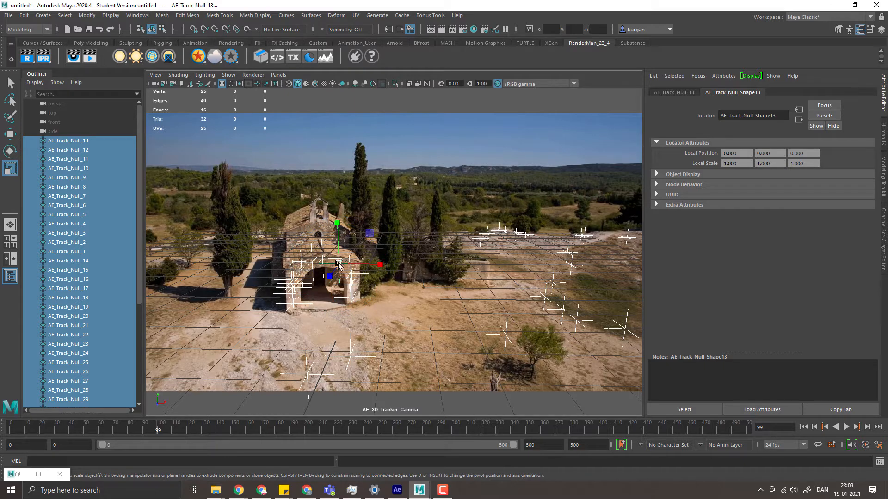
{"action": "left_click_drag", "start_coordinate": [338, 262], "coordinate": [310, 264]}
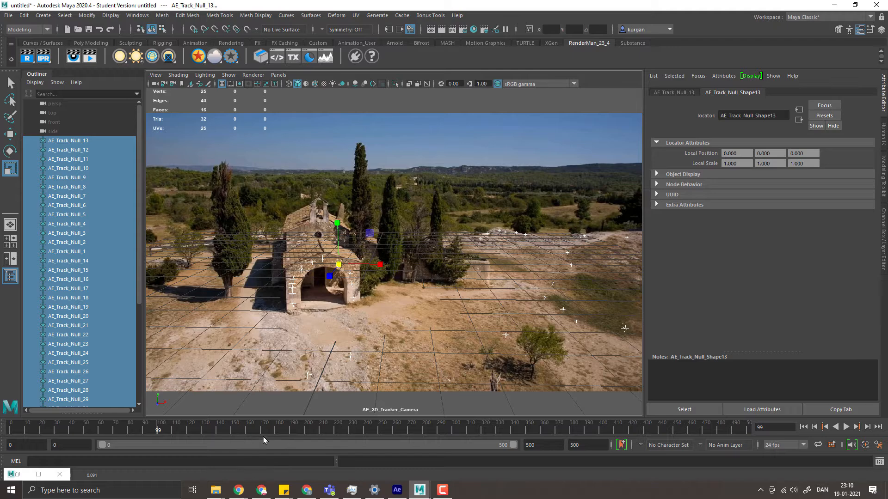
{"action": "mouse_move", "coordinate": [371, 430]}
{"action": "left_mouse_down"}
{"action": "mouse_move", "coordinate": [571, 427]}
{"action": "mouse_move", "coordinate": [540, 438]}
{"action": "mouse_move", "coordinate": [466, 429]}
{"action": "left_mouse_up"}
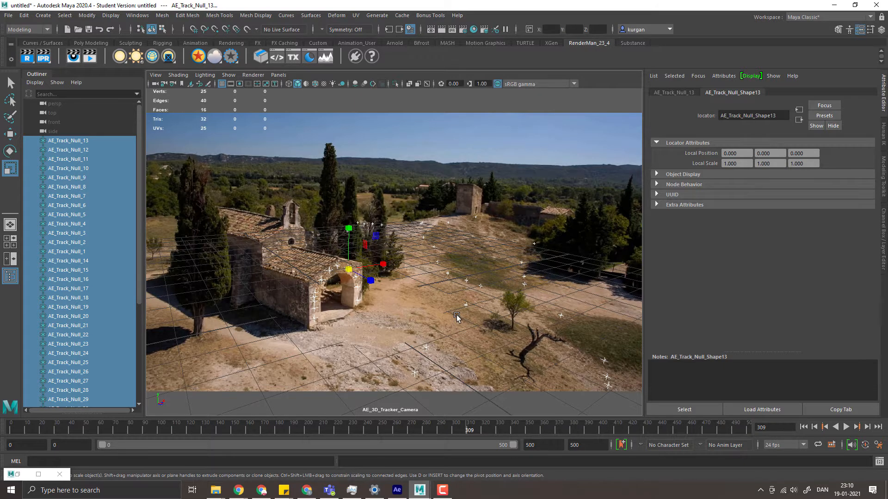
- Switch the viewport to the persp view and examine the layout of the track nulls from above
{"action": "key", "text": "space"}
{"action": "left_click_drag", "start_coordinate": [458, 319], "coordinate": [457, 290]}
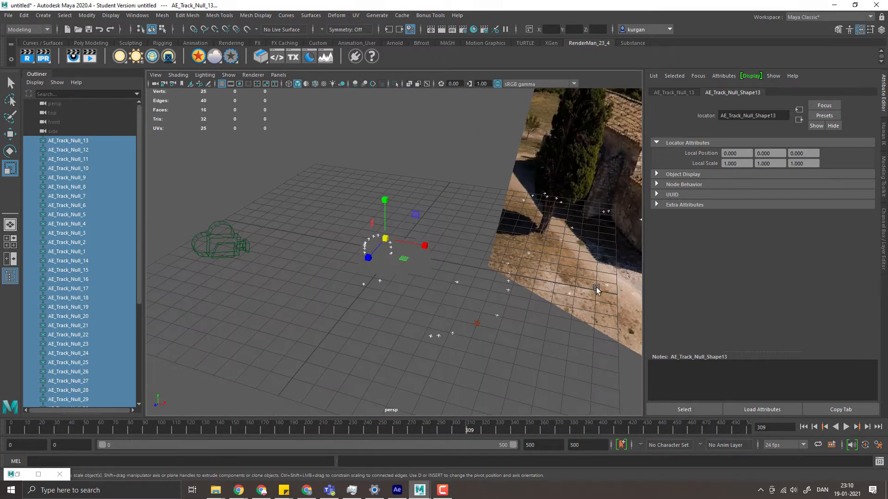
{"action": "left_click_drag", "start_coordinate": [407, 240], "coordinate": [382, 192]}
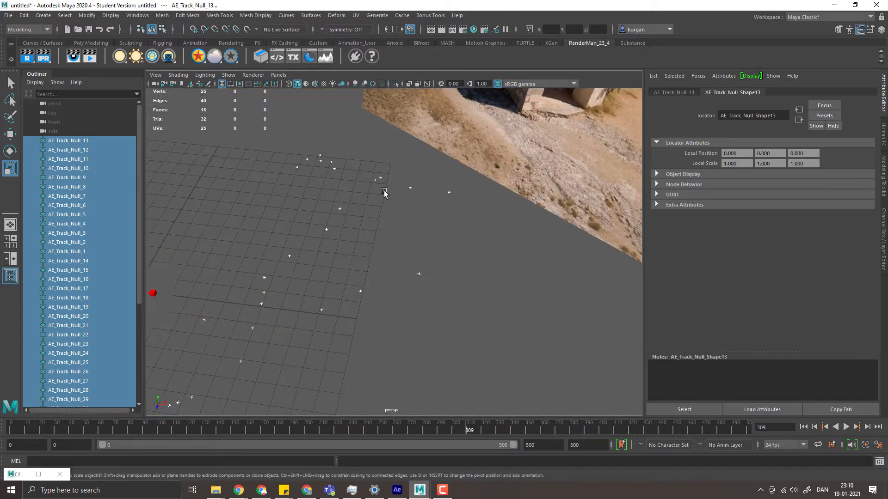
{"action": "left_click_drag", "start_coordinate": [403, 226], "coordinate": [376, 246]}
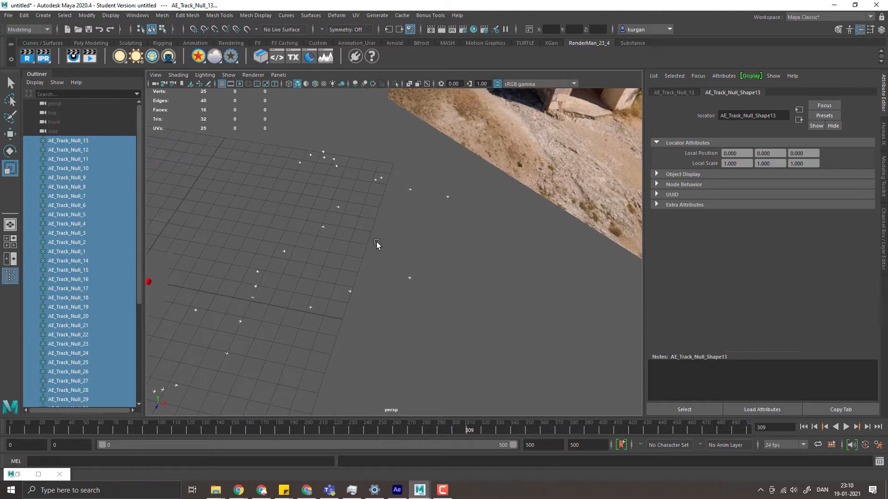
- Draw a polygon with Create Polygon, snapping its points one after another to the track nulls along the ground
{"action": "left_click", "coordinate": [217, 15]}
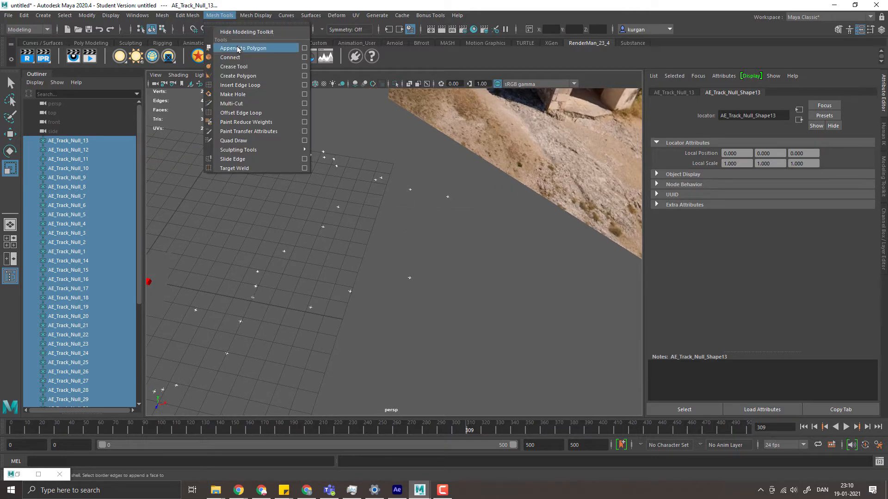
{"action": "left_click", "coordinate": [237, 76]}
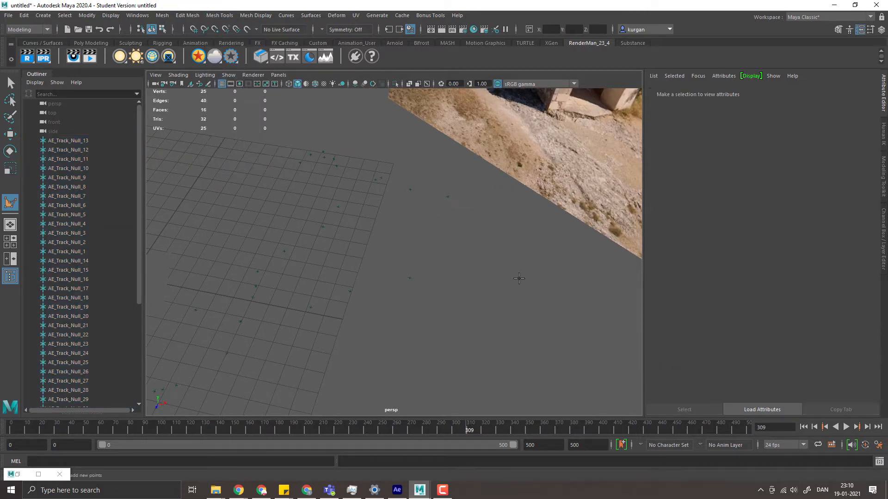
{"action": "key", "text": "v"}
{"action": "left_click", "coordinate": [411, 190]}
{"action": "left_click", "coordinate": [377, 180]}
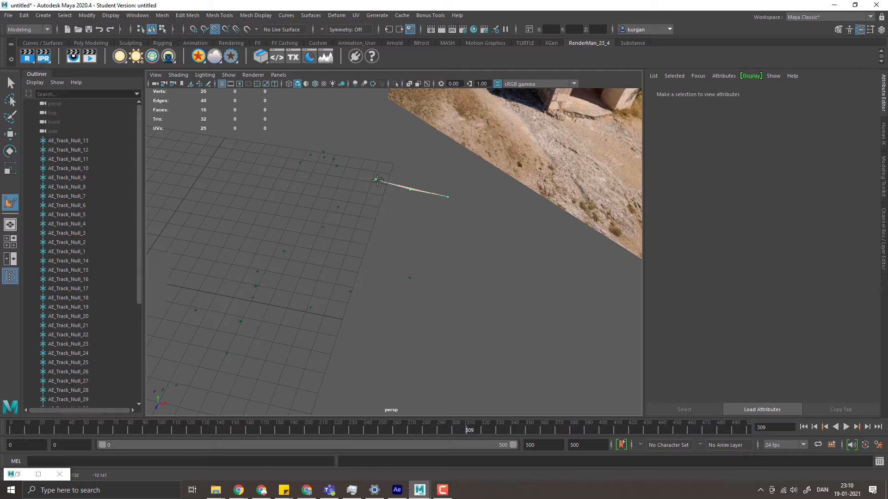
{"action": "left_click", "coordinate": [382, 178]}
{"action": "left_click", "coordinate": [338, 207]}
{"action": "left_click", "coordinate": [323, 228]}
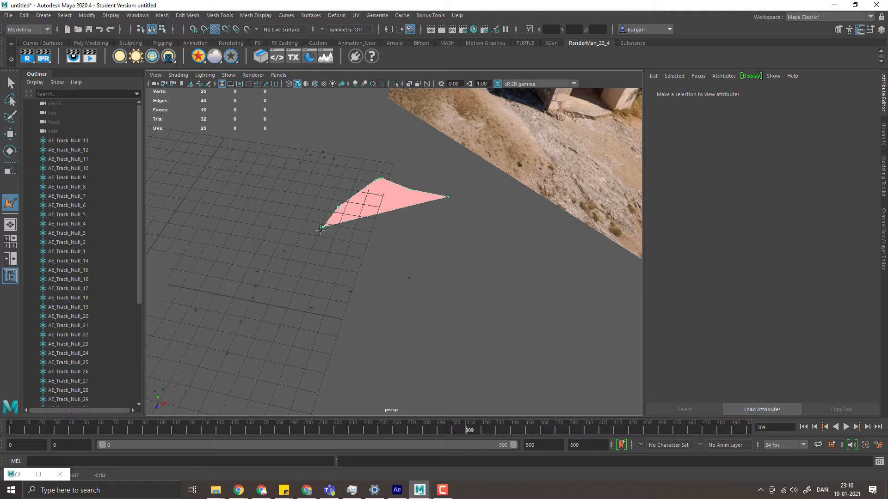
{"action": "left_click", "coordinate": [284, 251]}
{"action": "left_click", "coordinate": [258, 272]}
{"action": "left_click", "coordinate": [256, 288]}
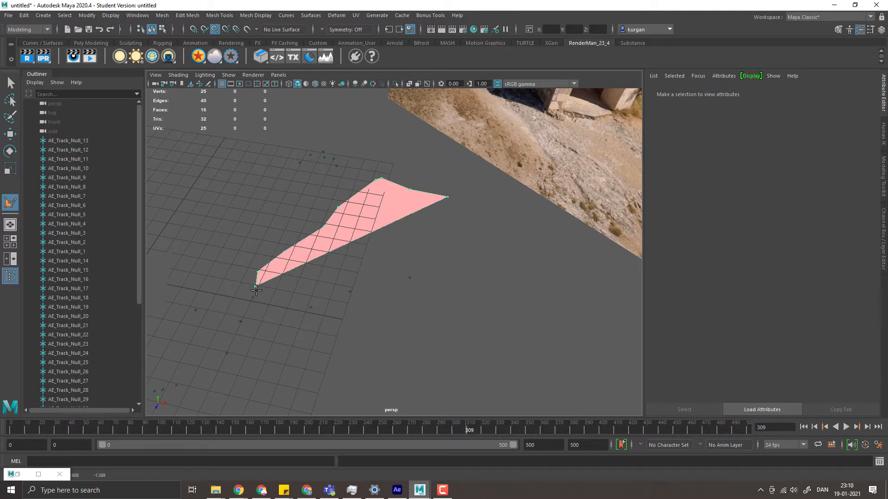
{"action": "left_click", "coordinate": [252, 299]}
{"action": "left_click", "coordinate": [240, 321]}
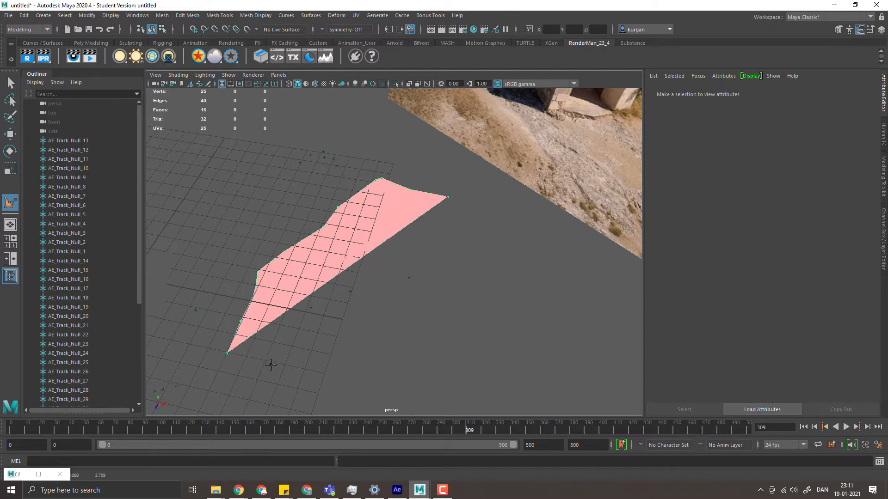
- Look through AE_3D_Tracker_Camera to compare the unfinished polygon with the footage
{"action": "mouse_move", "coordinate": [268, 365]}
{"action": "left_mouse_down"}
{"action": "mouse_move", "coordinate": [383, 282]}
{"action": "mouse_move", "coordinate": [421, 230]}
{"action": "left_mouse_up"}
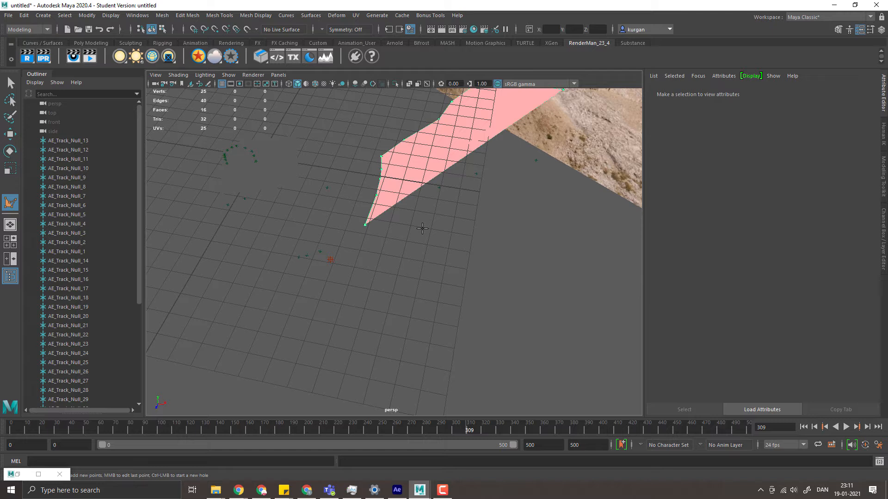
{"action": "left_click", "coordinate": [278, 75]}
{"action": "mouse_move", "coordinate": [324, 84]}
{"action": "left_click", "coordinate": [391, 86]}
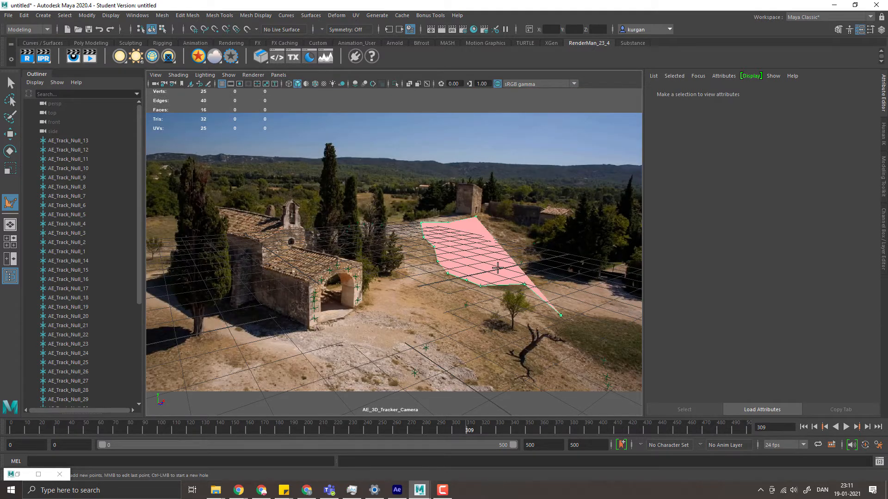
- Undo back past the polygon, the frame change and the scaling of the track nulls
{"action": "key", "text": "ctrl+z"}
{"action": "key", "text": "ctrl+z"}
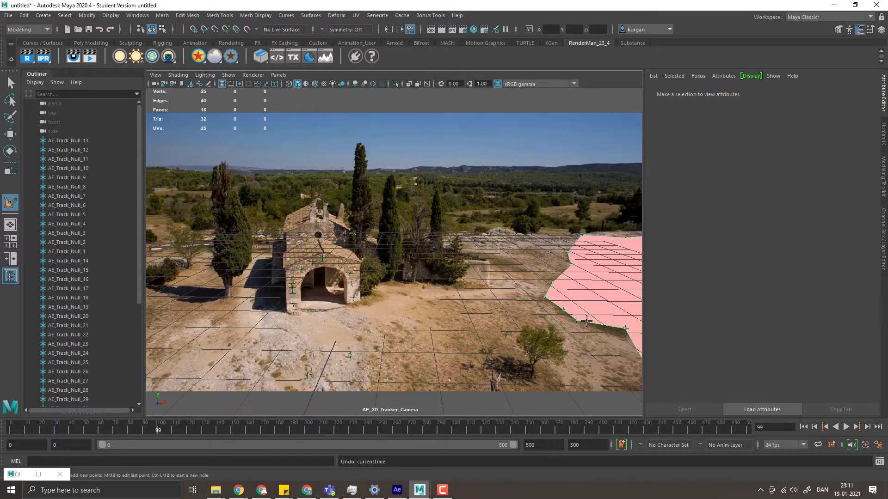
{"action": "key", "text": "ctrl+z"}
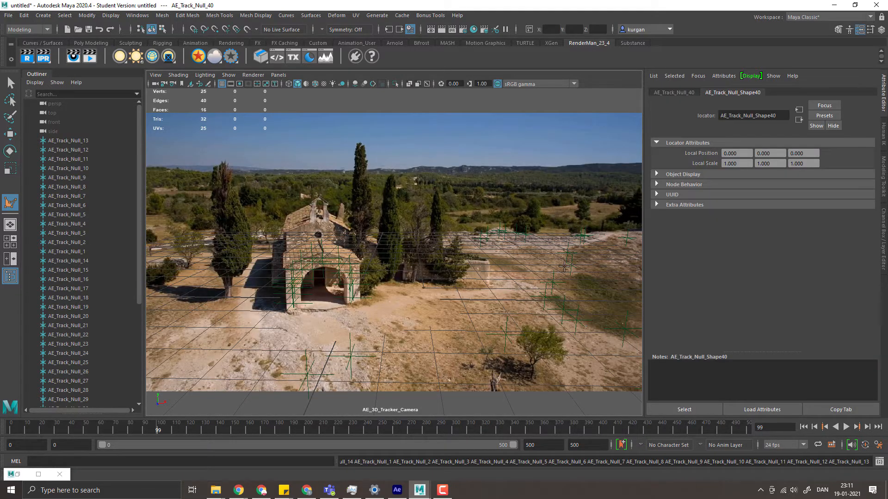
- Look through the persp camera and view the track nulls from above
{"action": "left_click", "coordinate": [278, 75]}
{"action": "mouse_move", "coordinate": [319, 84]}
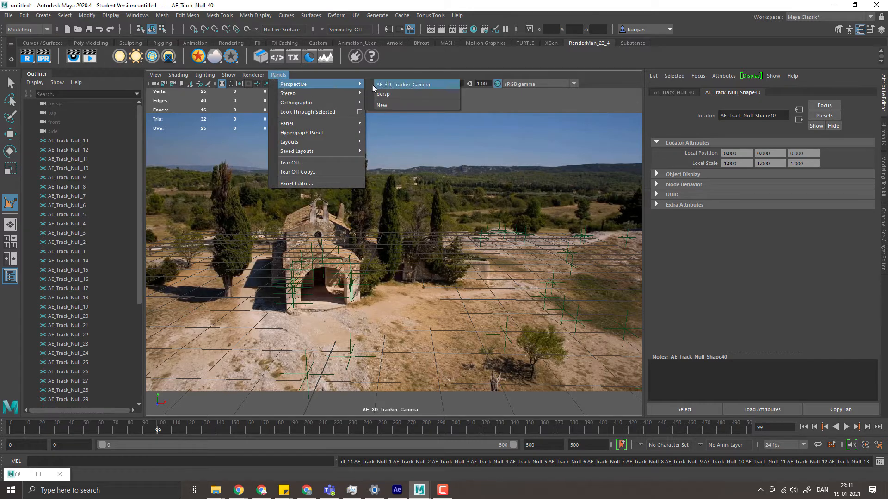
{"action": "left_click", "coordinate": [382, 94]}
{"action": "left_click_drag", "start_coordinate": [534, 232], "coordinate": [390, 207]}
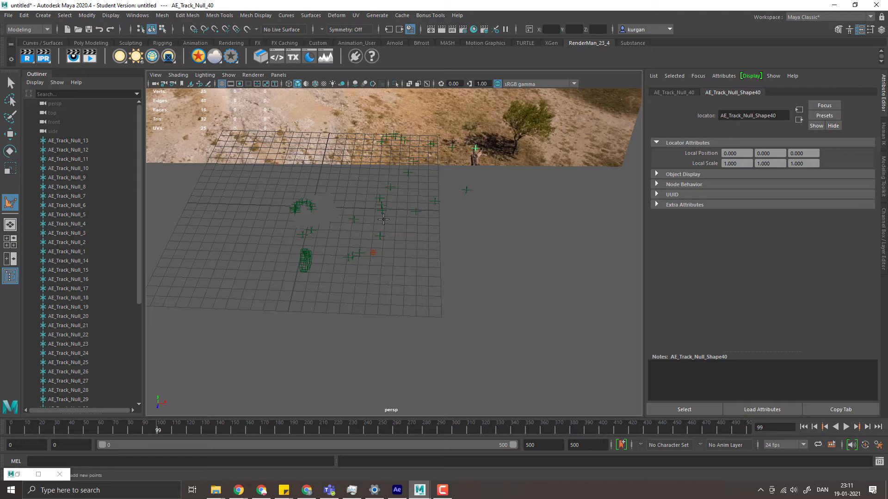
- Leave the active polygon tool and redo the scaling of the AE_Track_Null locators
{"action": "key", "text": "q"}
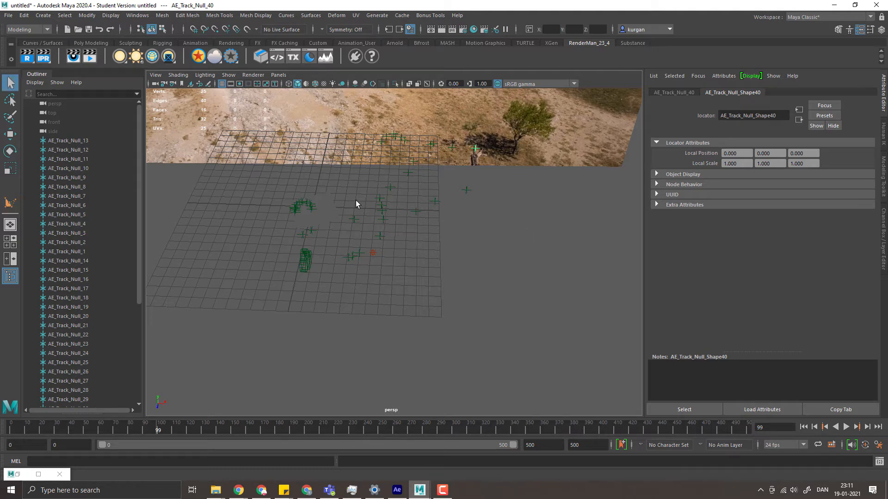
{"action": "key", "text": "shift+z"}
{"action": "key", "text": "shift+z"}
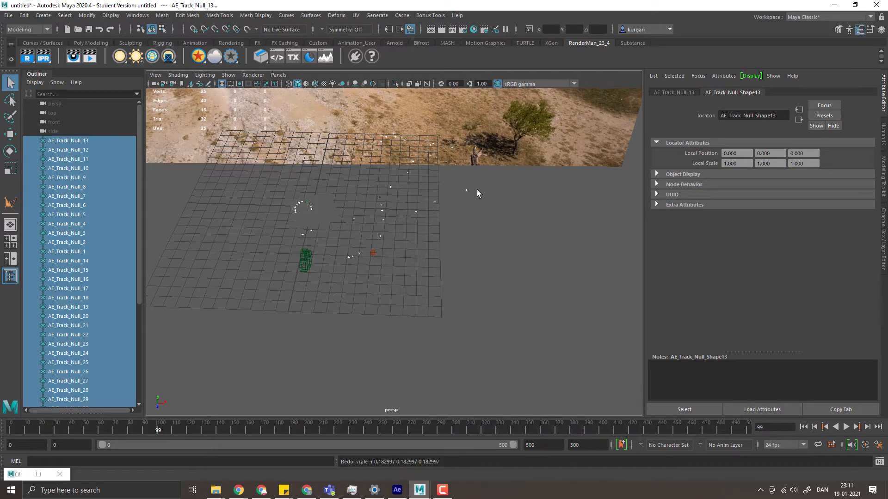
{"action": "left_click_drag", "start_coordinate": [476, 190], "coordinate": [490, 255]}
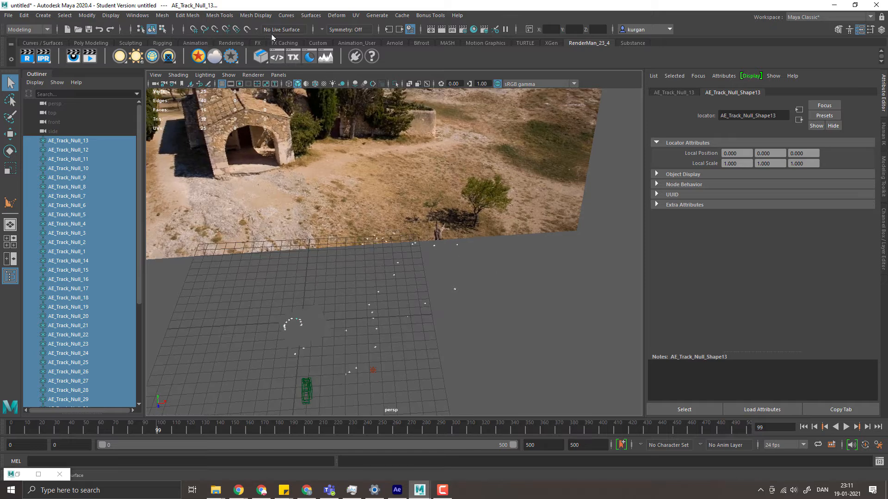
{"action": "left_click", "coordinate": [279, 75]}
{"action": "mouse_move", "coordinate": [315, 84]}
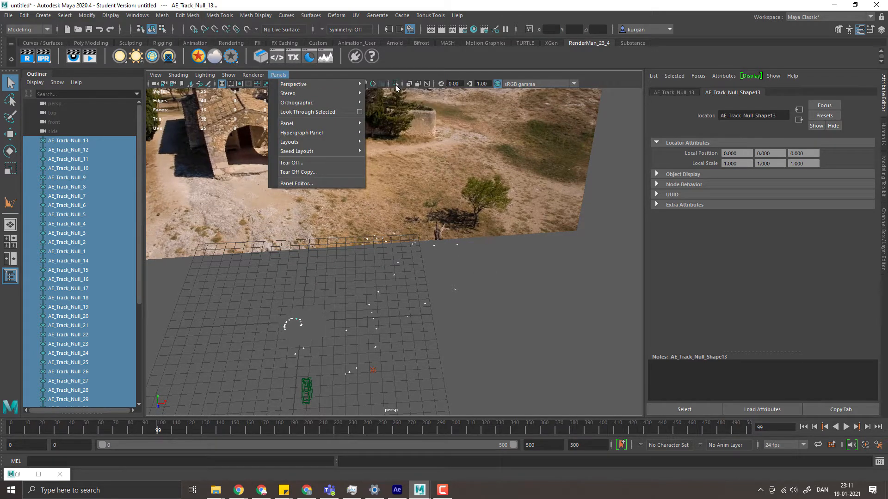
{"action": "left_click", "coordinate": [396, 84]}
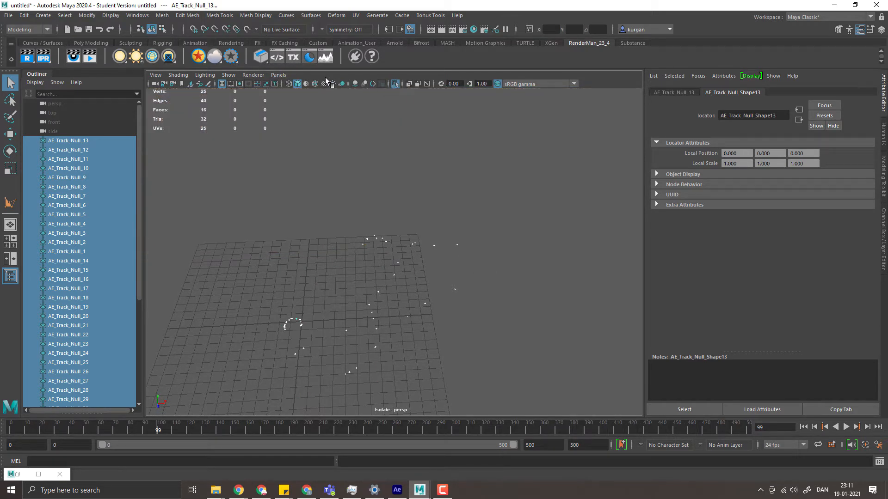
{"action": "left_click", "coordinate": [393, 84]}
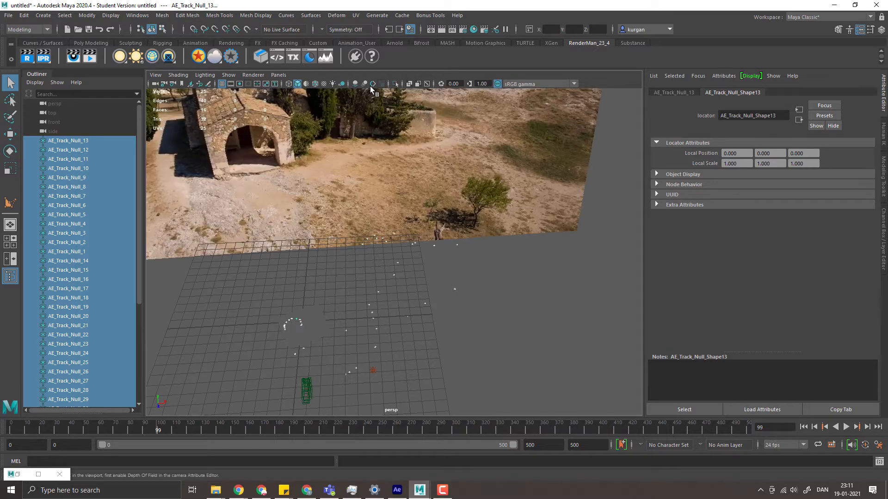
- Look through AE_3D_Tracker_Camera and go to frame 263
{"action": "left_click", "coordinate": [276, 75]}
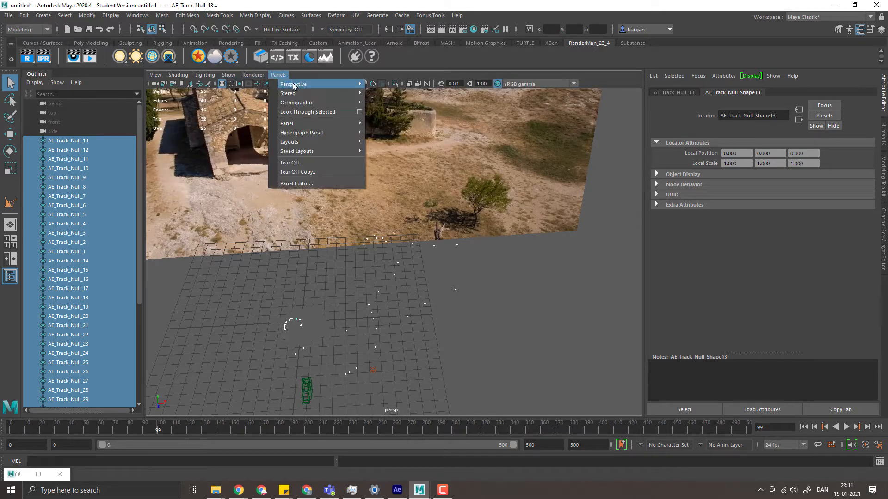
{"action": "mouse_move", "coordinate": [300, 84]}
{"action": "left_click", "coordinate": [407, 85]}
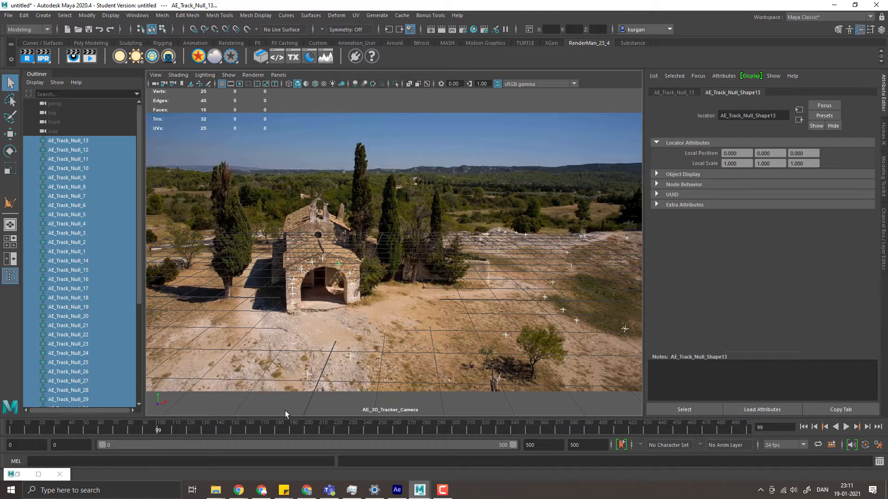
{"action": "left_click_drag", "start_coordinate": [157, 430], "coordinate": [400, 437]}
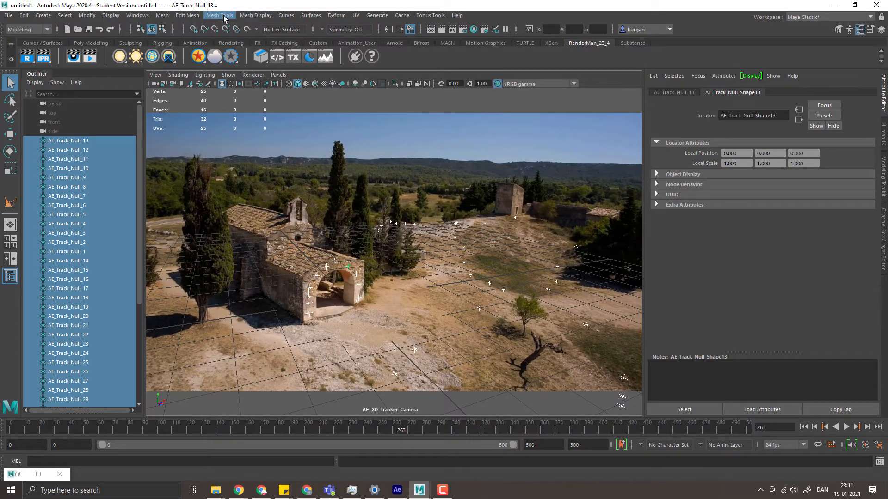
- Start a ground polygon with Create Polygon, snapping points to the track nulls from the tower's base down the chapel side of the grassy slope
{"action": "left_click", "coordinate": [209, 15]}
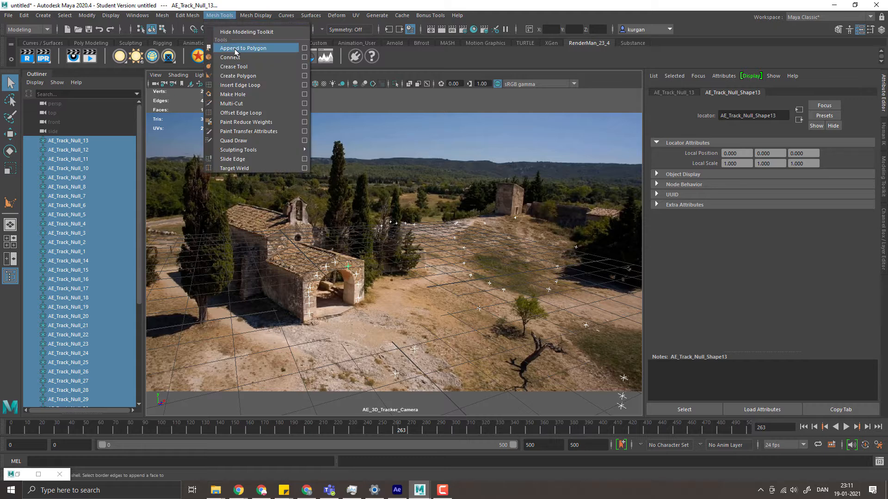
{"action": "left_click", "coordinate": [234, 141]}
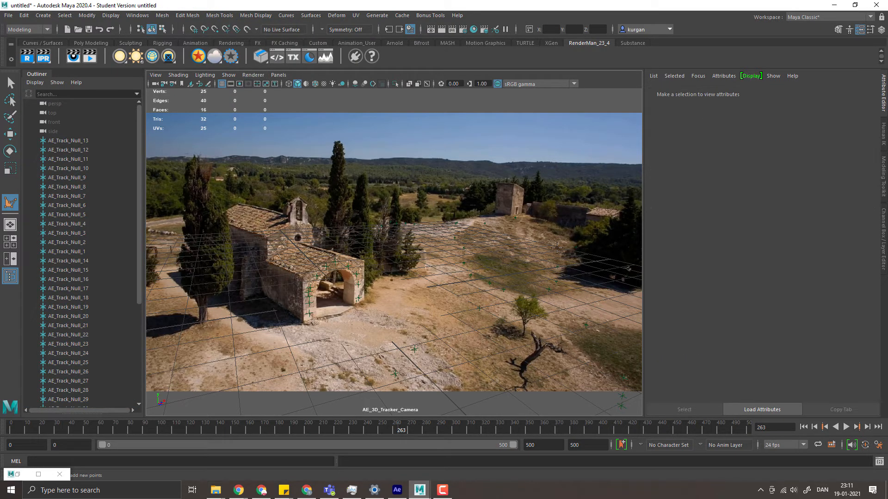
{"action": "left_click", "coordinate": [515, 217]}
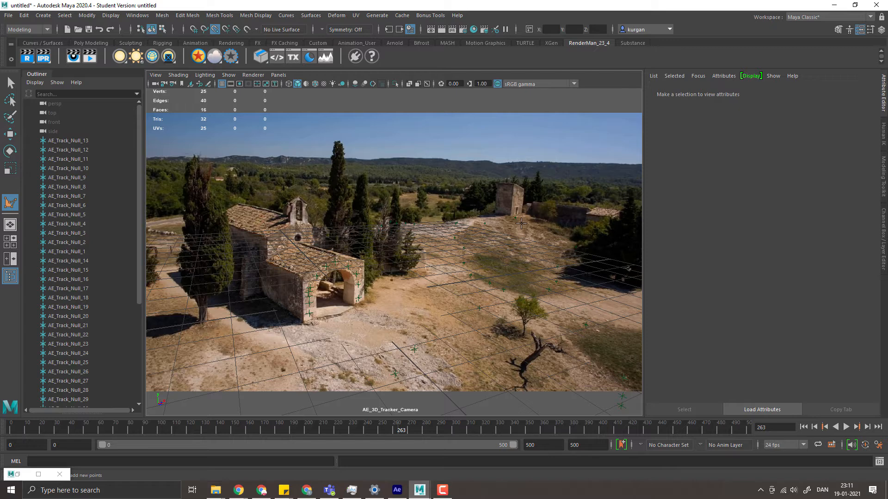
{"action": "left_click", "coordinate": [485, 223]}
{"action": "left_click", "coordinate": [454, 238]}
{"action": "left_click", "coordinate": [463, 248]}
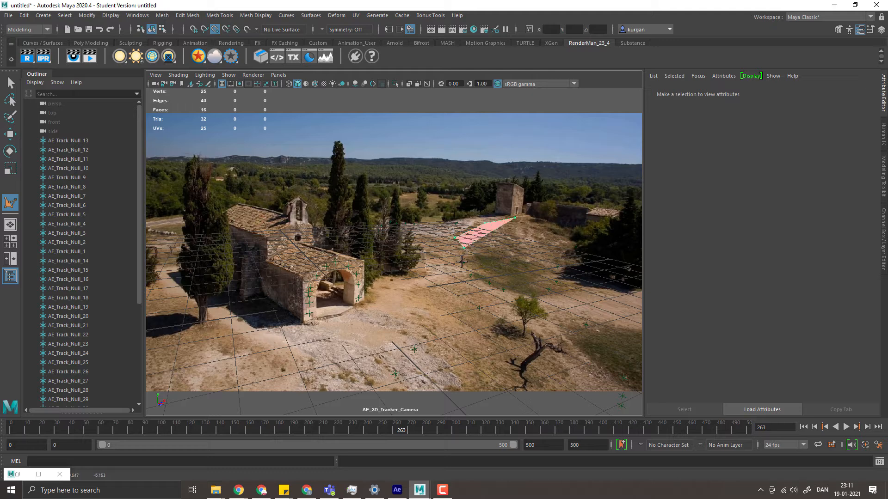
{"action": "left_click", "coordinate": [464, 263]}
{"action": "left_click", "coordinate": [470, 275]}
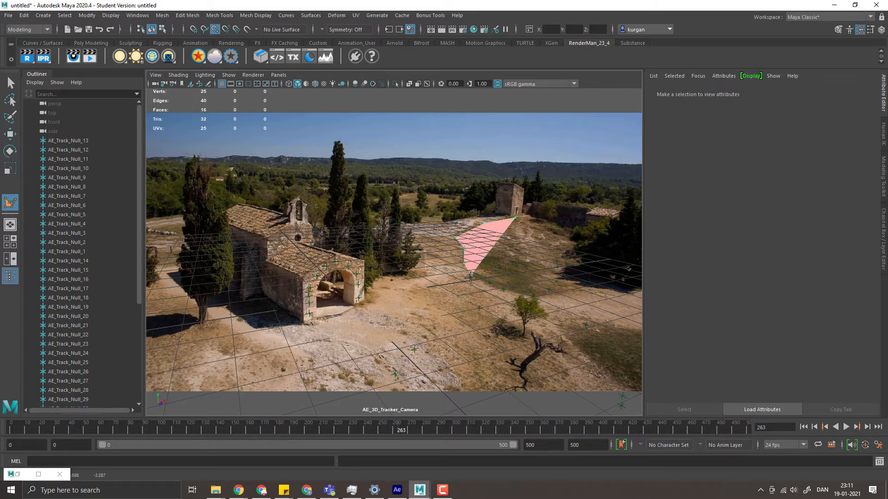
{"action": "left_click", "coordinate": [487, 281]}
{"action": "left_click", "coordinate": [503, 290]}
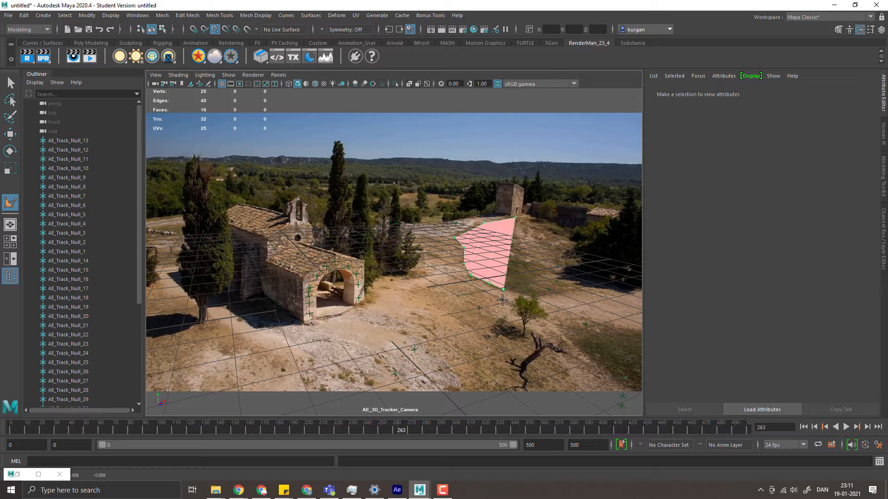
- Continue the polygon outline over the foreground track nulls, then back up the slope's far side toward the tower
{"action": "left_click", "coordinate": [479, 308]}
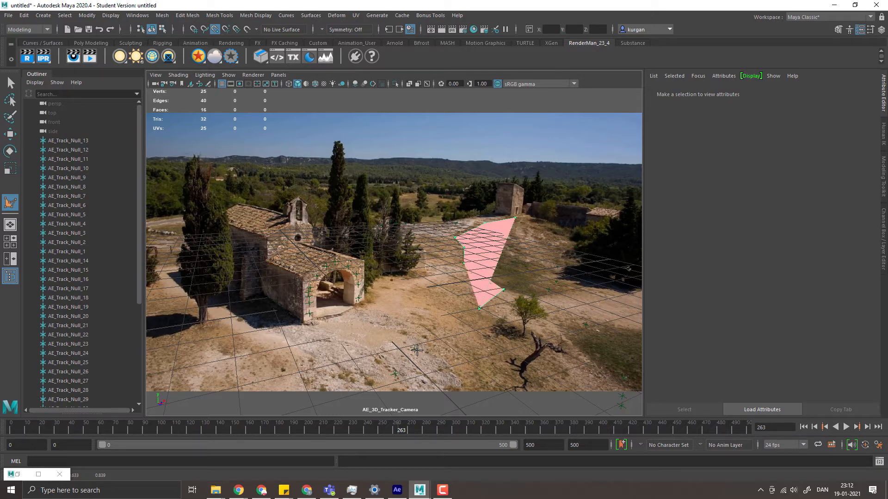
{"action": "left_click", "coordinate": [414, 349]}
{"action": "left_click", "coordinate": [396, 376]}
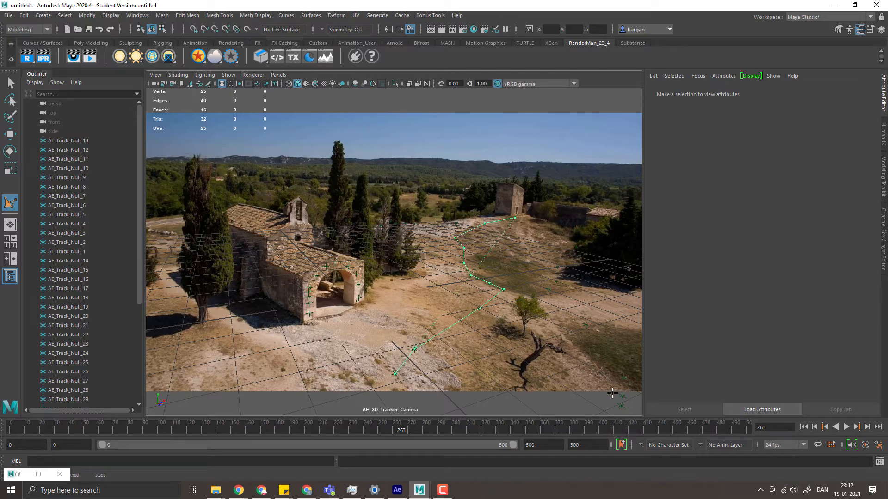
{"action": "key", "text": "v"}
{"action": "left_click", "coordinate": [620, 406]}
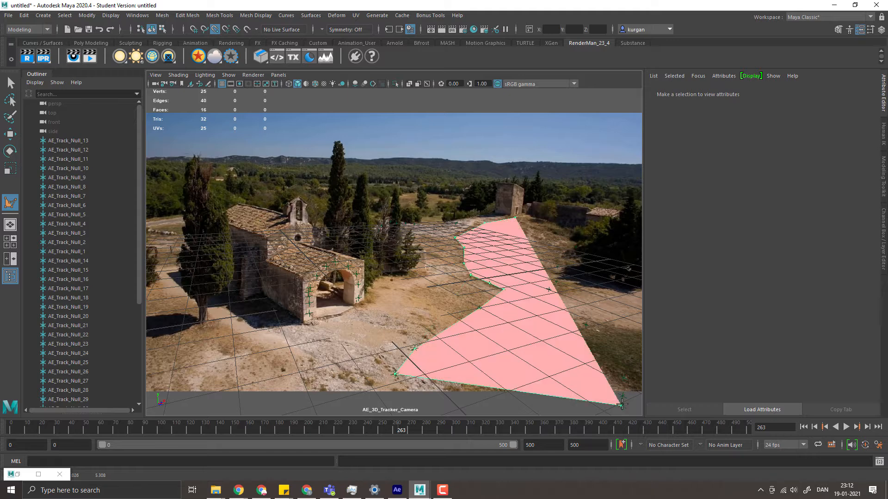
{"action": "left_click", "coordinate": [585, 325]}
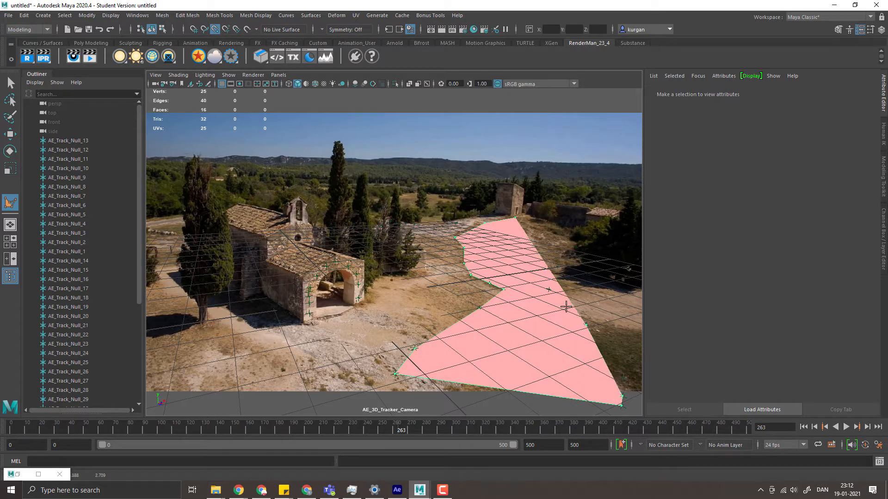
{"action": "left_click", "coordinate": [549, 289]}
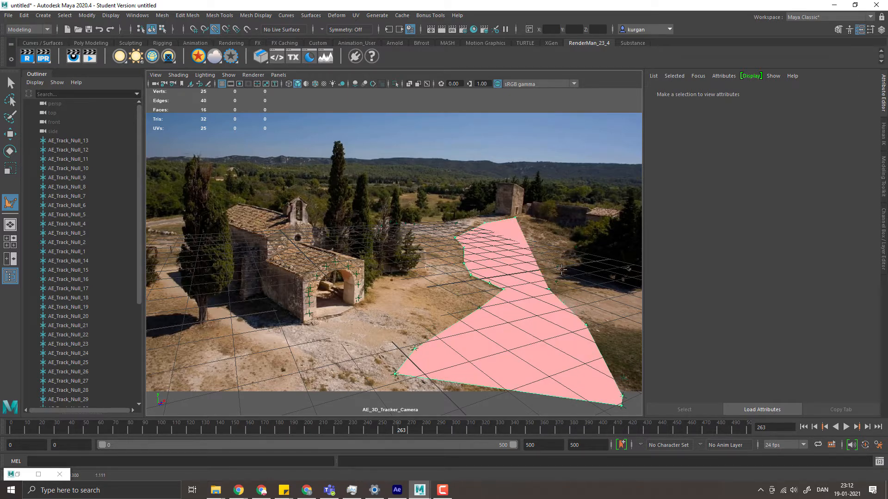
{"action": "left_click", "coordinate": [558, 267]}
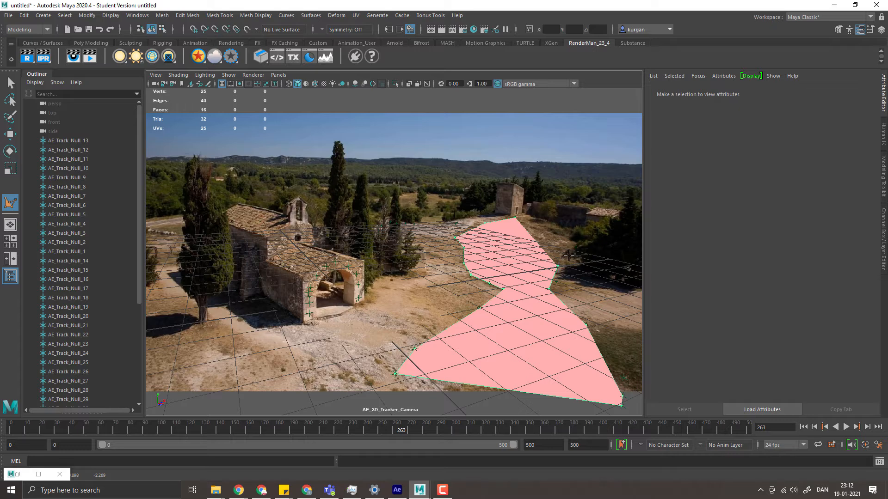
- Snap the polygon's last point to the remaining outer track null in the perspective view and finish the face
{"action": "key", "text": "4"}
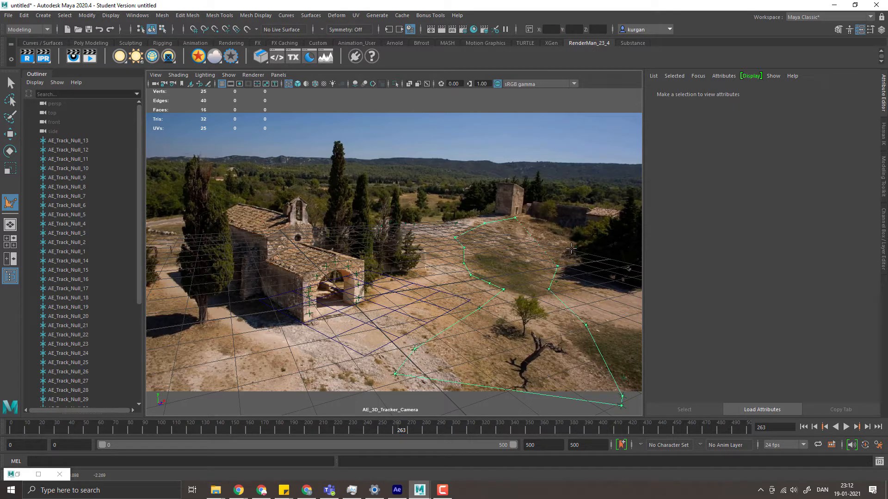
{"action": "key", "text": "space"}
{"action": "left_click_drag", "start_coordinate": [585, 296], "coordinate": [588, 280]}
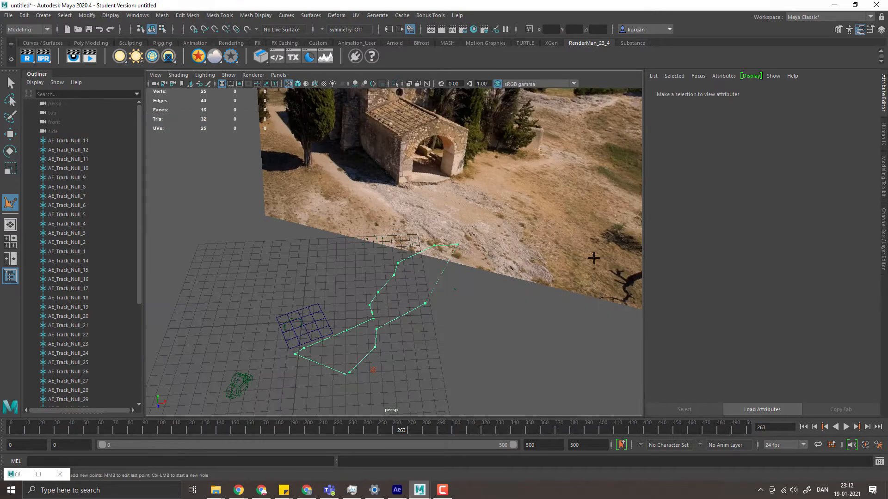
{"action": "key", "text": "v"}
{"action": "left_click_drag", "start_coordinate": [574, 331], "coordinate": [593, 317], "text": "alt"}
{"action": "key", "text": "Return"}
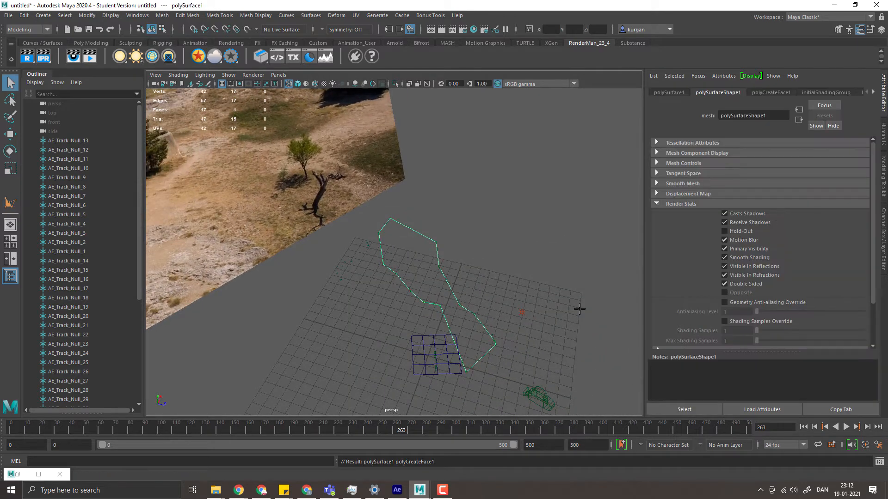
- Return to the AE_3D_Tracker_Camera view and display the ground polygon shaded
{"action": "key", "text": "space"}
{"action": "left_click_drag", "start_coordinate": [506, 315], "coordinate": [518, 284]}
{"action": "left_click", "coordinate": [279, 75]}
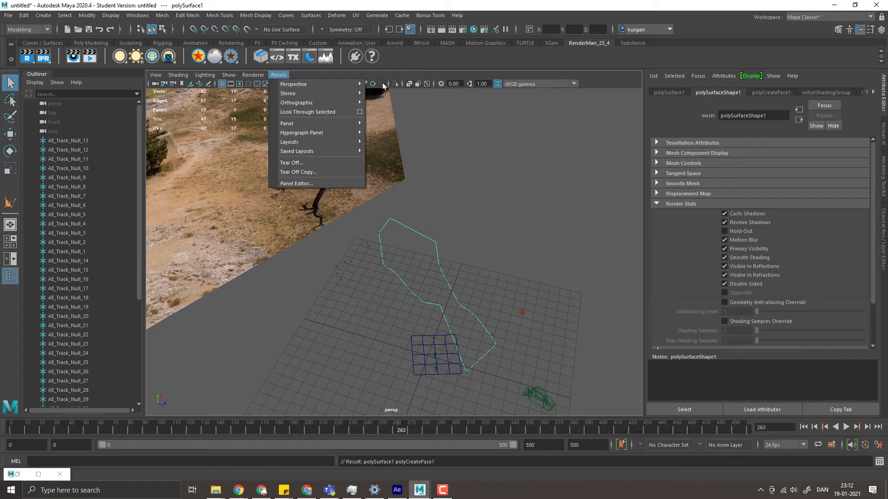
{"action": "left_click", "coordinate": [393, 88]}
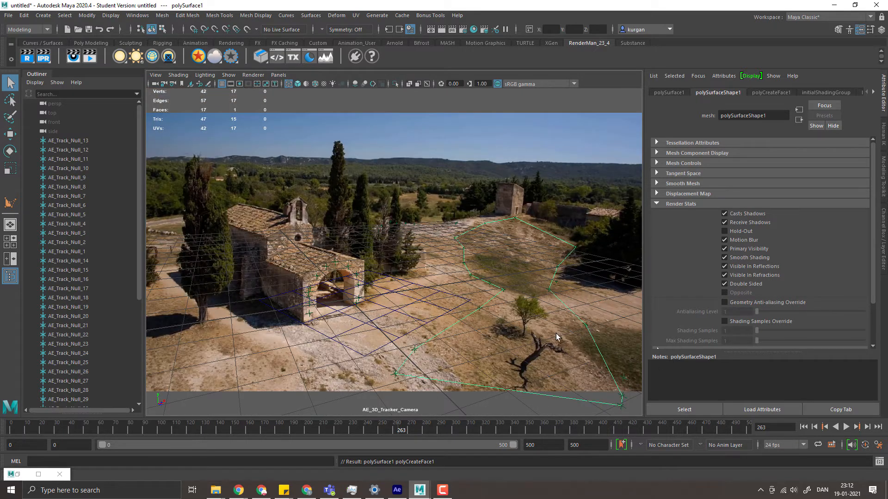
{"action": "key", "text": "5"}
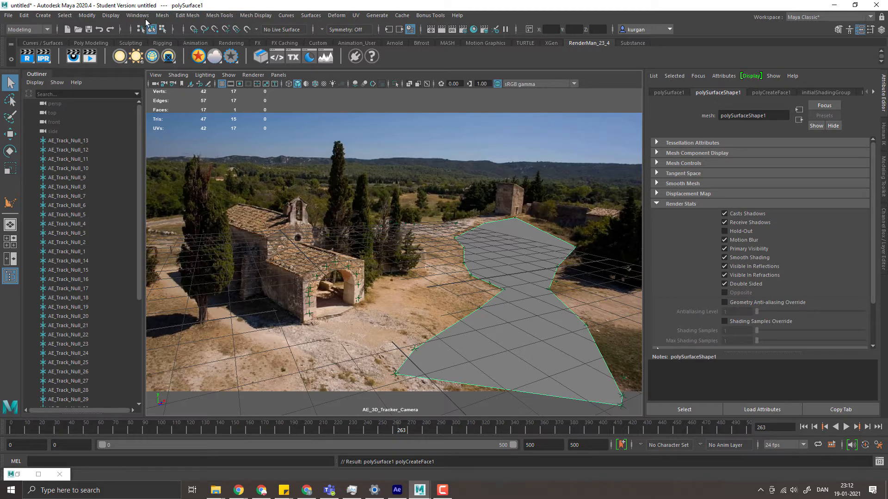
- Triangulate the new ground polygon and clear its face selection
{"action": "left_click", "coordinate": [165, 19]}
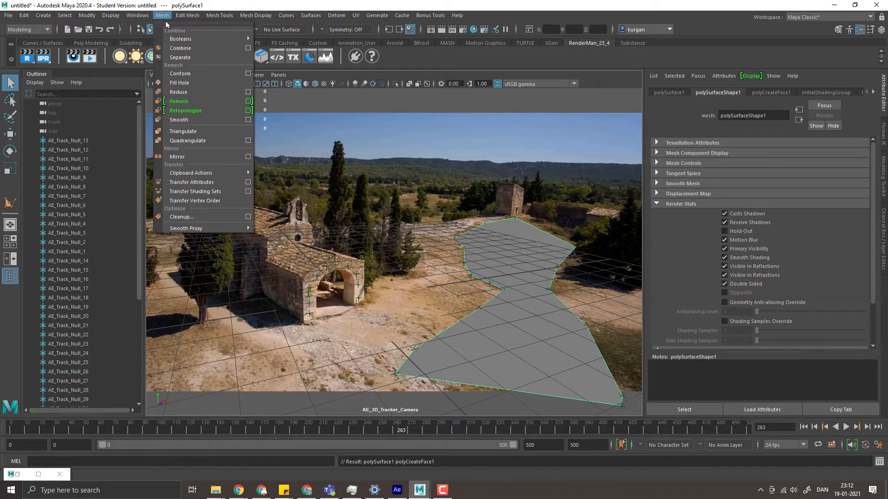
{"action": "left_click", "coordinate": [203, 133]}
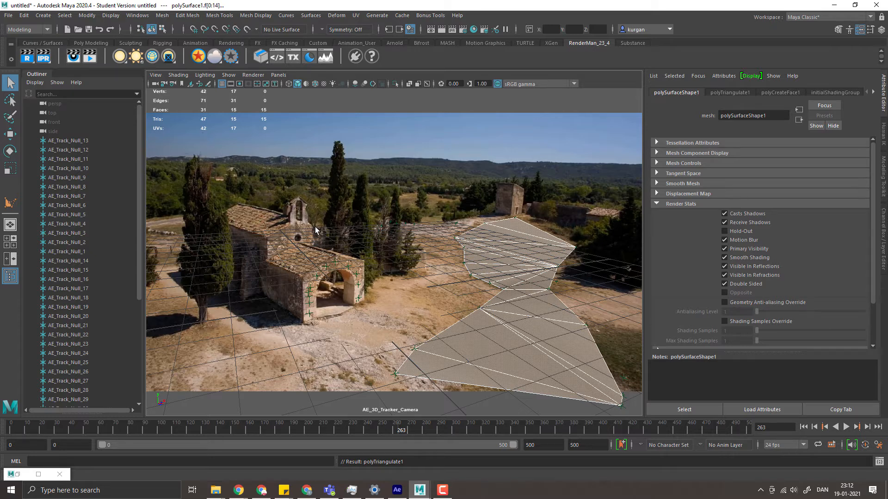
{"action": "left_click", "coordinate": [428, 241]}
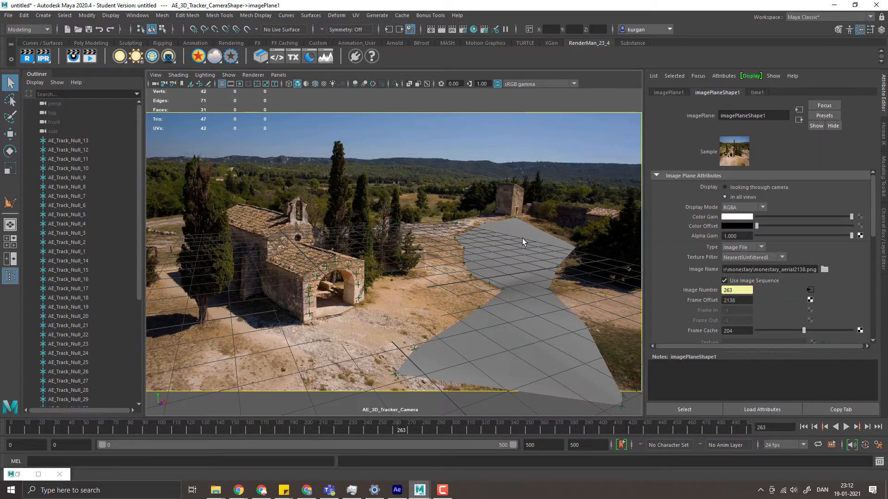
- In the perspective view, lower the ground polygon's vertex at the narrow waist between its near and far parts
{"action": "key", "text": "space"}
{"action": "mouse_move", "coordinate": [538, 331]}
{"action": "left_mouse_down"}
{"action": "mouse_move", "coordinate": [545, 308]}
{"action": "mouse_move", "coordinate": [468, 291]}
{"action": "mouse_move", "coordinate": [535, 324]}
{"action": "mouse_move", "coordinate": [530, 332]}
{"action": "left_mouse_up"}
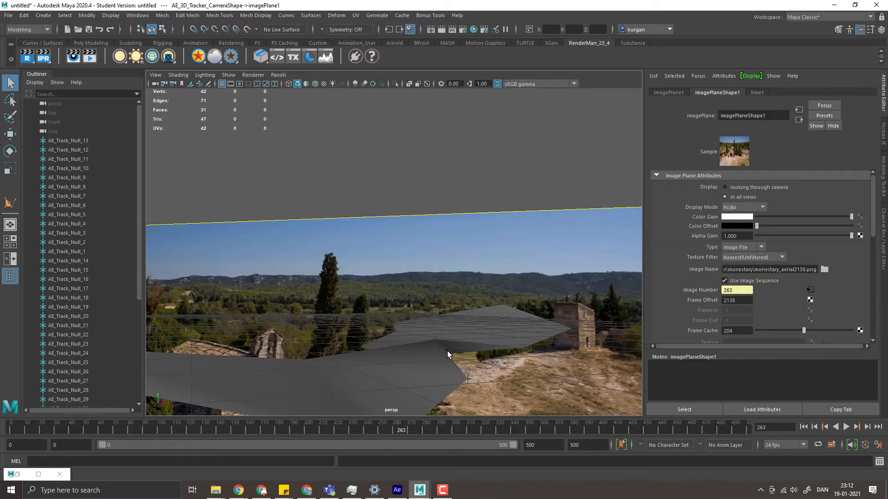
{"action": "left_click_drag", "start_coordinate": [447, 352], "coordinate": [498, 337]}
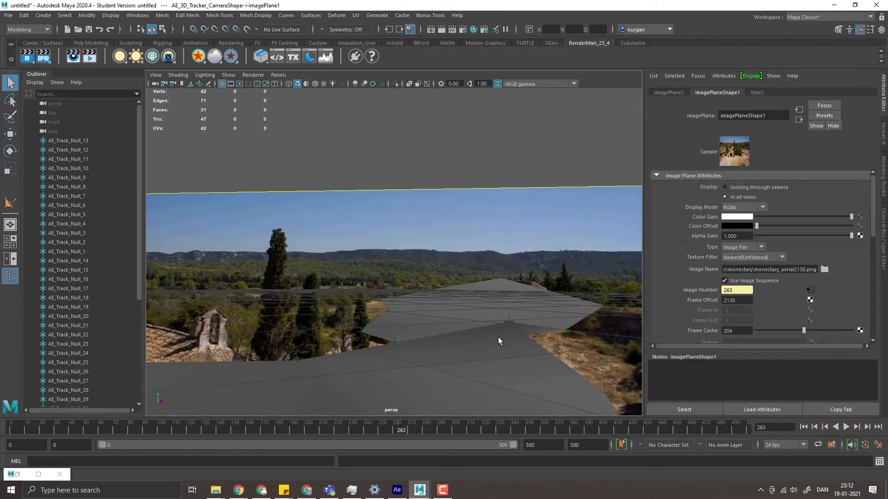
{"action": "left_click", "coordinate": [512, 340]}
{"action": "right_click", "coordinate": [512, 237]}
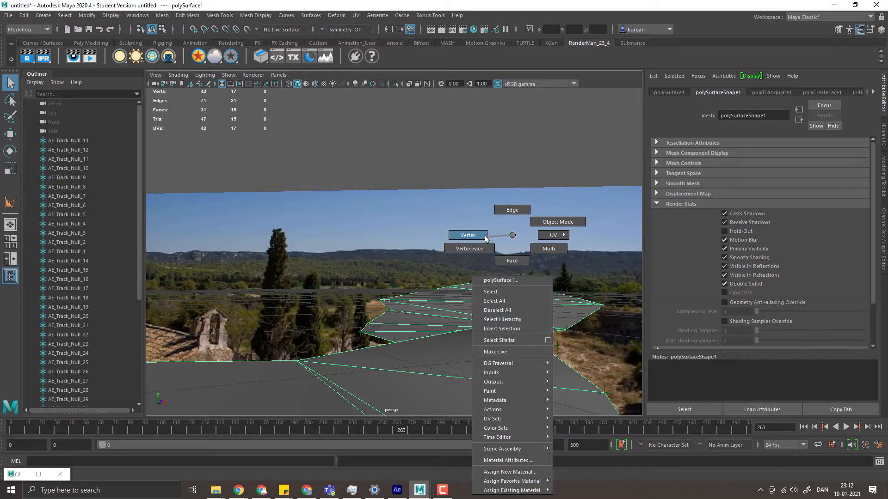
{"action": "left_click", "coordinate": [479, 237]}
{"action": "left_click", "coordinate": [517, 331]}
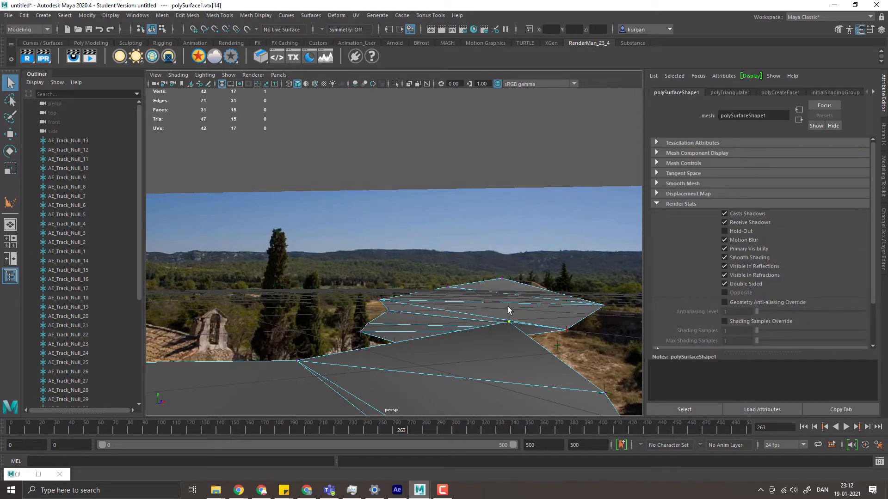
{"action": "key", "text": "e"}
{"action": "key", "text": "w"}
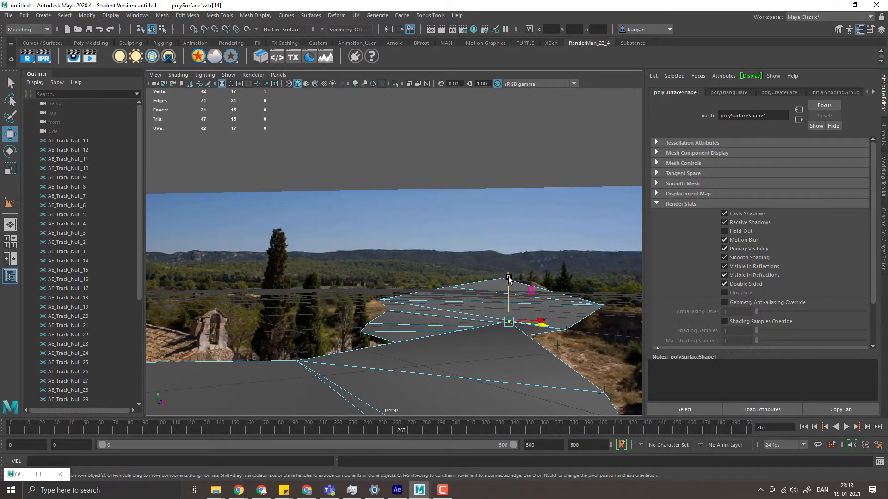
{"action": "left_click_drag", "start_coordinate": [510, 287], "coordinate": [512, 337]}
{"action": "left_click_drag", "start_coordinate": [511, 337], "coordinate": [551, 350], "text": "alt"}
- Return to the AE_3D_Tracker_Camera view, play the footage to check the ground polygon's fit, and stop at frame 237
{"action": "left_click", "coordinate": [278, 75]}
{"action": "mouse_move", "coordinate": [305, 85]}
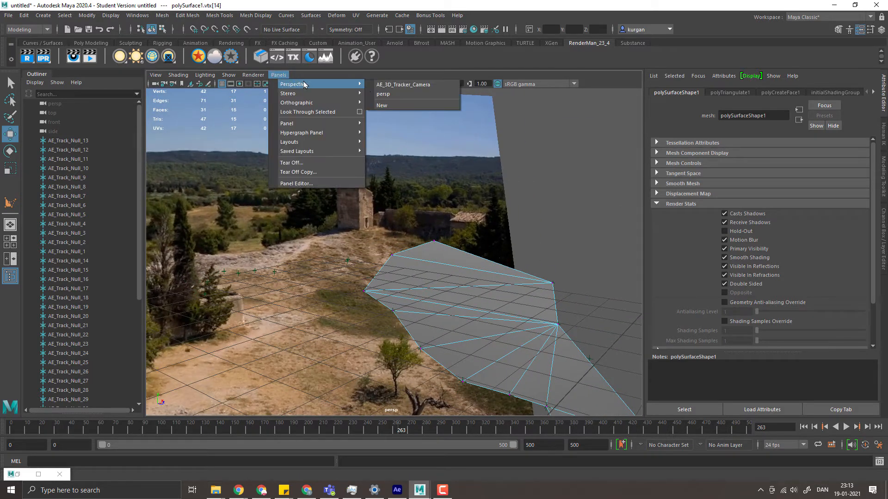
{"action": "left_click", "coordinate": [388, 88]}
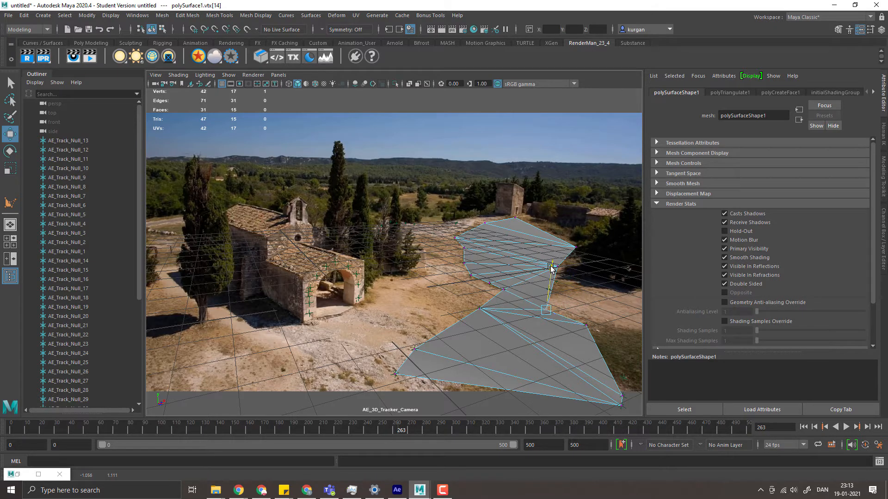
{"action": "key", "text": "alt+v"}
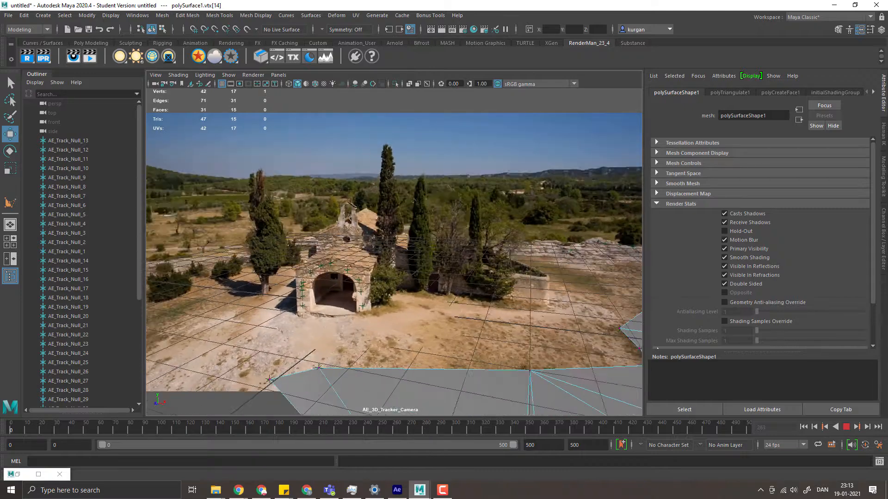
{"action": "left_click_drag", "start_coordinate": [531, 420], "coordinate": [360, 423]}
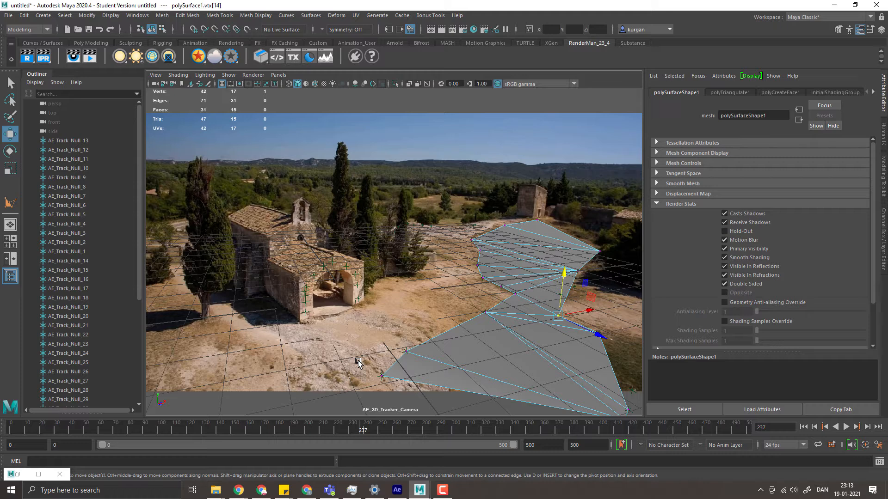
- Combine the AE_Shadow_Catcher_1 plane with the triangulated ground polygon into one mesh
{"action": "left_click", "coordinate": [342, 320]}
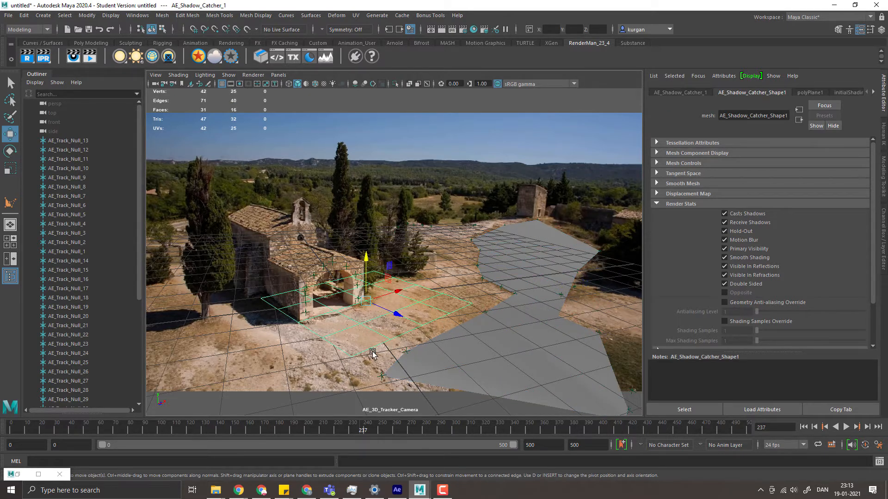
{"action": "left_click", "coordinate": [445, 368], "text": "shift"}
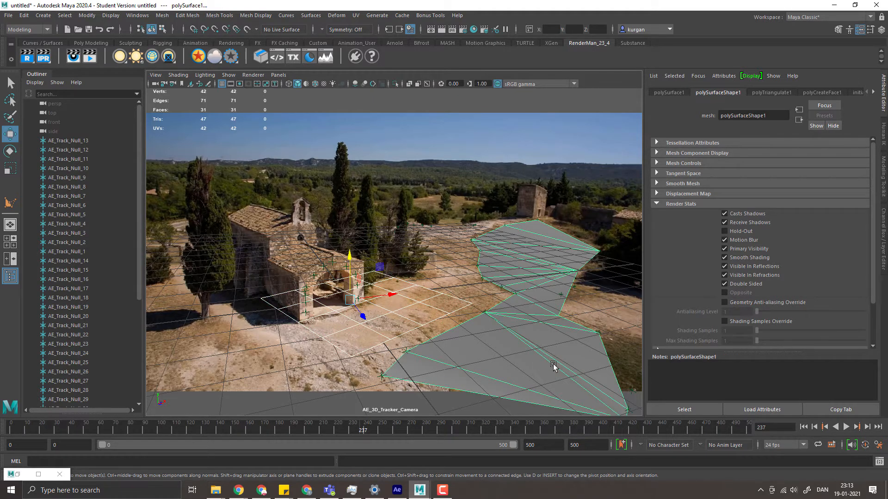
{"action": "right_click", "coordinate": [446, 319]}
{"action": "left_click", "coordinate": [445, 318]}
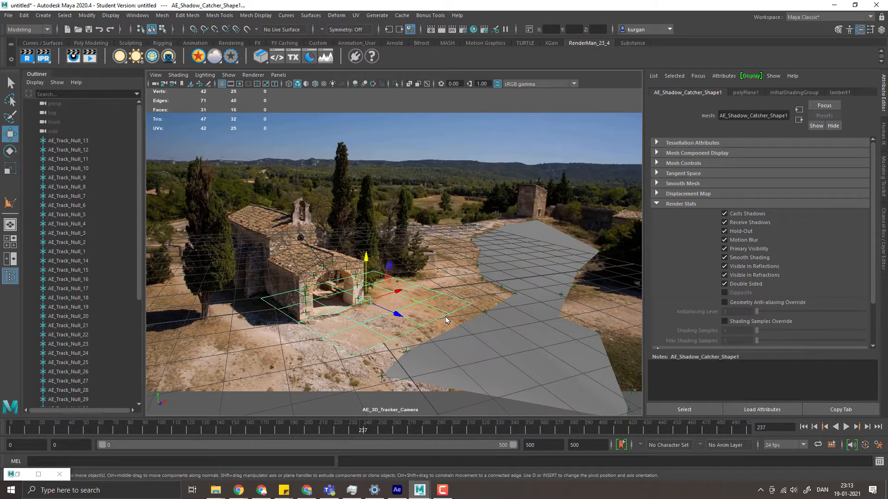
{"action": "left_click", "coordinate": [486, 339], "text": "shift"}
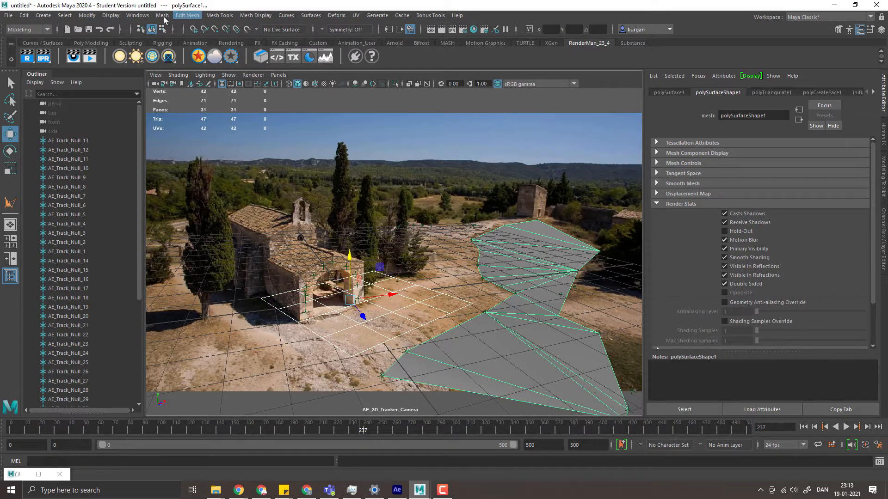
{"action": "left_click", "coordinate": [162, 16]}
{"action": "left_click", "coordinate": [187, 49]}
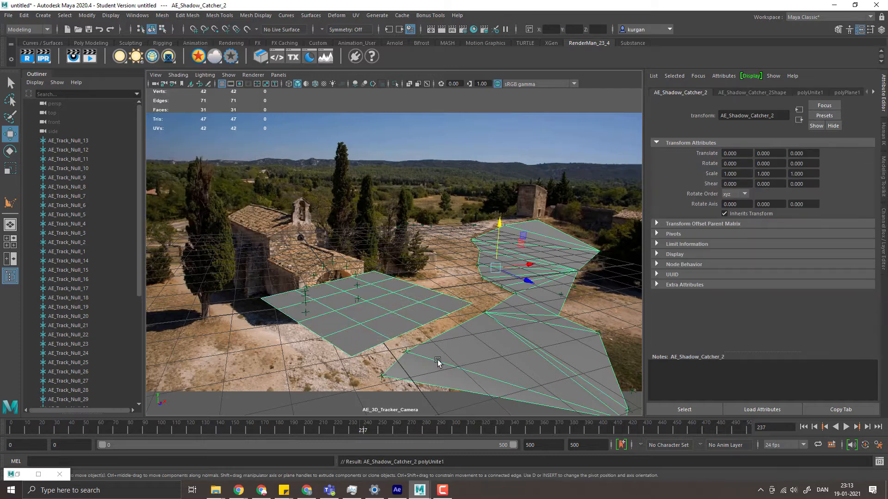
- Try to append a polygon from the shadow catcher plane's side edge to the ground polygon's nearest border edge, and undo it
{"action": "left_click", "coordinate": [200, 15]}
{"action": "mouse_move", "coordinate": [218, 17]}
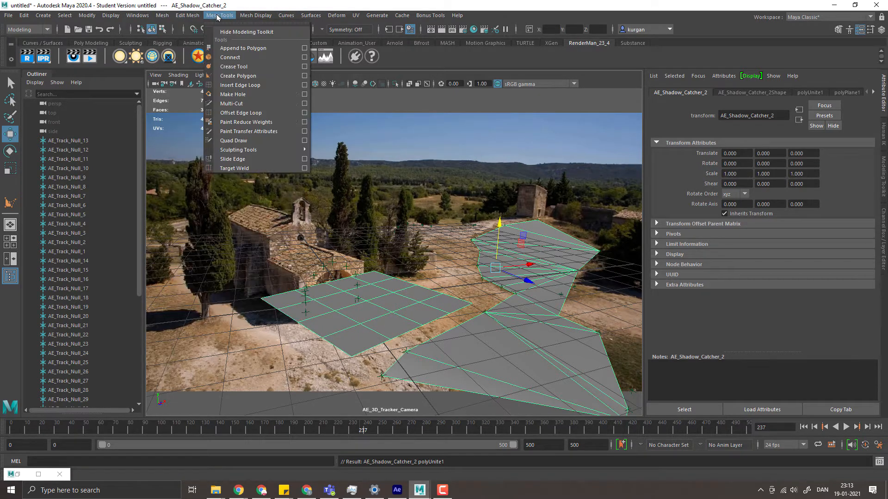
{"action": "left_click", "coordinate": [243, 48]}
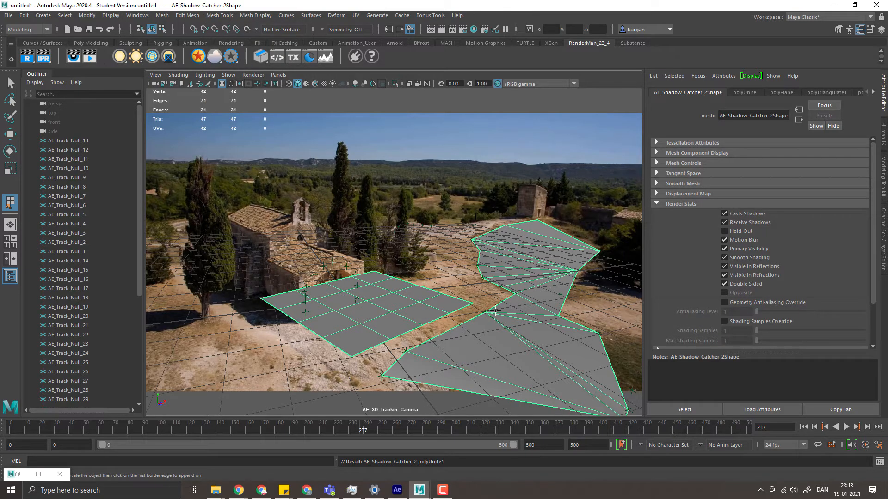
{"action": "left_click", "coordinate": [457, 313]}
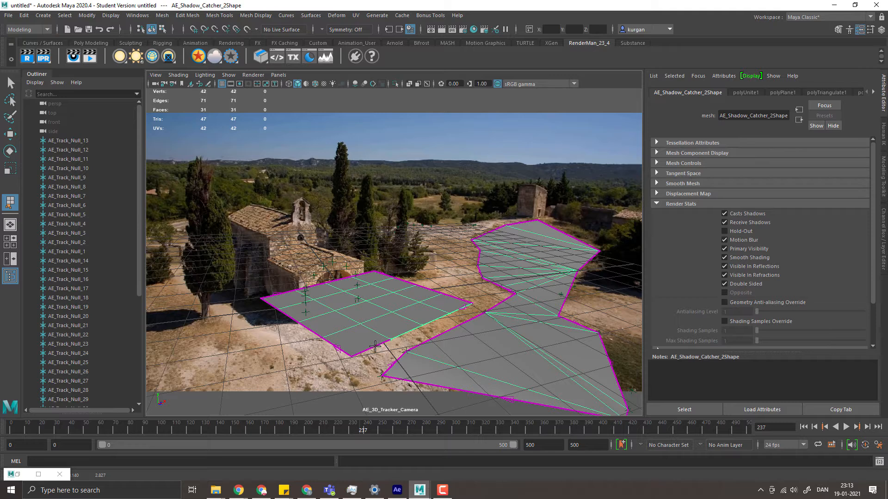
{"action": "left_click", "coordinate": [393, 367]}
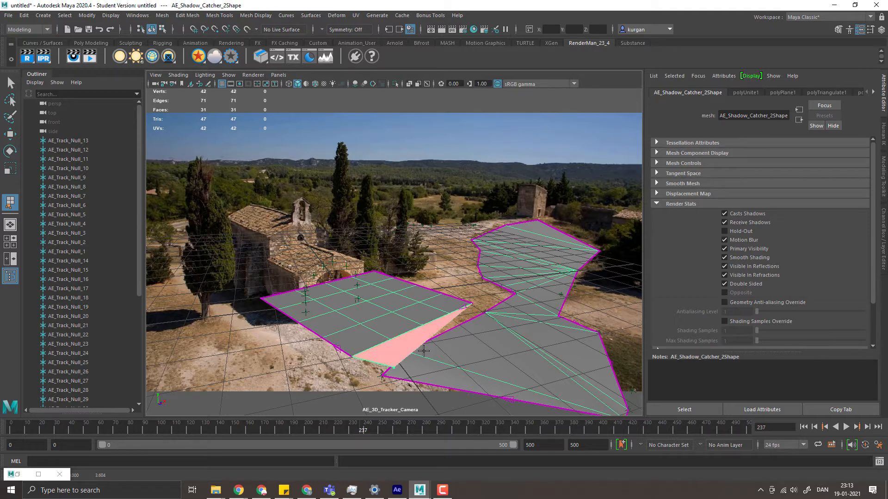
{"action": "key", "text": "ctrl+z"}
{"action": "key", "text": "ctrl+z"}
{"action": "key", "text": "Return"}
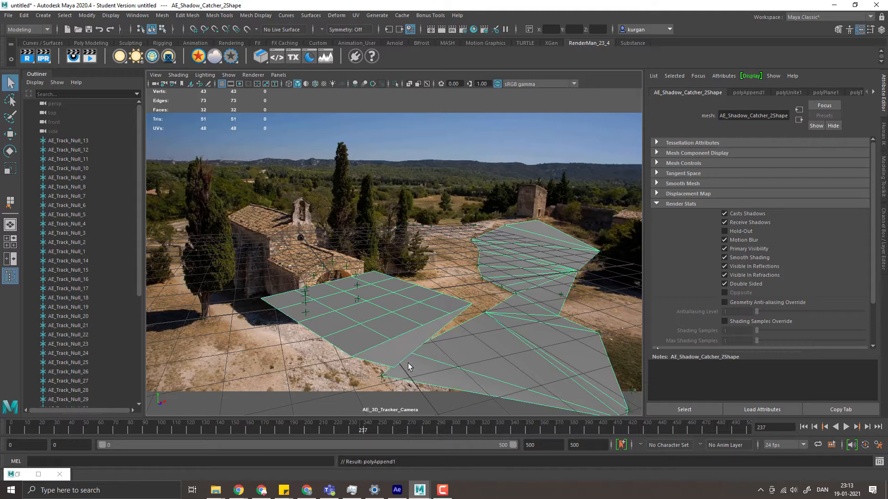
{"action": "key", "text": "ctrl+z"}
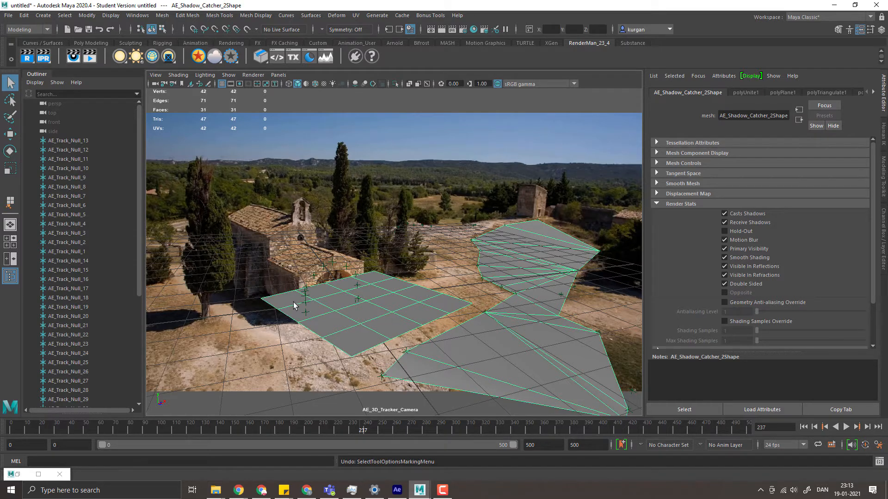
- Append a polygon filling the strip between the shadow catcher plane's facing side and the foreground ground polygon's border edges
{"action": "left_click", "coordinate": [228, 16]}
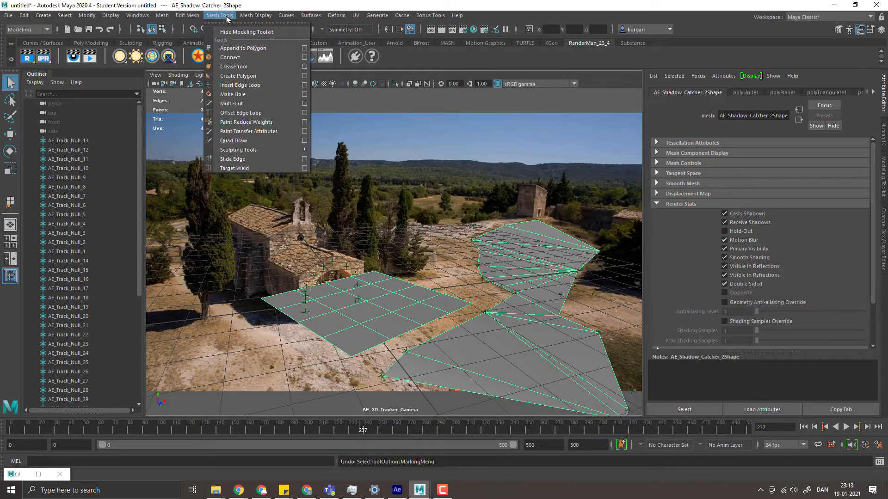
{"action": "left_click", "coordinate": [245, 48]}
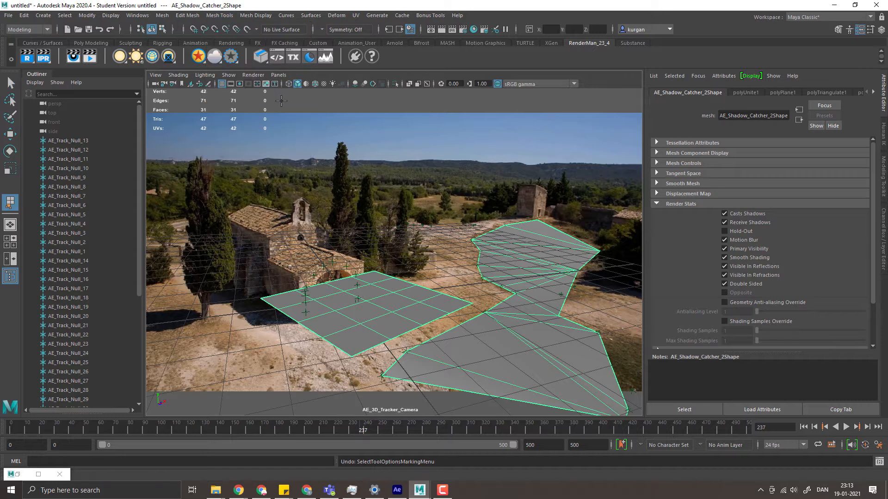
{"action": "left_click", "coordinate": [367, 349]}
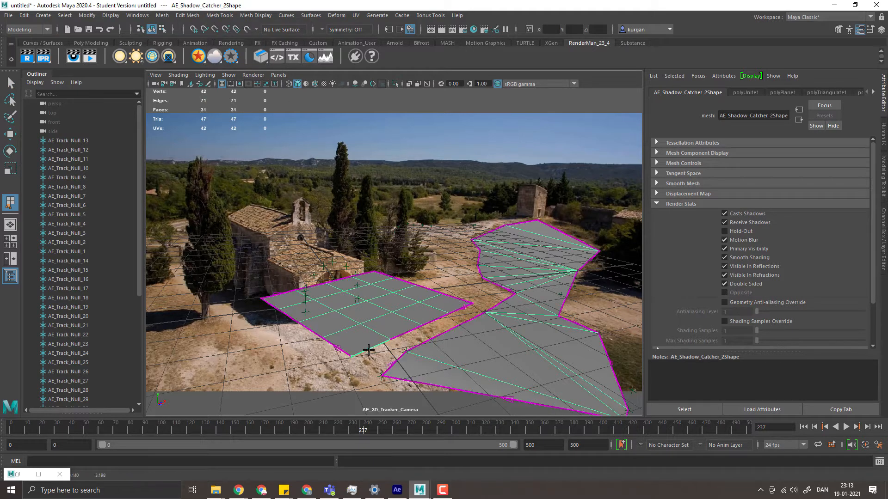
{"action": "left_click", "coordinate": [391, 367]}
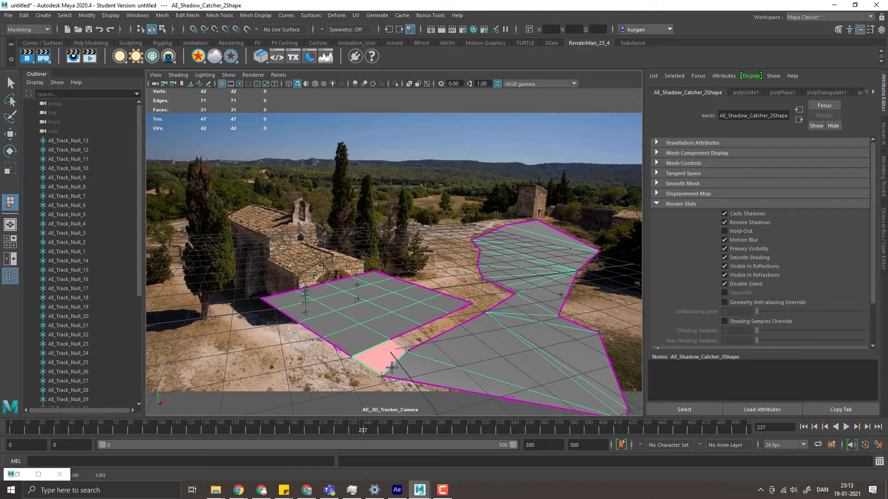
{"action": "left_click", "coordinate": [429, 341]}
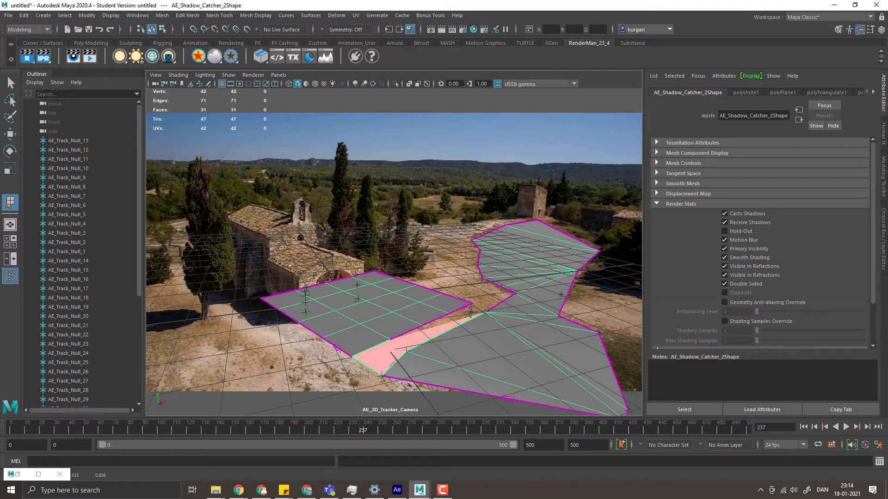
{"action": "left_click", "coordinate": [494, 307]}
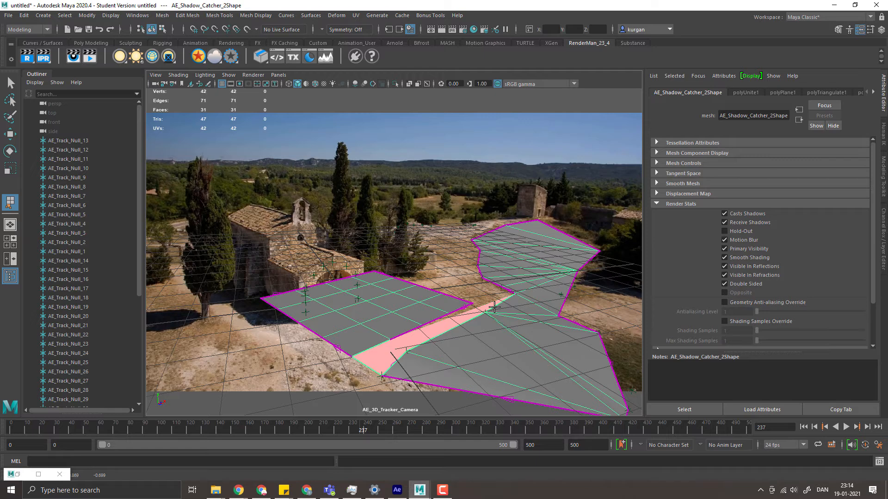
{"action": "left_click", "coordinate": [463, 307]}
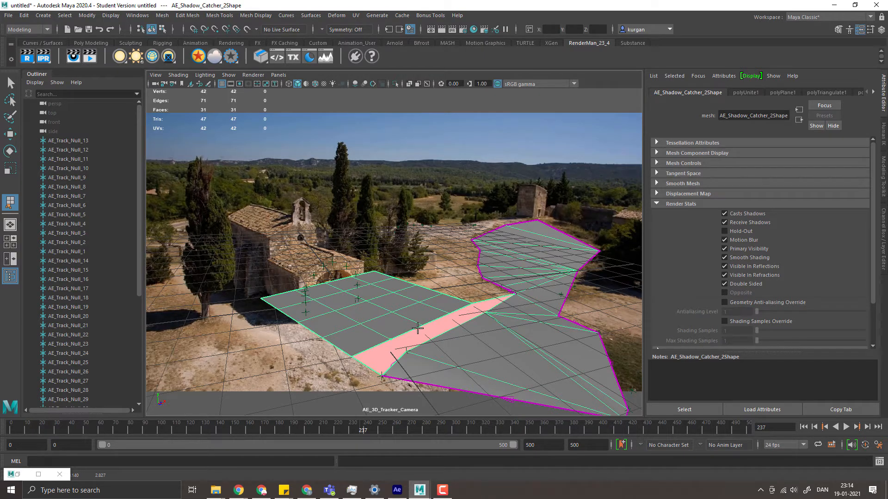
{"action": "key", "text": "Return"}
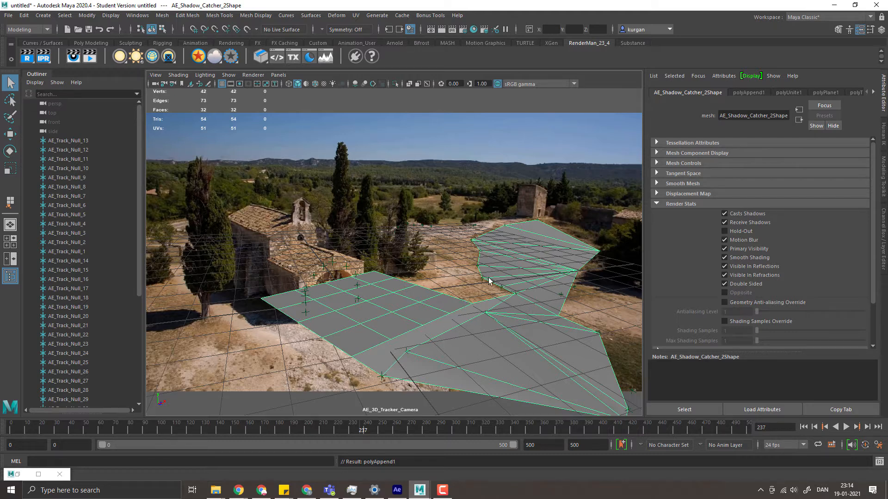
- Append another polygon bridging the shadow catcher plane's far side and the ground polygon's inner border toward the tower
{"action": "key", "text": "y"}
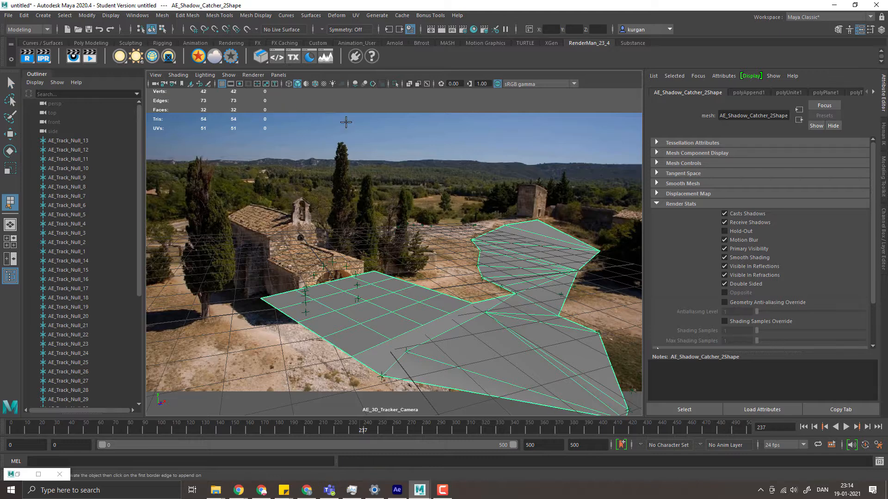
{"action": "left_click", "coordinate": [494, 298]}
{"action": "left_click", "coordinate": [507, 290]}
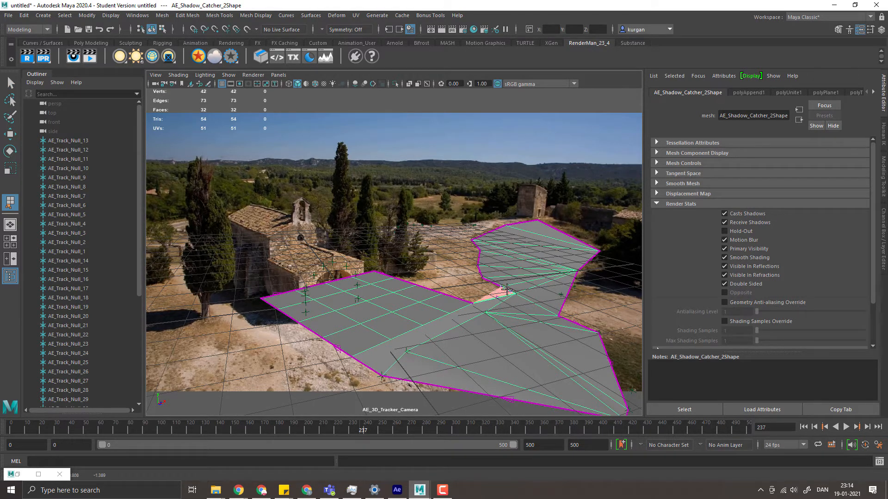
{"action": "left_click", "coordinate": [483, 273]}
{"action": "left_click", "coordinate": [479, 263]}
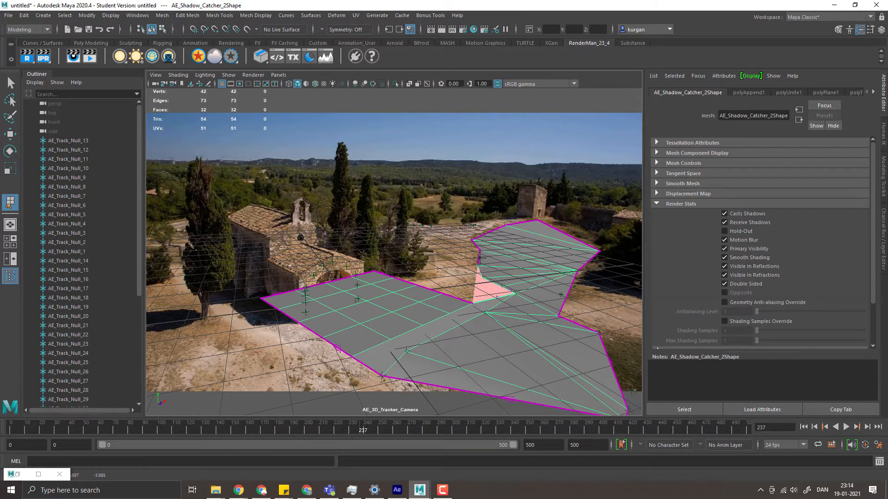
{"action": "left_click", "coordinate": [382, 274]}
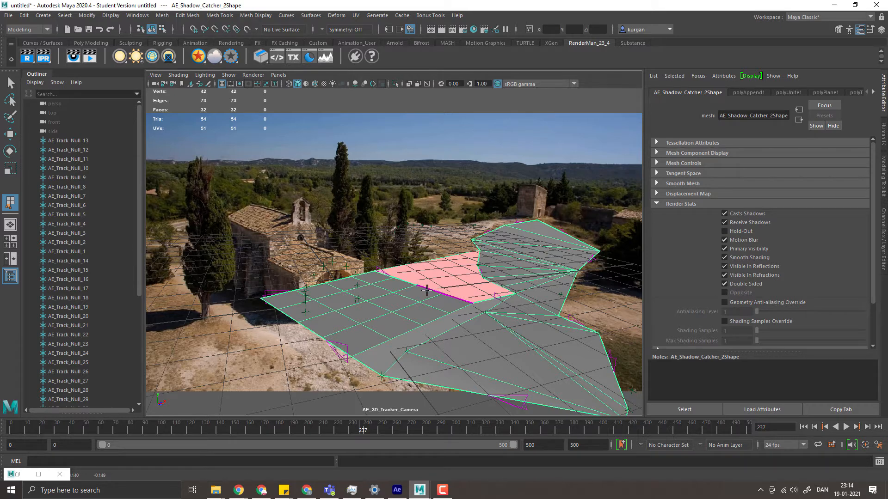
{"action": "key", "text": "Return"}
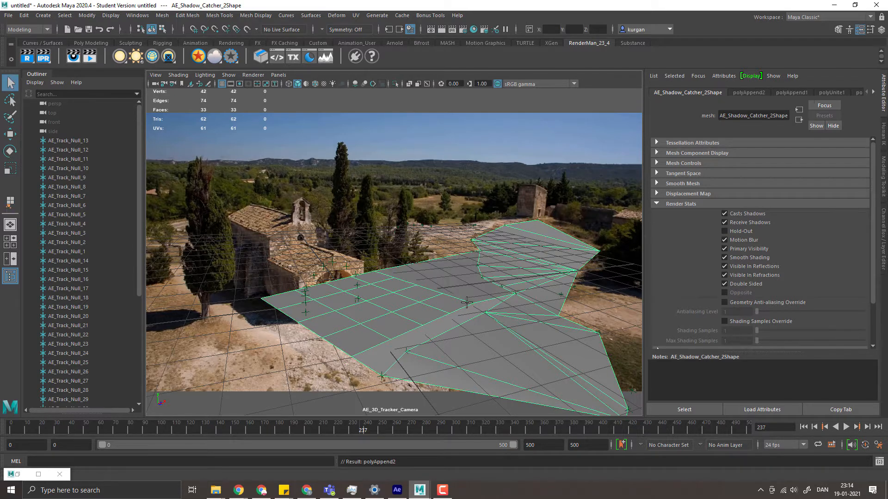
- Triangulate the two appended faces around the shadow catcher plane, and return to object mode with the mesh deselected
{"action": "right_click", "coordinate": [490, 309]}
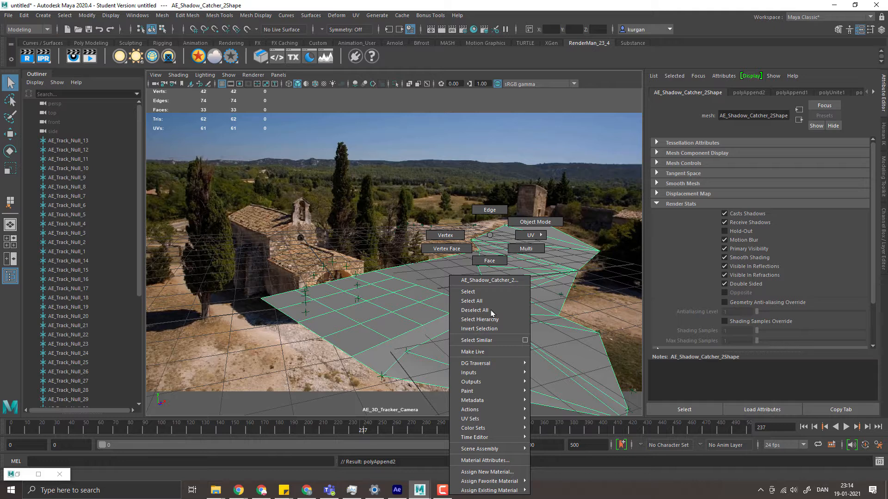
{"action": "left_click", "coordinate": [488, 263]}
{"action": "left_click", "coordinate": [463, 279]}
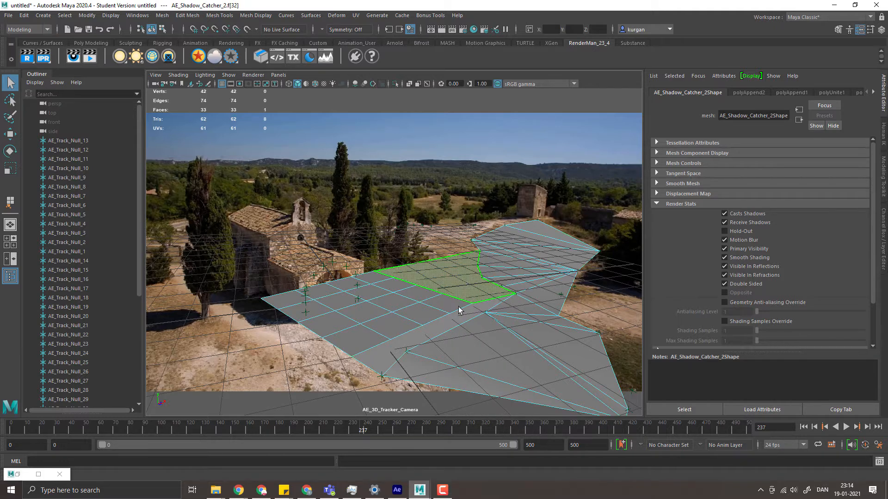
{"action": "left_click", "coordinate": [426, 332], "text": "shift"}
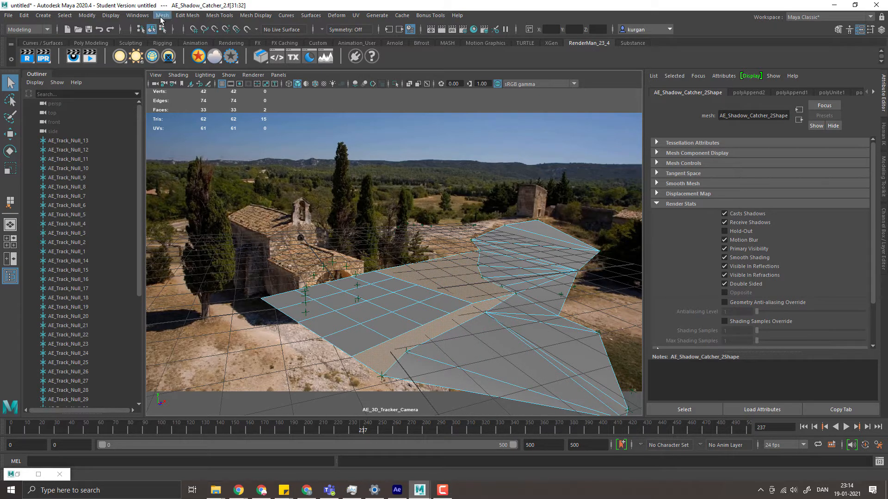
{"action": "left_click", "coordinate": [163, 14]}
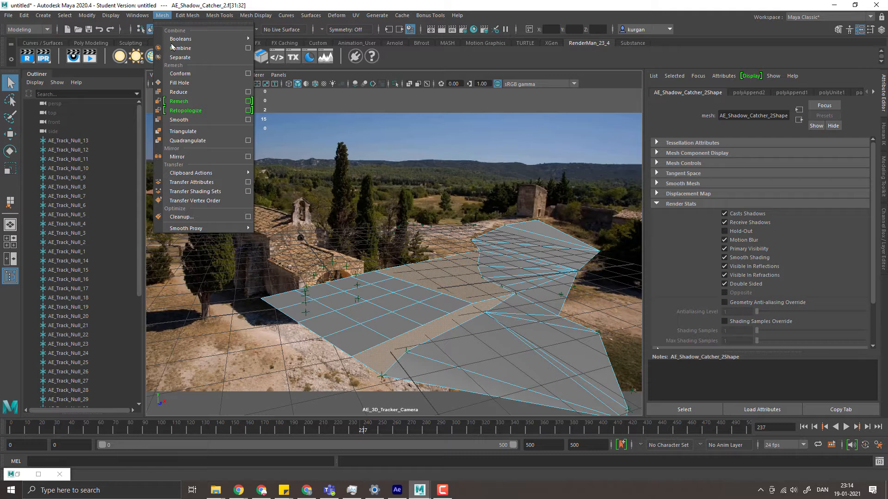
{"action": "left_click", "coordinate": [193, 134]}
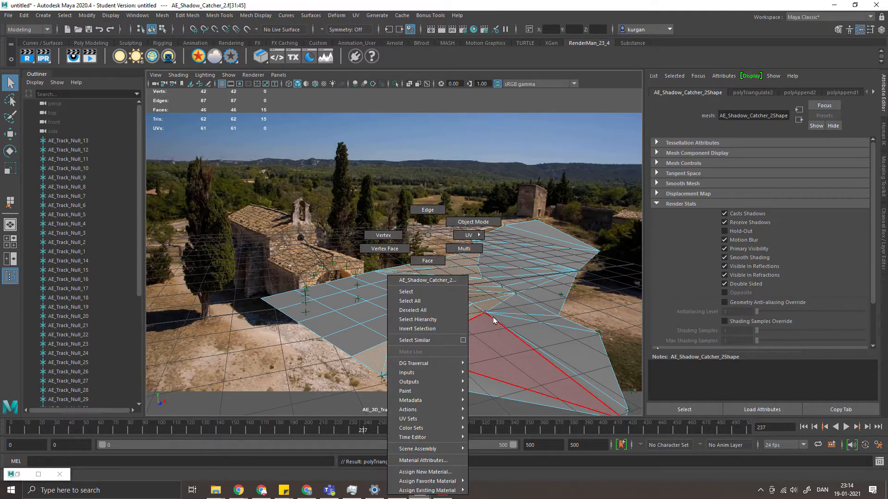
{"action": "left_click", "coordinate": [473, 222]}
{"action": "left_click", "coordinate": [623, 274]}
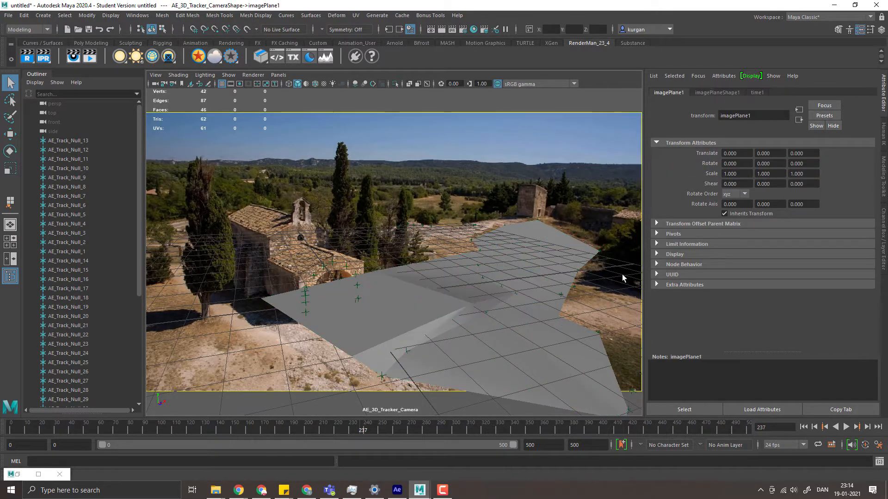
- Play back the tracked footage with the ground mesh shaded and in wireframe to check how it fits, highlighting the upper track nulls
{"action": "key", "text": "alt+v"}
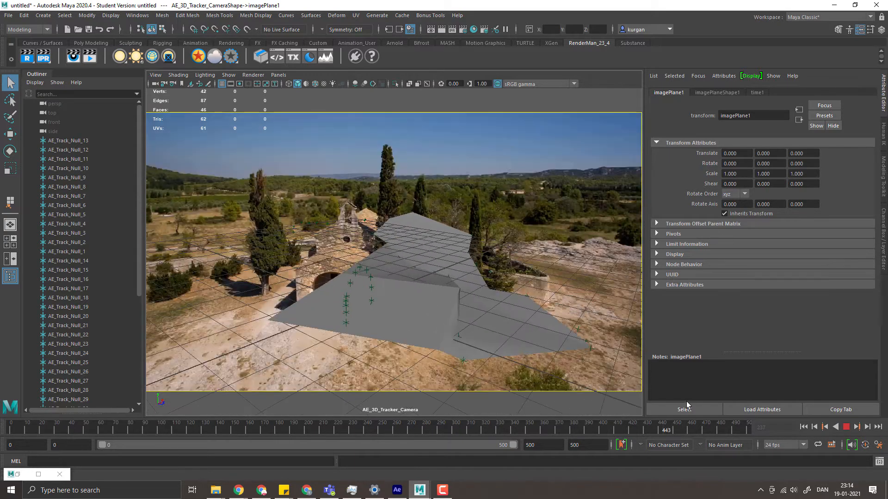
{"action": "key", "text": "alt+v"}
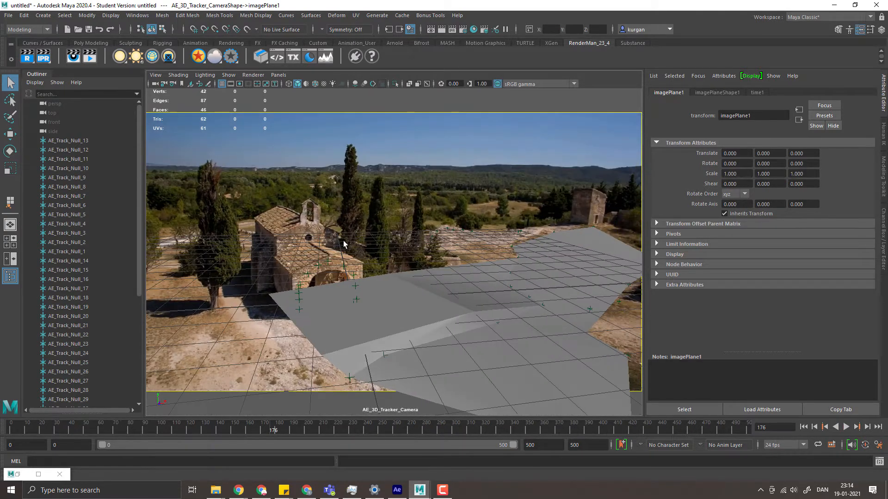
{"action": "key", "text": "4"}
{"action": "key", "text": "alt+v"}
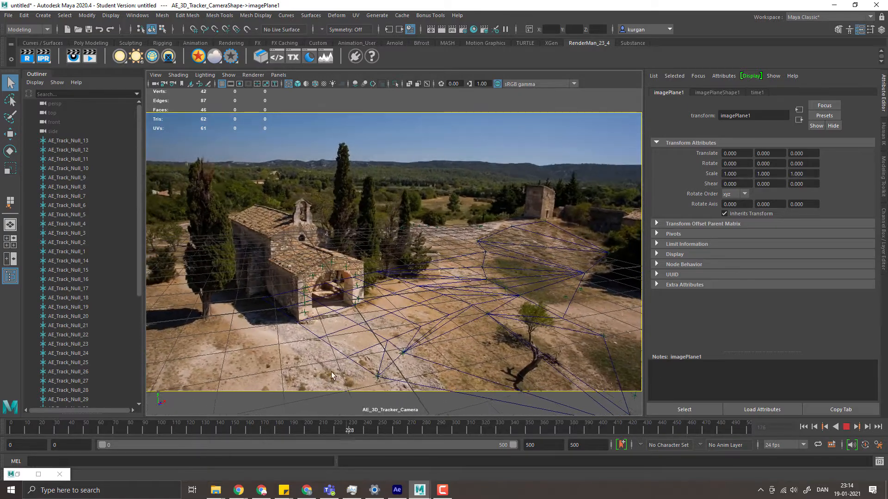
{"action": "key", "text": "alt+v"}
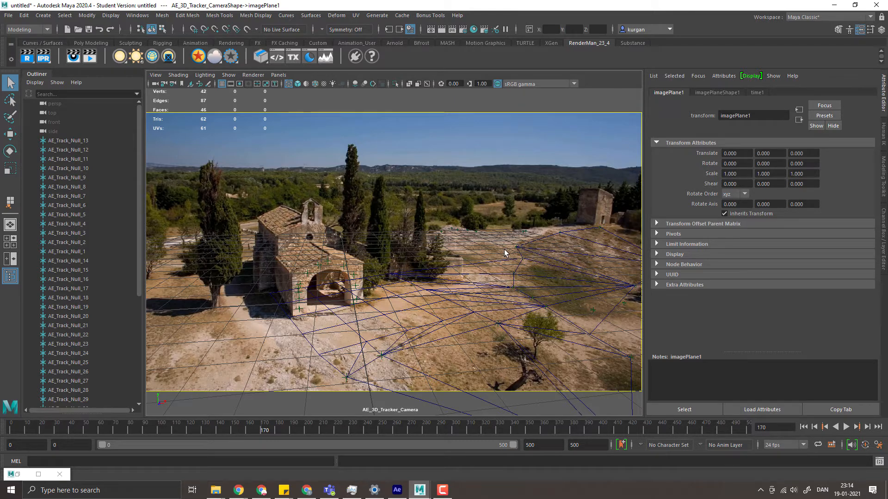
{"action": "left_click_drag", "start_coordinate": [59, 149], "coordinate": [76, 344]}
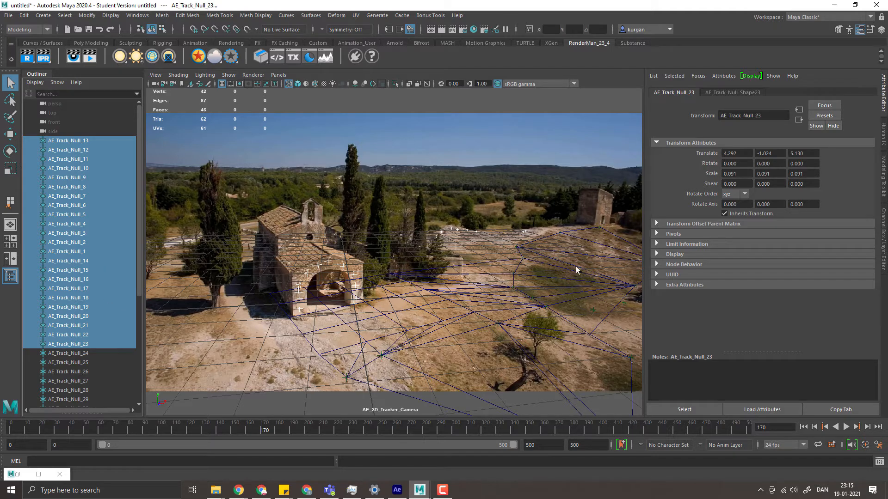
{"action": "key", "text": "5"}
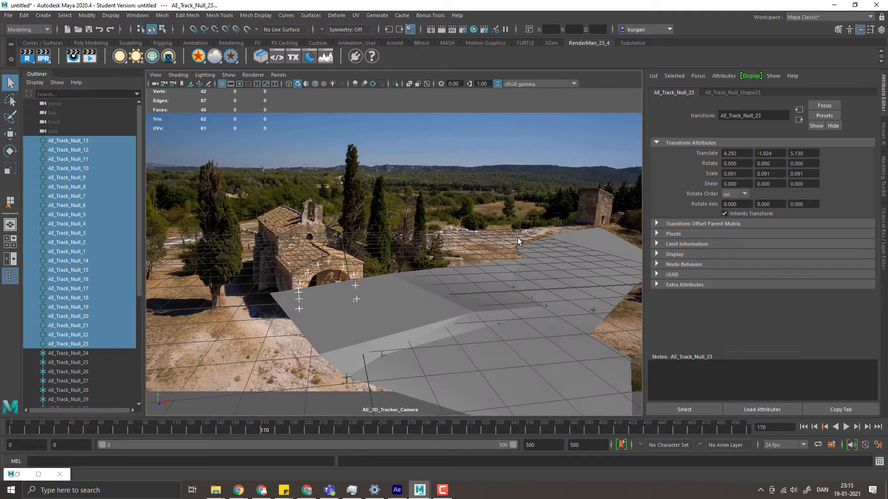
- Append a polygon from the ground mesh's back border edge near the tower, through new points toward the trees, to its adjacent inner border edges
{"action": "left_click", "coordinate": [540, 259]}
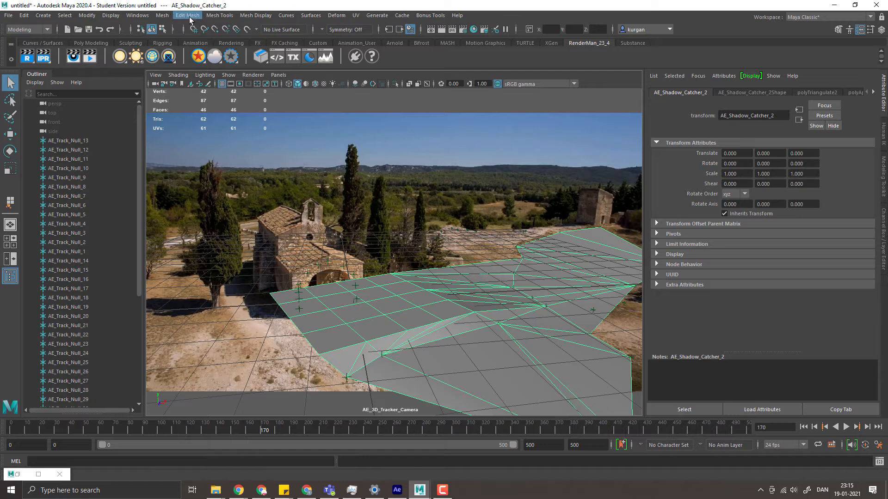
{"action": "left_click", "coordinate": [218, 16]}
{"action": "left_click", "coordinate": [233, 49]}
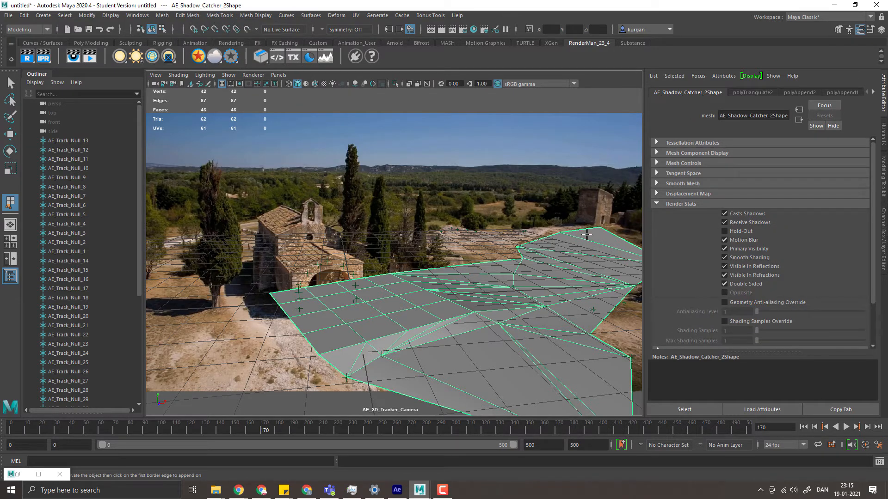
{"action": "left_click", "coordinate": [572, 229]}
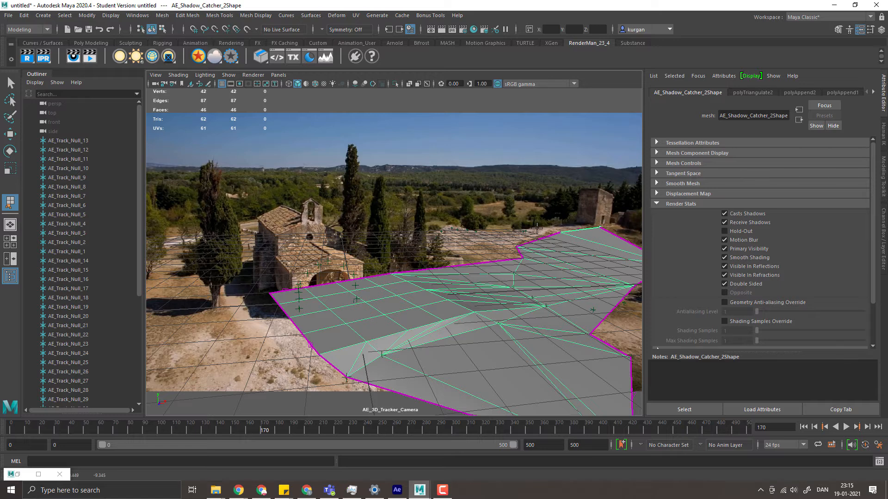
{"action": "key", "text": "v"}
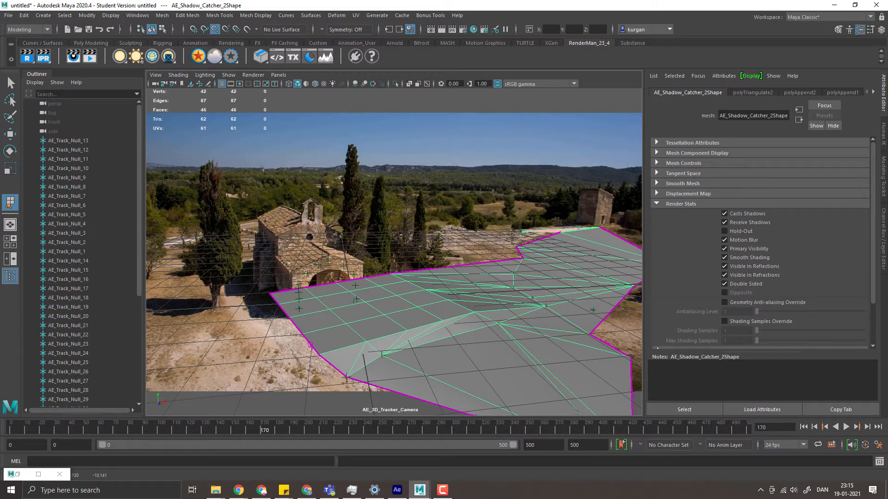
{"action": "left_click", "coordinate": [475, 231]}
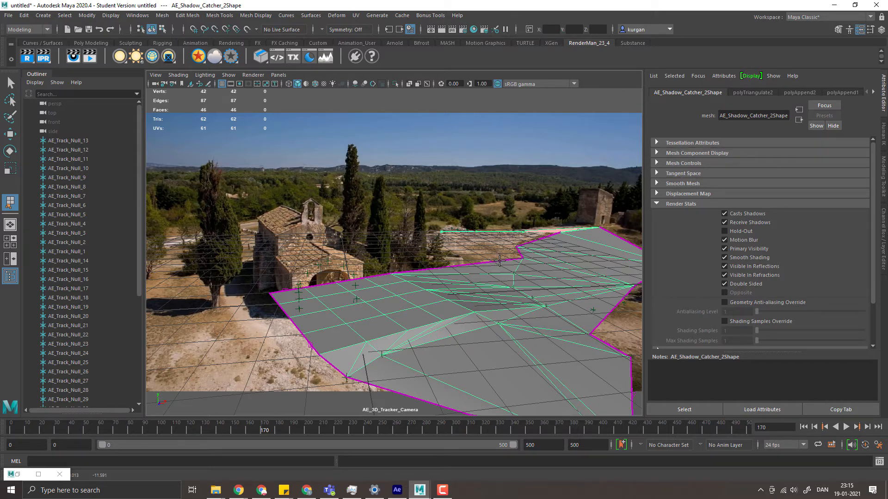
{"action": "left_click", "coordinate": [500, 262]}
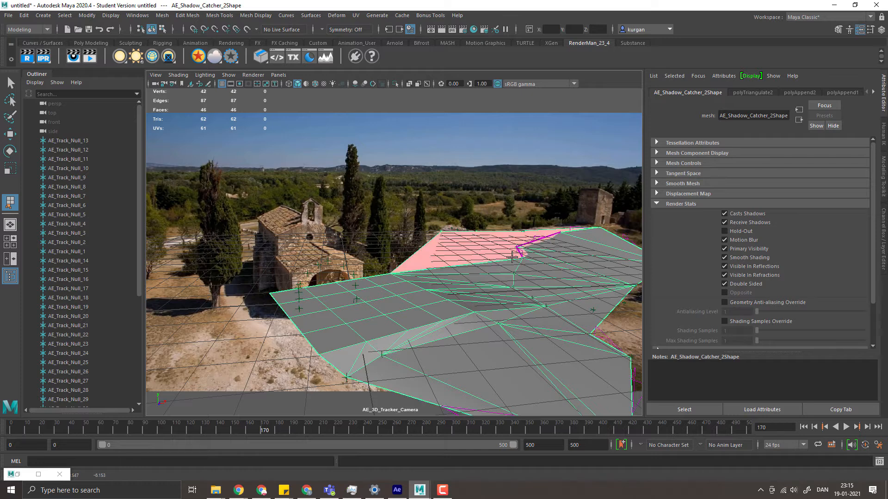
{"action": "left_click", "coordinate": [520, 252]}
{"action": "key", "text": "Return"}
- Triangulate the newly appended face behind the ground mesh and return to object mode
{"action": "right_click", "coordinate": [443, 252]}
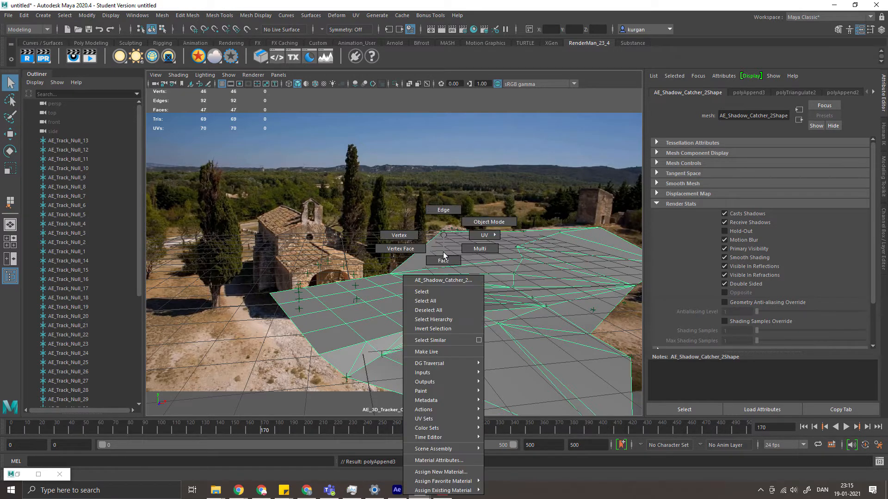
{"action": "left_click", "coordinate": [451, 266]}
{"action": "left_click", "coordinate": [470, 246]}
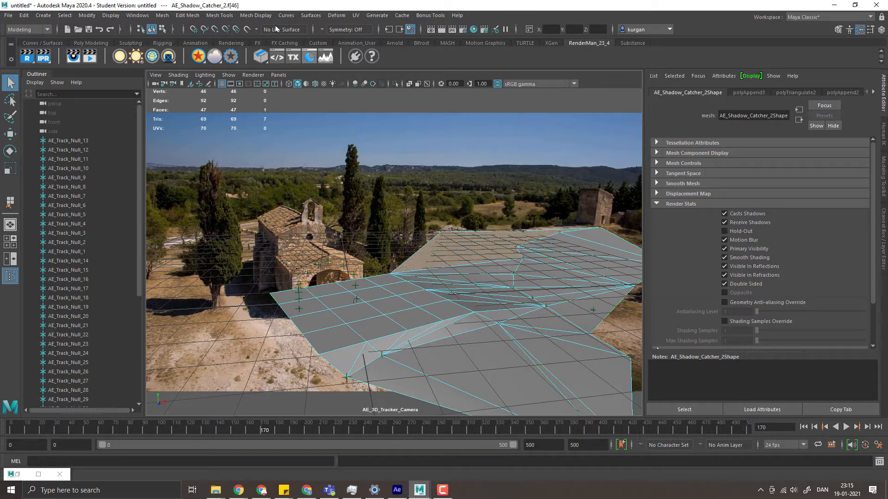
{"action": "left_click", "coordinate": [162, 15]}
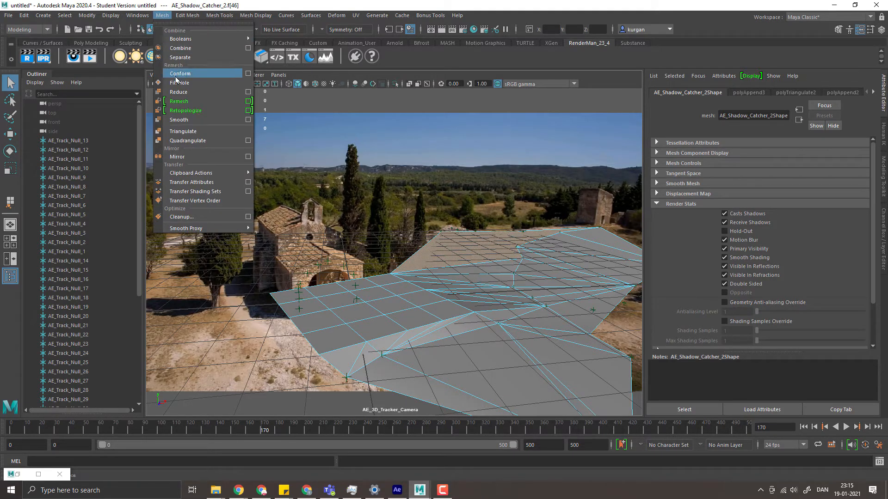
{"action": "left_click", "coordinate": [183, 131]}
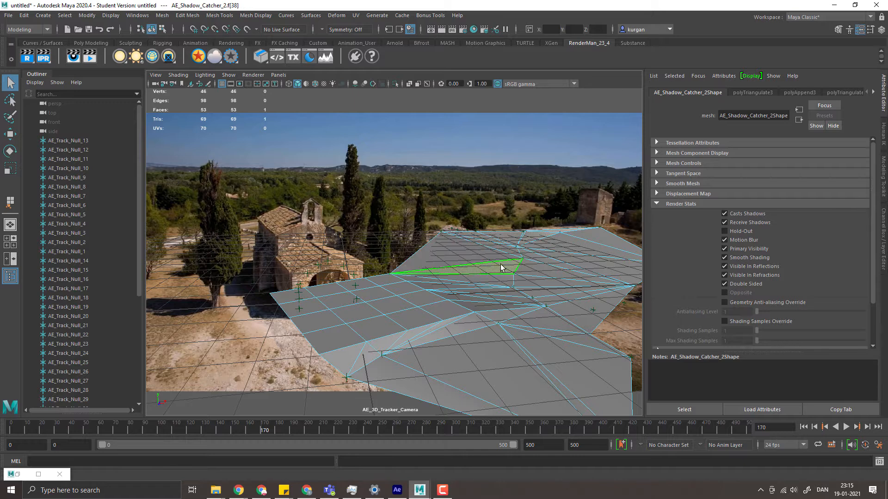
{"action": "left_click", "coordinate": [460, 277]}
{"action": "right_click", "coordinate": [459, 235]}
{"action": "left_click", "coordinate": [500, 223]}
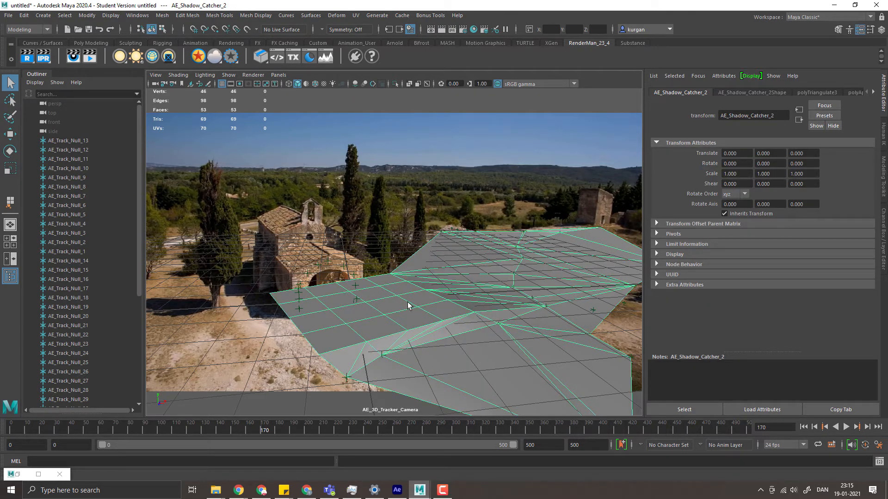
- Play back the footage with the ground mesh in wireframe to check its alignment with the terrain
{"action": "key", "text": "4"}
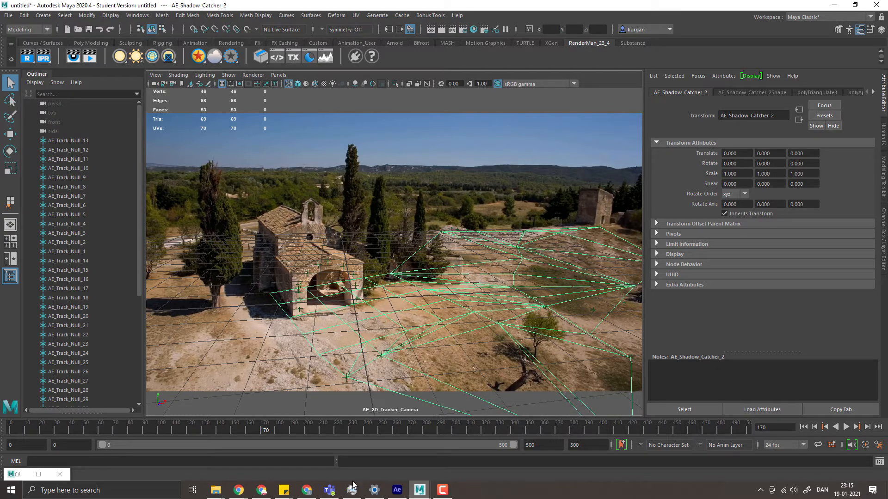
{"action": "key", "text": "alt+v"}
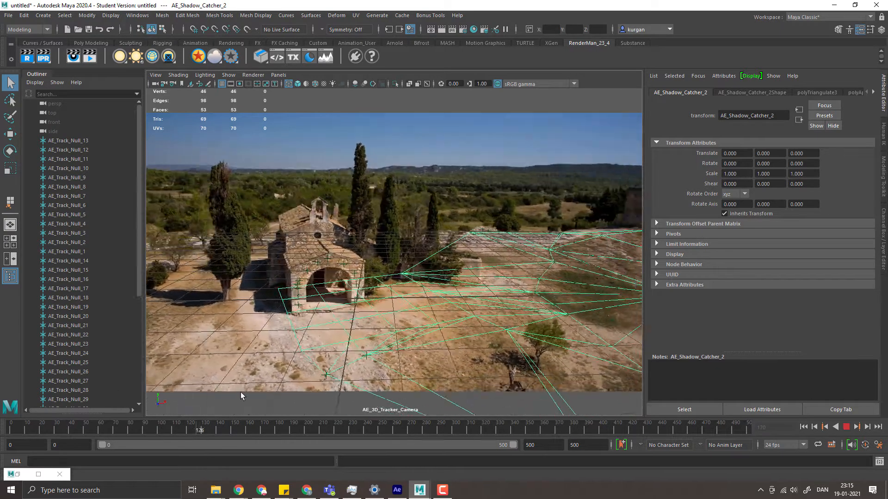
{"action": "left_click_drag", "start_coordinate": [607, 353], "coordinate": [261, 370]}
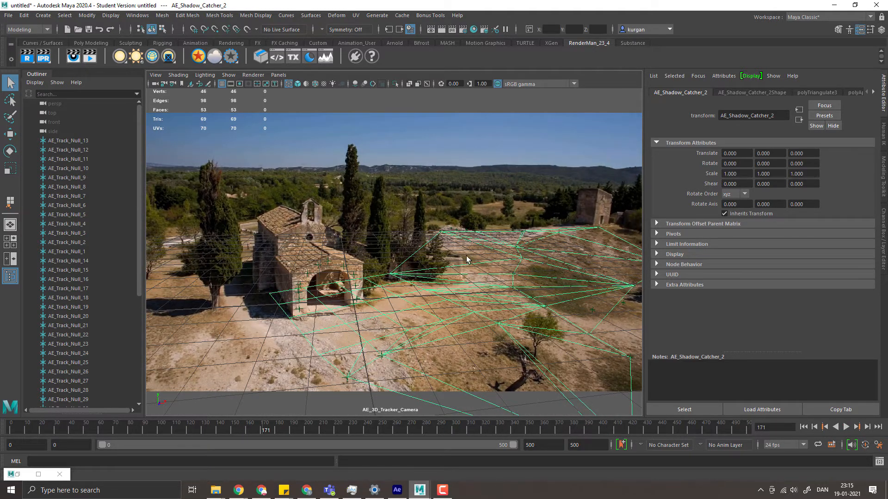
- In the perspective view, Multi-Cut the mesh from the vertex beside the chapel through a new point on the nearby edge to the neighbouring vertex
{"action": "key", "text": "space"}
{"action": "left_click_drag", "start_coordinate": [467, 240], "coordinate": [428, 250]}
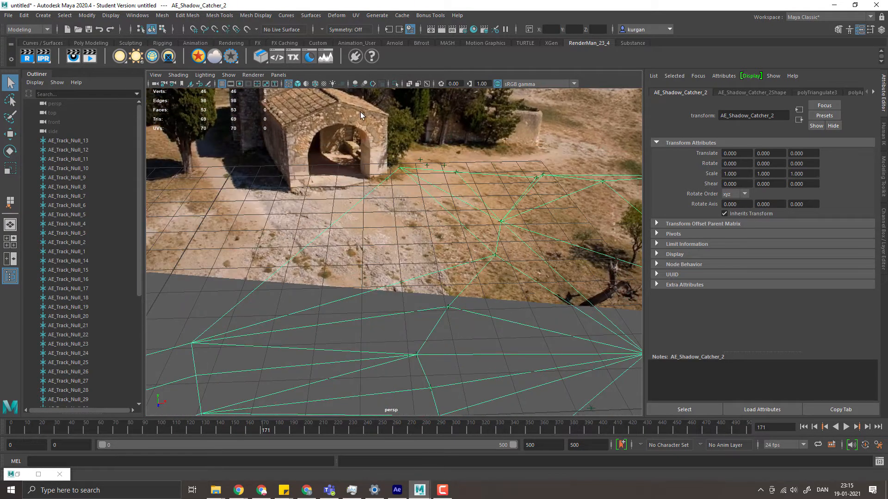
{"action": "left_click", "coordinate": [257, 15]}
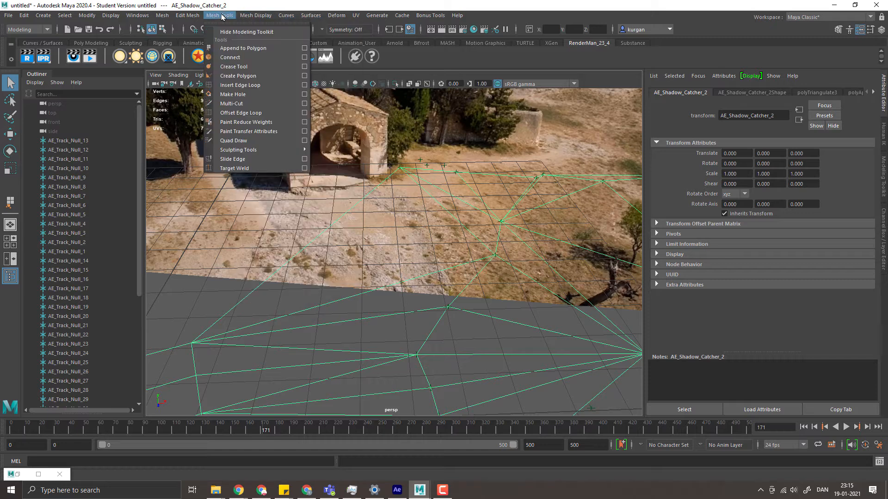
{"action": "left_click", "coordinate": [232, 103]}
{"action": "left_click", "coordinate": [400, 168]}
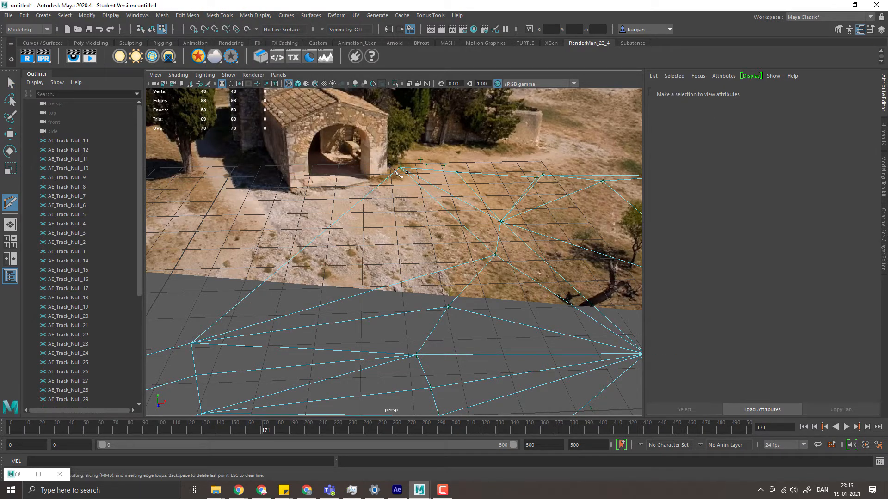
{"action": "left_click", "coordinate": [359, 295]}
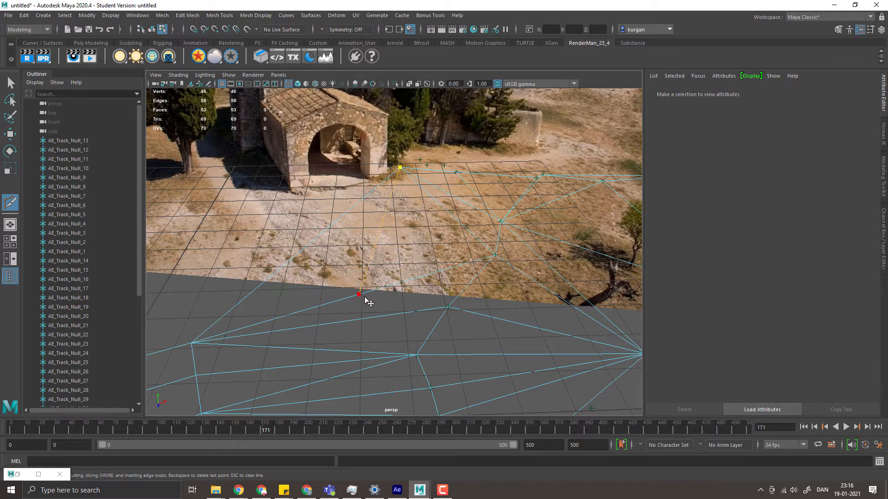
{"action": "left_click", "coordinate": [447, 308]}
{"action": "key", "text": "Return"}
{"action": "key", "text": "q"}
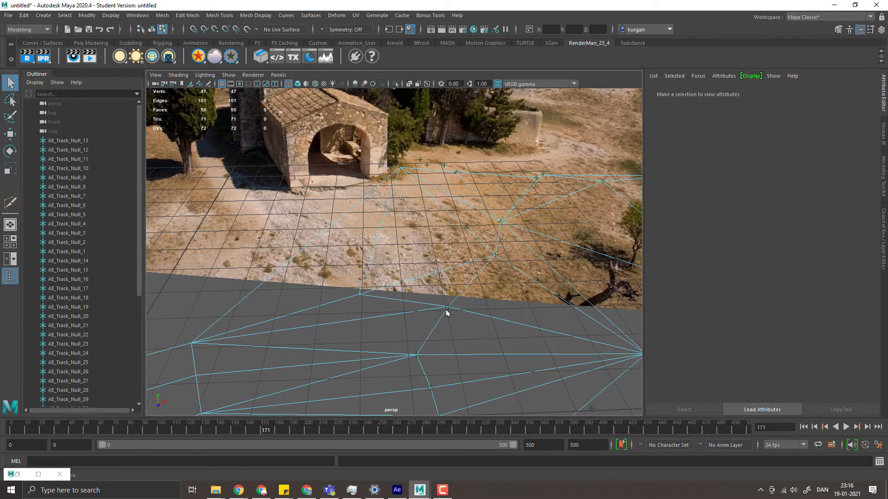
- Look through AE_3D_Tracker_Camera and move the newly cut vertex near the low wall beside the trees onto the ground at frame 171
{"action": "key", "text": "space"}
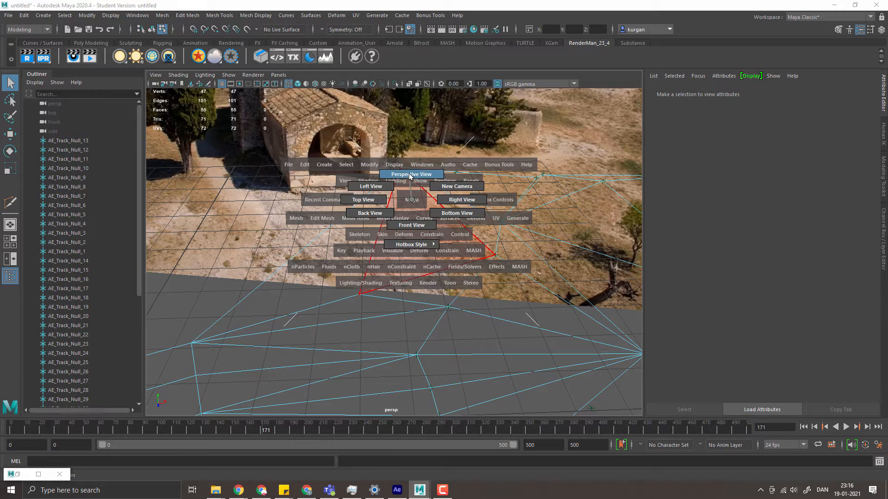
{"action": "left_click", "coordinate": [279, 75]}
{"action": "mouse_move", "coordinate": [313, 85]}
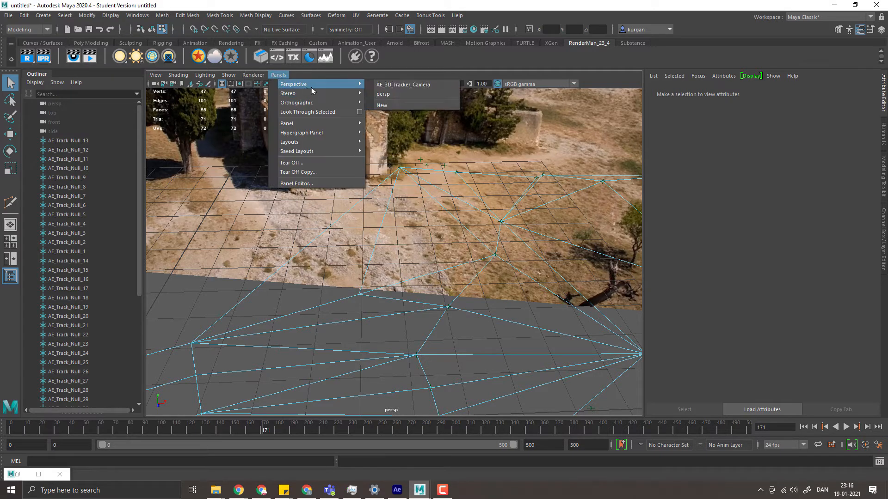
{"action": "left_click", "coordinate": [379, 90]}
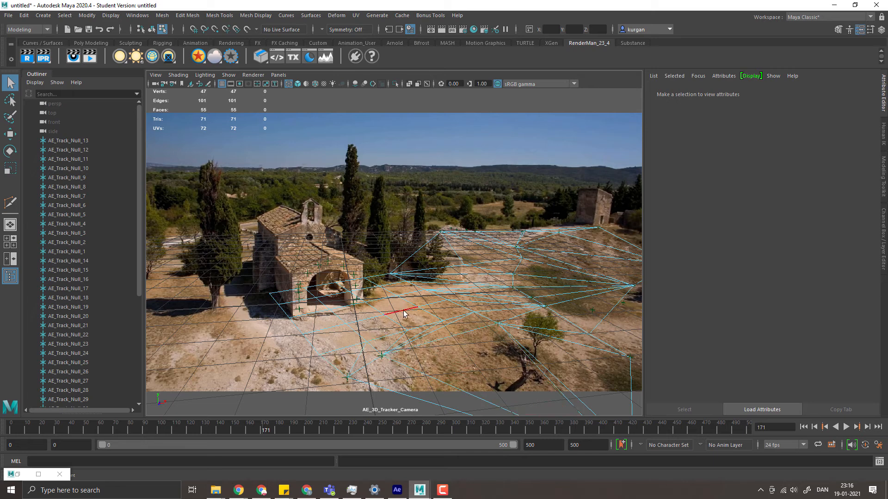
{"action": "key", "text": "w"}
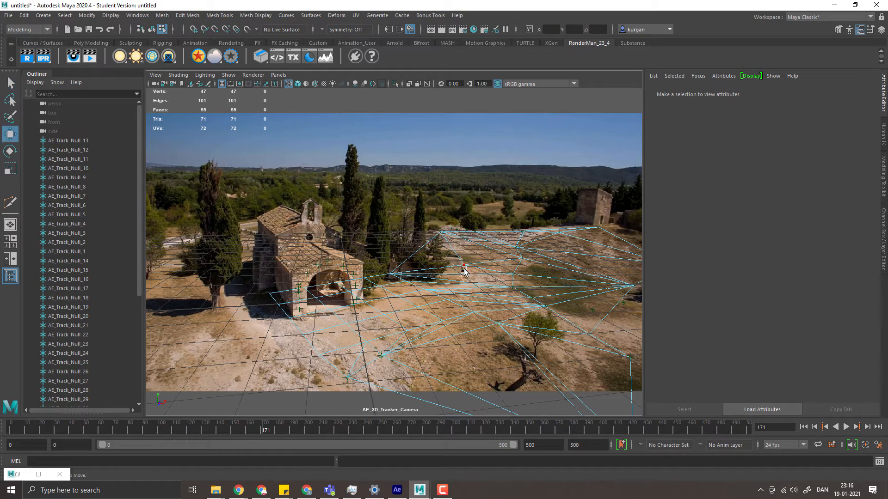
{"action": "left_click", "coordinate": [465, 267]}
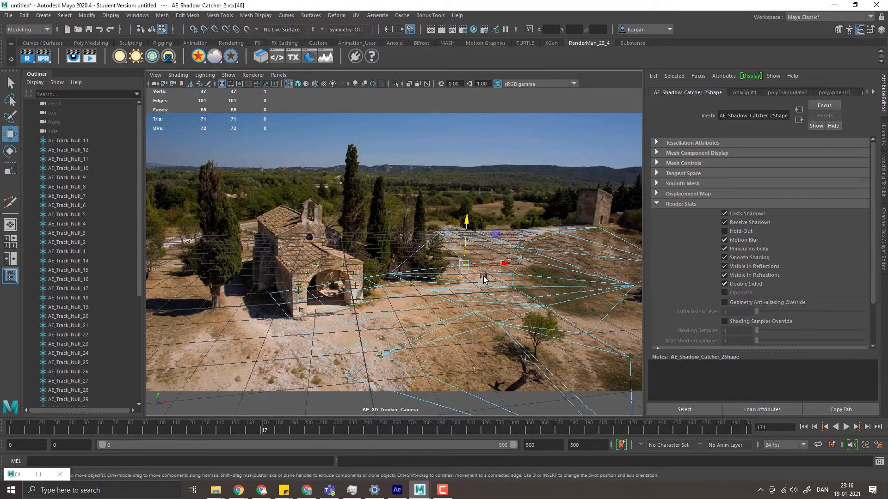
{"action": "left_click_drag", "start_coordinate": [483, 278], "coordinate": [503, 277]}
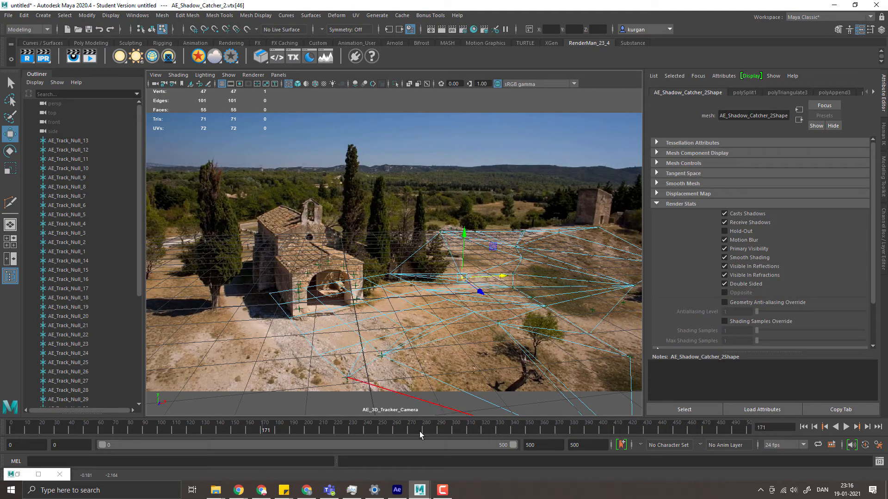
- Refine the new vertex's position against the footage at frames 147, 26 and 201
{"action": "left_click_drag", "start_coordinate": [276, 435], "coordinate": [228, 422]}
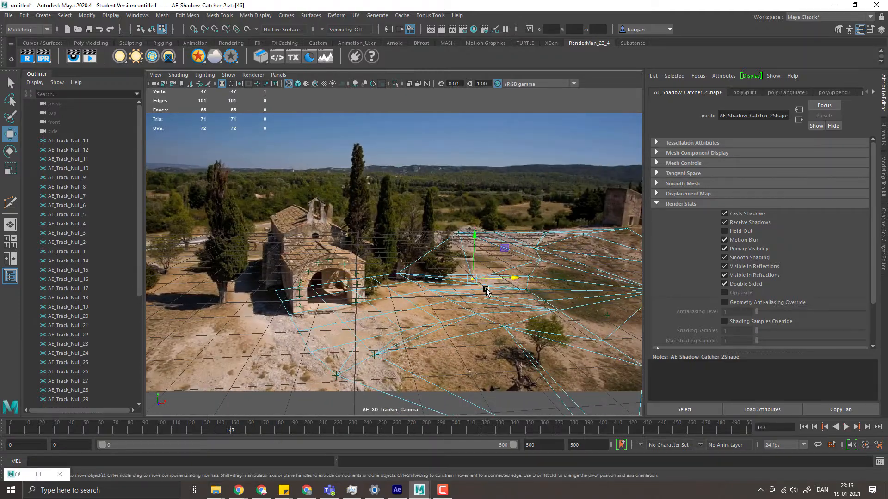
{"action": "left_click_drag", "start_coordinate": [510, 278], "coordinate": [519, 277]}
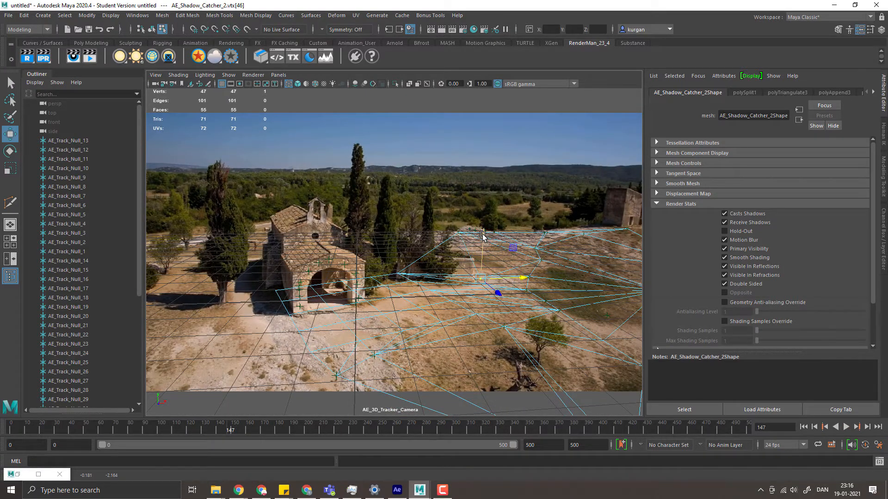
{"action": "left_click_drag", "start_coordinate": [482, 236], "coordinate": [516, 280]}
{"action": "left_click_drag", "start_coordinate": [296, 431], "coordinate": [49, 430]}
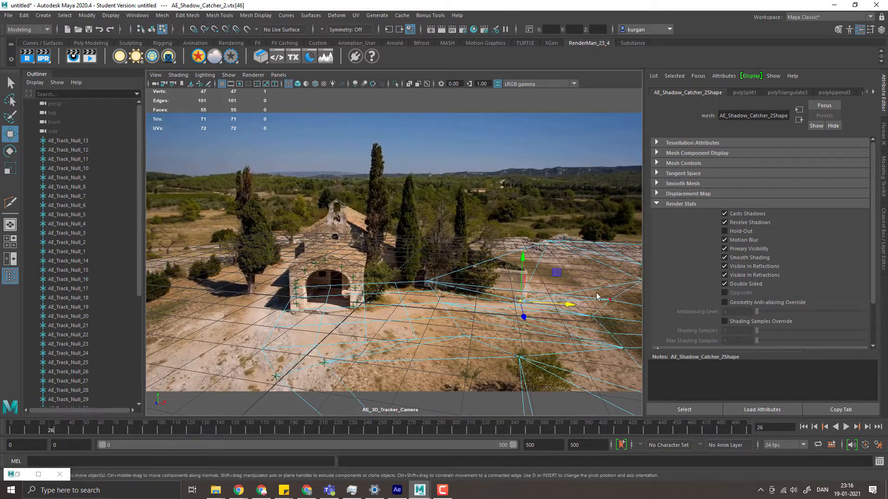
{"action": "left_click_drag", "start_coordinate": [568, 307], "coordinate": [532, 313]}
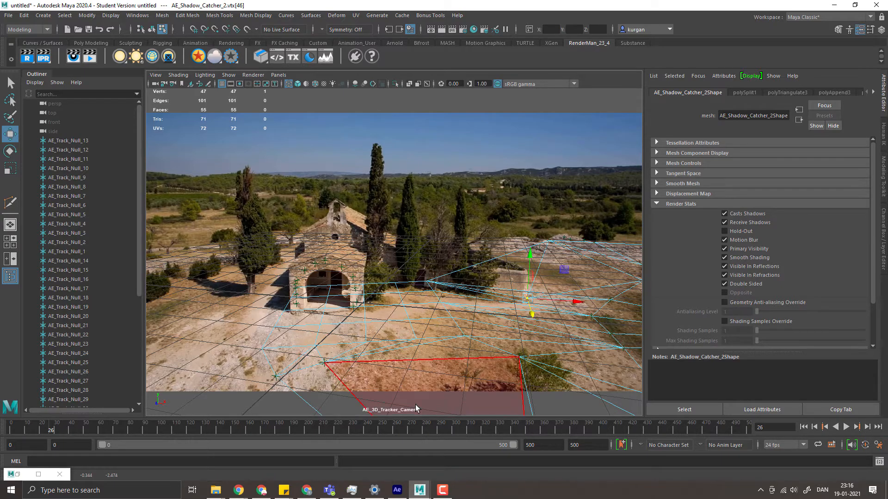
{"action": "left_click_drag", "start_coordinate": [91, 424], "coordinate": [310, 420]}
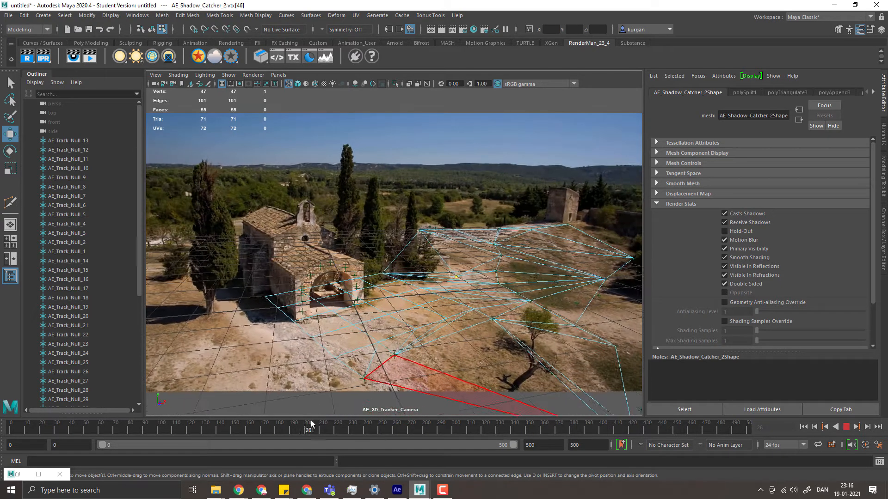
{"action": "left_click_drag", "start_coordinate": [492, 275], "coordinate": [486, 275]}
- Readjust the same vertex at frames 47, 305 and 27, and run through the footage to check its alignment
{"action": "left_click_drag", "start_coordinate": [316, 431], "coordinate": [82, 429]}
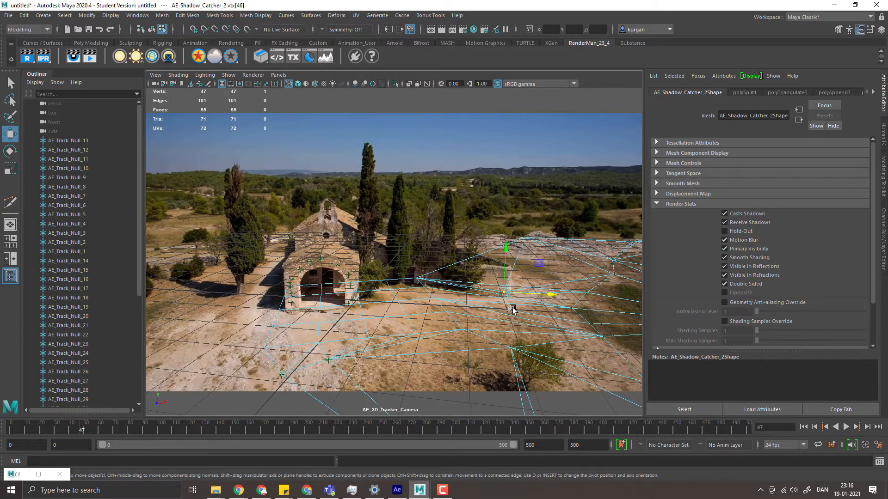
{"action": "left_click_drag", "start_coordinate": [512, 310], "coordinate": [556, 295]}
{"action": "left_click_drag", "start_coordinate": [418, 427], "coordinate": [433, 426]}
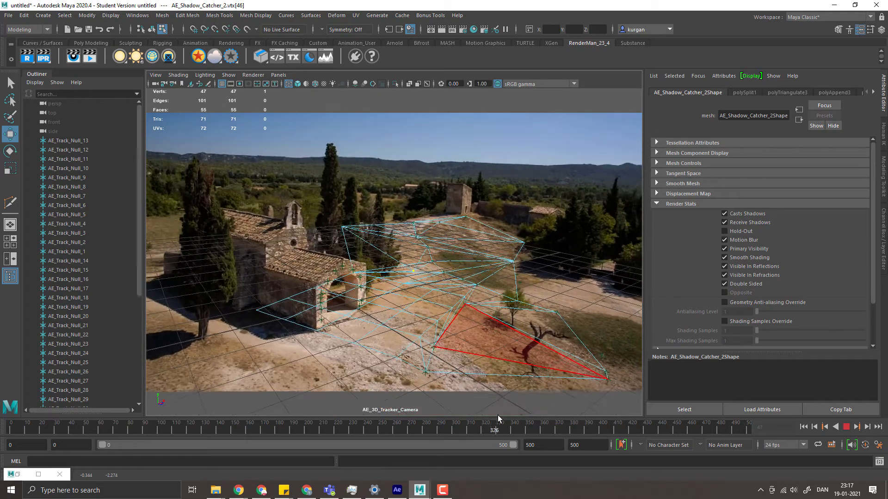
{"action": "left_click_drag", "start_coordinate": [369, 398], "coordinate": [459, 392]}
{"action": "left_click_drag", "start_coordinate": [449, 284], "coordinate": [439, 263]}
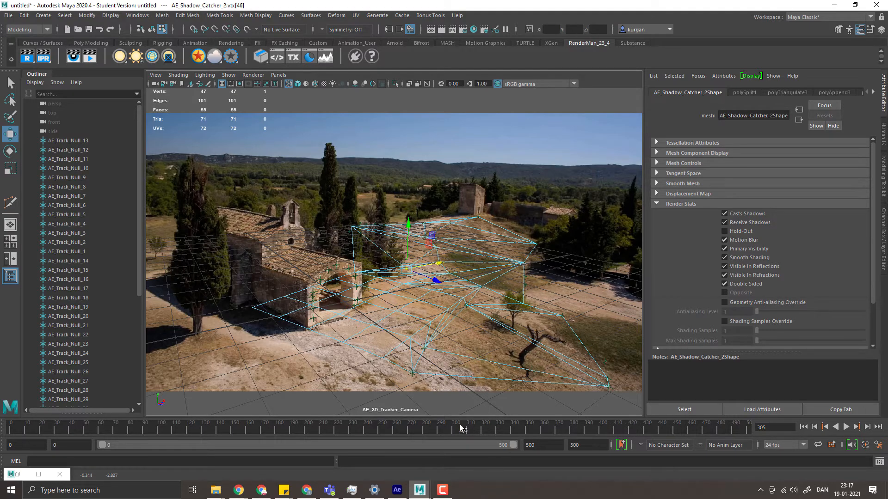
{"action": "left_click_drag", "start_coordinate": [462, 429], "coordinate": [52, 428]}
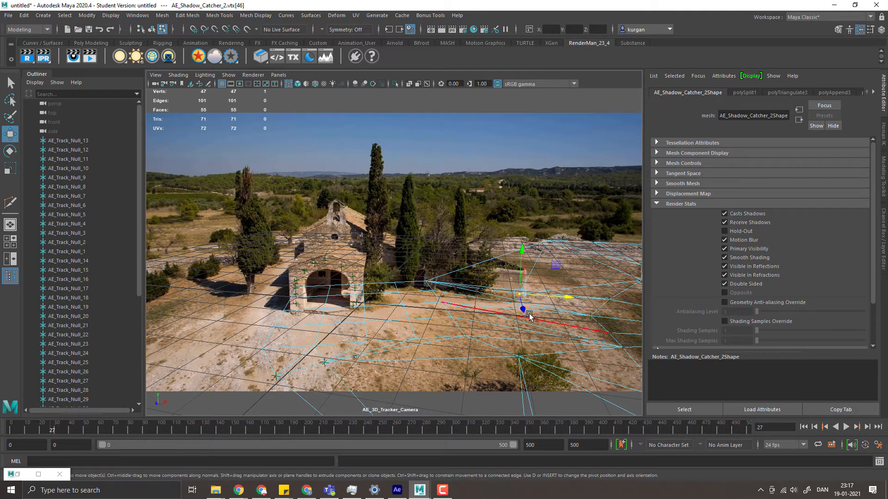
{"action": "left_click_drag", "start_coordinate": [520, 309], "coordinate": [544, 313]}
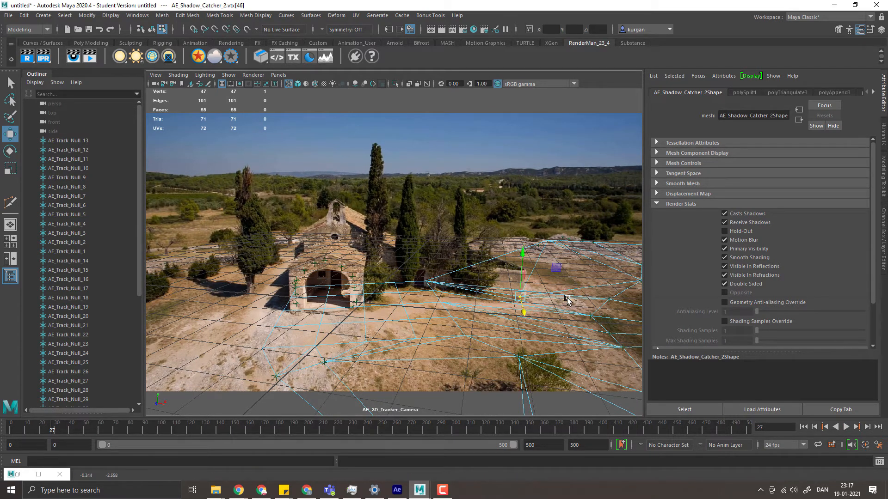
{"action": "key", "text": "alt+v"}
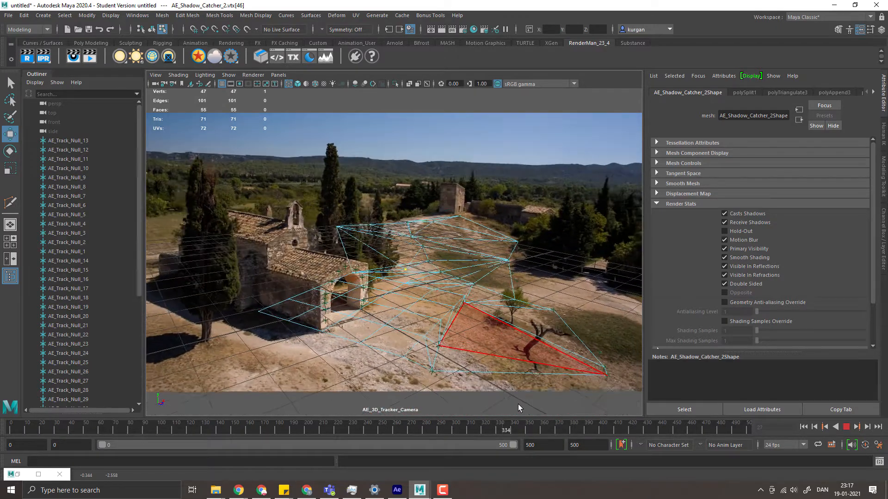
{"action": "key", "text": "alt+v"}
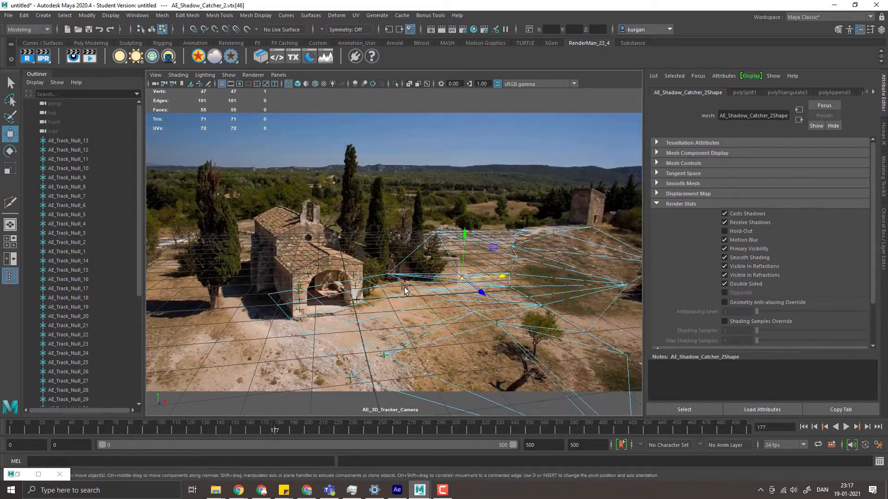
- In the perspective view, delete the triangular ground mesh face next to the moved vertex
{"action": "key", "text": "space"}
{"action": "left_click_drag", "start_coordinate": [406, 292], "coordinate": [579, 276]}
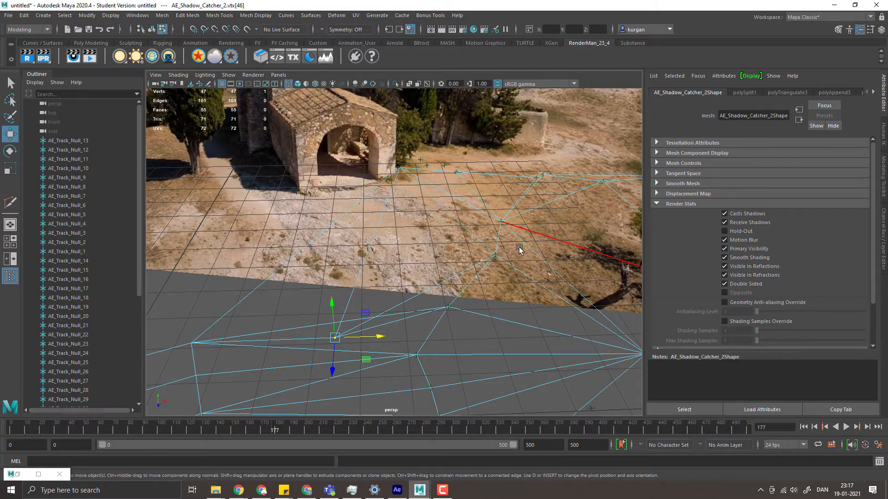
{"action": "left_click_drag", "start_coordinate": [521, 247], "coordinate": [365, 227]}
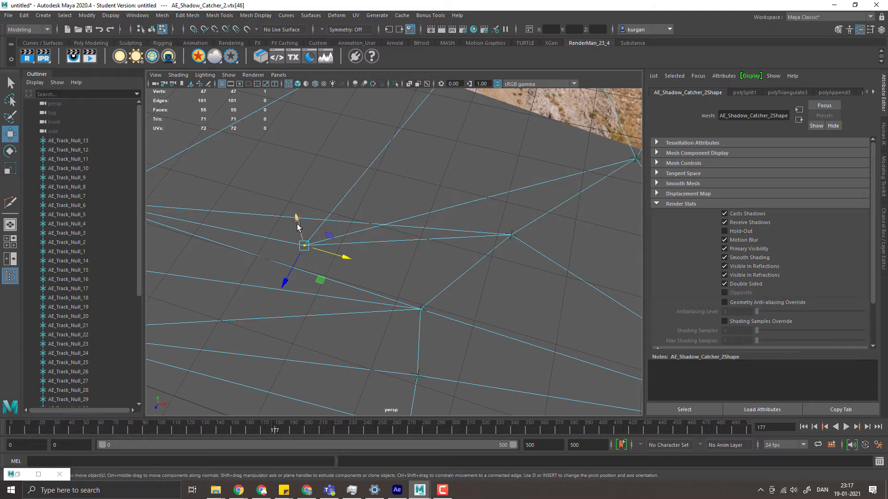
{"action": "left_click", "coordinate": [398, 268]}
{"action": "key", "text": "Delete"}
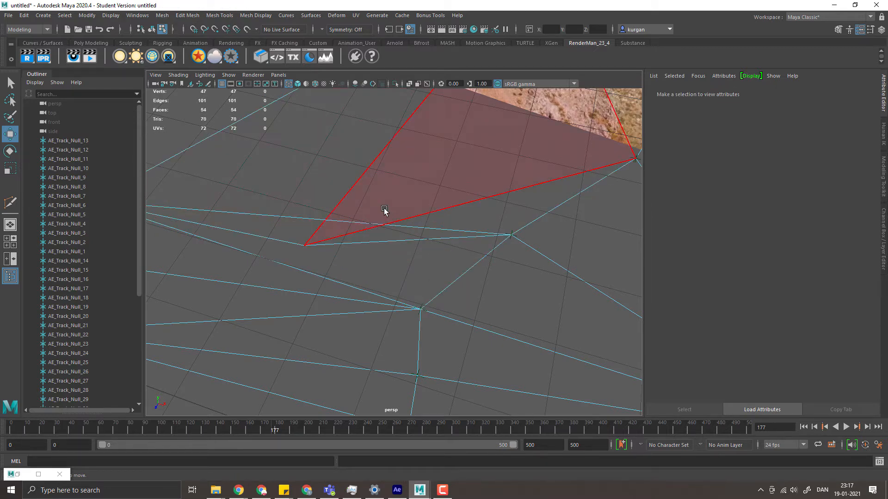
- Try to delete the long edge running past the moved vertex
{"action": "left_click_drag", "start_coordinate": [447, 234], "coordinate": [587, 235]}
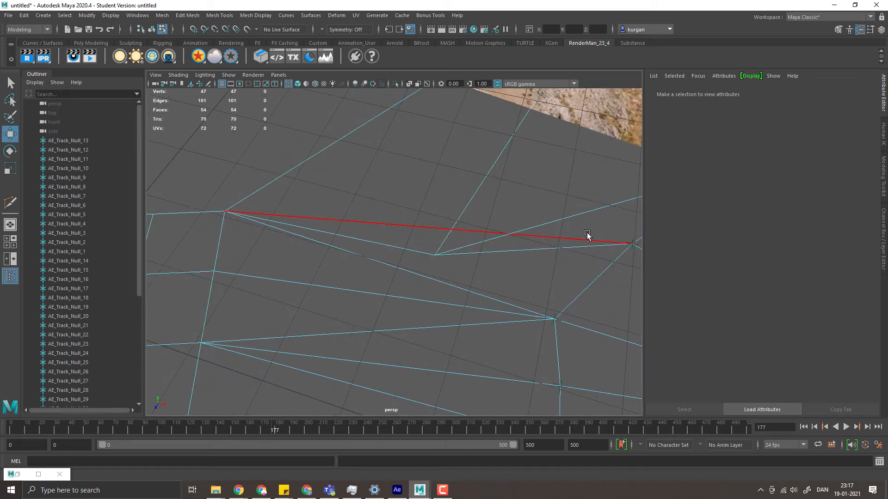
{"action": "left_click", "coordinate": [440, 222]}
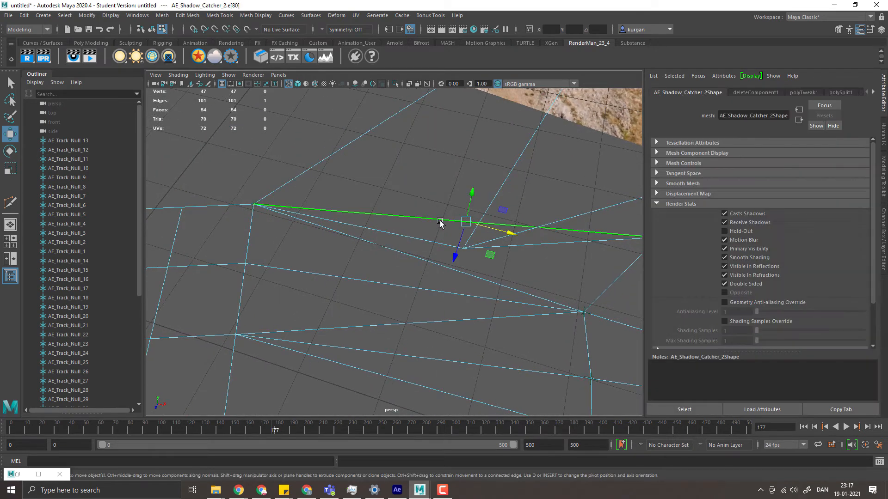
{"action": "key", "text": "ctrl+z"}
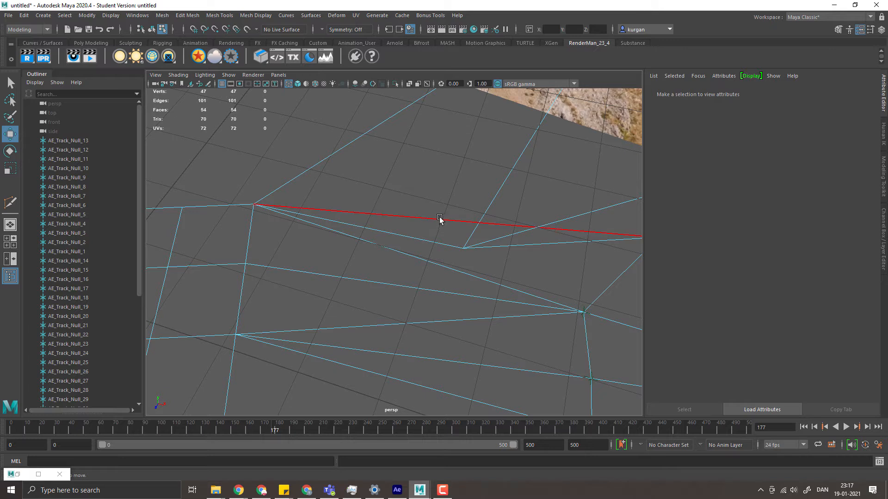
{"action": "left_click", "coordinate": [439, 219]}
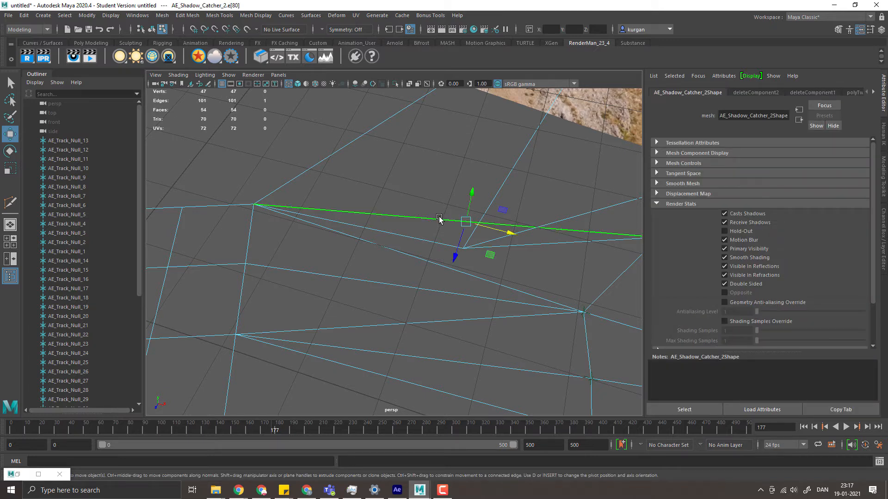
{"action": "key", "text": "ctrl+z"}
- Switch to face selection and delete the thin leftover face beside the moved vertex
{"action": "right_click", "coordinate": [439, 219]}
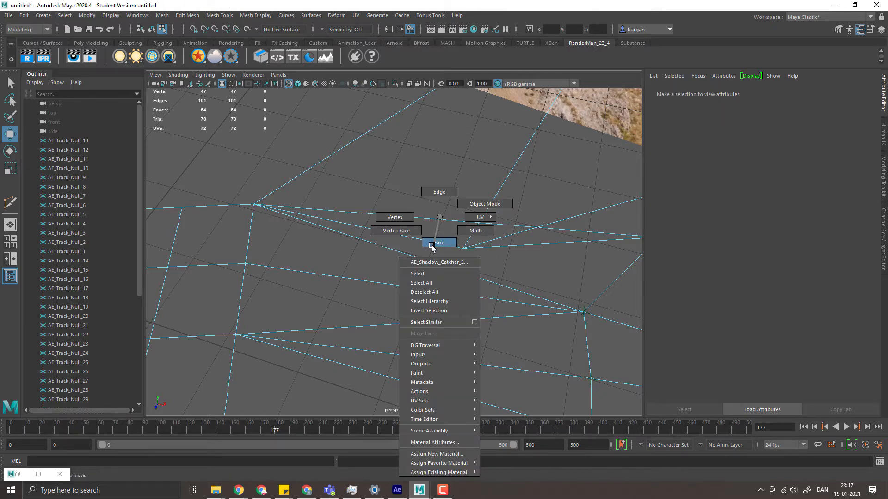
{"action": "left_click", "coordinate": [437, 239]}
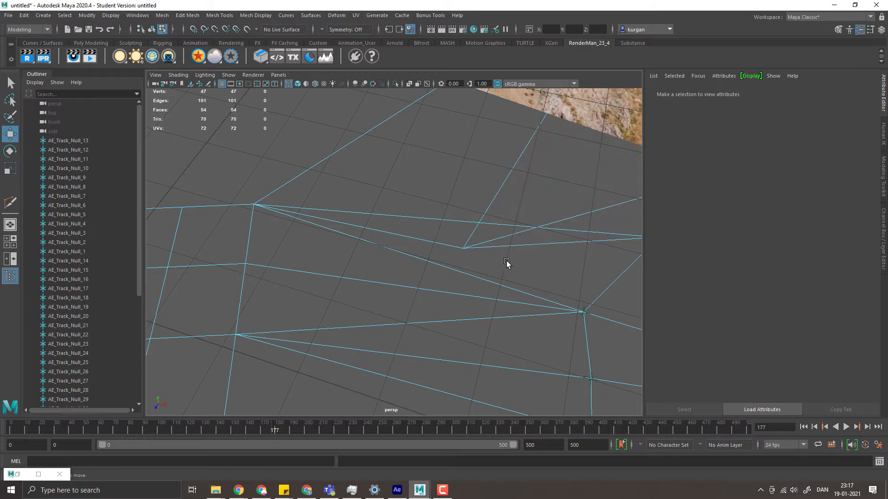
{"action": "left_click_drag", "start_coordinate": [557, 256], "coordinate": [367, 222]}
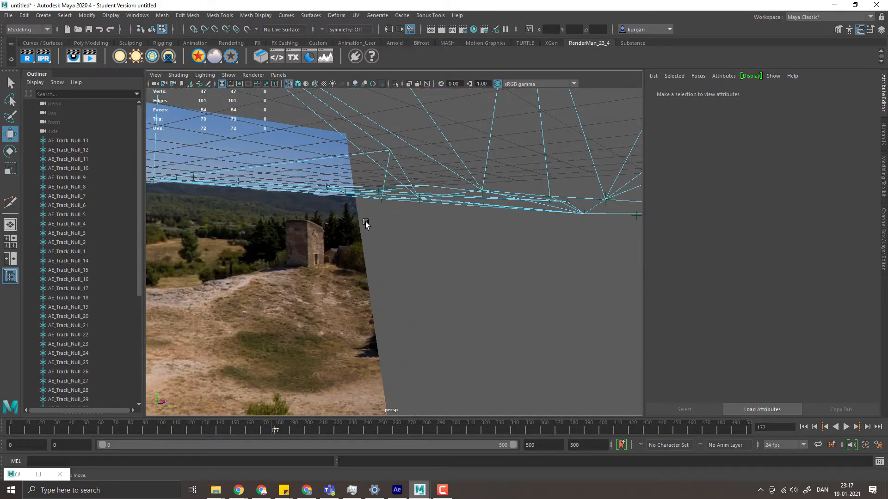
{"action": "left_click", "coordinate": [381, 157]}
{"action": "left_click_drag", "start_coordinate": [380, 157], "coordinate": [350, 226]}
{"action": "mouse_move", "coordinate": [431, 198]}
{"action": "left_mouse_down"}
{"action": "mouse_move", "coordinate": [535, 154]}
{"action": "mouse_move", "coordinate": [434, 191]}
{"action": "left_mouse_up"}
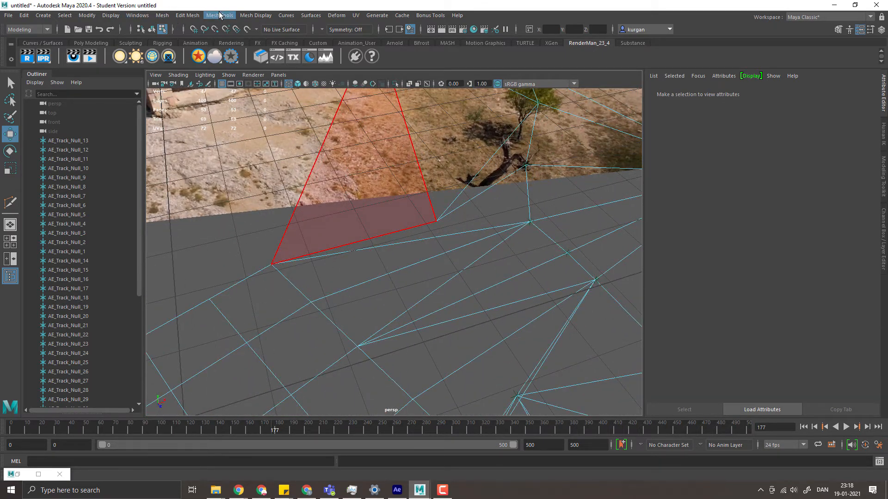
- Fill the gap beside the moved vertex with Append to Polygon, bridging the surrounding border edges of the ground mesh
{"action": "left_click", "coordinate": [219, 15]}
{"action": "left_click", "coordinate": [249, 47]}
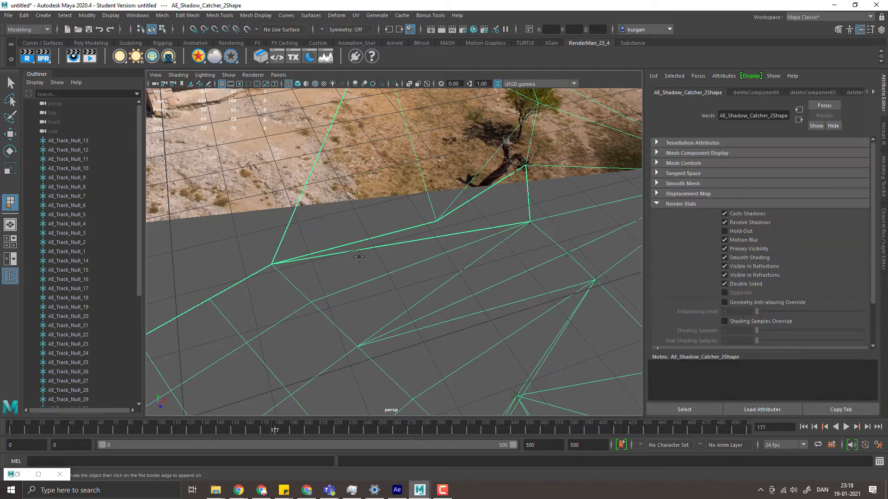
{"action": "left_click", "coordinate": [359, 241]}
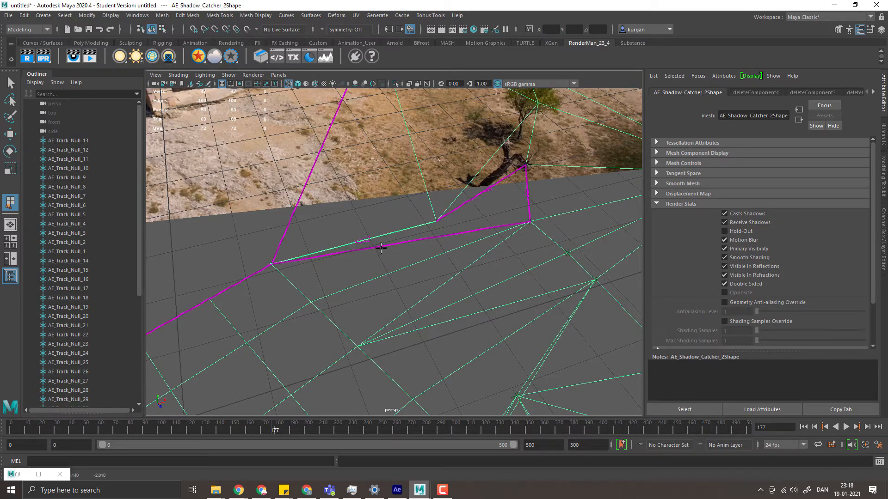
{"action": "left_click", "coordinate": [381, 246]}
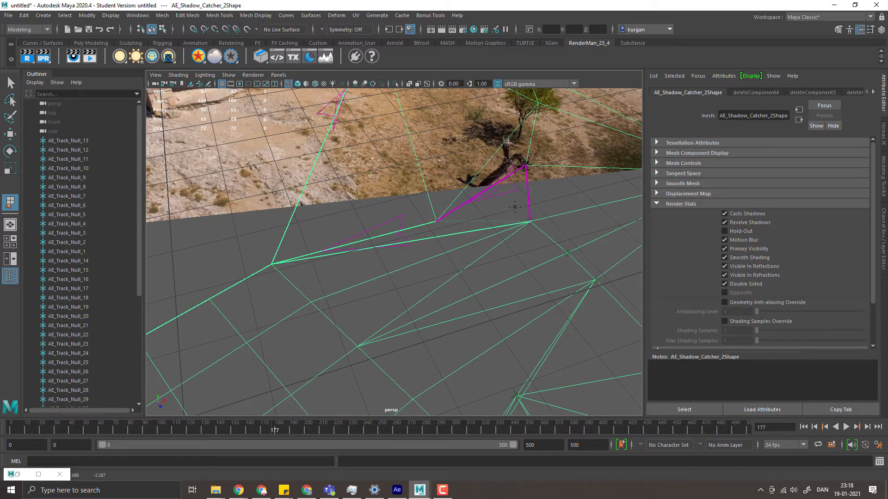
{"action": "key", "text": "Return"}
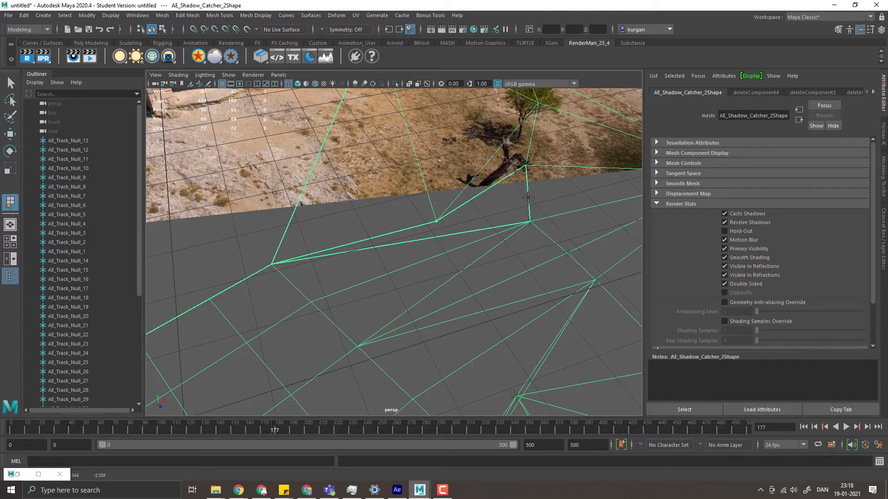
{"action": "key", "text": "w"}
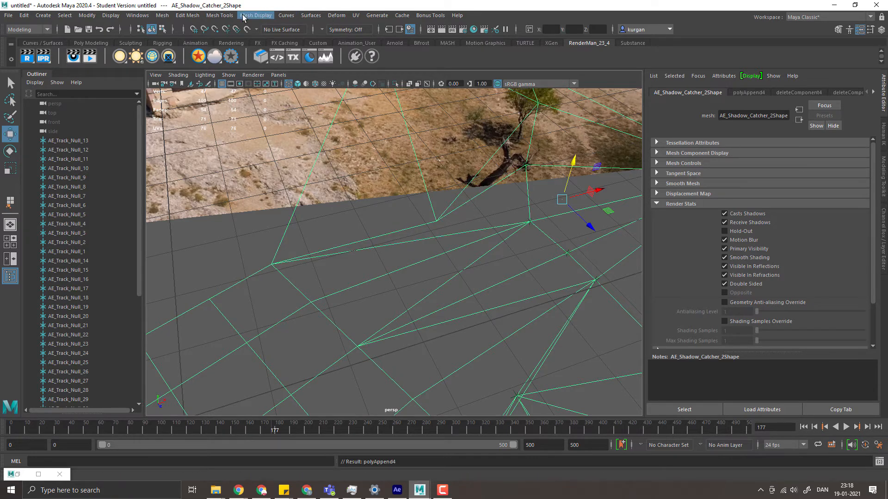
- Use Multi-Cut to add an edge between the two neighbouring vertices of the filled area, then leave the tool in shaded display
{"action": "left_click", "coordinate": [218, 17]}
{"action": "left_click", "coordinate": [187, 16]}
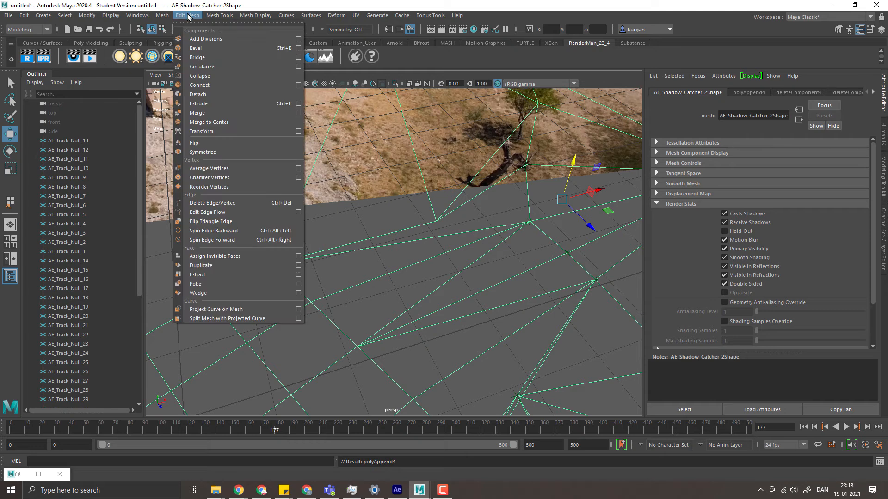
{"action": "mouse_move", "coordinate": [272, 16]}
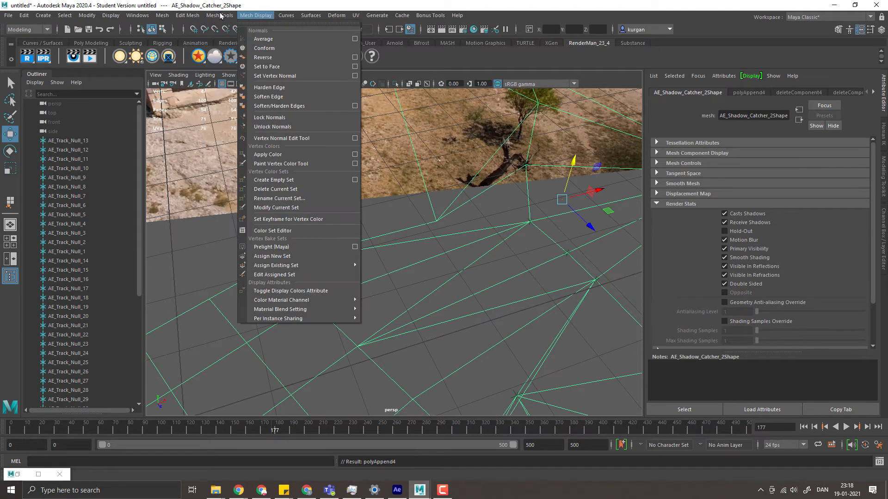
{"action": "mouse_move", "coordinate": [220, 17]}
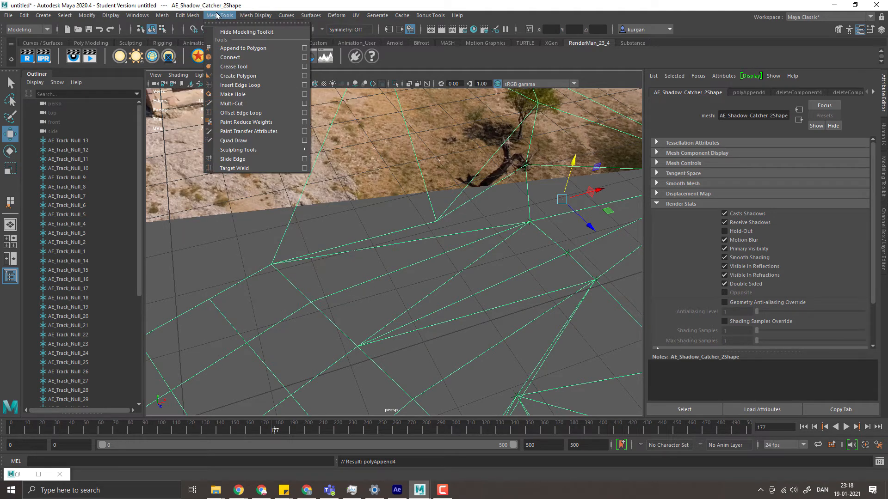
{"action": "left_click", "coordinate": [239, 106]}
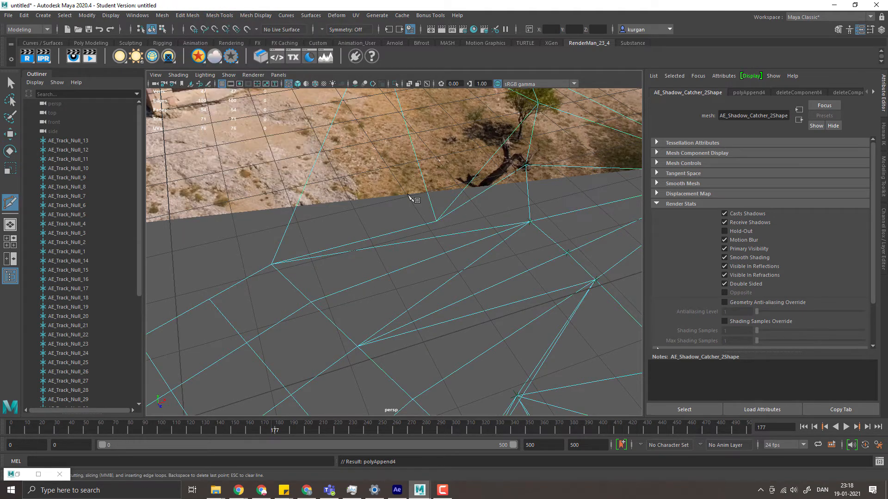
{"action": "left_click", "coordinate": [436, 222]}
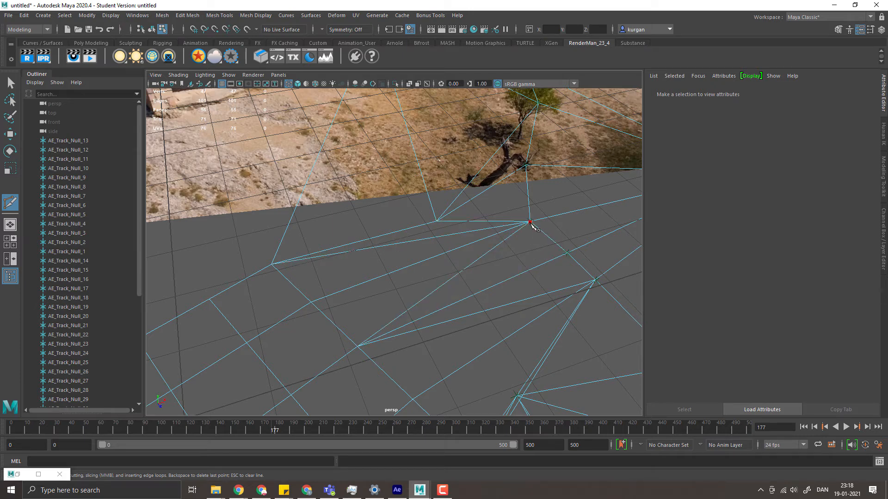
{"action": "key", "text": "5"}
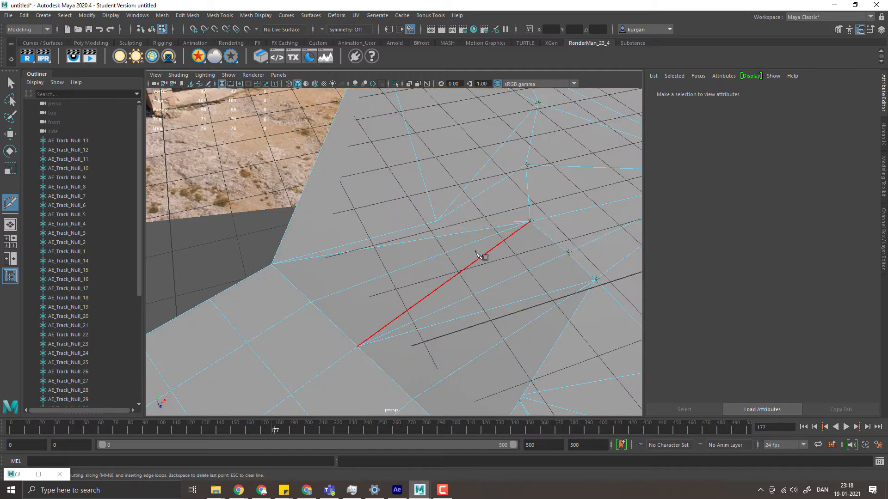
{"action": "key", "text": "w"}
{"action": "left_click_drag", "start_coordinate": [477, 252], "coordinate": [479, 234]}
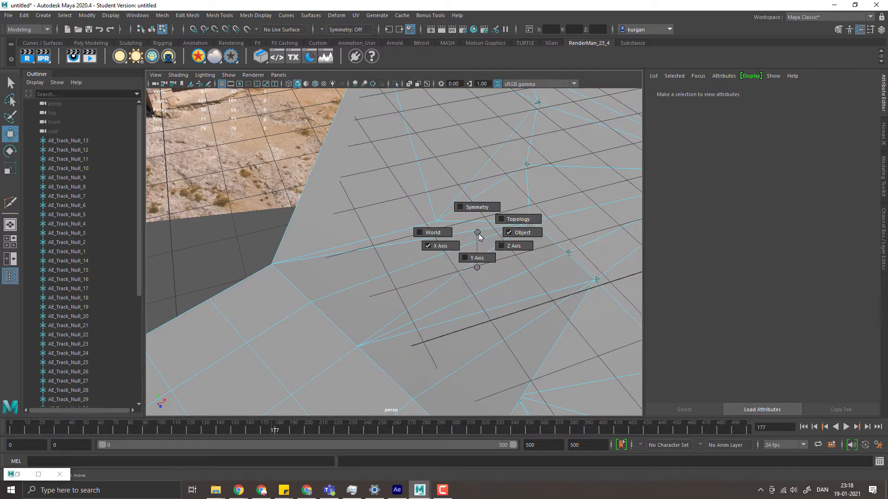
{"action": "key", "text": "q"}
{"action": "left_click", "coordinate": [479, 234]}
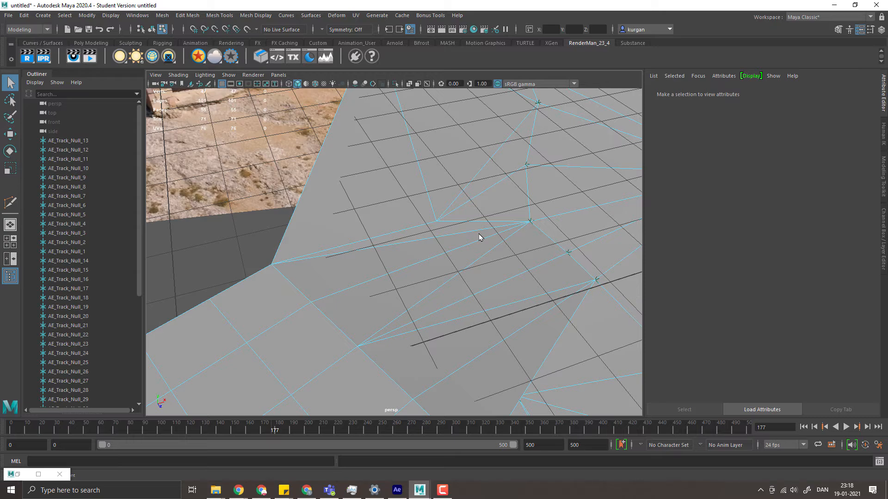
{"action": "key", "text": "space"}
{"action": "left_click_drag", "start_coordinate": [479, 234], "coordinate": [479, 205]}
- Return to object mode and apply Soften Edge to the whole ground mesh
{"action": "left_click_drag", "start_coordinate": [558, 242], "coordinate": [563, 237]}
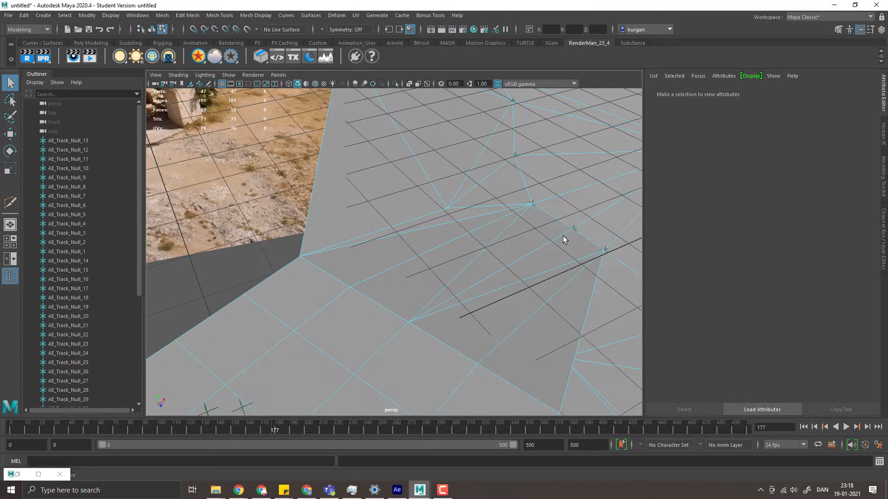
{"action": "right_click", "coordinate": [563, 236]}
{"action": "left_click", "coordinate": [604, 222]}
{"action": "key", "text": "f"}
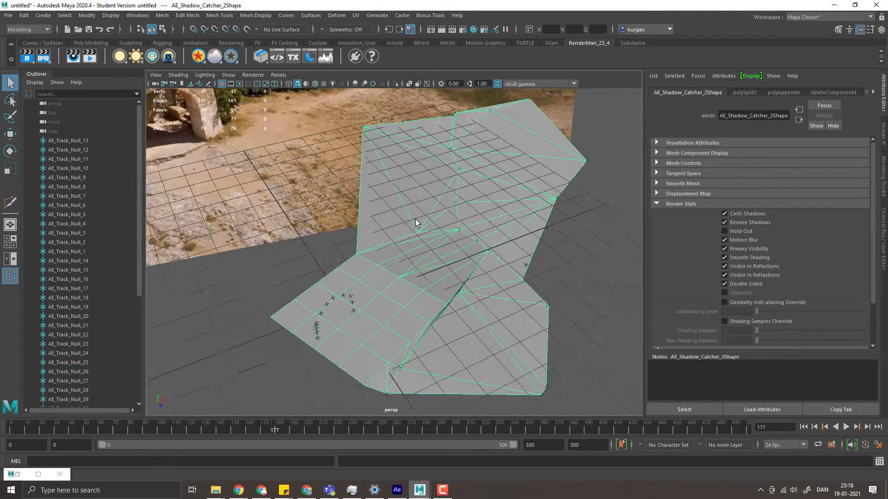
{"action": "left_click_drag", "start_coordinate": [416, 223], "coordinate": [357, 206]}
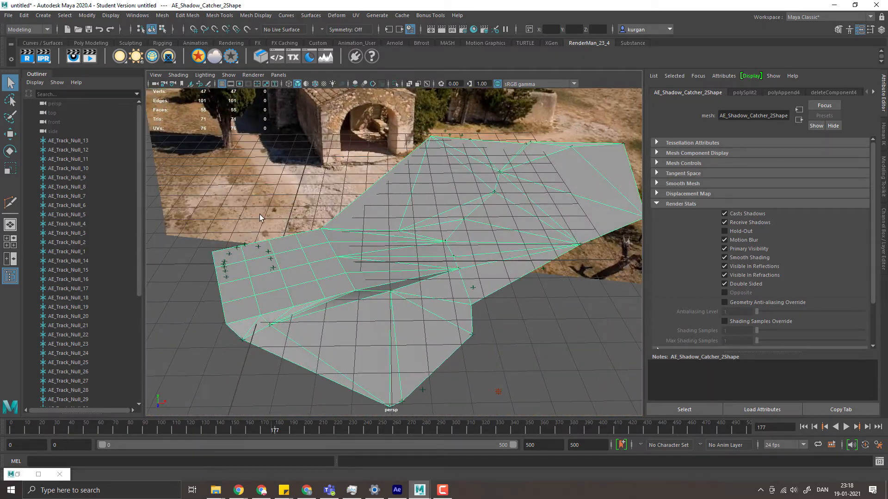
{"action": "left_click_drag", "start_coordinate": [383, 387], "coordinate": [467, 307]}
{"action": "scroll", "coordinate": [489, 283], "scroll_direction": "up", "scroll_amount": 6}
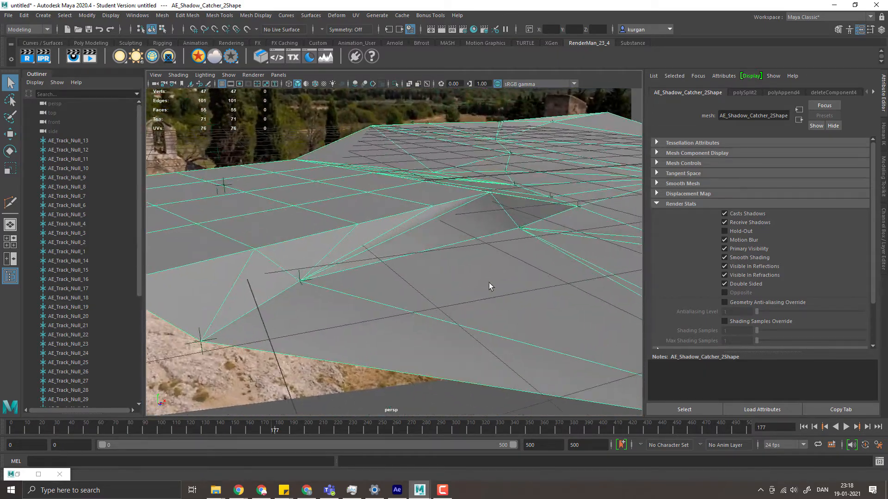
{"action": "left_click_drag", "start_coordinate": [483, 259], "coordinate": [454, 235]}
{"action": "left_click", "coordinate": [455, 234]}
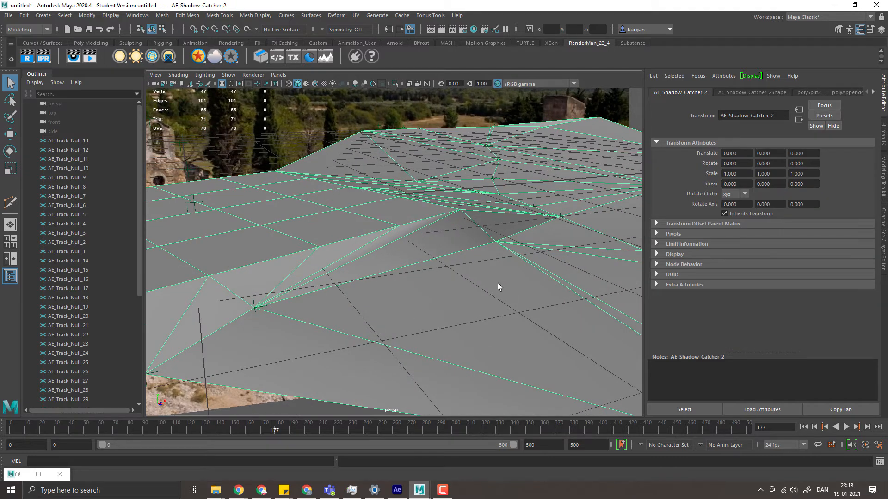
{"action": "left_click", "coordinate": [257, 15]}
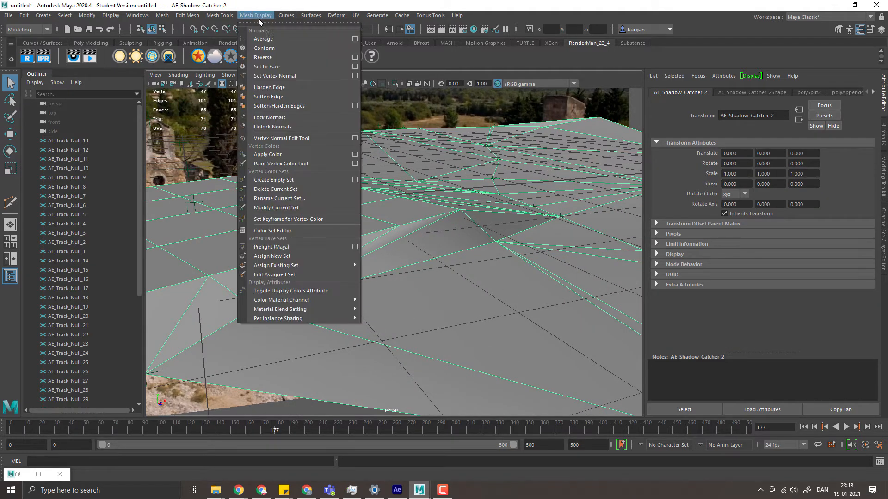
{"action": "left_click", "coordinate": [268, 97]}
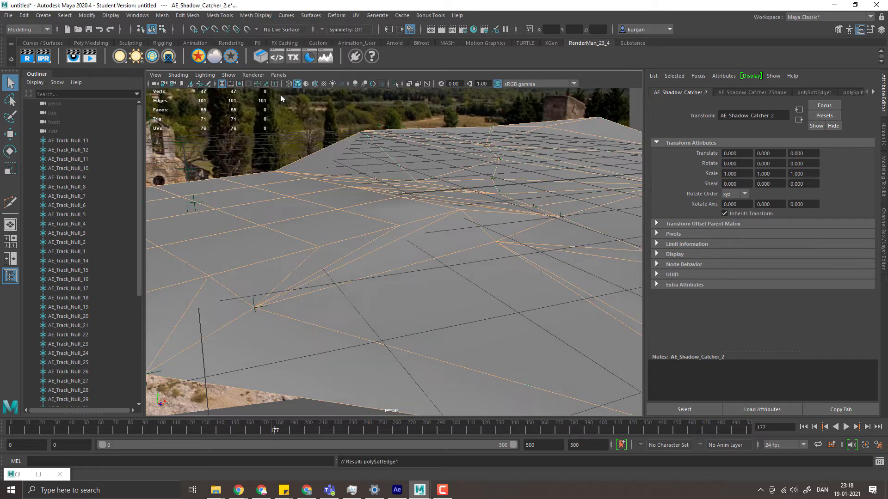
- Look through AE_3D_Tracker_Camera and show the ground mesh as wireframe over the footage
{"action": "left_click", "coordinate": [273, 135]}
{"action": "mouse_move", "coordinate": [591, 271]}
{"action": "left_mouse_down"}
{"action": "mouse_move", "coordinate": [571, 293]}
{"action": "mouse_move", "coordinate": [620, 291]}
{"action": "mouse_move", "coordinate": [608, 272]}
{"action": "left_mouse_up"}
{"action": "left_click", "coordinate": [278, 75]}
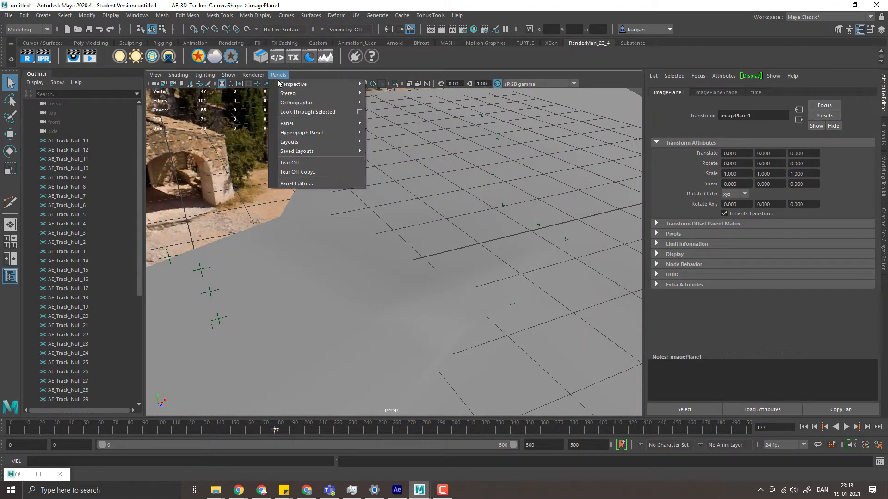
{"action": "mouse_move", "coordinate": [323, 83]}
{"action": "left_click", "coordinate": [407, 85]}
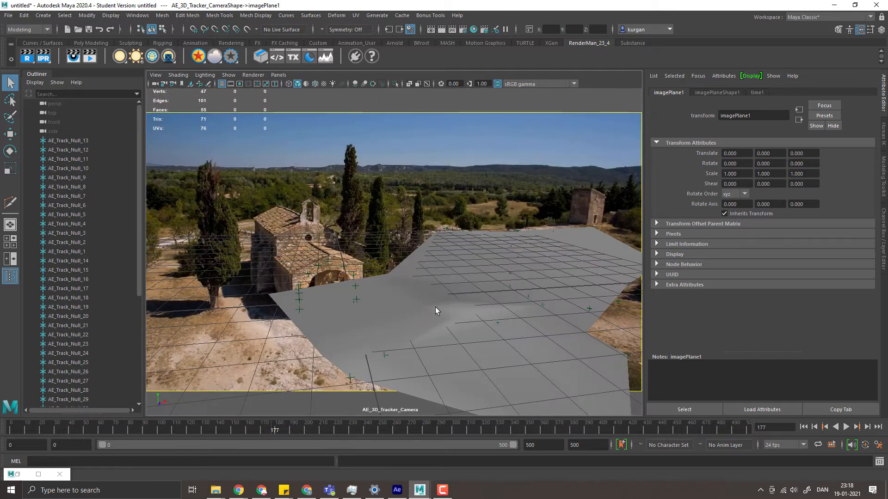
{"action": "key", "text": "4"}
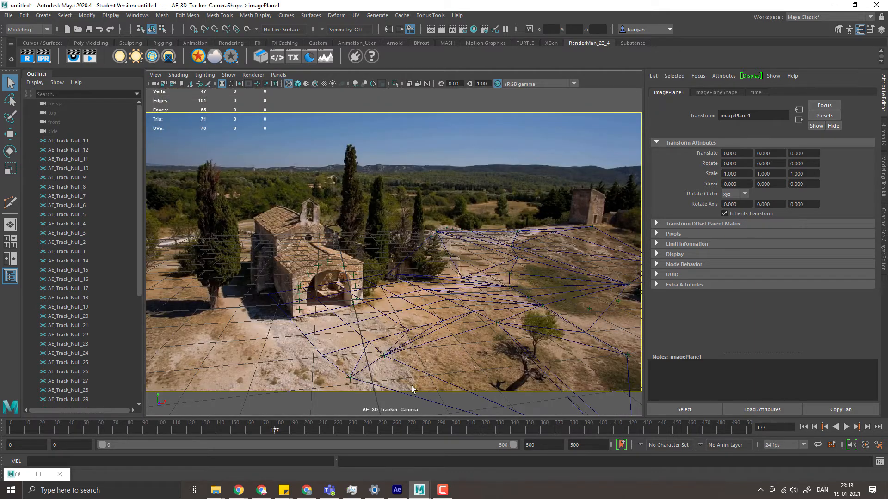
- Select the ground mesh and play the shot from the start to check its fit, stopping at frame 156
{"action": "left_click", "coordinate": [451, 329]}
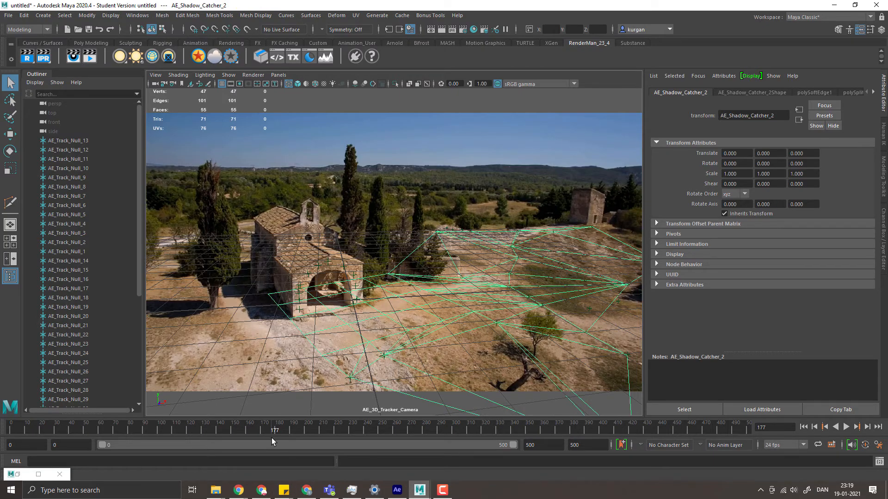
{"action": "left_click_drag", "start_coordinate": [272, 430], "coordinate": [60, 407]}
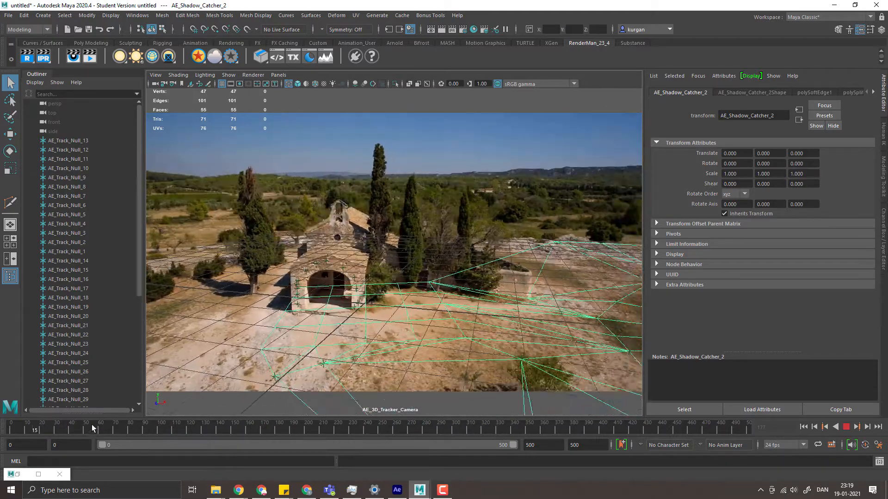
{"action": "left_click", "coordinate": [242, 429]}
- Extrude the ground mesh's outer border edges in front of the chapel outward, with a local Y translation of 2.272
{"action": "right_click", "coordinate": [300, 236]}
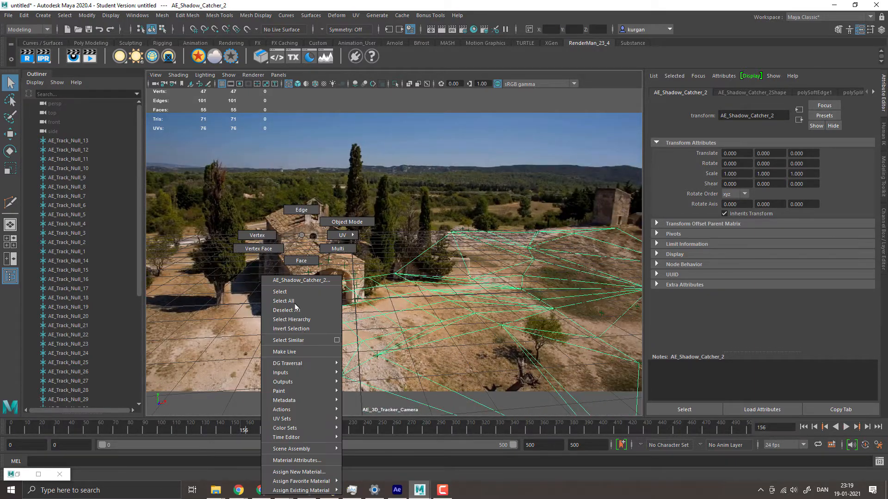
{"action": "left_click", "coordinate": [298, 211]}
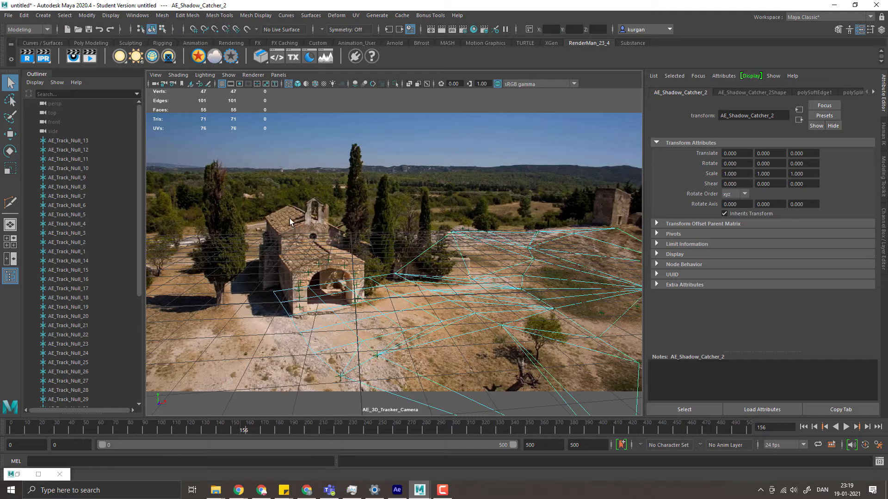
{"action": "left_click", "coordinate": [276, 297]}
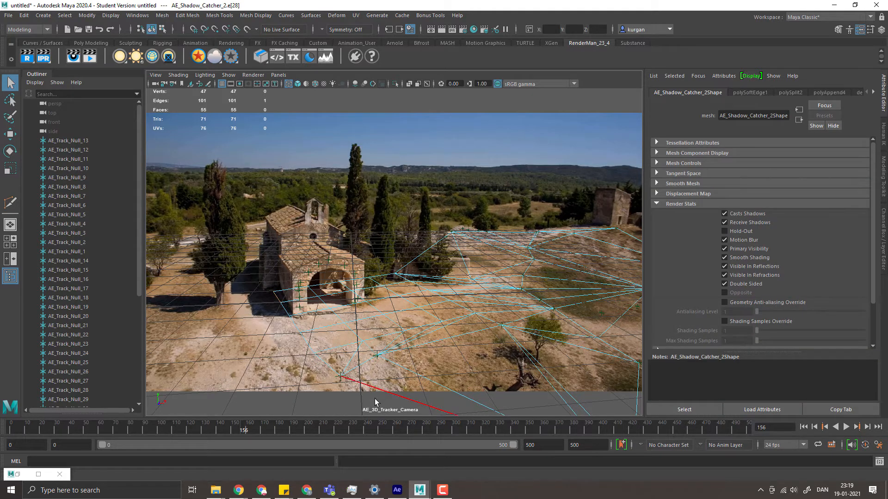
{"action": "left_click", "coordinate": [355, 383], "text": "shift"}
{"action": "left_click", "coordinate": [184, 17]}
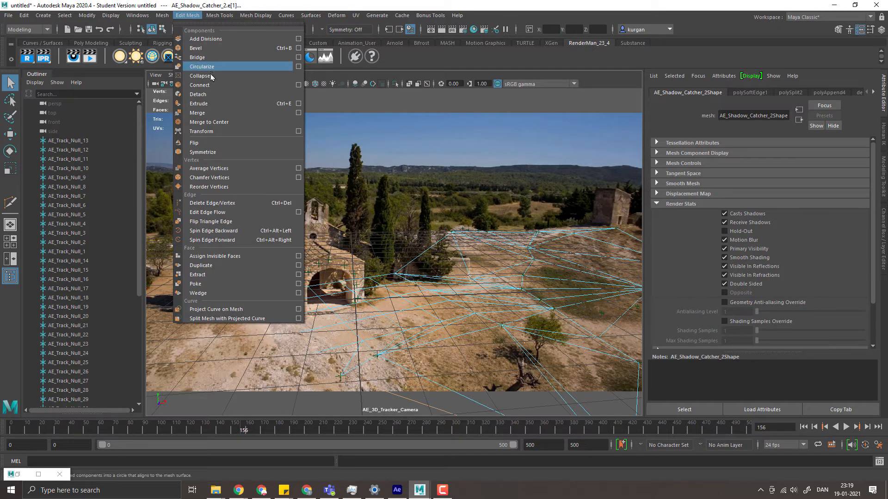
{"action": "left_click", "coordinate": [199, 103]}
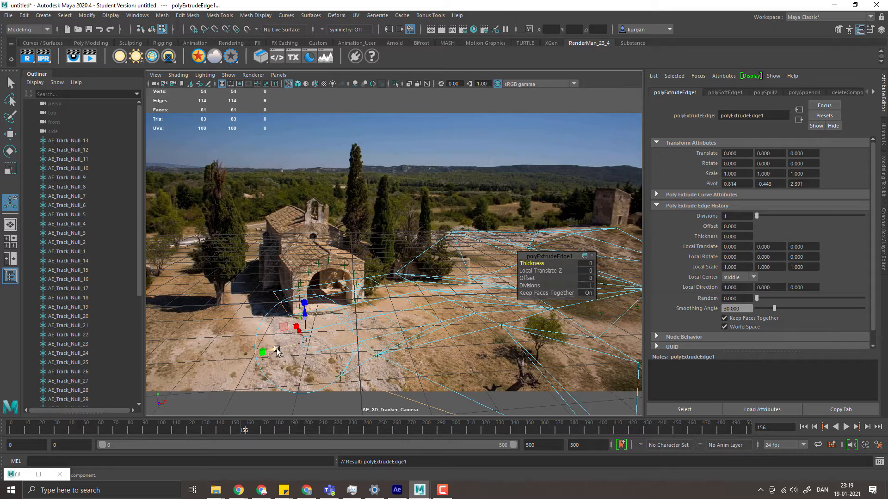
{"action": "left_click_drag", "start_coordinate": [276, 352], "coordinate": [134, 366]}
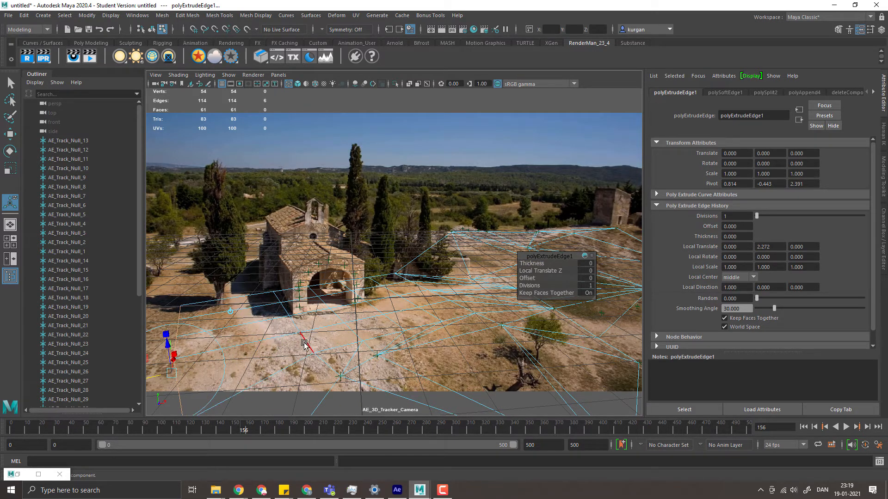
- In shaded display, move the extruded border edges to a Local Translate Z of -0.202 and return to object mode
{"action": "left_click_drag", "start_coordinate": [304, 344], "coordinate": [294, 334]}
{"action": "key", "text": "5"}
{"action": "key", "text": "space"}
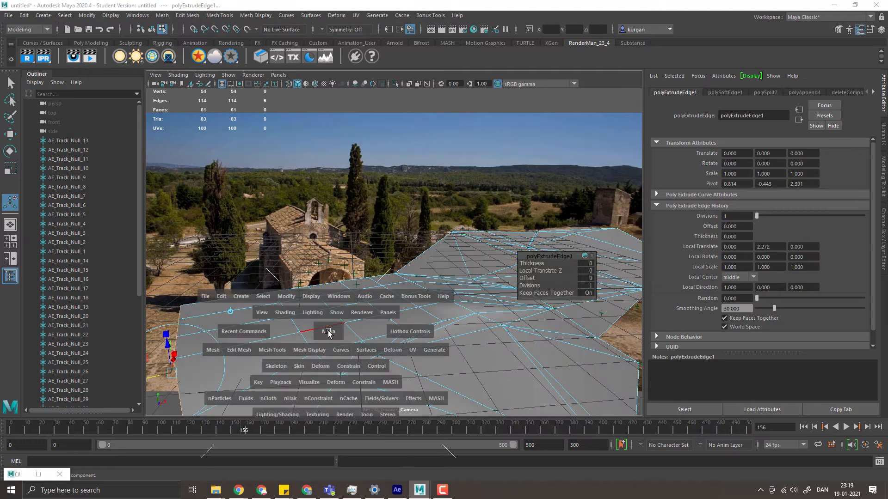
{"action": "left_click_drag", "start_coordinate": [169, 347], "coordinate": [294, 316]}
{"action": "right_click", "coordinate": [290, 235]}
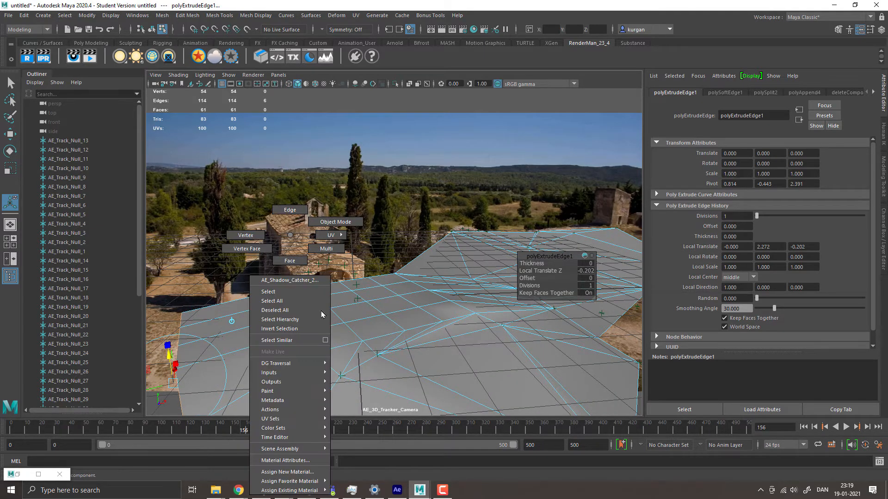
{"action": "left_click", "coordinate": [337, 222]}
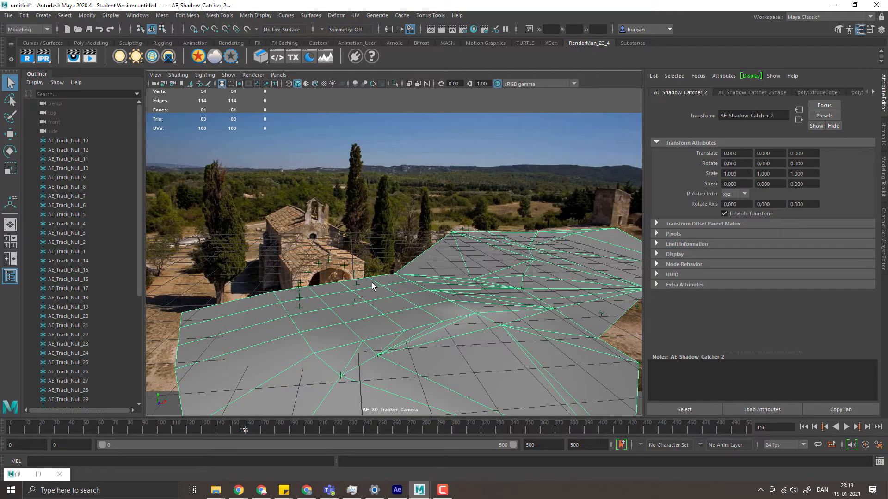
- Scrub and play the shot in wireframe to check how the extended ground mesh follows the footage, stopping at frame 162
{"action": "key", "text": "4"}
{"action": "left_click_drag", "start_coordinate": [244, 431], "coordinate": [340, 337]}
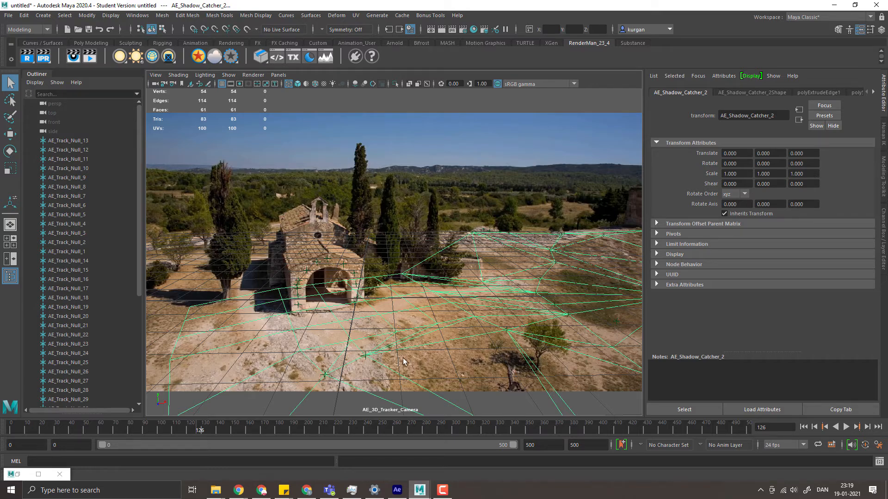
{"action": "left_click_drag", "start_coordinate": [355, 384], "coordinate": [381, 388]}
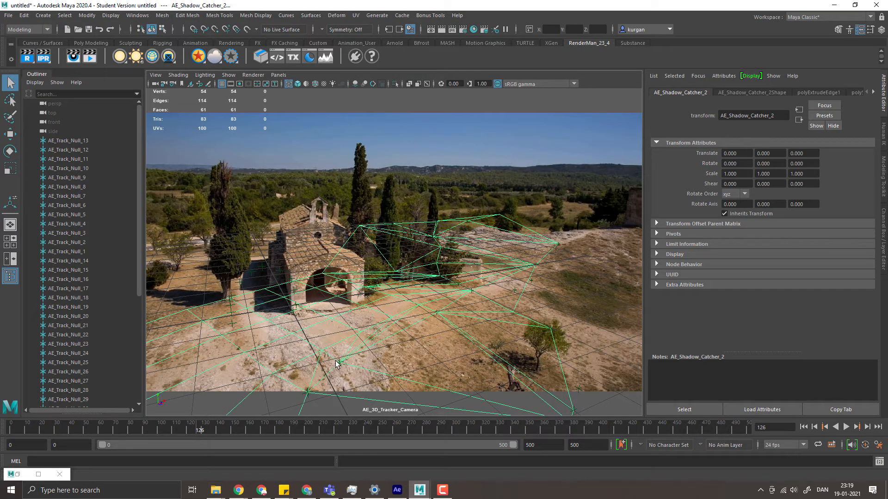
{"action": "key", "text": "alt+v"}
{"action": "key", "text": "alt+v"}
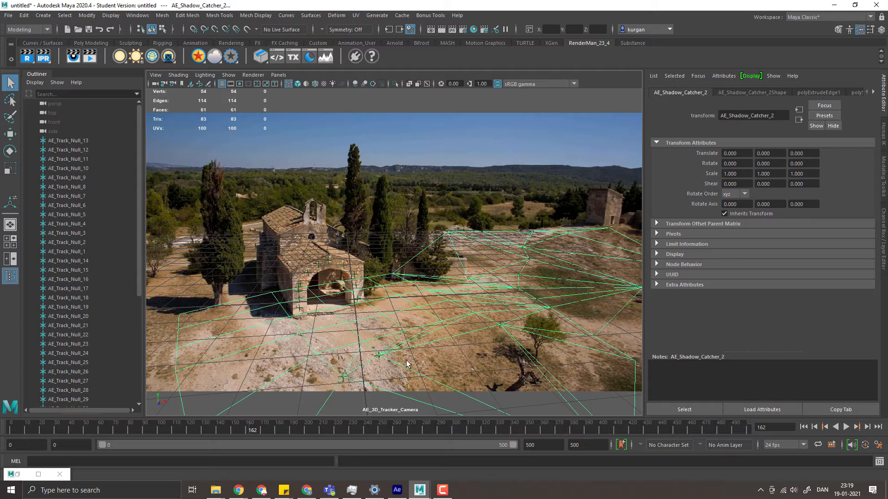
- Average the ground vertex in front of the chapel with 10 iterations, and play the shot to check it, stopping at frame 98
{"action": "right_click", "coordinate": [383, 361]}
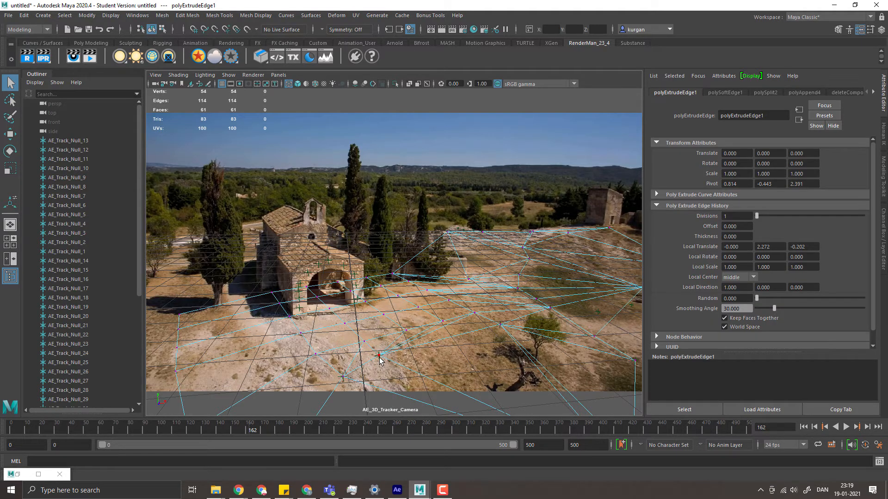
{"action": "left_click", "coordinate": [380, 357]}
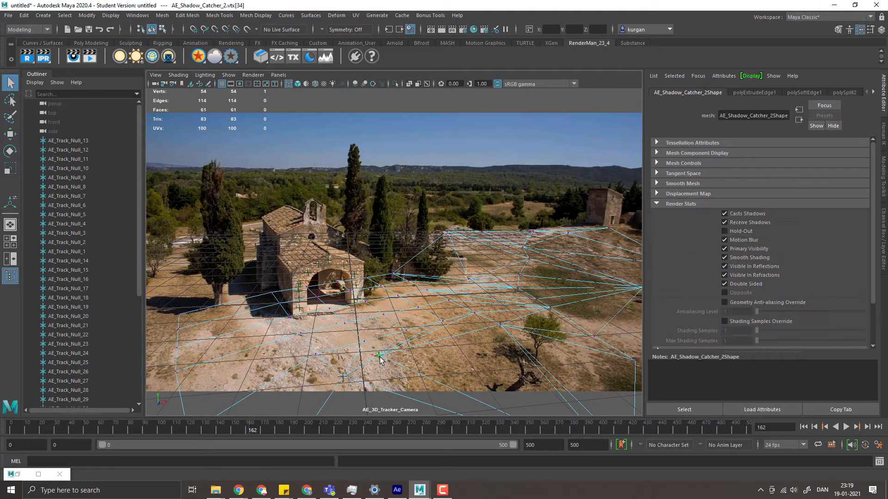
{"action": "left_click", "coordinate": [186, 16]}
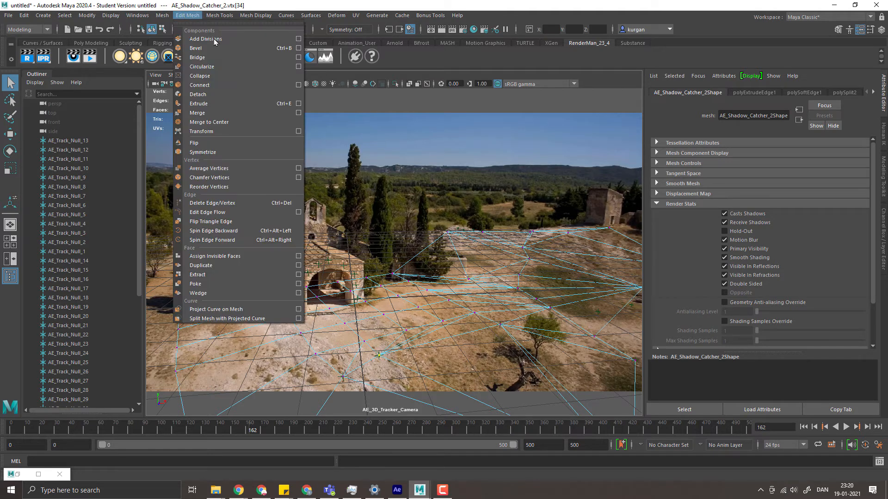
{"action": "left_click", "coordinate": [259, 169]}
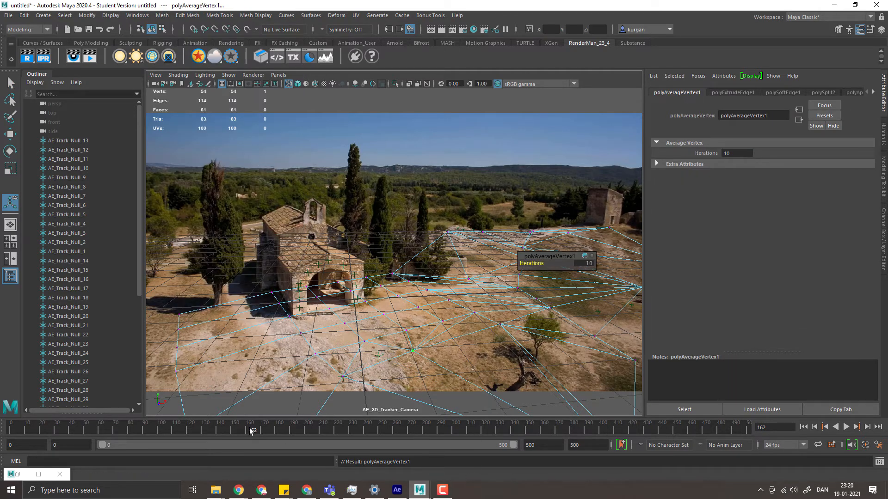
{"action": "key", "text": "alt+v"}
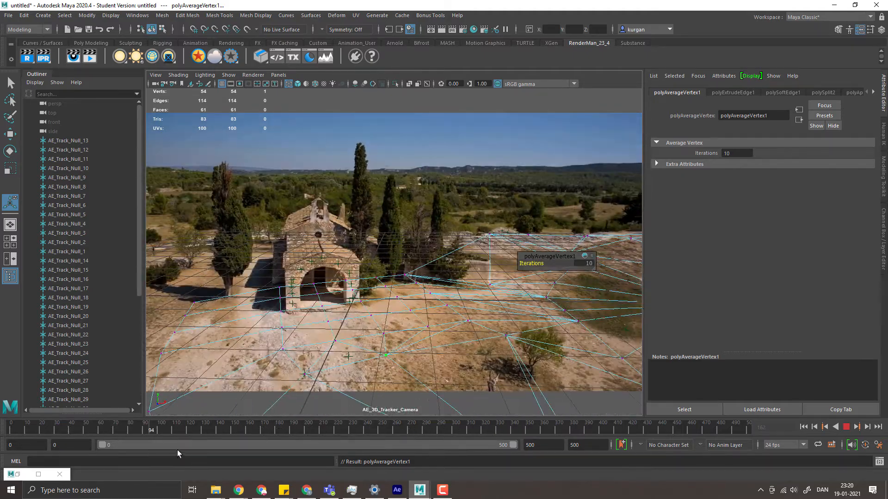
{"action": "key", "text": "alt+v"}
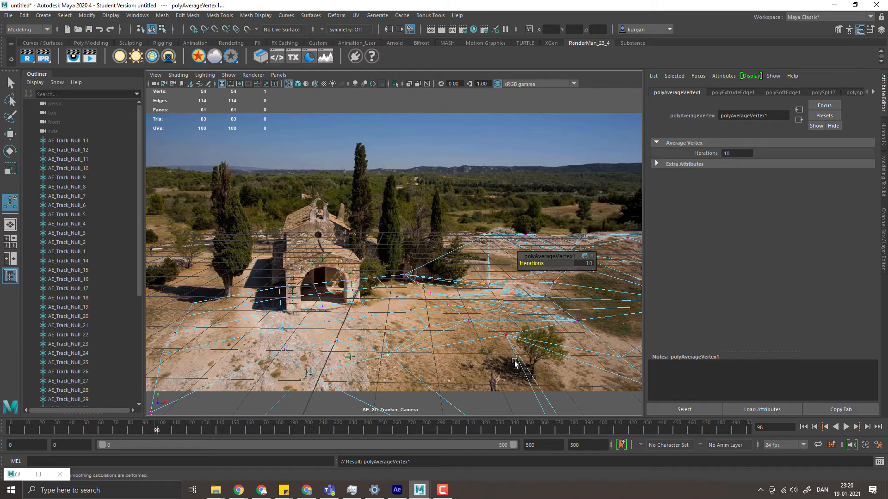
- Average the mesh vertex beside the small tree with 10 iterations, and play the shot to check it, stopping at frame 138
{"action": "left_click", "coordinate": [507, 335]}
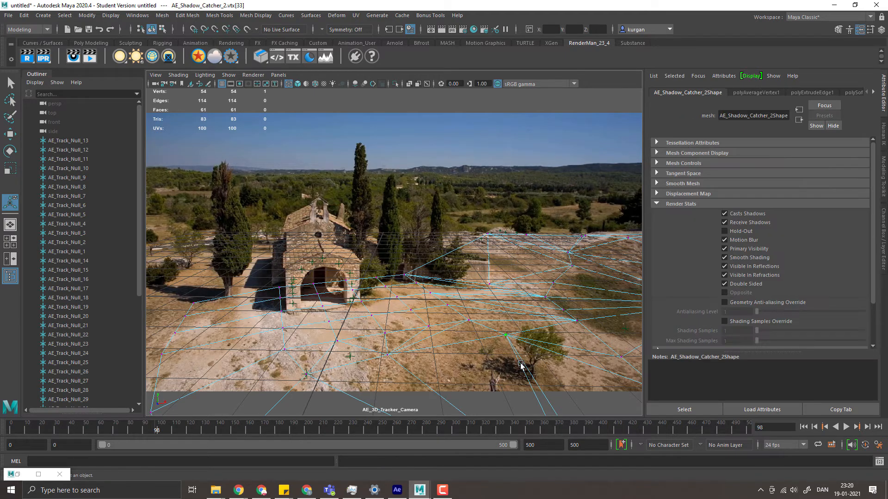
{"action": "key", "text": "g"}
{"action": "key", "text": "alt+v"}
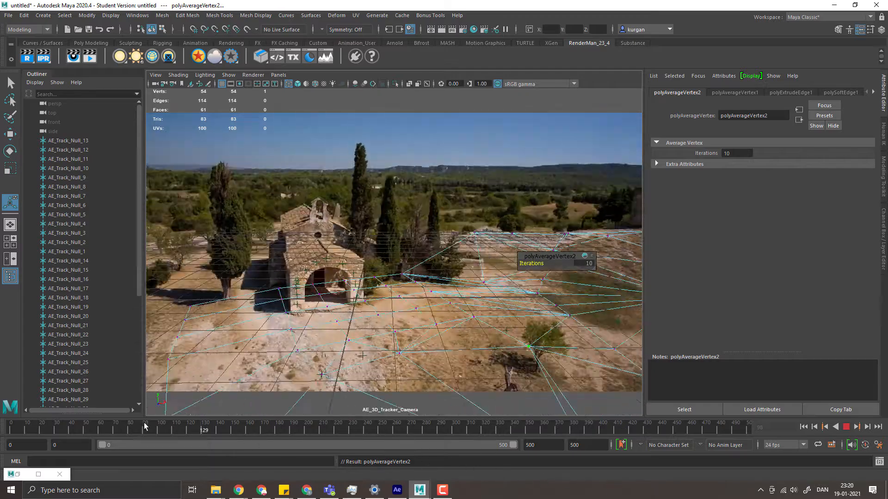
{"action": "left_click_drag", "start_coordinate": [176, 415], "coordinate": [215, 410]}
- Lower the ground vertex between the chapel and the small tree, checking it against the footage at frames 239 and 133
{"action": "left_click", "coordinate": [476, 316]}
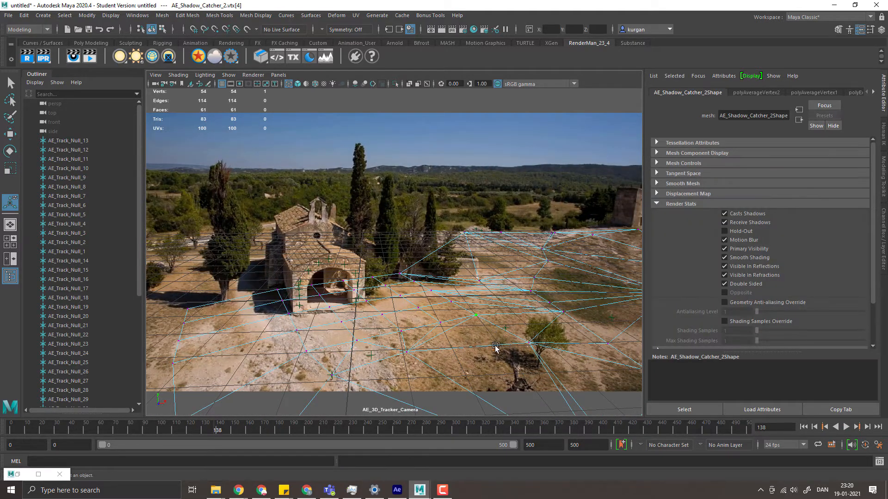
{"action": "left_click_drag", "start_coordinate": [206, 433], "coordinate": [379, 430]}
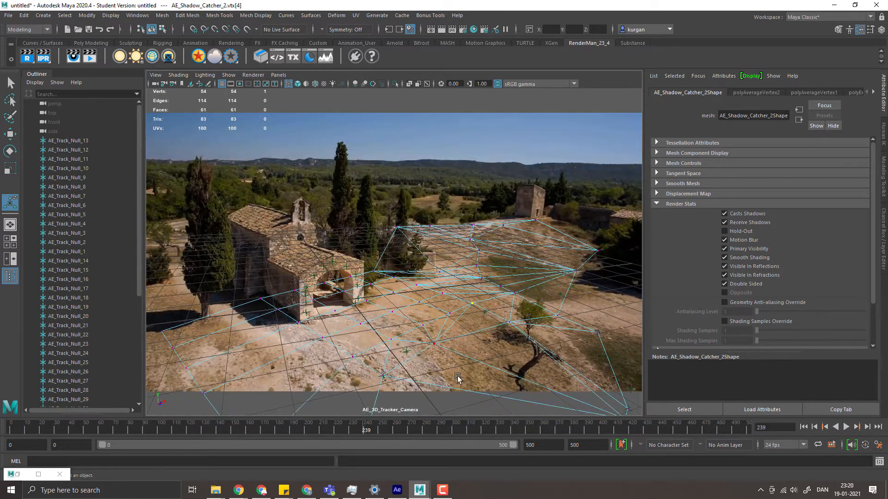
{"action": "key", "text": "w"}
{"action": "left_click_drag", "start_coordinate": [474, 257], "coordinate": [474, 274]}
{"action": "key", "text": "alt+v"}
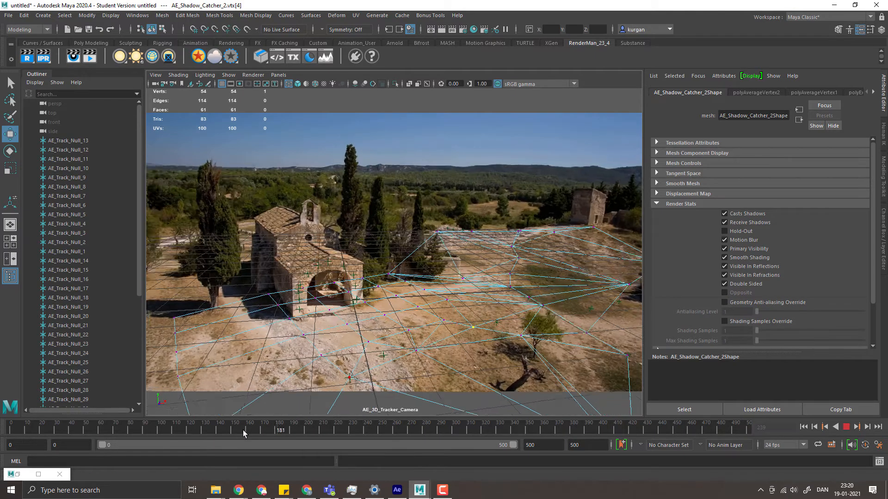
{"action": "left_click_drag", "start_coordinate": [333, 448], "coordinate": [210, 430]}
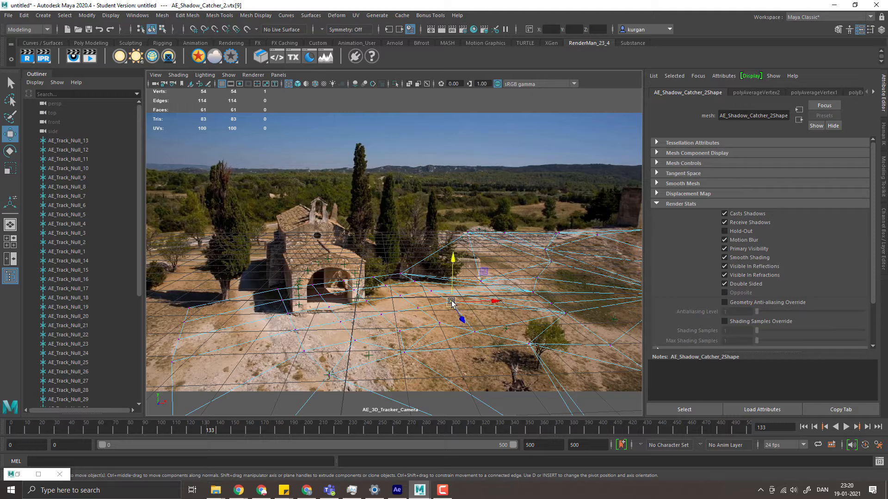
- Lower the row of four vertices running from the bushes beside the chapel toward the small tree, and play the shot to frame 250
{"action": "key", "text": "Caps_Lock"}
{"action": "left_click", "coordinate": [429, 290]}
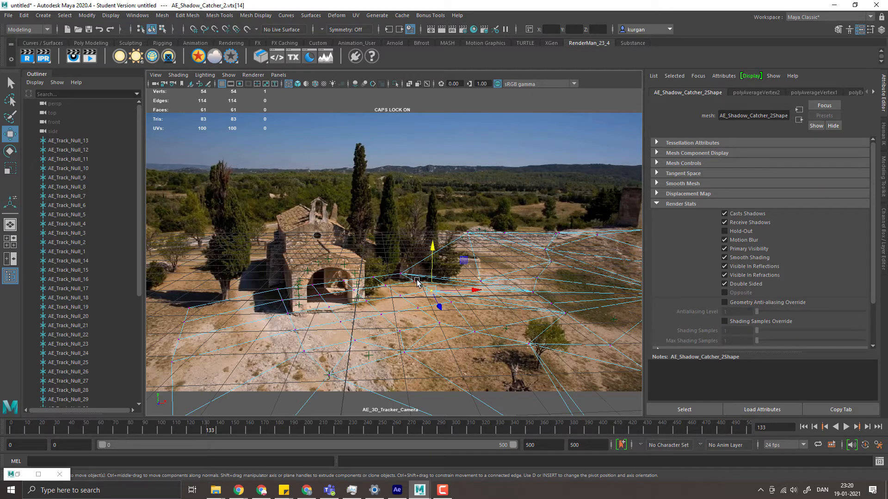
{"action": "left_click", "coordinate": [400, 273]}
{"action": "left_click", "coordinate": [401, 274]}
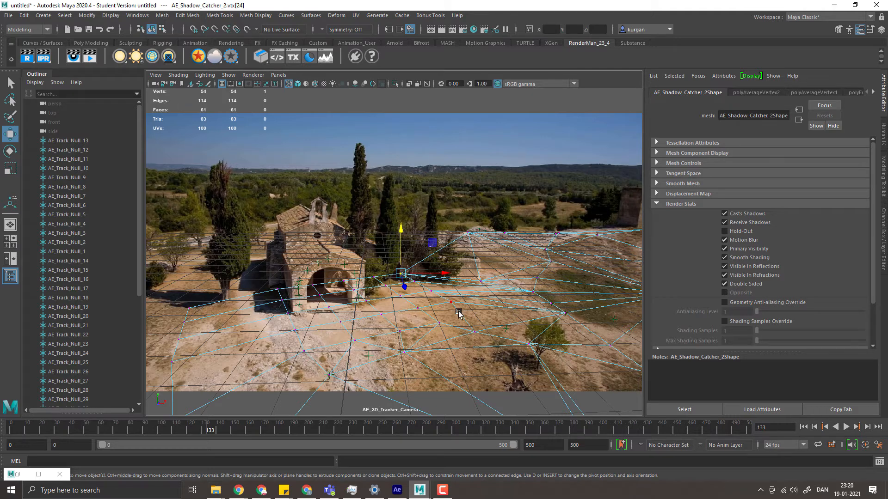
{"action": "left_click", "coordinate": [414, 281], "text": "shift"}
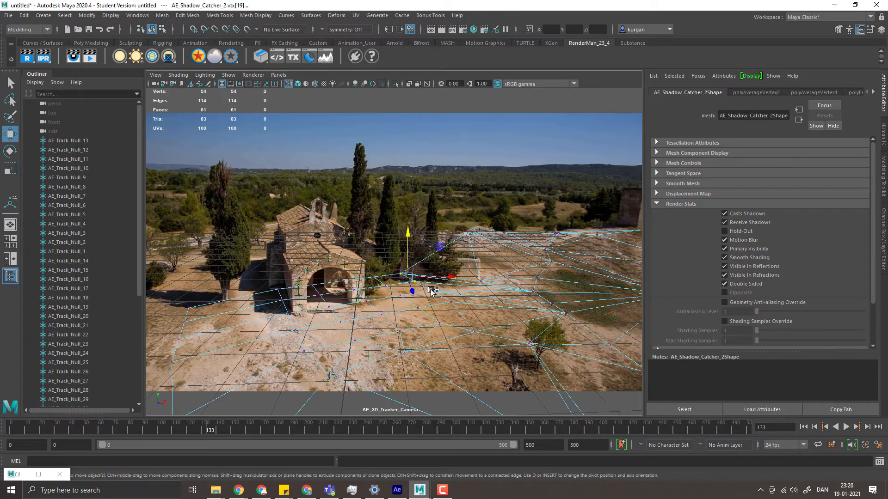
{"action": "left_click", "coordinate": [431, 291], "text": "shift"}
{"action": "left_click", "coordinate": [451, 302], "text": "shift"}
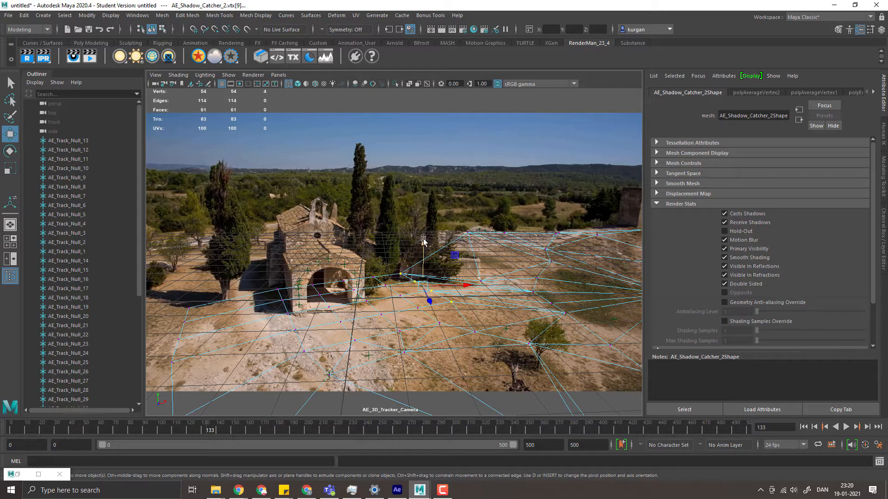
{"action": "left_click_drag", "start_coordinate": [423, 240], "coordinate": [423, 251]}
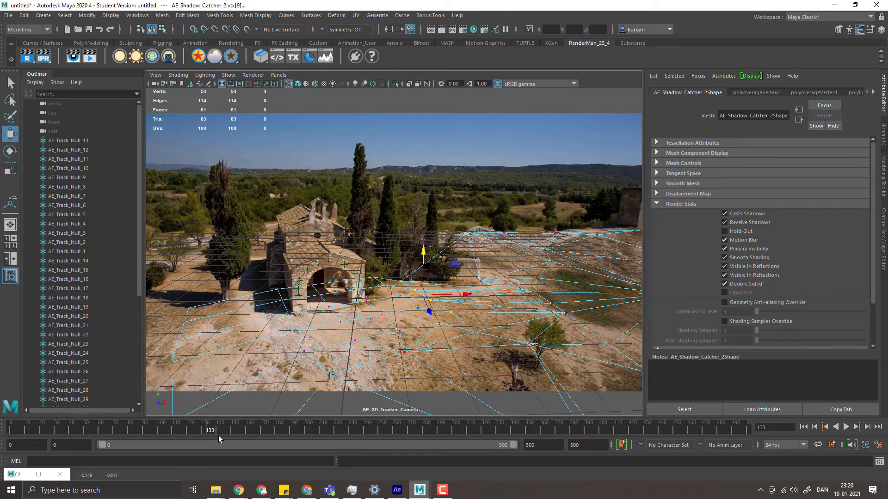
{"action": "key", "text": "alt+v"}
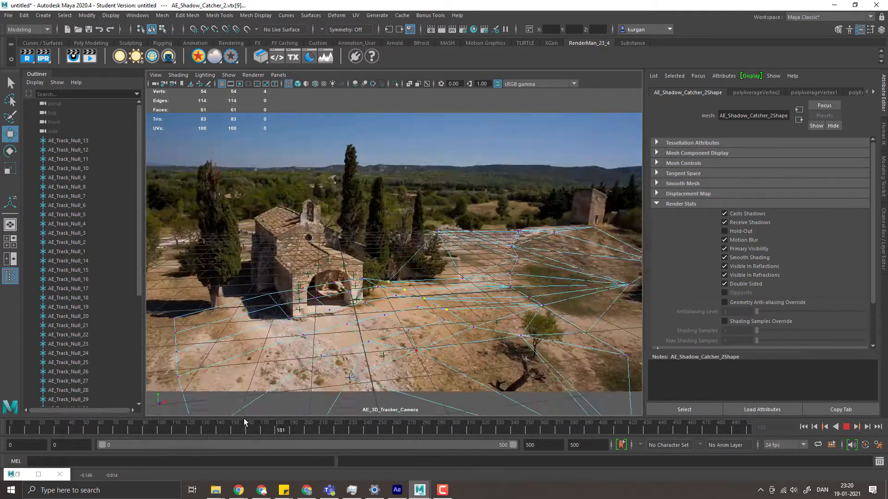
{"action": "key", "text": "alt+v"}
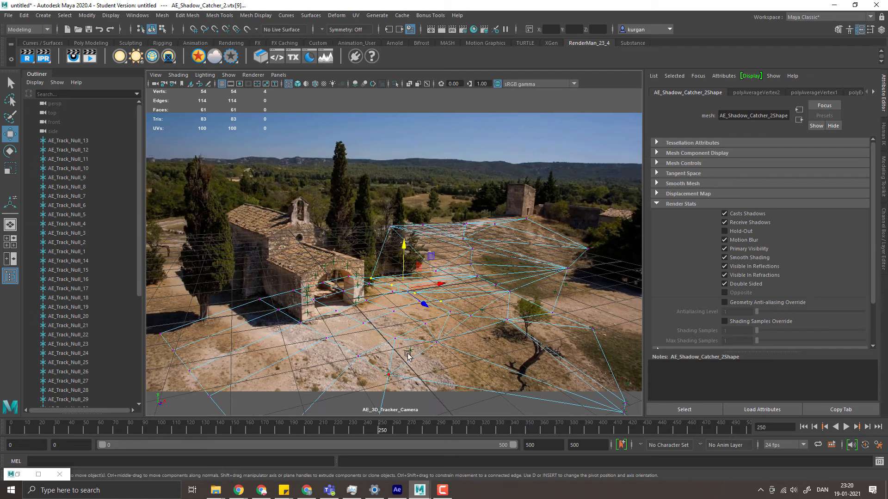
- Shift the vertex midway between the chapel entrance and small tree along Z and lower it, checking the fit back to frame 202
{"action": "left_click", "coordinate": [451, 313]}
{"action": "left_click_drag", "start_coordinate": [482, 311], "coordinate": [456, 331]}
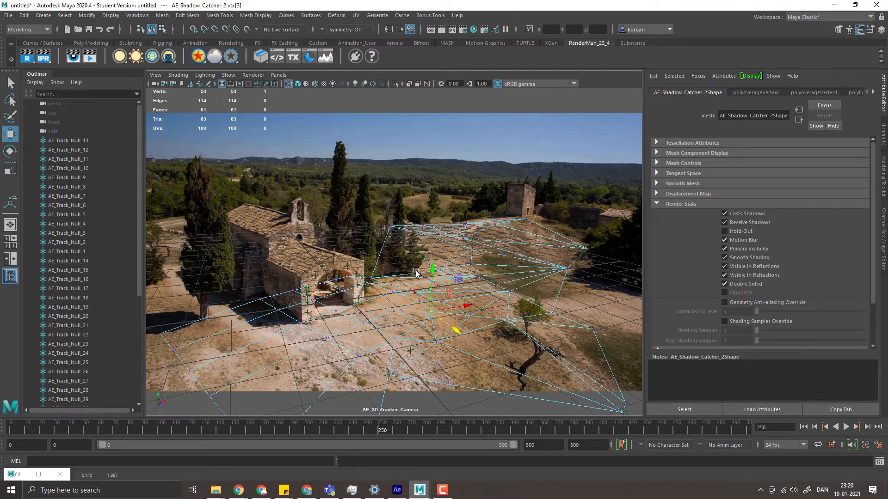
{"action": "left_click_drag", "start_coordinate": [377, 433], "coordinate": [352, 432]}
{"action": "left_click_drag", "start_coordinate": [433, 272], "coordinate": [434, 280]}
{"action": "left_click_drag", "start_coordinate": [369, 429], "coordinate": [312, 432]}
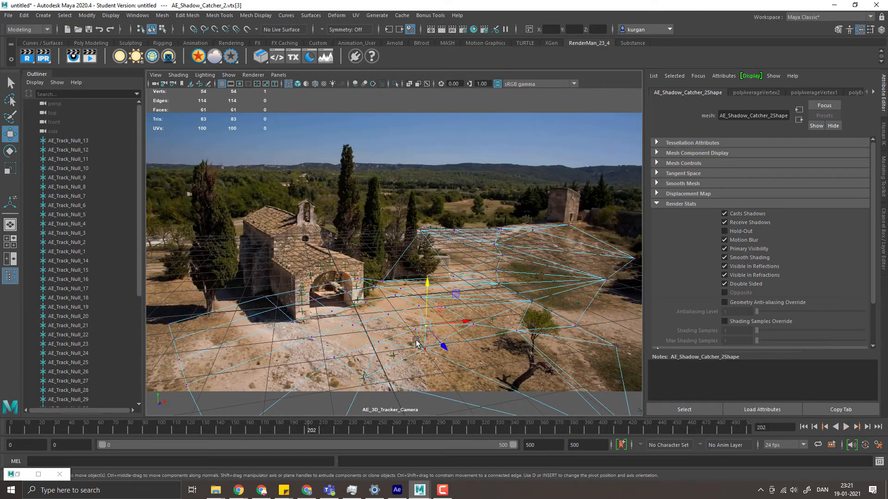
- Lower the adjacent vertex in front of the chapel at frame 202, and play the shot to check it, stopping at frame 317
{"action": "left_click", "coordinate": [416, 330]}
{"action": "left_click", "coordinate": [416, 329]}
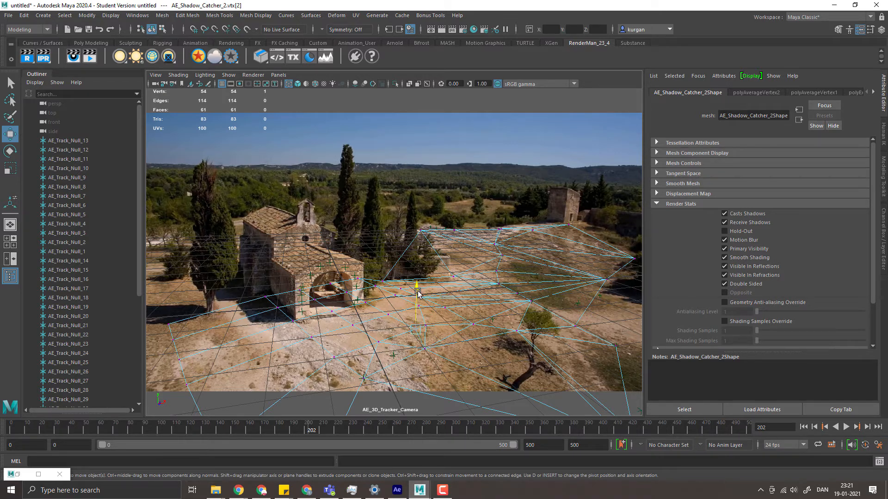
{"action": "left_click_drag", "start_coordinate": [417, 293], "coordinate": [418, 302]}
{"action": "key", "text": "alt+v"}
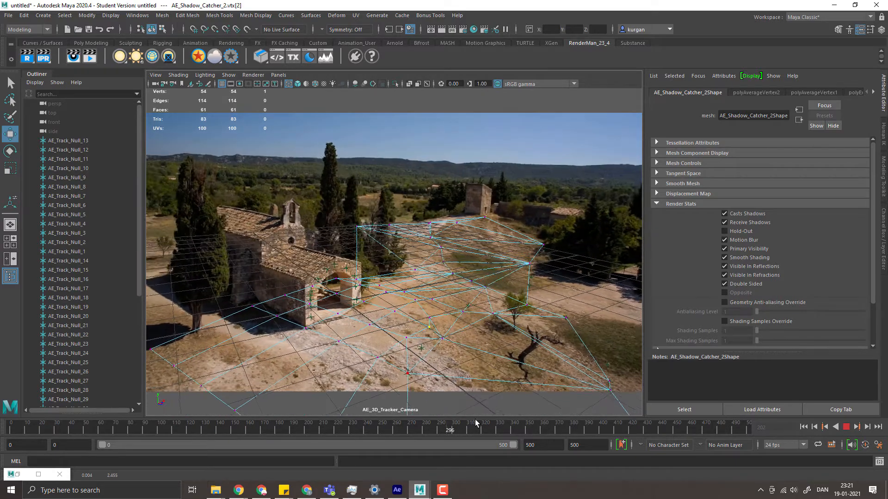
{"action": "left_click", "coordinate": [481, 426]}
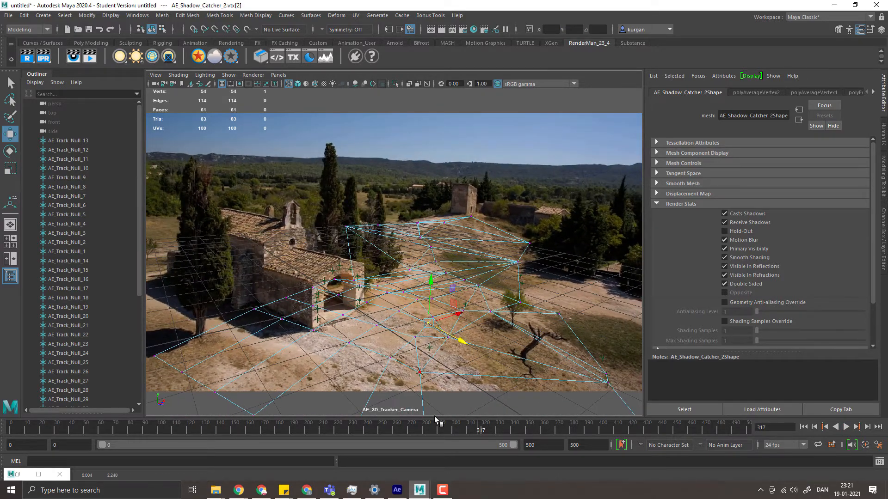
- At frame 348, lower the next two vertices toward the foreground in the same row onto the footage's ground
{"action": "left_click_drag", "start_coordinate": [383, 429], "coordinate": [522, 426]}
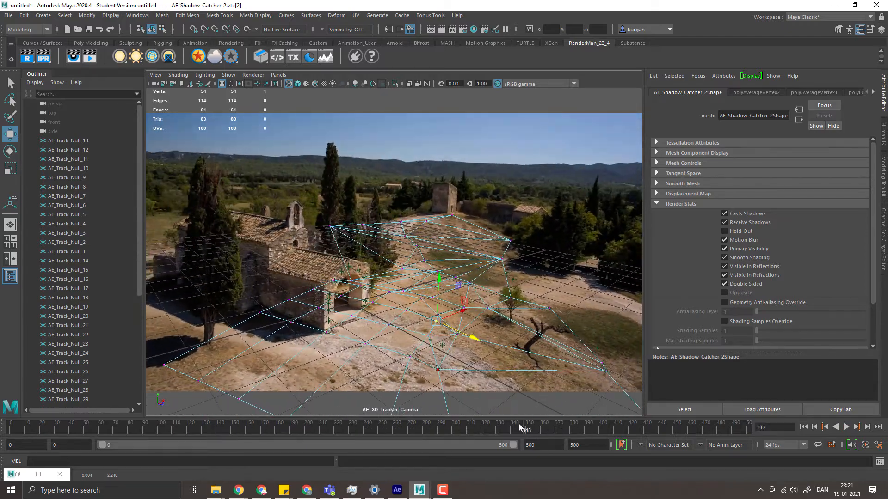
{"action": "left_click", "coordinate": [430, 334]}
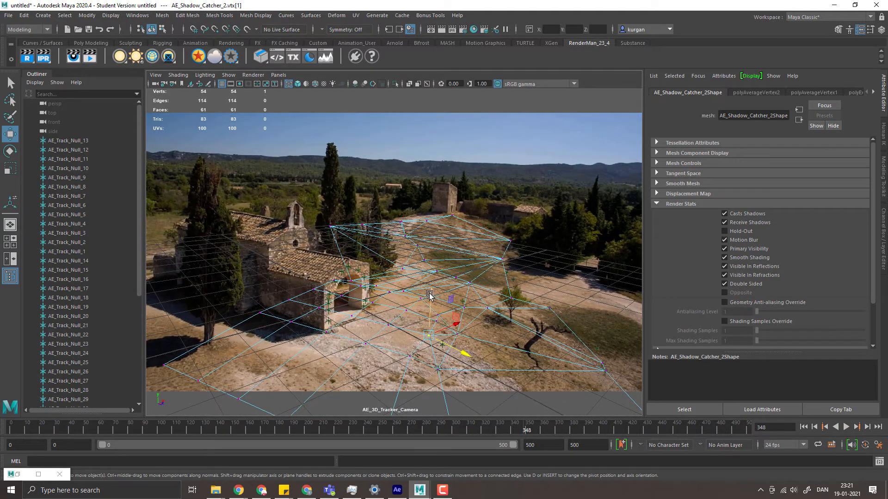
{"action": "left_click_drag", "start_coordinate": [429, 295], "coordinate": [432, 299]}
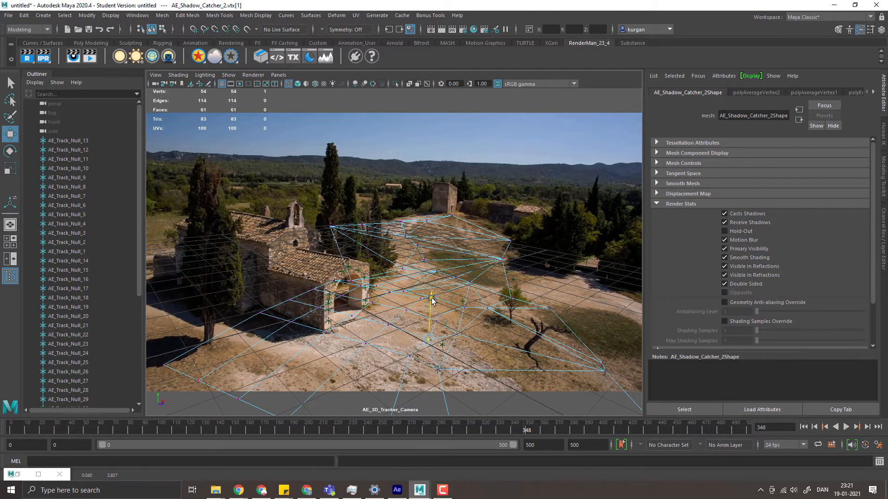
{"action": "left_click", "coordinate": [409, 356]}
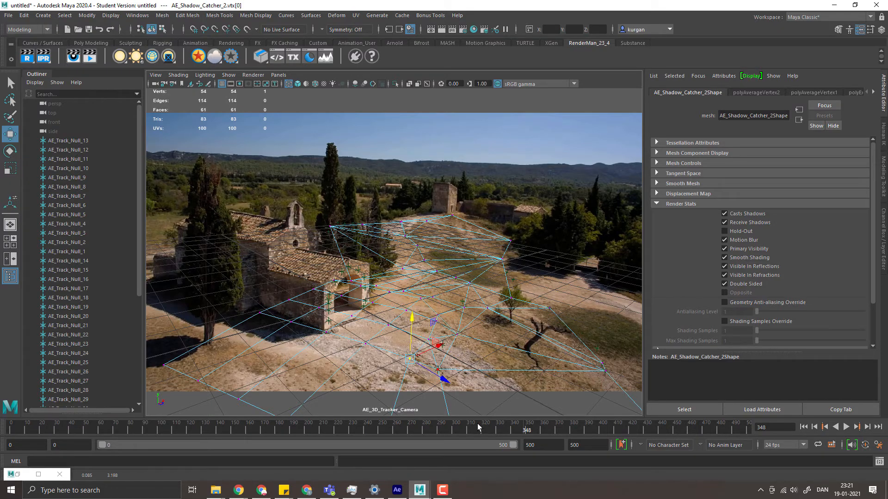
- Scrub back through the shot and play it from the start to check the adjusted ground mesh, stopping at frame 398
{"action": "mouse_move", "coordinate": [501, 425]}
{"action": "left_mouse_down"}
{"action": "mouse_move", "coordinate": [287, 430]}
{"action": "mouse_move", "coordinate": [498, 438]}
{"action": "mouse_move", "coordinate": [231, 439]}
{"action": "left_mouse_up"}
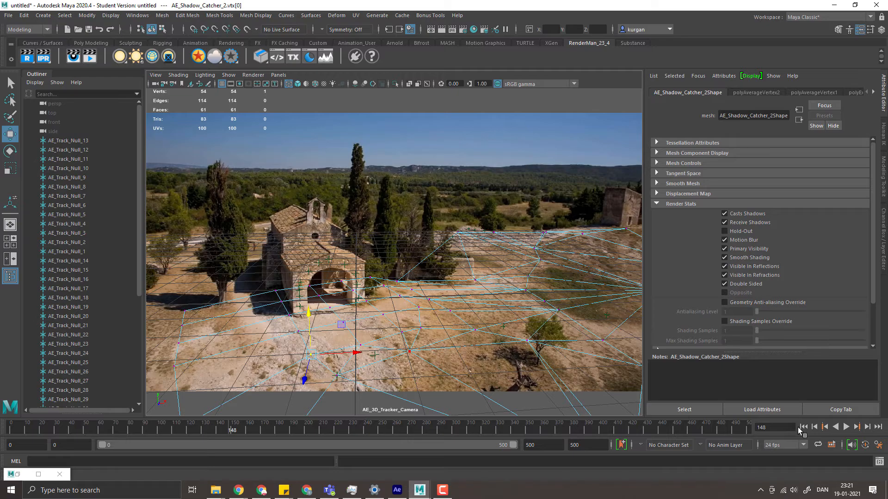
{"action": "left_click", "coordinate": [804, 427]}
{"action": "left_click", "coordinate": [846, 427]}
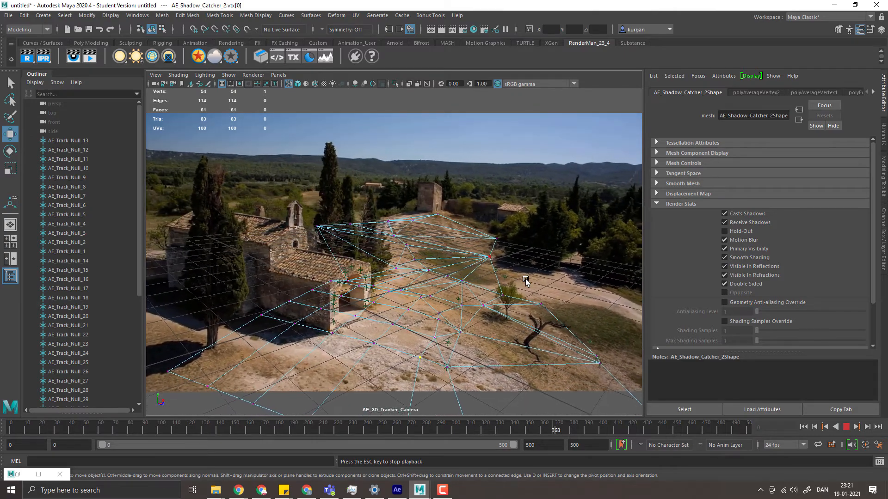
{"action": "left_click", "coordinate": [846, 427]}
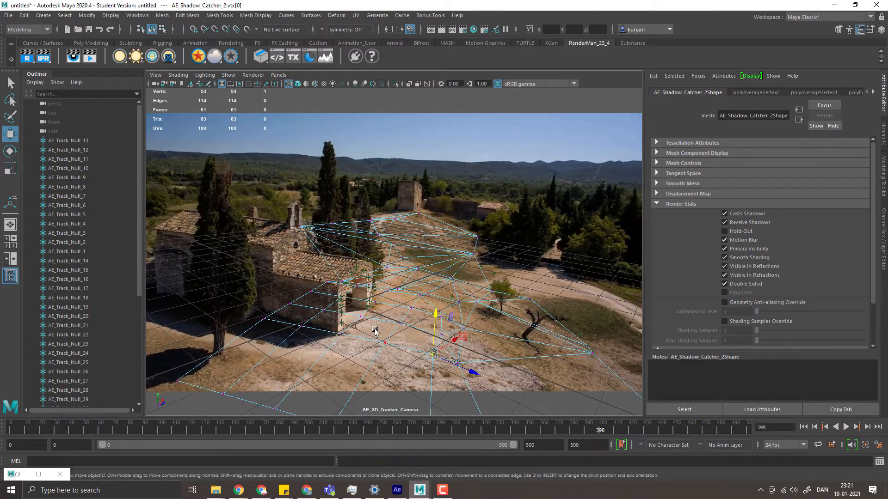
- Show the ground mesh shaded and inspect its shape from the side through the persp camera
{"action": "key", "text": "5"}
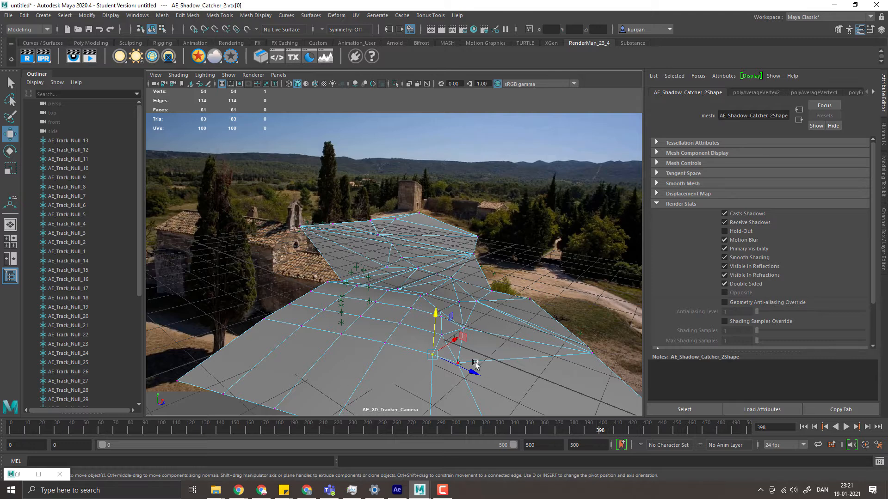
{"action": "left_click_drag", "start_coordinate": [499, 395], "coordinate": [480, 393], "text": "alt"}
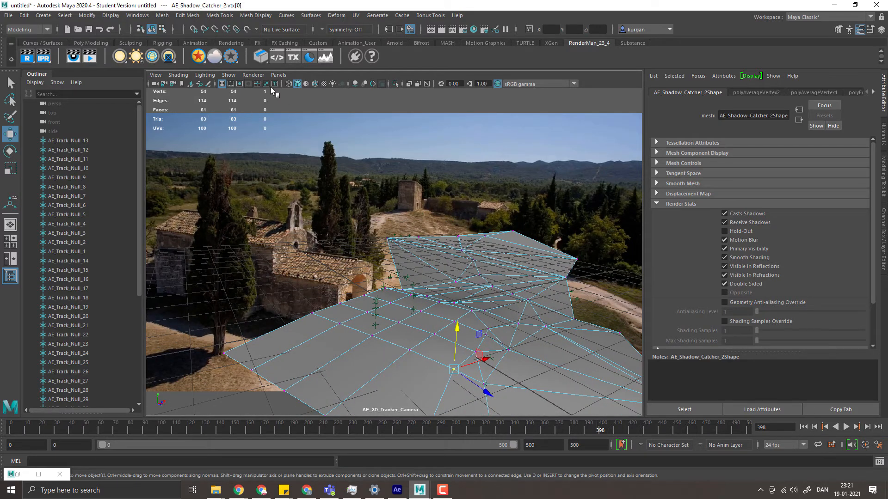
{"action": "left_click", "coordinate": [278, 75]}
{"action": "left_click", "coordinate": [403, 92]}
{"action": "left_click", "coordinate": [279, 75]}
{"action": "mouse_move", "coordinate": [352, 84]}
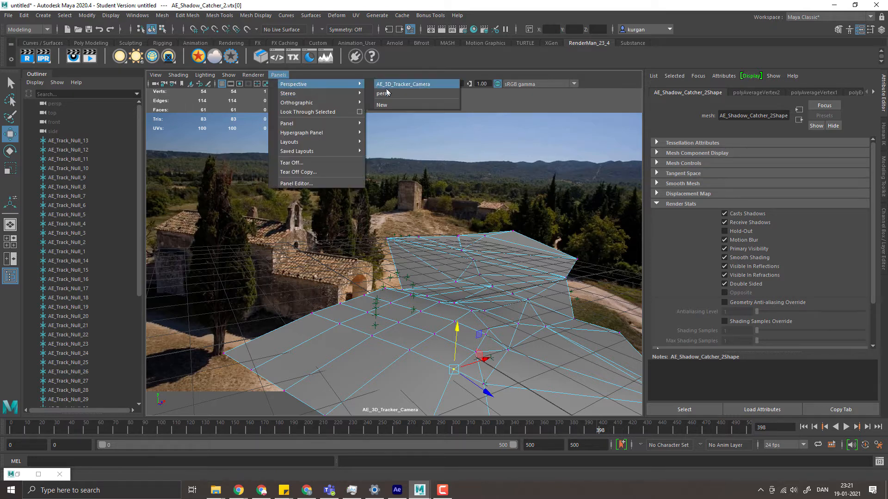
{"action": "left_click", "coordinate": [388, 93]}
{"action": "left_click_drag", "start_coordinate": [464, 258], "coordinate": [273, 265], "text": "alt"}
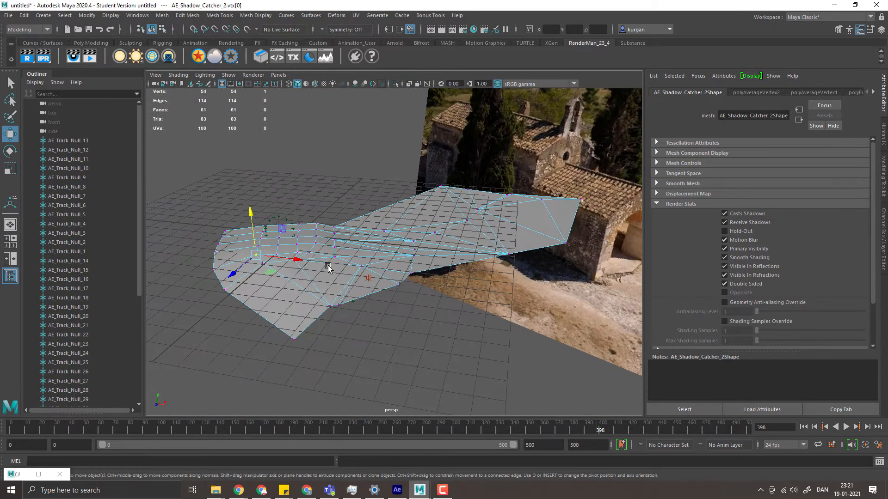
- Return the ground mesh to object mode, go to frame 38 and create a polygon cube
{"action": "right_click", "coordinate": [328, 267]}
{"action": "left_click", "coordinate": [369, 226]}
{"action": "left_click_drag", "start_coordinate": [450, 330], "coordinate": [356, 410], "text": "alt"}
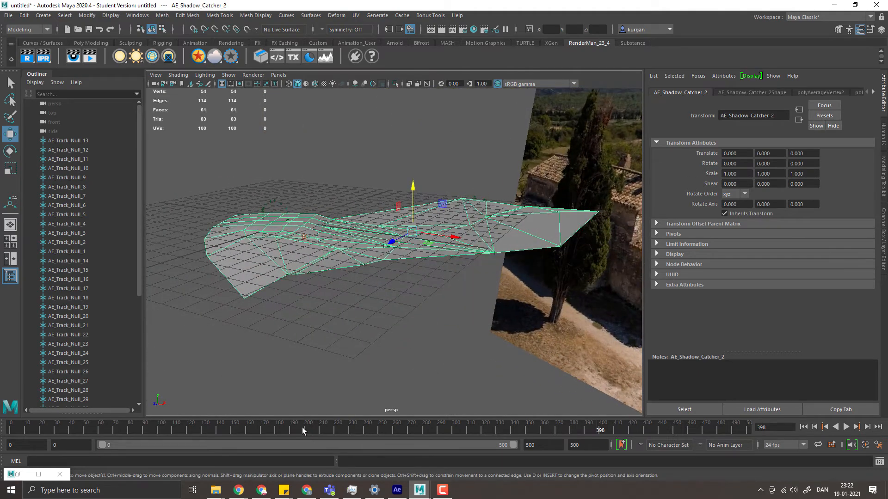
{"action": "left_click_drag", "start_coordinate": [302, 428], "coordinate": [68, 422]}
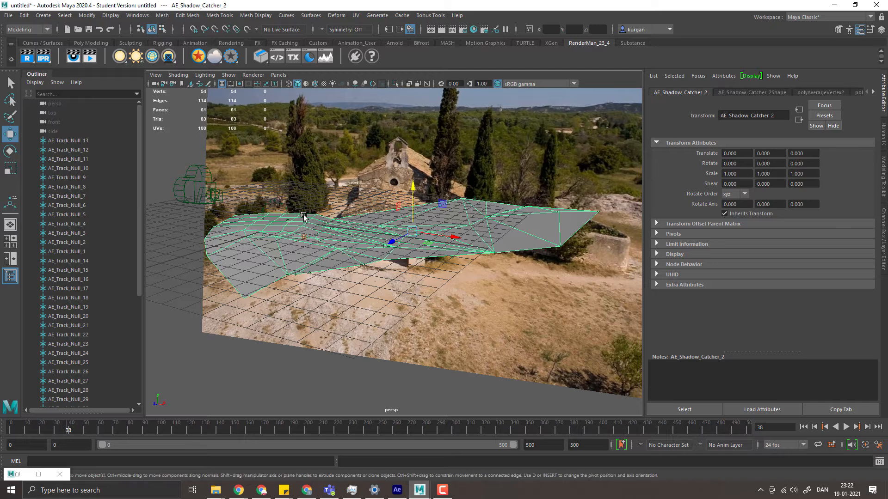
{"action": "left_click", "coordinate": [37, 17]}
{"action": "mouse_move", "coordinate": [97, 48]}
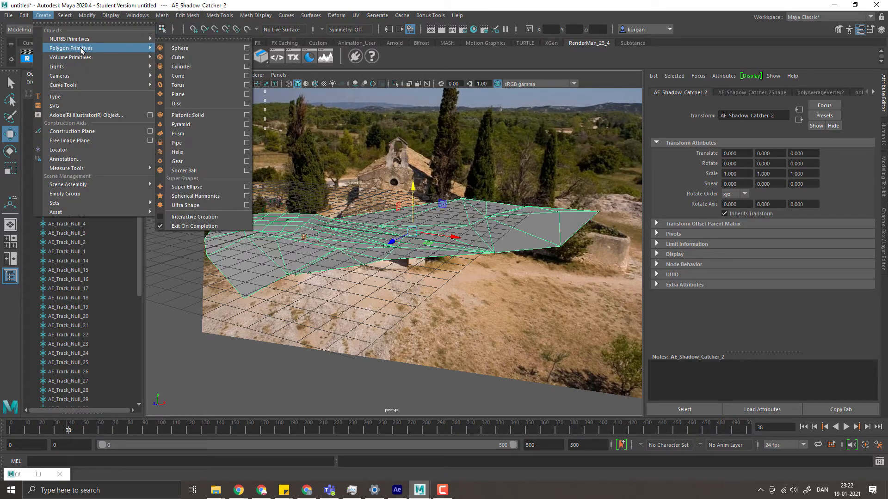
{"action": "left_click", "coordinate": [188, 56]}
- In the top view, rotate the cube about 21° around Y and move it to about X -0.838, Z 0.322 beside the track nulls
{"action": "key", "text": "space"}
{"action": "left_click_drag", "start_coordinate": [287, 264], "coordinate": [245, 265]}
{"action": "scroll", "coordinate": [389, 284], "scroll_direction": "up", "scroll_amount": 5}
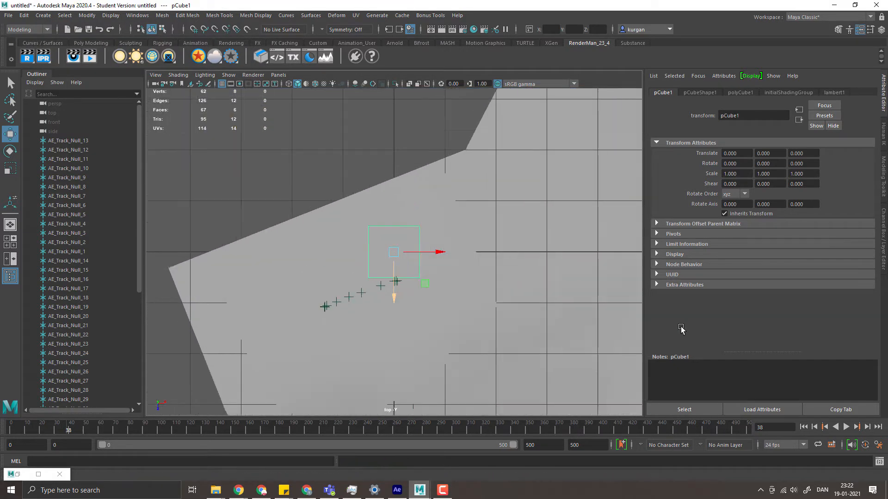
{"action": "key", "text": "e"}
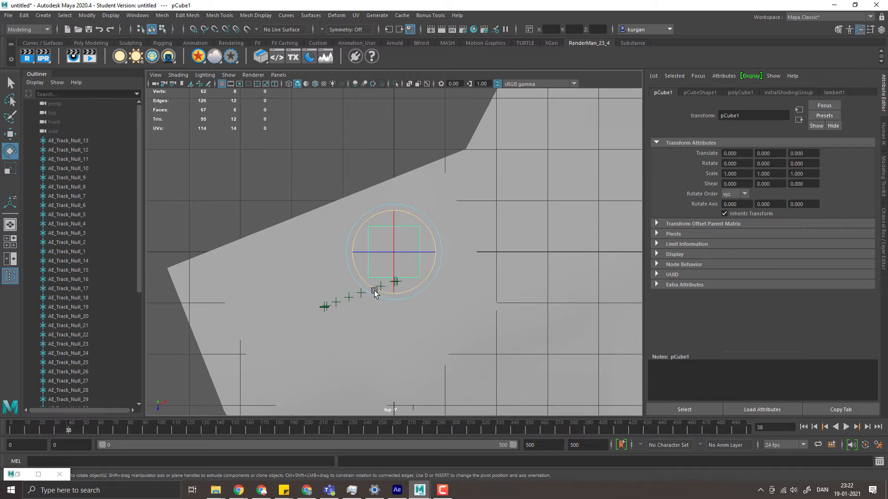
{"action": "left_click_drag", "start_coordinate": [375, 293], "coordinate": [393, 295]}
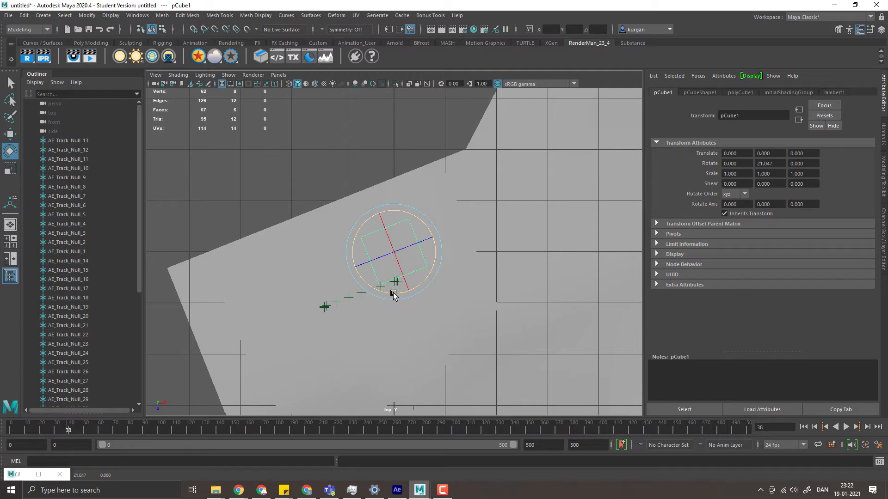
{"action": "key", "text": "w"}
{"action": "left_click_drag", "start_coordinate": [416, 245], "coordinate": [392, 258]}
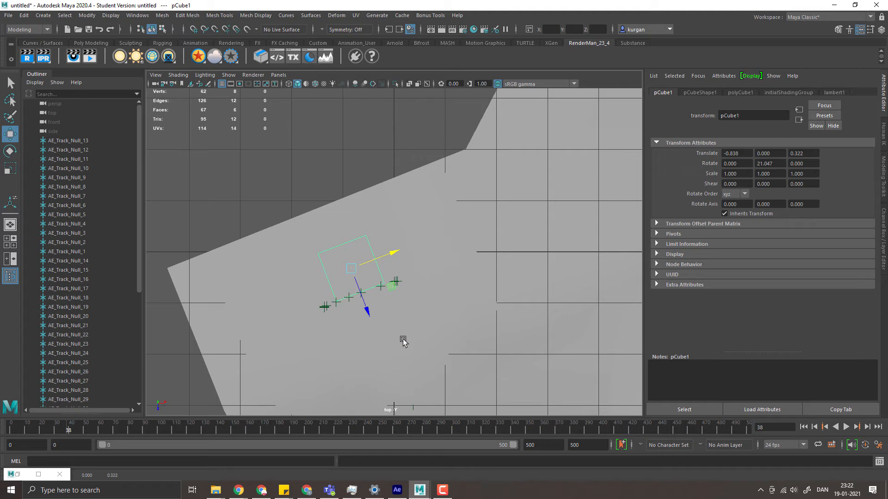
- In the front view, display wireframes and raise the cube to about Y 0.654 so its base meets the ground mesh
{"action": "key", "text": "space"}
{"action": "left_click_drag", "start_coordinate": [402, 341], "coordinate": [400, 365]}
{"action": "scroll", "coordinate": [547, 324], "scroll_direction": "up", "scroll_amount": 2}
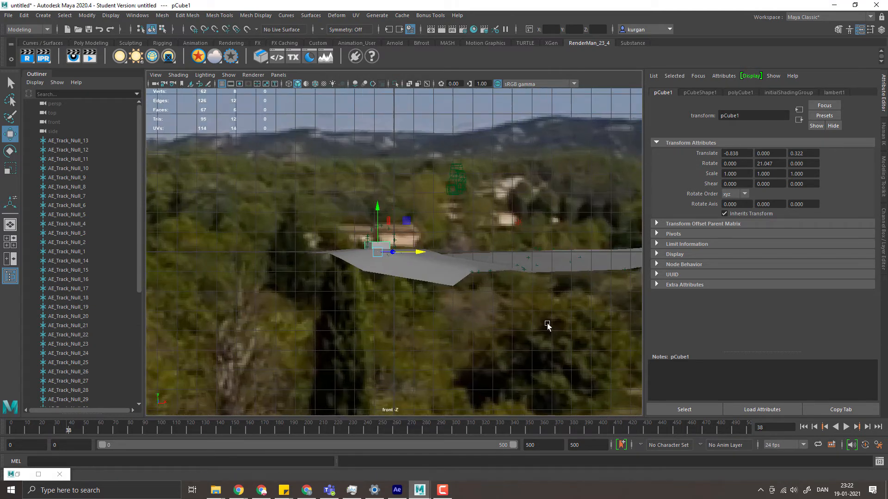
{"action": "scroll", "coordinate": [547, 324], "scroll_direction": "up", "scroll_amount": 3}
{"action": "key", "text": "4"}
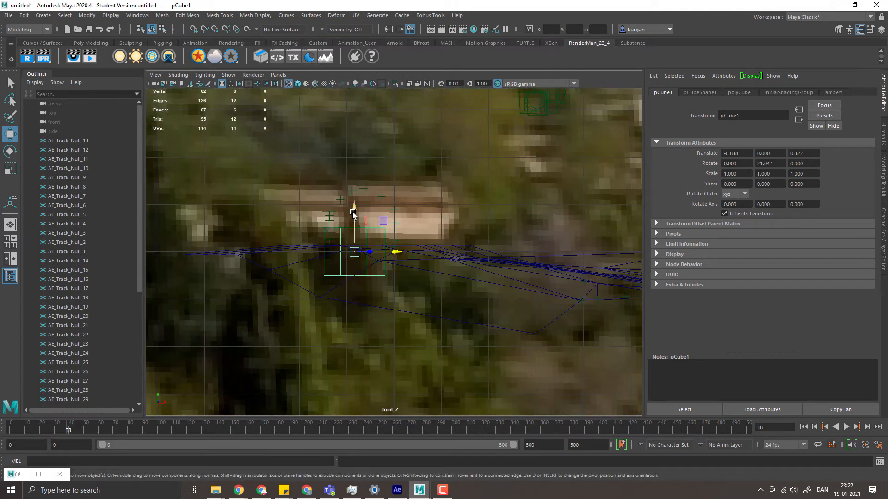
{"action": "left_click_drag", "start_coordinate": [352, 214], "coordinate": [347, 176]}
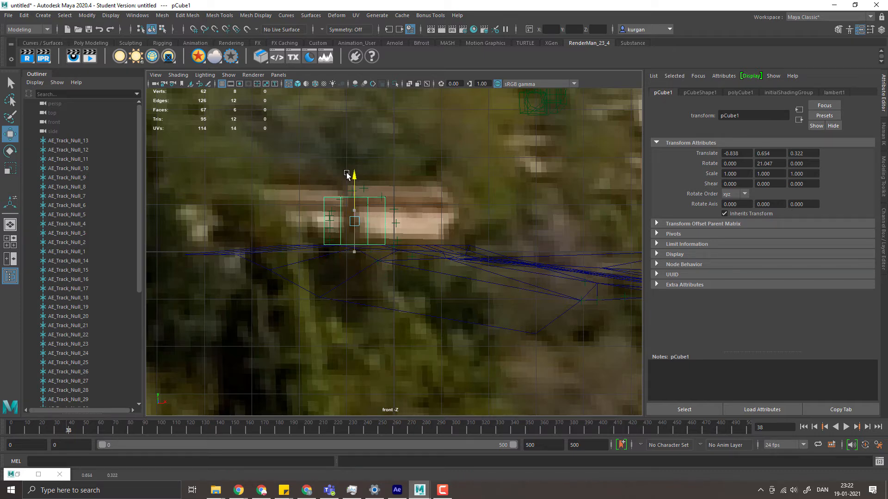
- Return to the persp view and look through AE_3D_Tracker_Camera to compare the cube with the chapel porch
{"action": "key", "text": "space"}
{"action": "left_click_drag", "start_coordinate": [399, 229], "coordinate": [398, 210]}
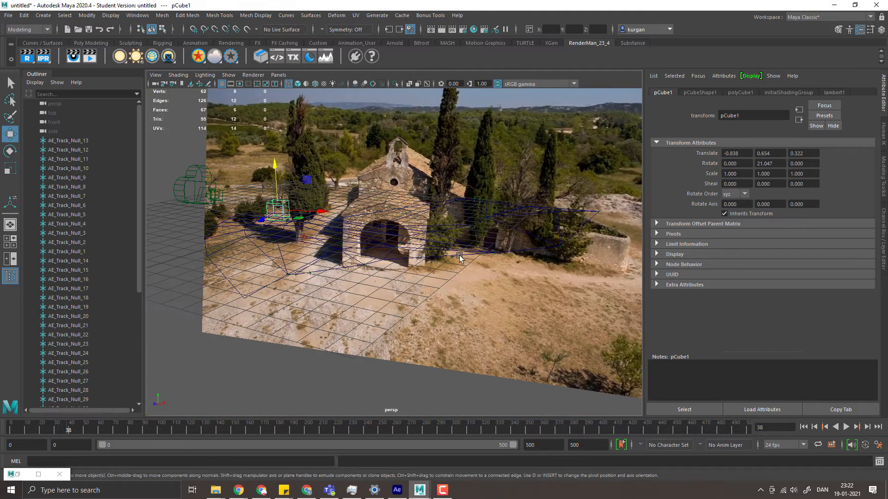
{"action": "left_click", "coordinate": [278, 75]}
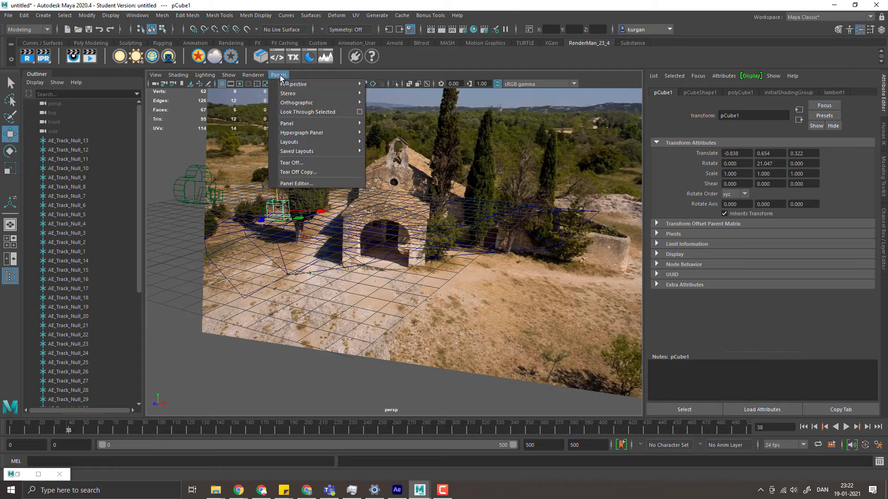
{"action": "mouse_move", "coordinate": [315, 84]}
{"action": "left_click", "coordinate": [409, 85]}
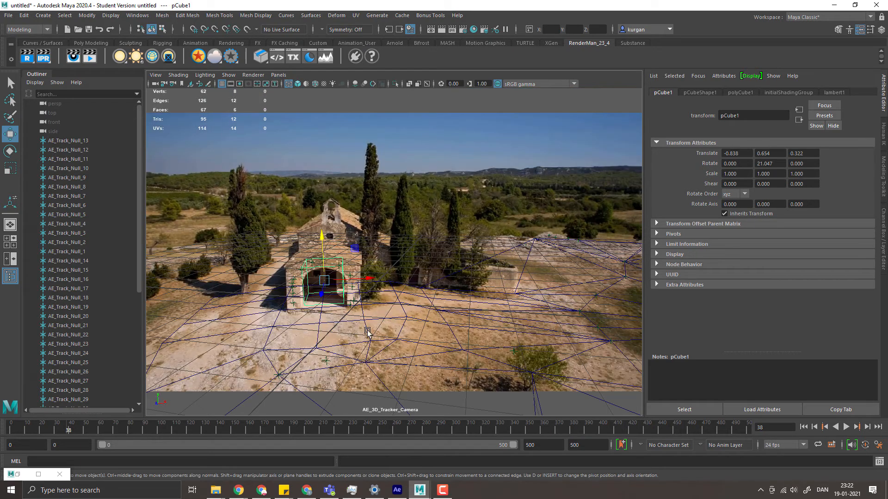
- At frame 227, move the cube's left side face outward to match the porch's left wall
{"action": "right_click", "coordinate": [304, 297]}
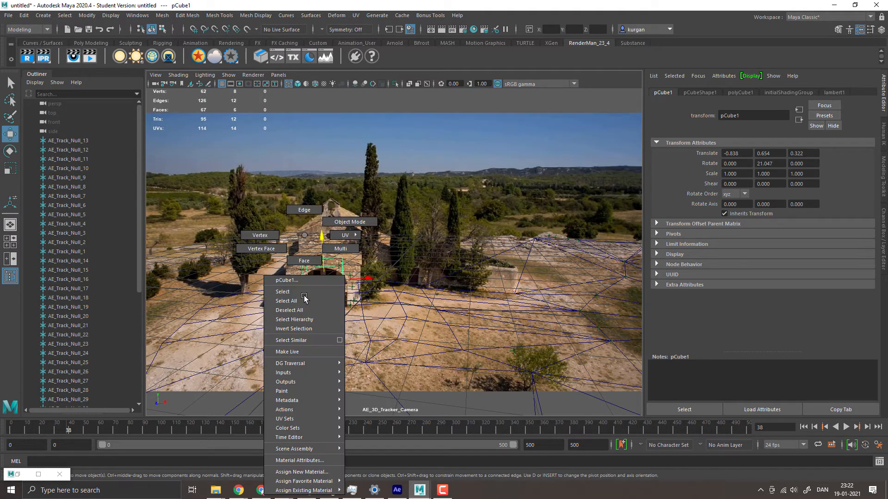
{"action": "right_click", "coordinate": [305, 270]}
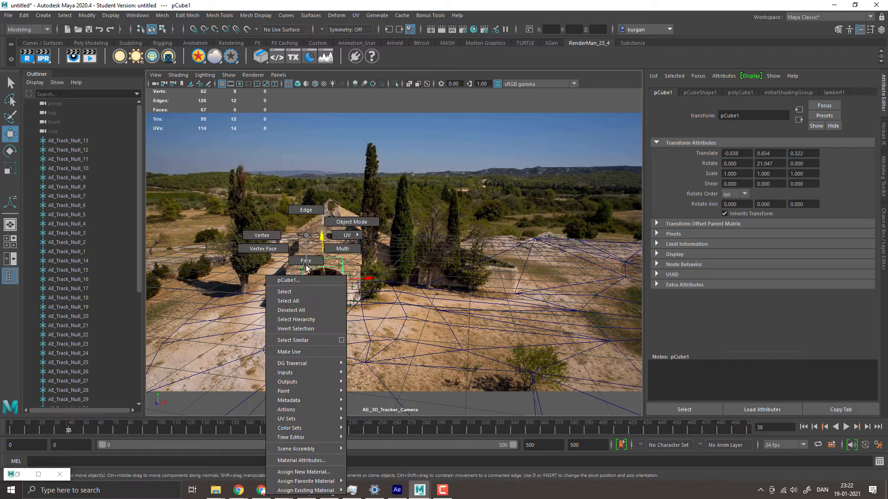
{"action": "left_click", "coordinate": [303, 262]}
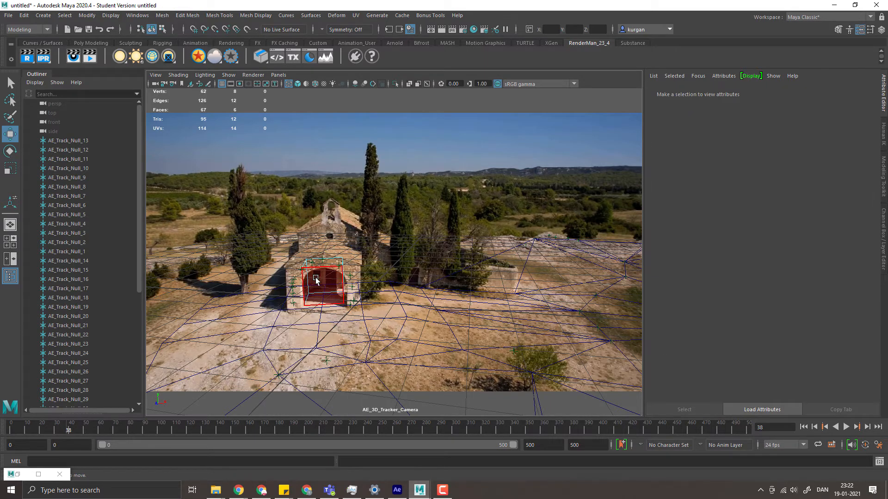
{"action": "left_click_drag", "start_coordinate": [532, 427], "coordinate": [348, 427]}
{"action": "left_click", "coordinate": [304, 293]}
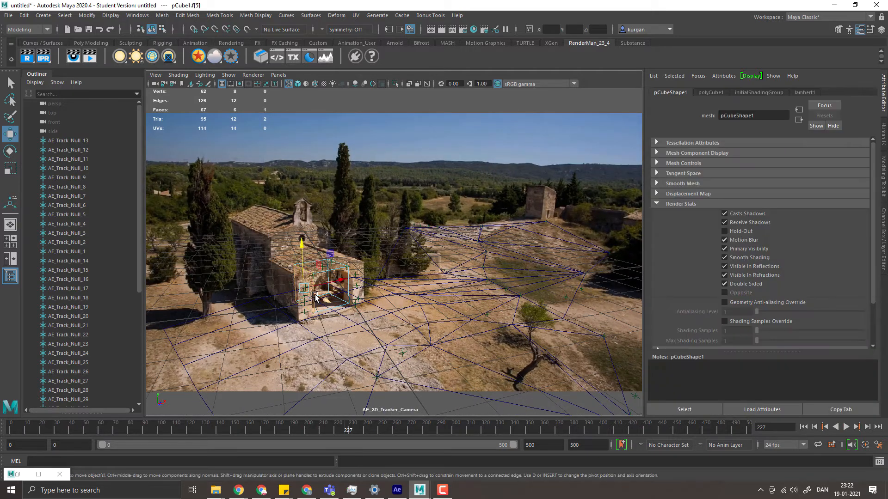
{"action": "left_click_drag", "start_coordinate": [342, 281], "coordinate": [326, 284]}
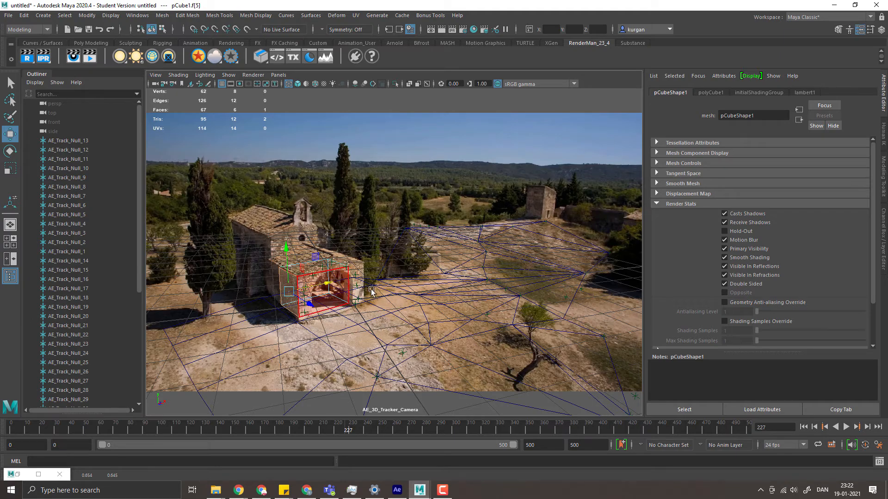
- At frame 0, move the cube's right side face outward to match the porch's right wall
{"action": "left_click_drag", "start_coordinate": [359, 428], "coordinate": [1, 364]}
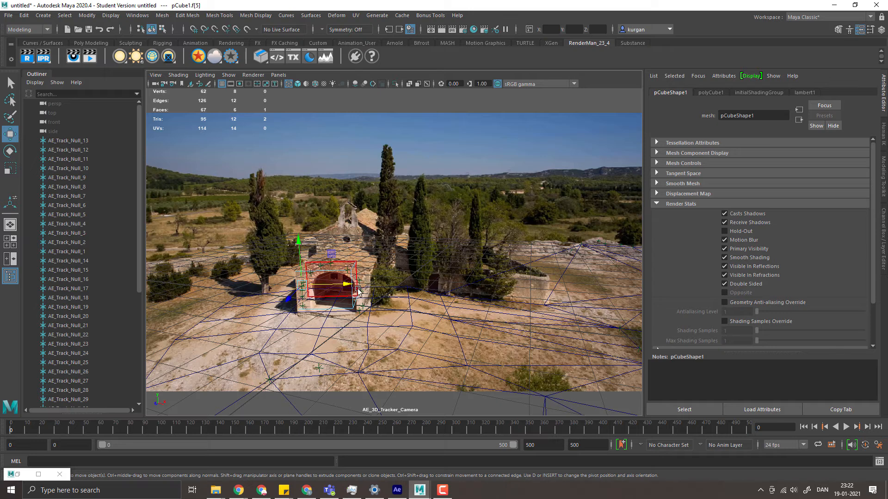
{"action": "left_click", "coordinate": [357, 290]}
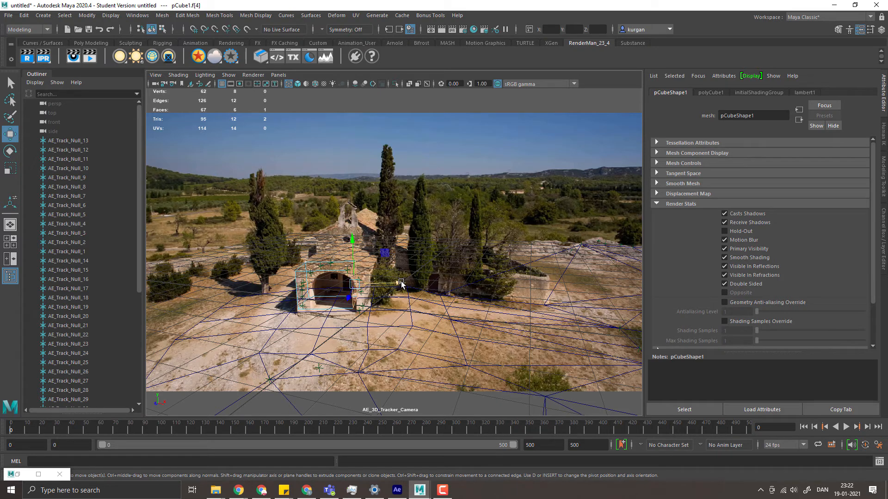
{"action": "left_click_drag", "start_coordinate": [401, 283], "coordinate": [414, 284]}
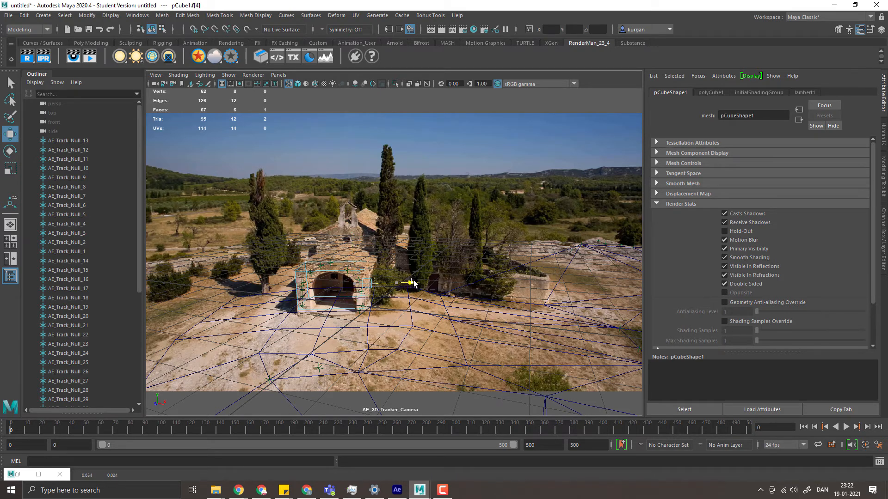
- Select all the cube's faces, lower them slightly onto the porch's base, and play the shot to check, stopping at frame 272
{"action": "left_click", "coordinate": [312, 307]}
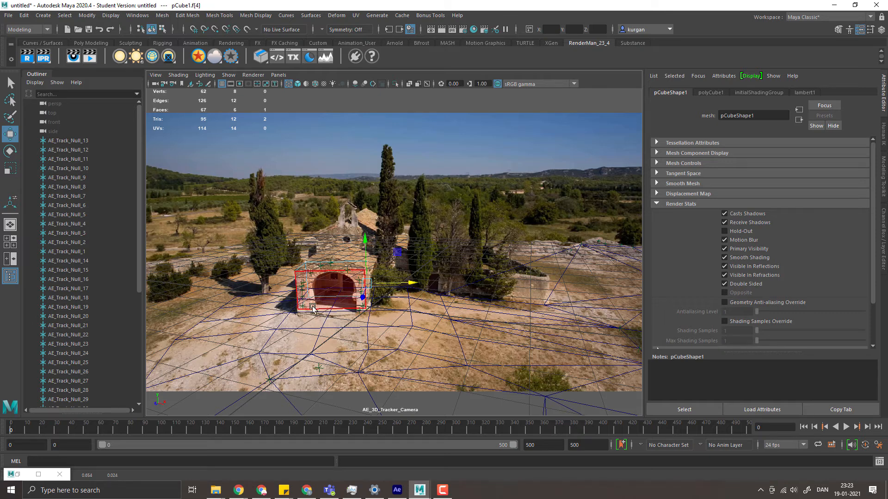
{"action": "double_click", "coordinate": [334, 288]}
{"action": "left_click_drag", "start_coordinate": [330, 238], "coordinate": [332, 241]}
{"action": "key", "text": "alt+v"}
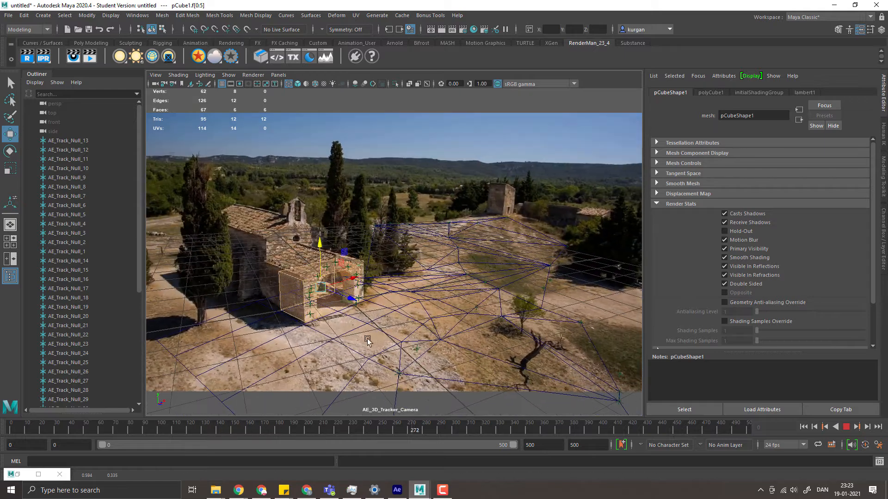
{"action": "key", "text": "alt+v"}
- Raise the cube's top face slightly toward the porch roof, and play the shot to check it, stopping at frame 145
{"action": "left_click", "coordinate": [319, 267]}
{"action": "left_click_drag", "start_coordinate": [319, 224], "coordinate": [319, 220]}
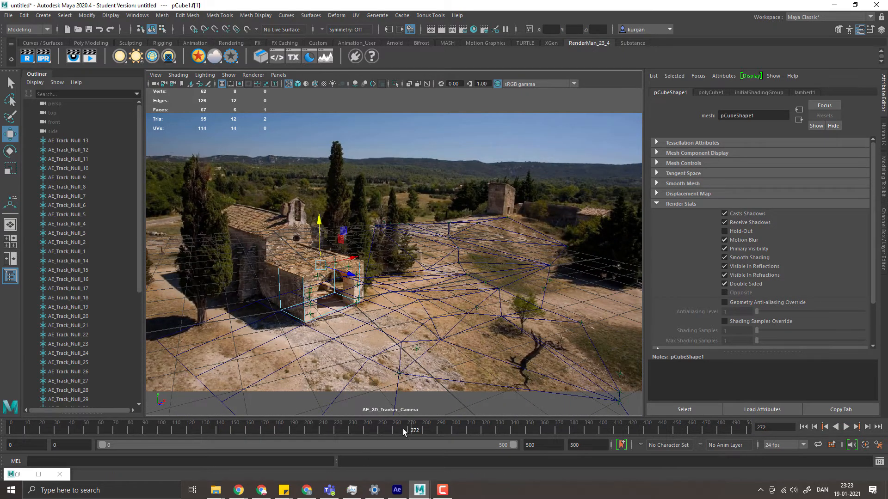
{"action": "key", "text": "alt+v"}
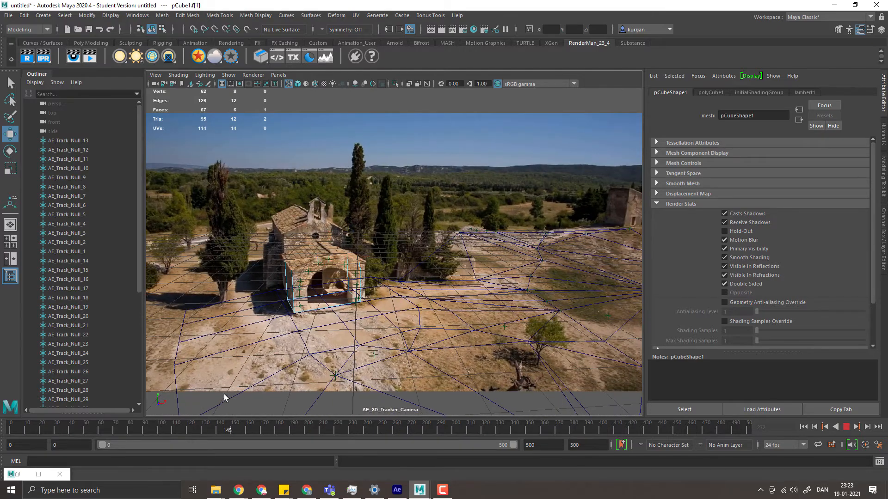
{"action": "key", "text": "alt+v"}
- In edge mode at frame 145, move the cube's front right vertical edge outward to the porch corner, and play the shot, stopping at frame 37
{"action": "right_click", "coordinate": [359, 283]}
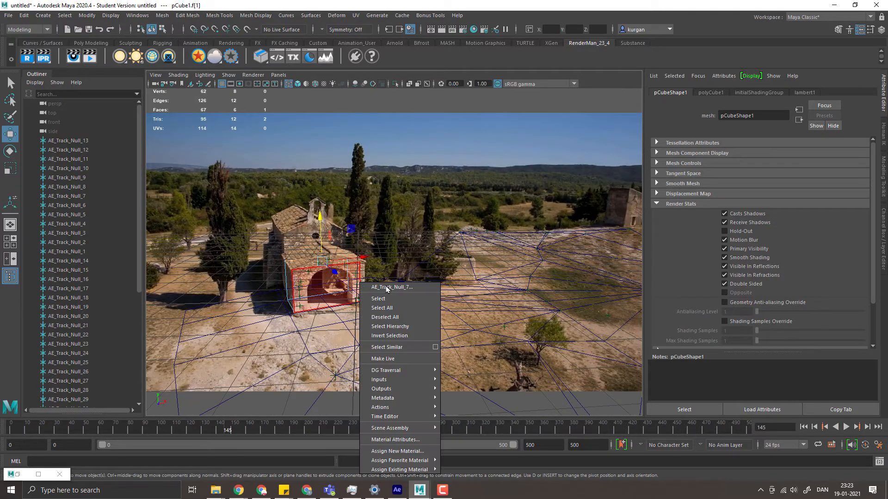
{"action": "right_click", "coordinate": [333, 276]}
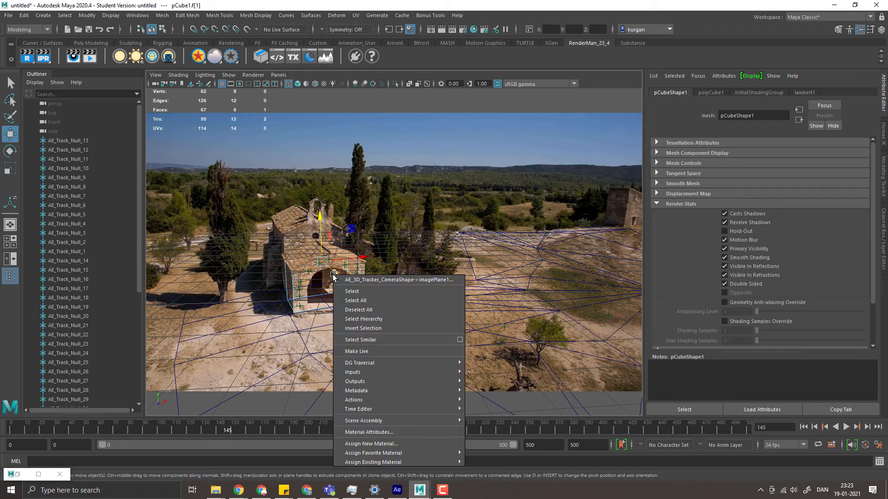
{"action": "left_click", "coordinate": [343, 281]}
{"action": "left_click", "coordinate": [314, 278]}
{"action": "right_click", "coordinate": [298, 279]}
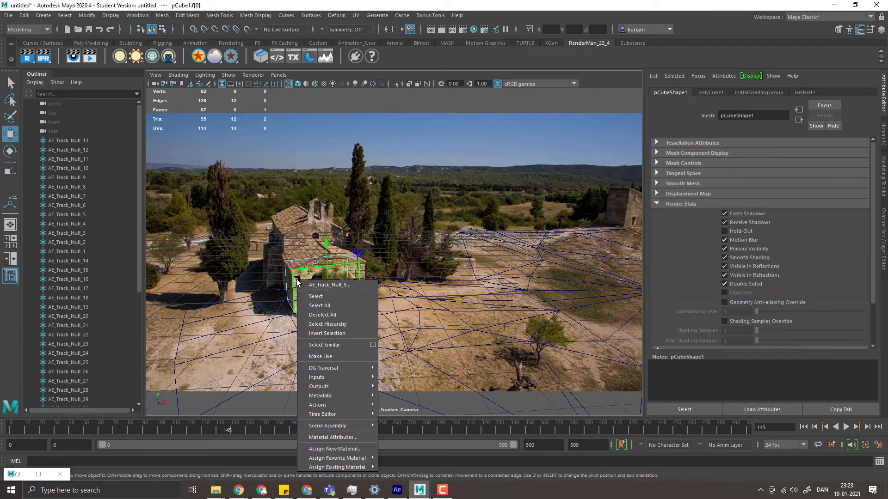
{"action": "left_click", "coordinate": [291, 274]}
{"action": "right_click", "coordinate": [291, 273]}
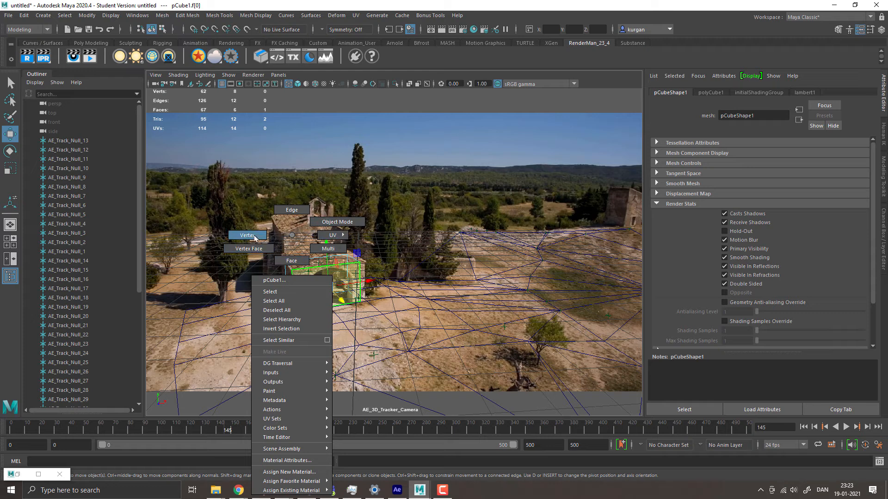
{"action": "left_click", "coordinate": [292, 211]}
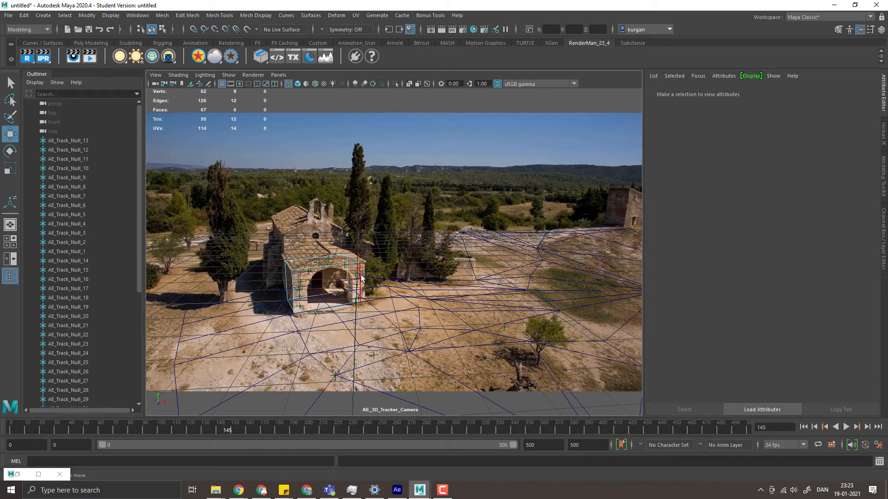
{"action": "left_click", "coordinate": [361, 277]}
{"action": "left_click_drag", "start_coordinate": [398, 280], "coordinate": [402, 279]}
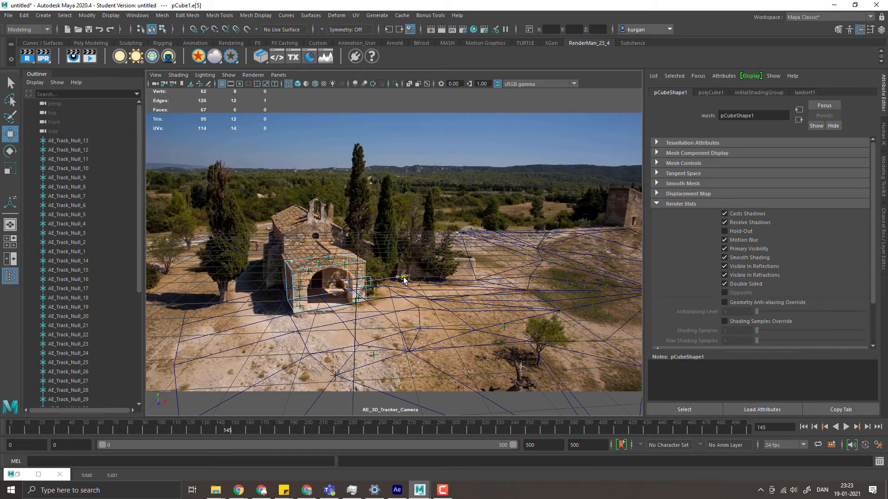
{"action": "key", "text": "alt+v"}
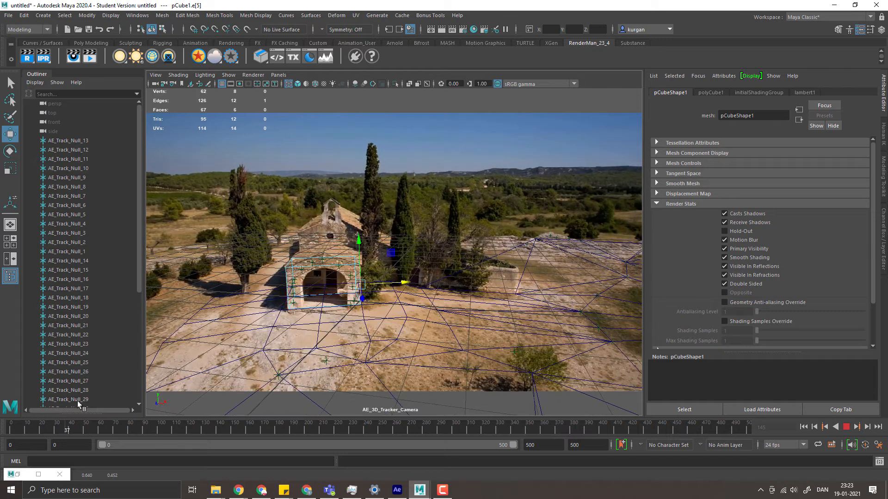
{"action": "key", "text": "alt+v"}
- At frame 37, move the cube's rear right vertical edge outward along the porch wall, and play the shot to check it
{"action": "left_click", "coordinate": [356, 274]}
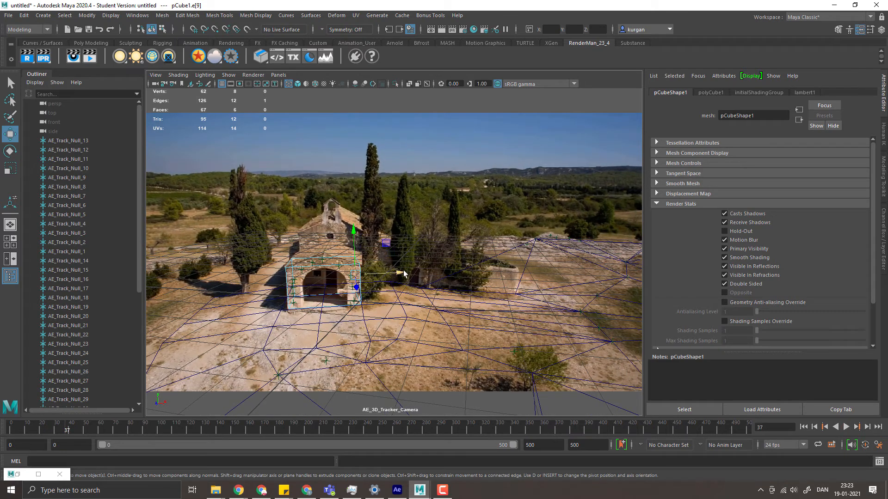
{"action": "left_click_drag", "start_coordinate": [404, 273], "coordinate": [403, 274]}
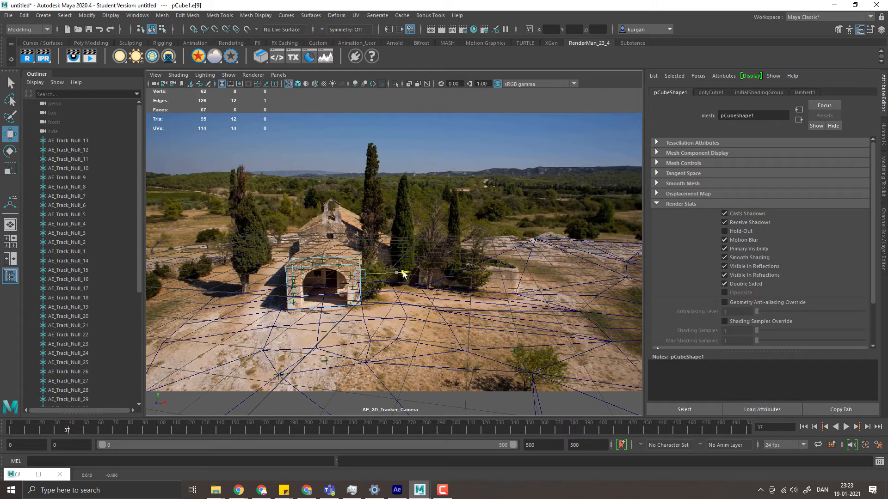
{"action": "key", "text": "alt+v"}
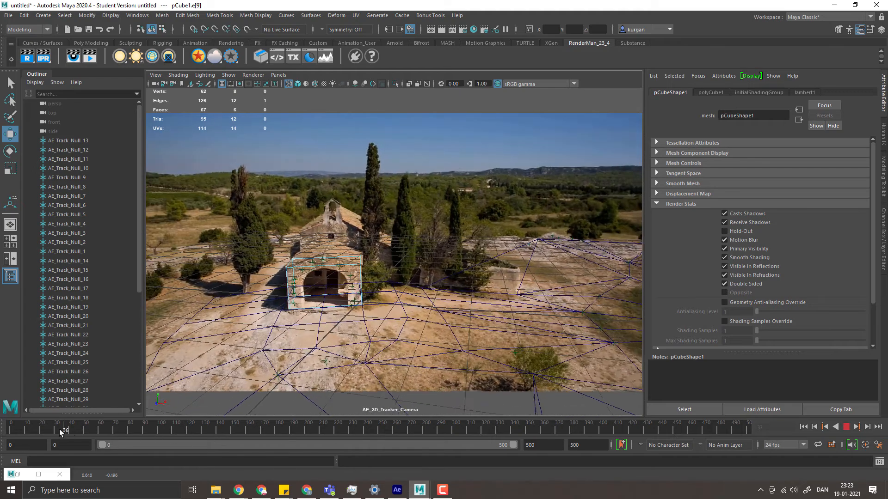
- At frame 296, move the cube's two rear vertical edges back toward the chapel wall, and play the shot, stopping at frame 179
{"action": "key", "text": "alt+v"}
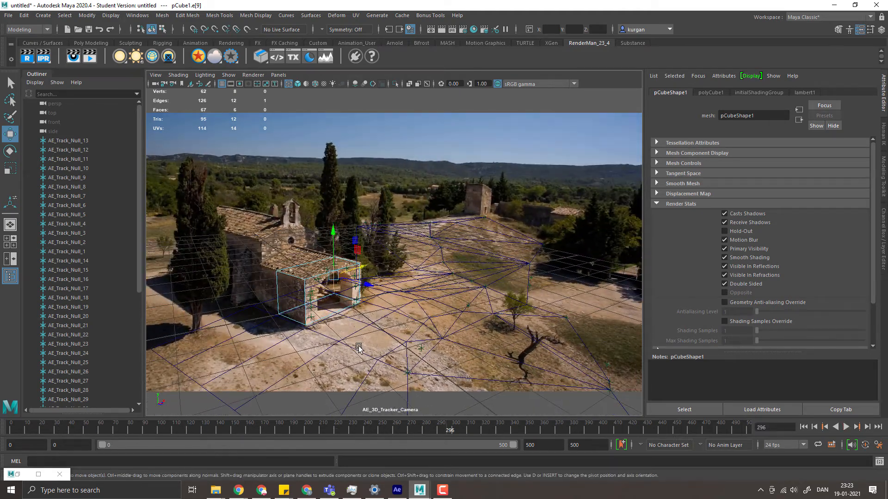
{"action": "left_click", "coordinate": [280, 295]}
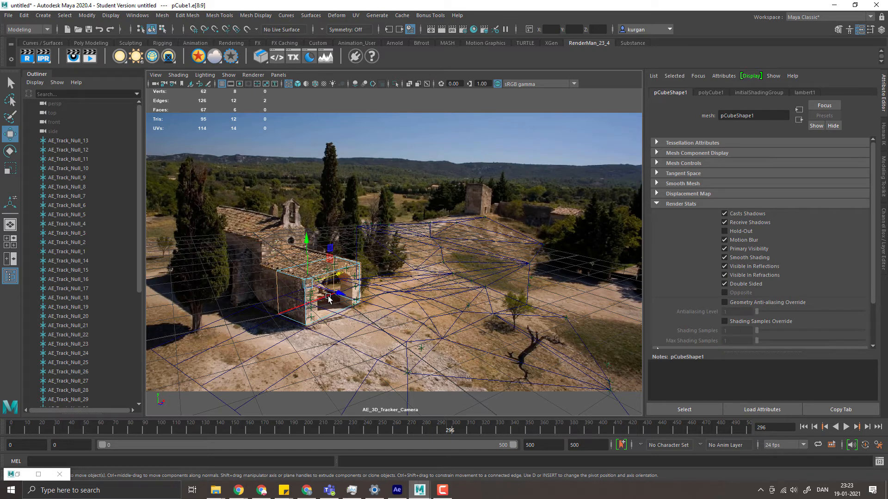
{"action": "left_click", "coordinate": [330, 294], "text": "shift"}
{"action": "left_click_drag", "start_coordinate": [331, 295], "coordinate": [321, 290]}
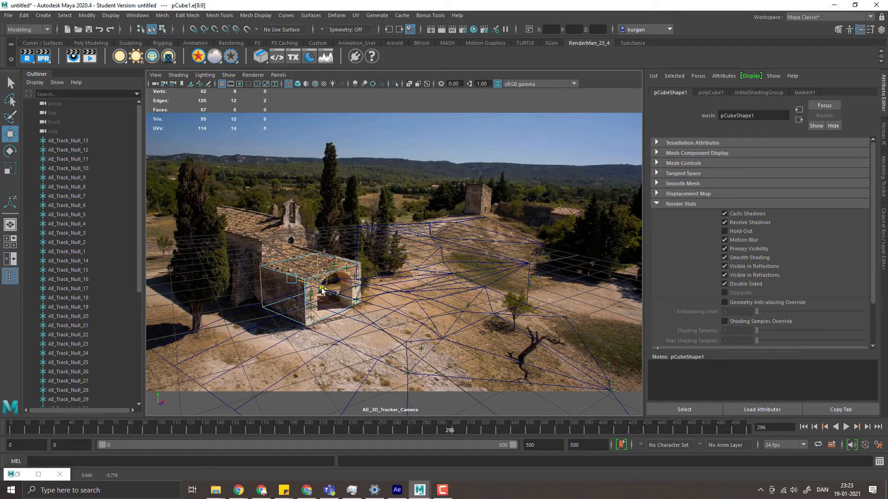
{"action": "key", "text": "alt+v"}
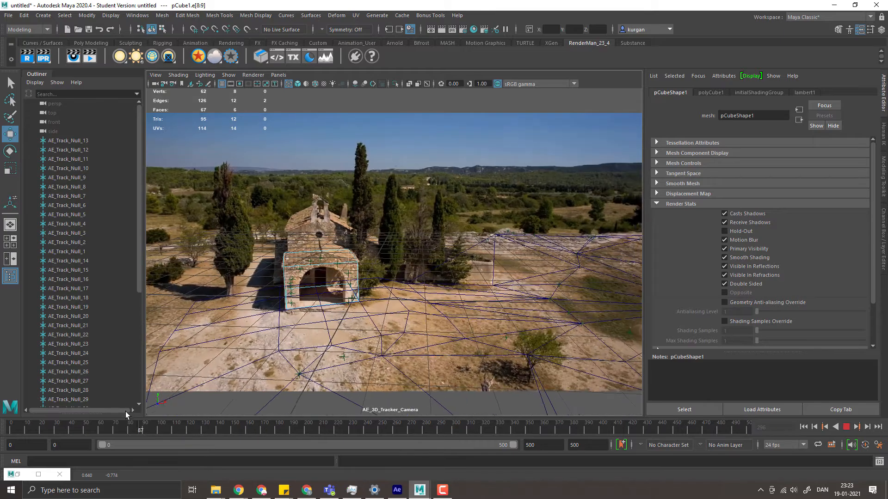
{"action": "left_click", "coordinate": [277, 428]}
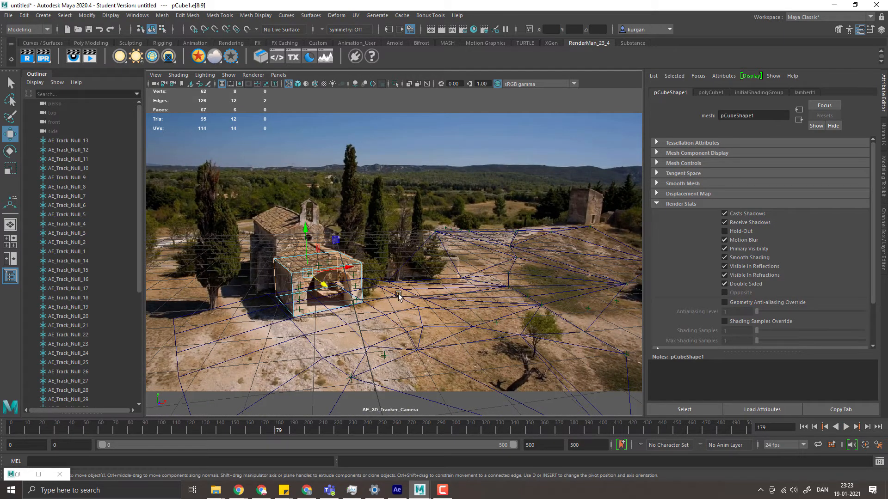
- Deselect the edges and switch to the perspective view, showing the cube and its top face
{"action": "left_click", "coordinate": [379, 288]}
{"action": "key", "text": "space"}
{"action": "left_click_drag", "start_coordinate": [300, 287], "coordinate": [305, 272]}
{"action": "left_click_drag", "start_coordinate": [451, 240], "coordinate": [574, 278]}
{"action": "mouse_move", "coordinate": [573, 277]}
{"action": "left_mouse_down"}
{"action": "mouse_move", "coordinate": [738, 309]}
{"action": "mouse_move", "coordinate": [571, 265]}
{"action": "left_mouse_up"}
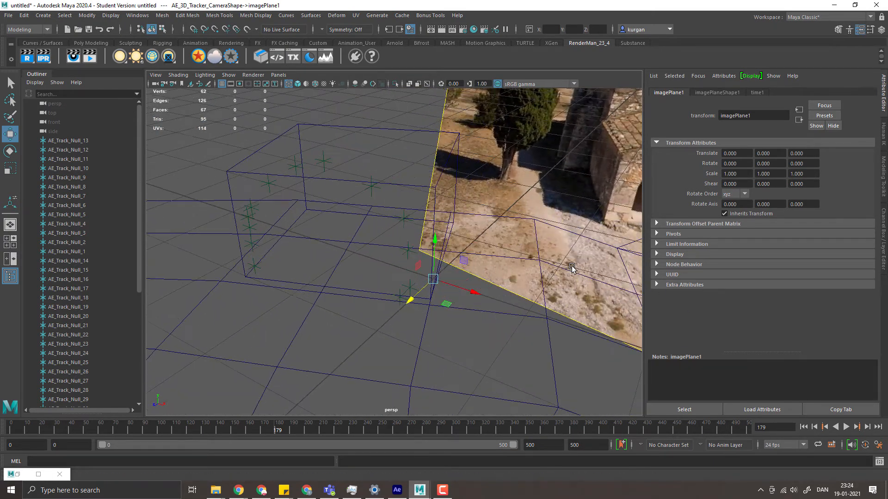
{"action": "left_click", "coordinate": [219, 15]}
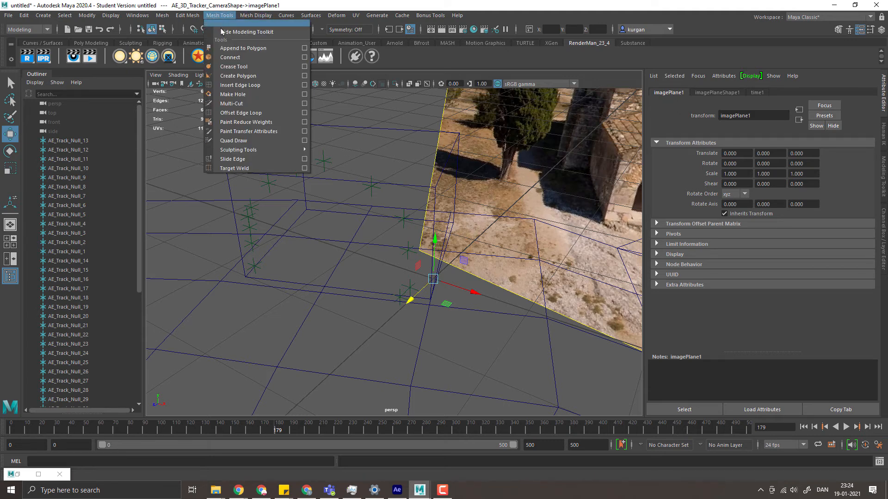
{"action": "left_click", "coordinate": [236, 98]}
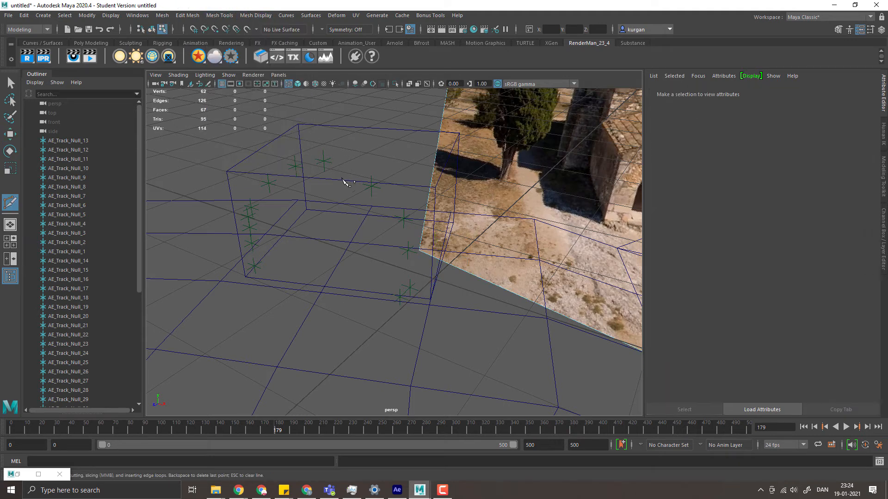
{"action": "key", "text": "q"}
- Select the cube in object mode and Multi-Cut a ridge edge across the middle of its top face from front to back
{"action": "left_click", "coordinate": [370, 149]}
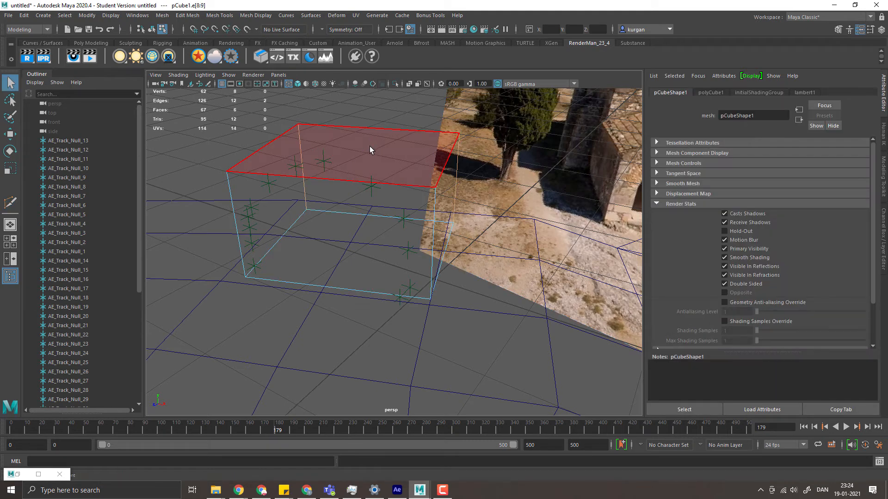
{"action": "right_click", "coordinate": [350, 168]}
{"action": "left_click", "coordinate": [393, 154]}
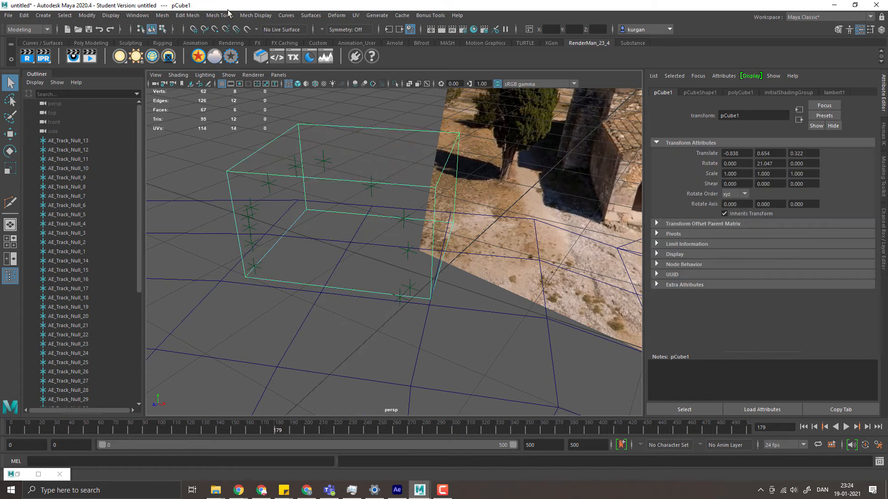
{"action": "left_click", "coordinate": [210, 16]}
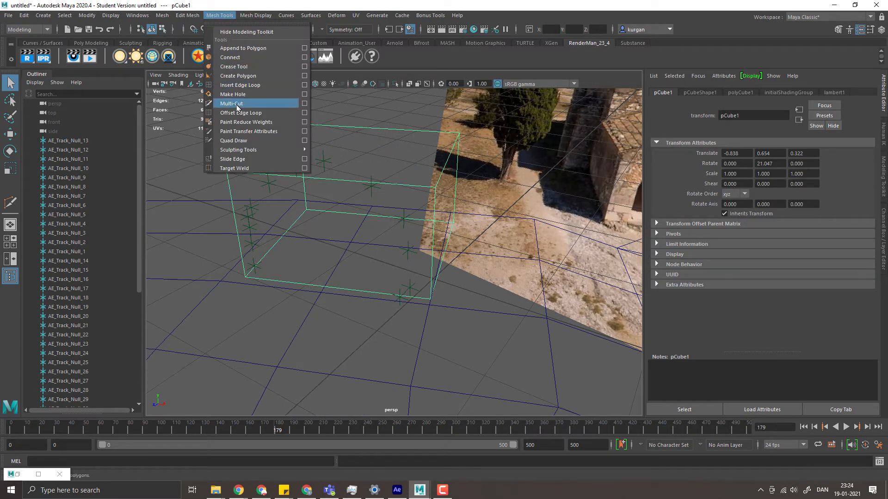
{"action": "left_click", "coordinate": [237, 104]}
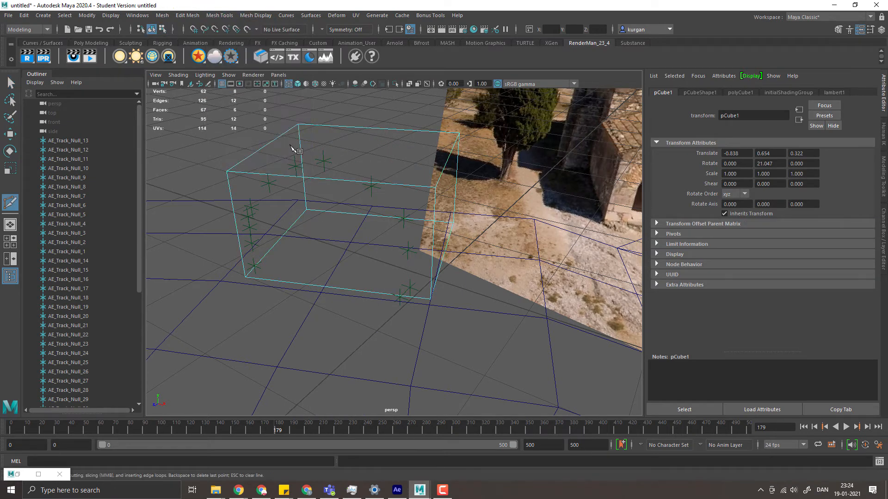
{"action": "left_click", "coordinate": [343, 180]}
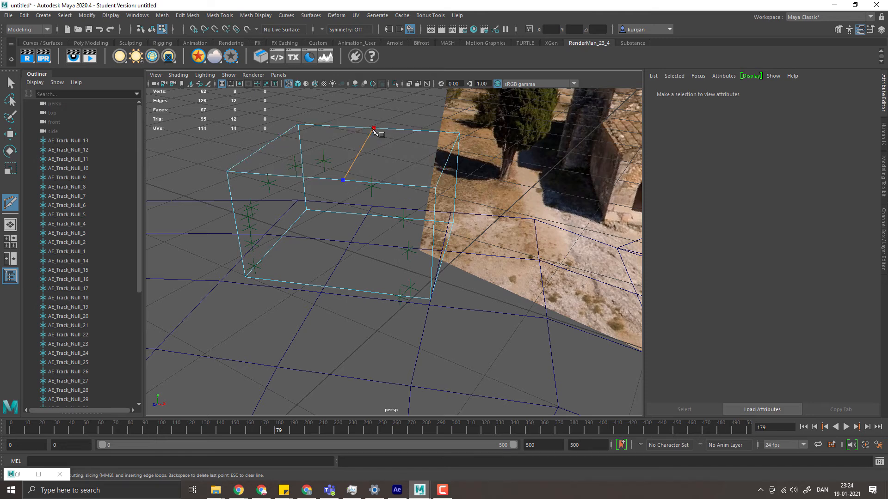
{"action": "key", "text": "q"}
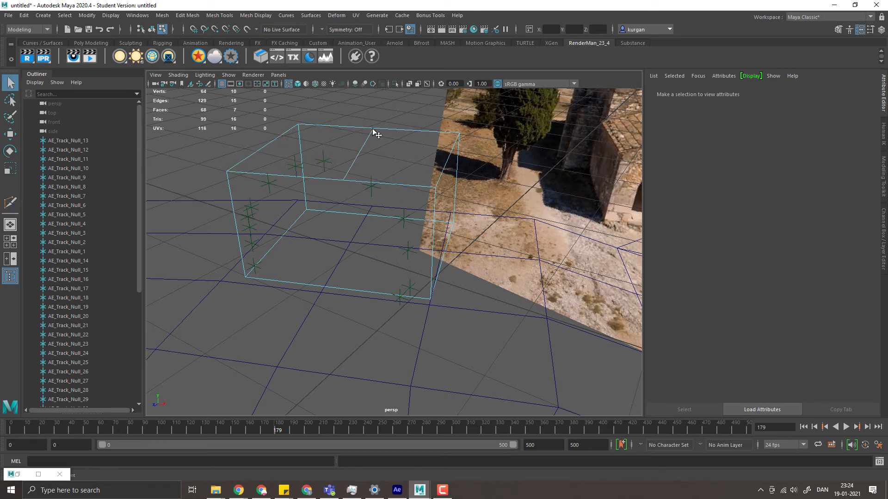
- In vertex mode through AE_3D_Tracker_Camera, raise the cube's front ridge vertex to the porch gable peak and shift it slightly sideways
{"action": "right_click", "coordinate": [374, 130]}
{"action": "left_click", "coordinate": [319, 127]}
{"action": "left_click", "coordinate": [286, 74]}
{"action": "mouse_move", "coordinate": [328, 87]}
{"action": "left_click", "coordinate": [408, 87]}
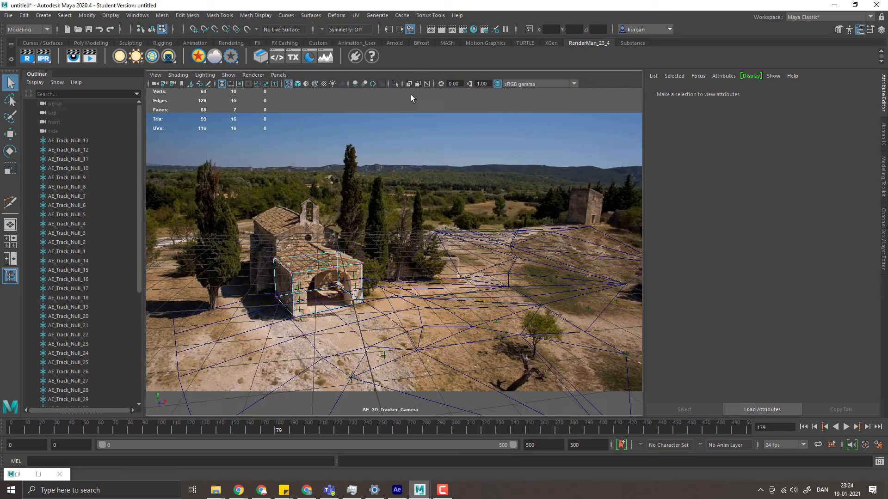
{"action": "left_click", "coordinate": [334, 268]}
{"action": "key", "text": "w"}
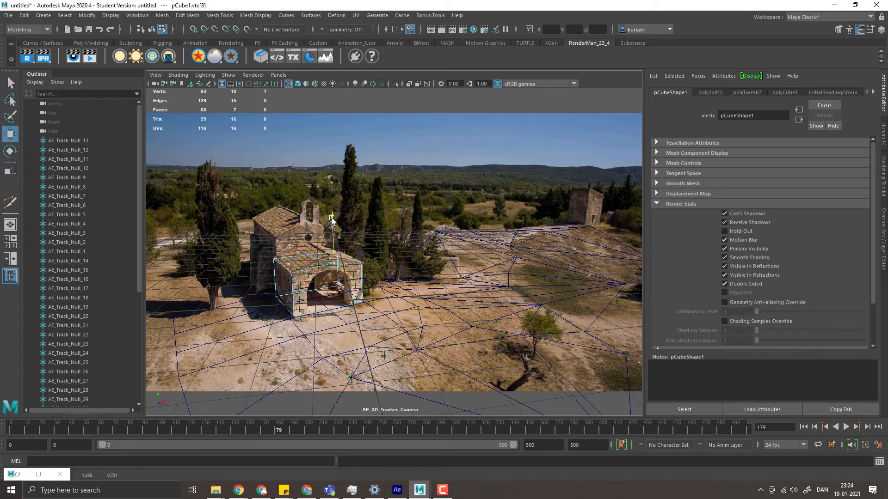
{"action": "left_click_drag", "start_coordinate": [332, 220], "coordinate": [330, 211]}
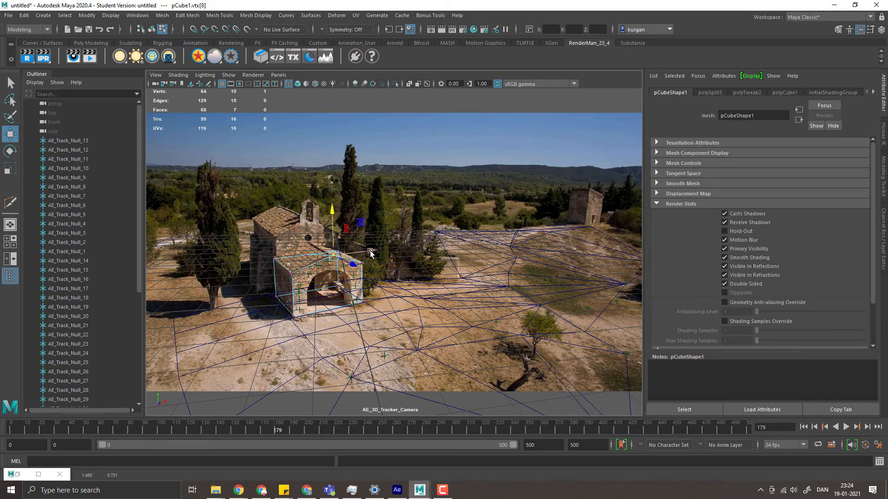
{"action": "left_click_drag", "start_coordinate": [370, 252], "coordinate": [367, 252]}
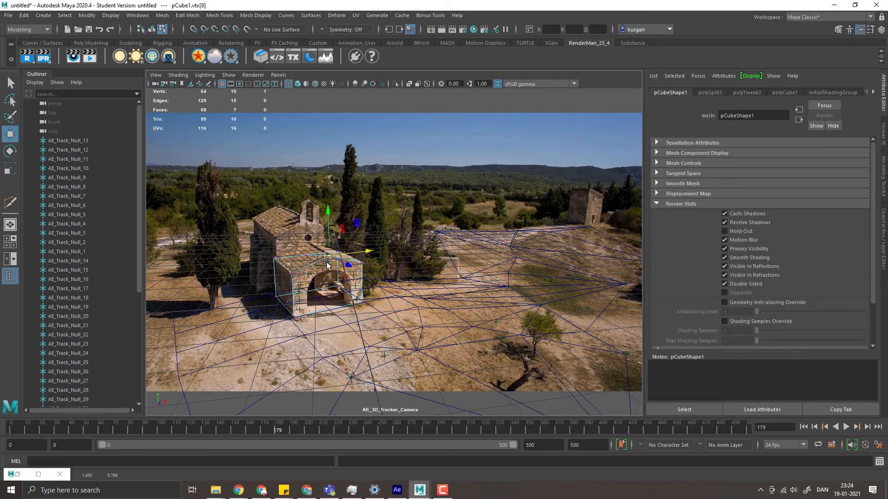
- Raise the cube's rear ridge vertex to the porch roof's ridge line and shift it slightly sideways to align
{"action": "left_click", "coordinate": [306, 255]}
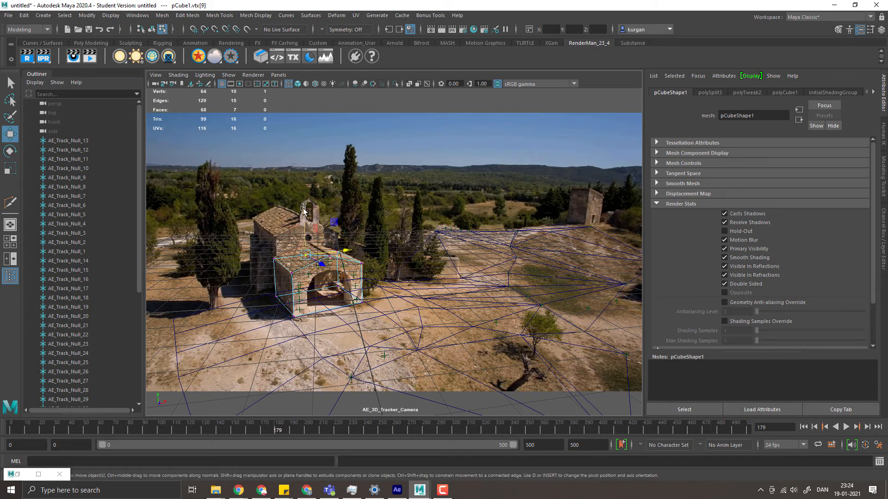
{"action": "mouse_move", "coordinate": [302, 209]}
{"action": "left_mouse_down"}
{"action": "mouse_move", "coordinate": [305, 198]}
{"action": "mouse_move", "coordinate": [317, 214]}
{"action": "left_mouse_up"}
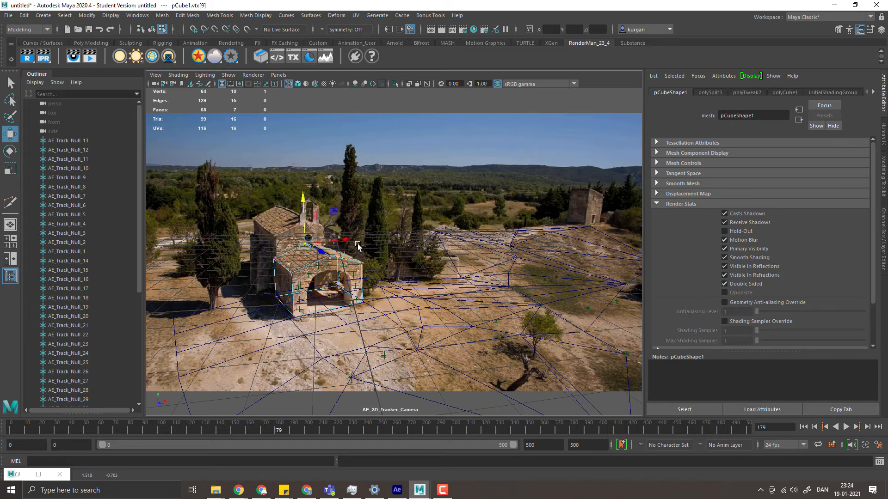
{"action": "left_click_drag", "start_coordinate": [347, 241], "coordinate": [350, 240]}
{"action": "left_click_drag", "start_coordinate": [349, 238], "coordinate": [350, 238]}
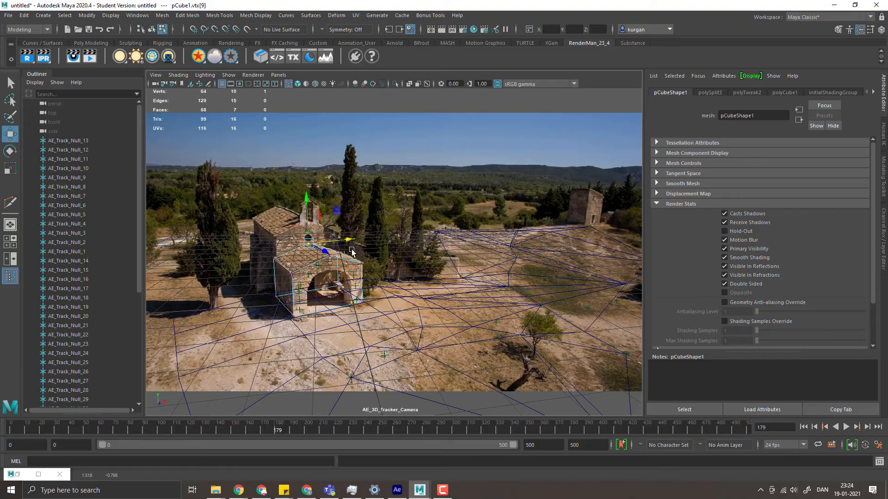
- At frame 175, select the cube's top front right vertex, and play the shot to check the roof fit, stopping at frame 271
{"action": "mouse_move", "coordinate": [278, 430]}
{"action": "left_mouse_down"}
{"action": "mouse_move", "coordinate": [96, 429]}
{"action": "mouse_move", "coordinate": [632, 437]}
{"action": "mouse_move", "coordinate": [273, 433]}
{"action": "left_mouse_up"}
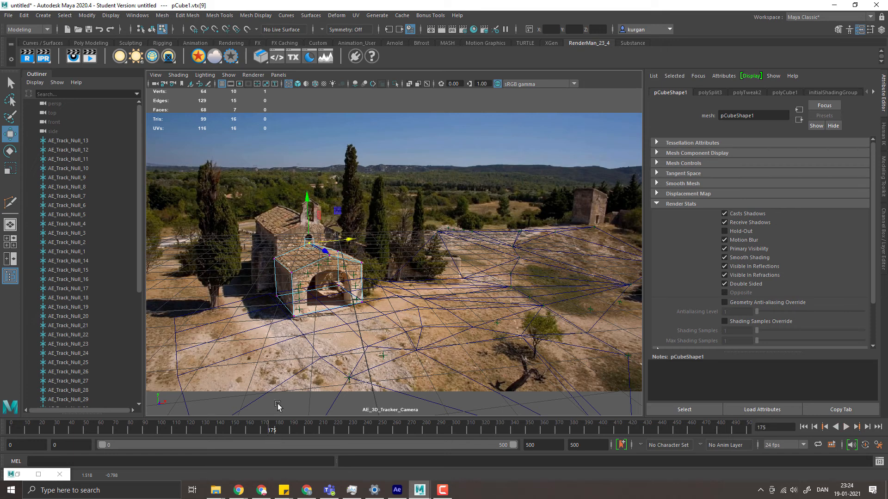
{"action": "left_click", "coordinate": [372, 264]}
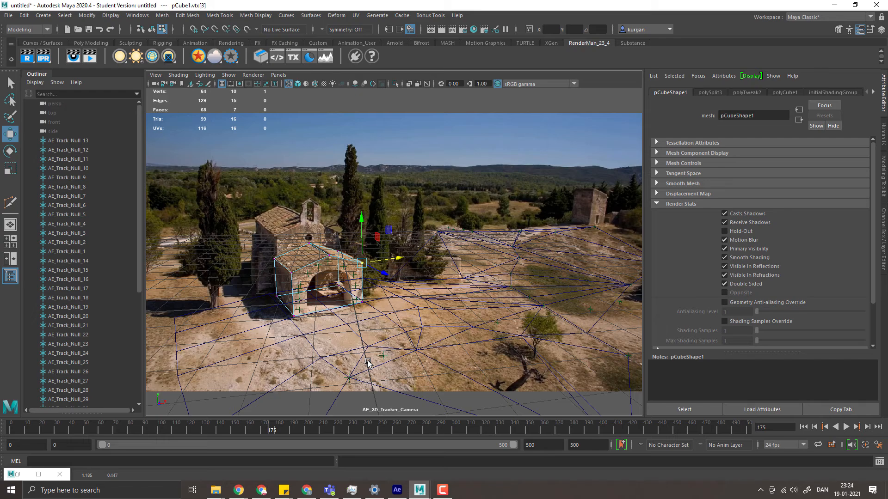
{"action": "key", "text": "alt+v"}
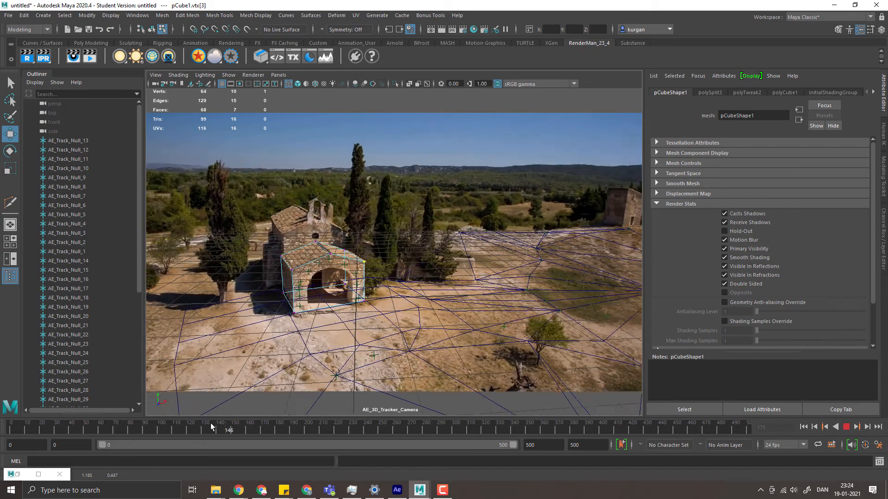
{"action": "key", "text": "alt+v"}
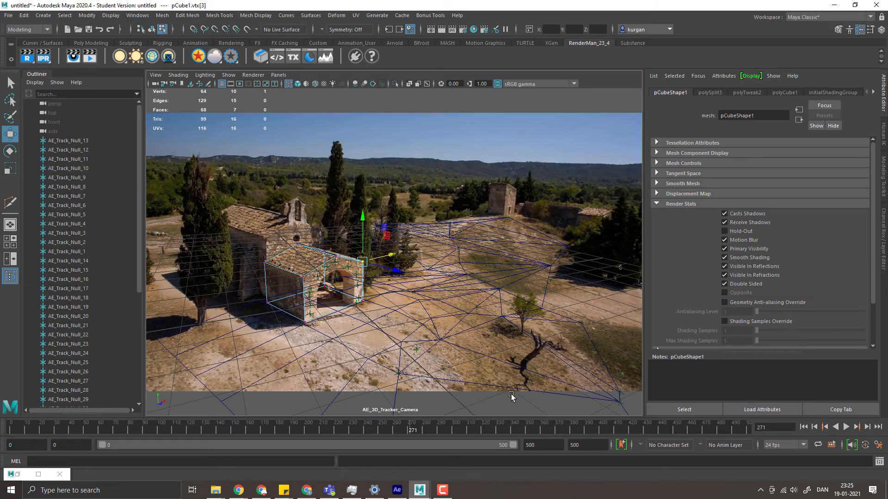
- Select the cube and AE_Shadow_Catcher_2 in object mode, and play the shot from the start to check both, stopping at frame 472
{"action": "right_click", "coordinate": [301, 292]}
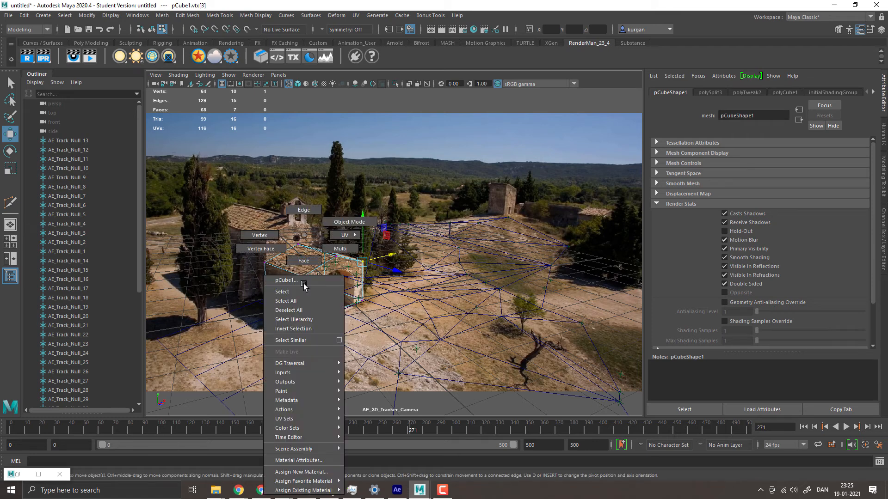
{"action": "left_click", "coordinate": [349, 223]}
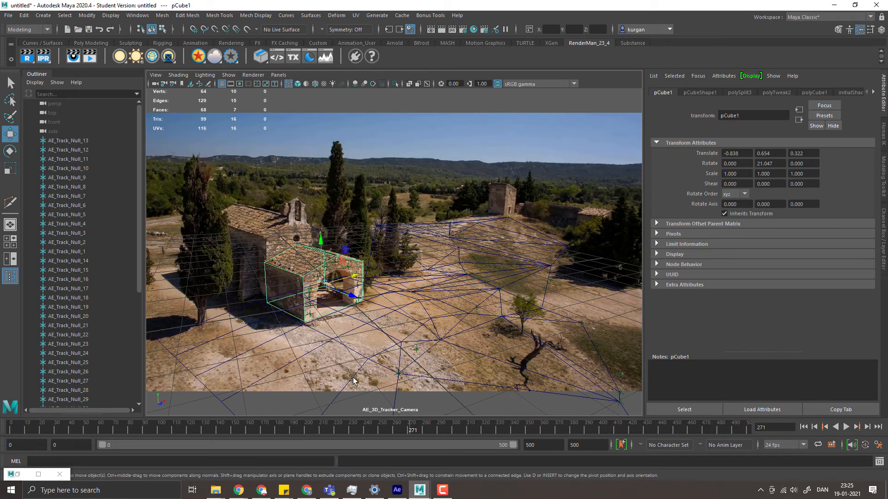
{"action": "left_click", "coordinate": [287, 367], "text": "shift"}
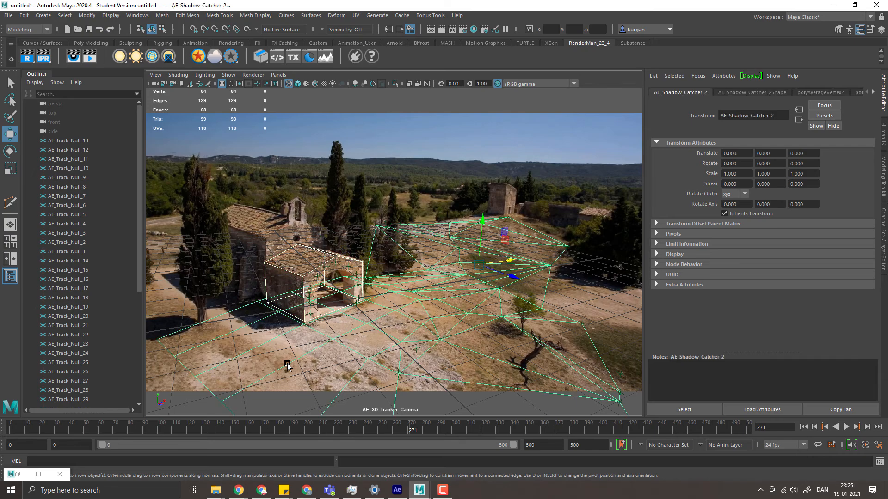
{"action": "left_click", "coordinate": [804, 427]}
{"action": "left_click", "coordinate": [844, 427]}
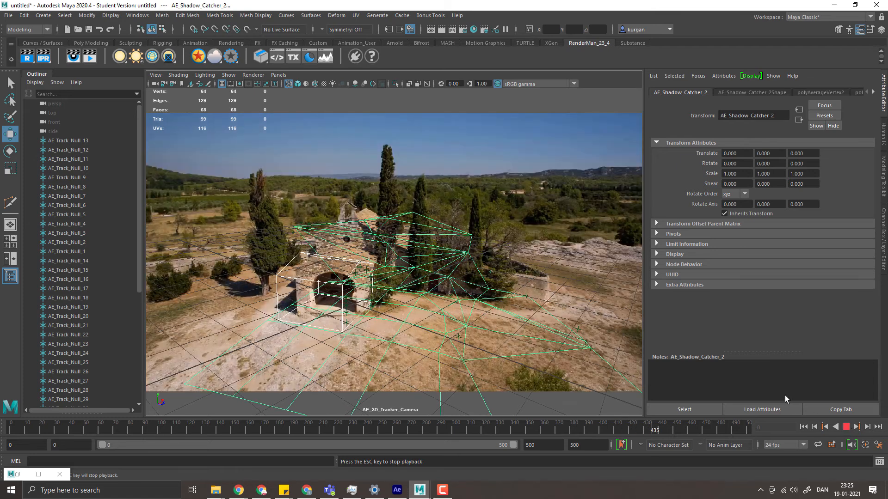
{"action": "left_click", "coordinate": [851, 426]}
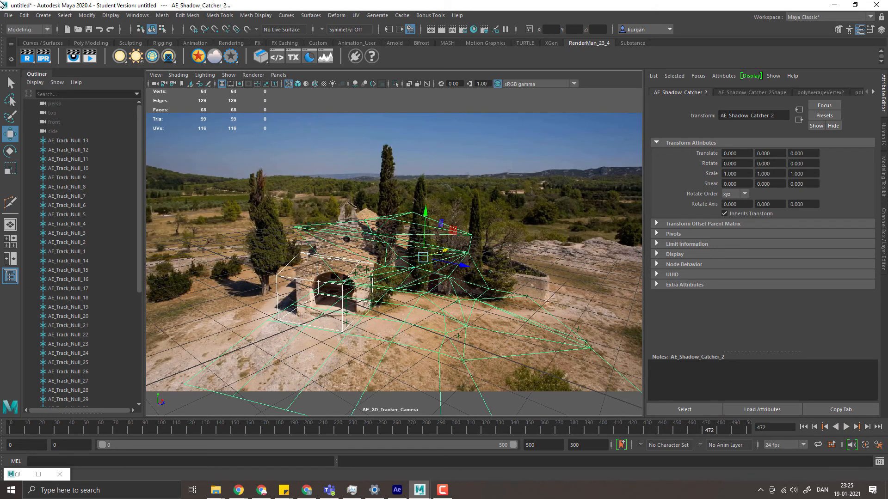
- Save the scene as yt_monestary_matchmove1 in Maya ASCII format and accept the student version notice
{"action": "left_click", "coordinate": [7, 16]}
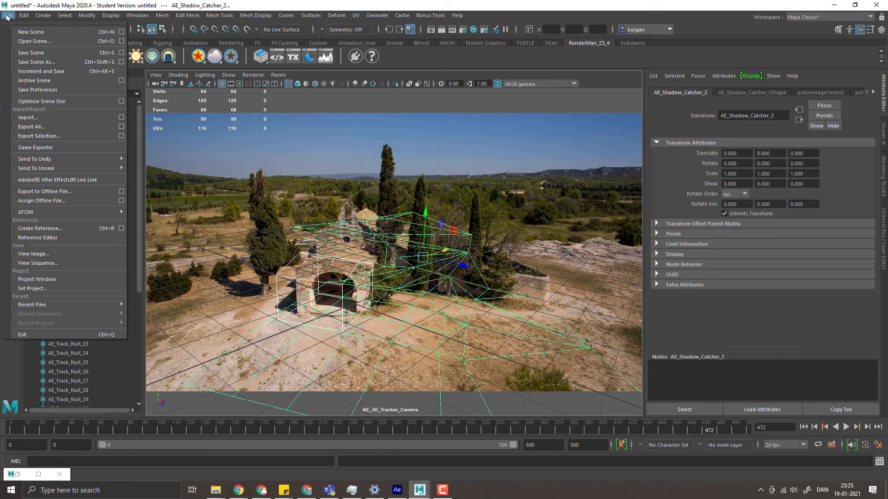
{"action": "left_click", "coordinate": [26, 62]}
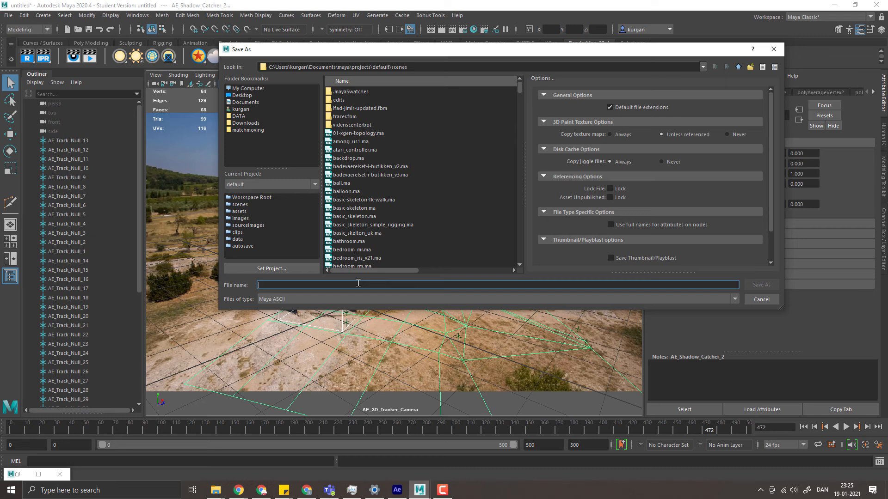
{"action": "type", "text": "yt_monestary_matchmove1"}
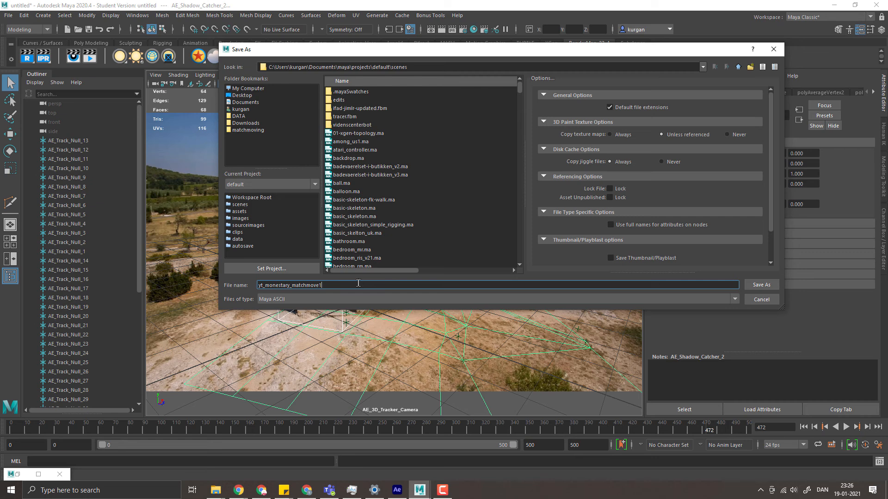
{"action": "left_click", "coordinate": [762, 285]}
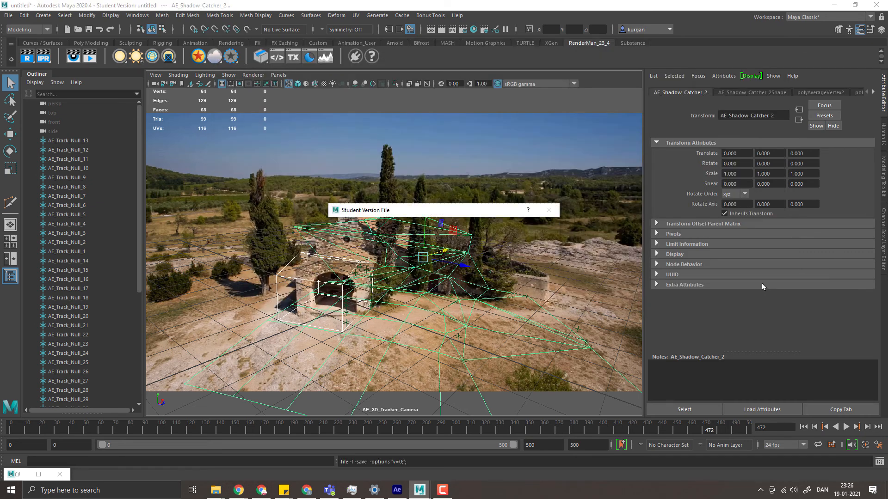
{"action": "left_click", "coordinate": [422, 253]}
- Scrub the shot to frame 194 to review the ground mesh and porch cube against the footage
{"action": "key", "text": "w"}
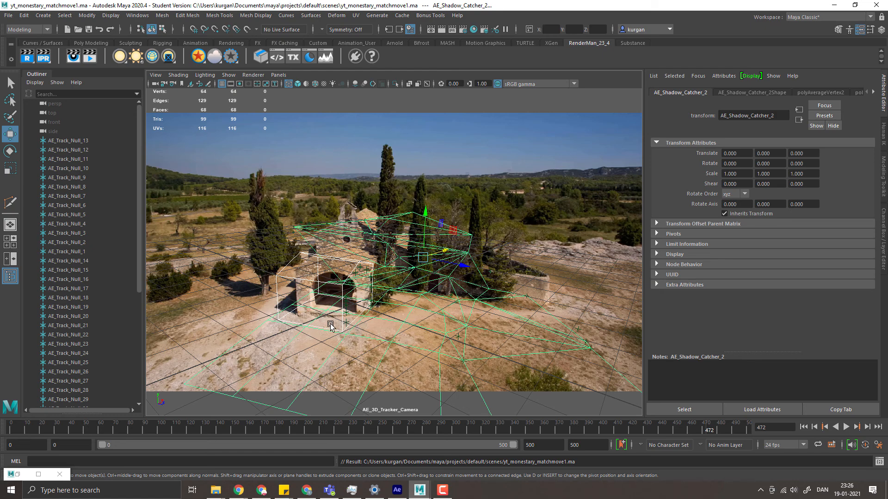
{"action": "mouse_move", "coordinate": [311, 432]}
{"action": "left_mouse_down"}
{"action": "mouse_move", "coordinate": [273, 431]}
{"action": "mouse_move", "coordinate": [371, 430]}
{"action": "mouse_move", "coordinate": [300, 423]}
{"action": "left_mouse_up"}
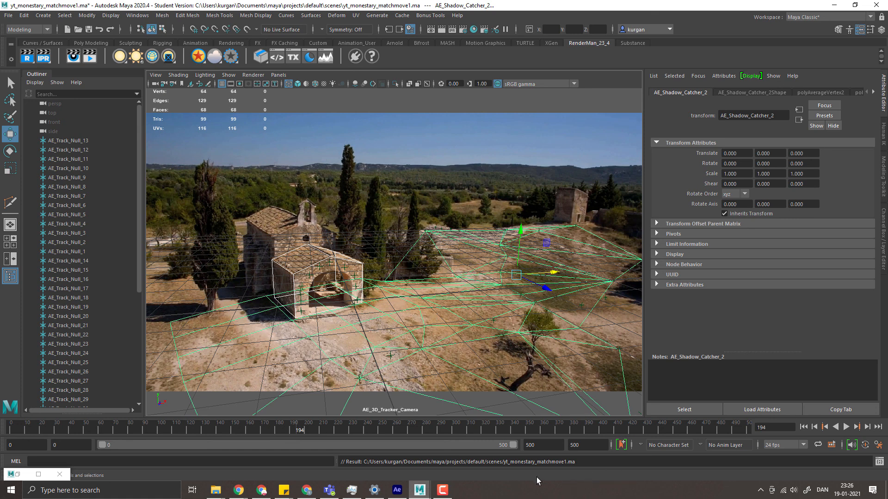
{"action": "left_click", "coordinate": [442, 491]}
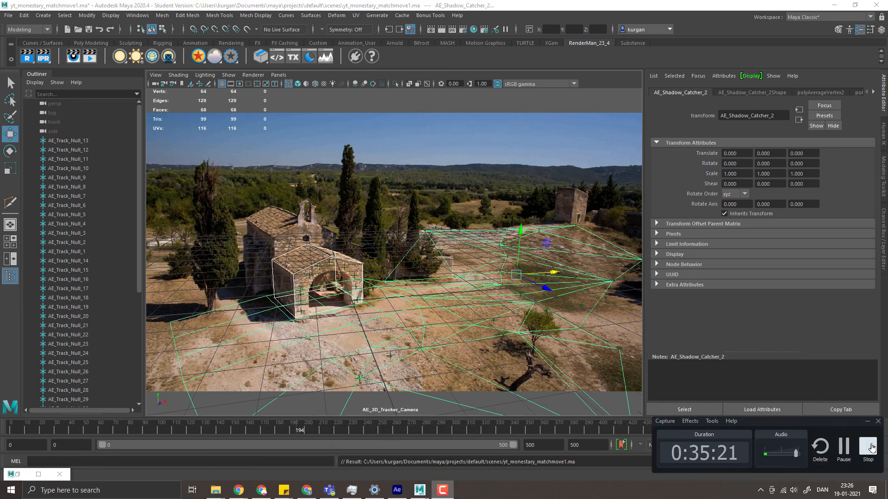